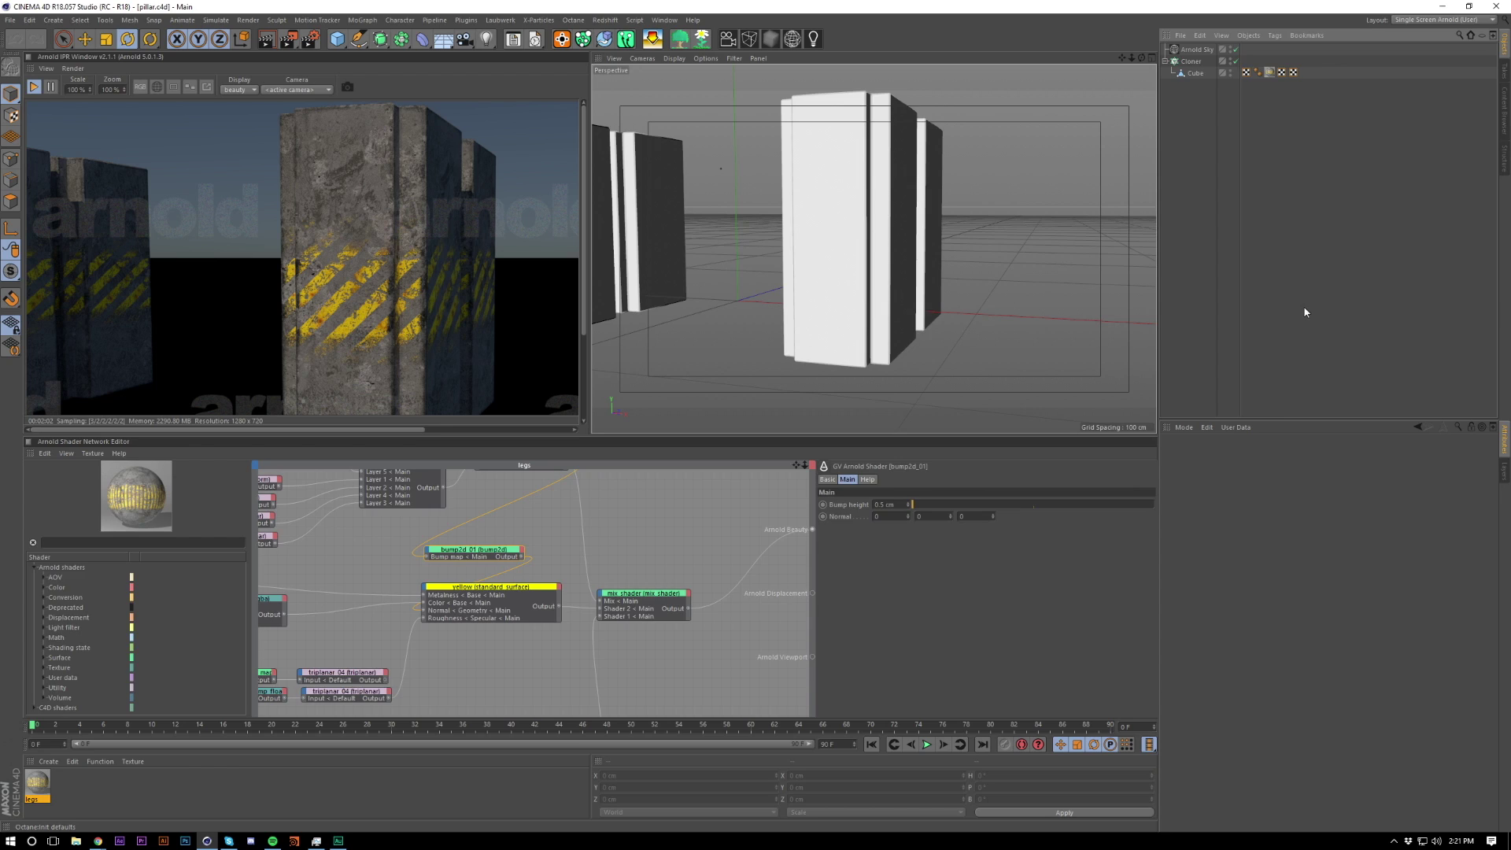
Step: Start a new project and add a cube stretched vertically into a pillar about 622 cm tall
{"action": "key", "text": "ctrl+n"}
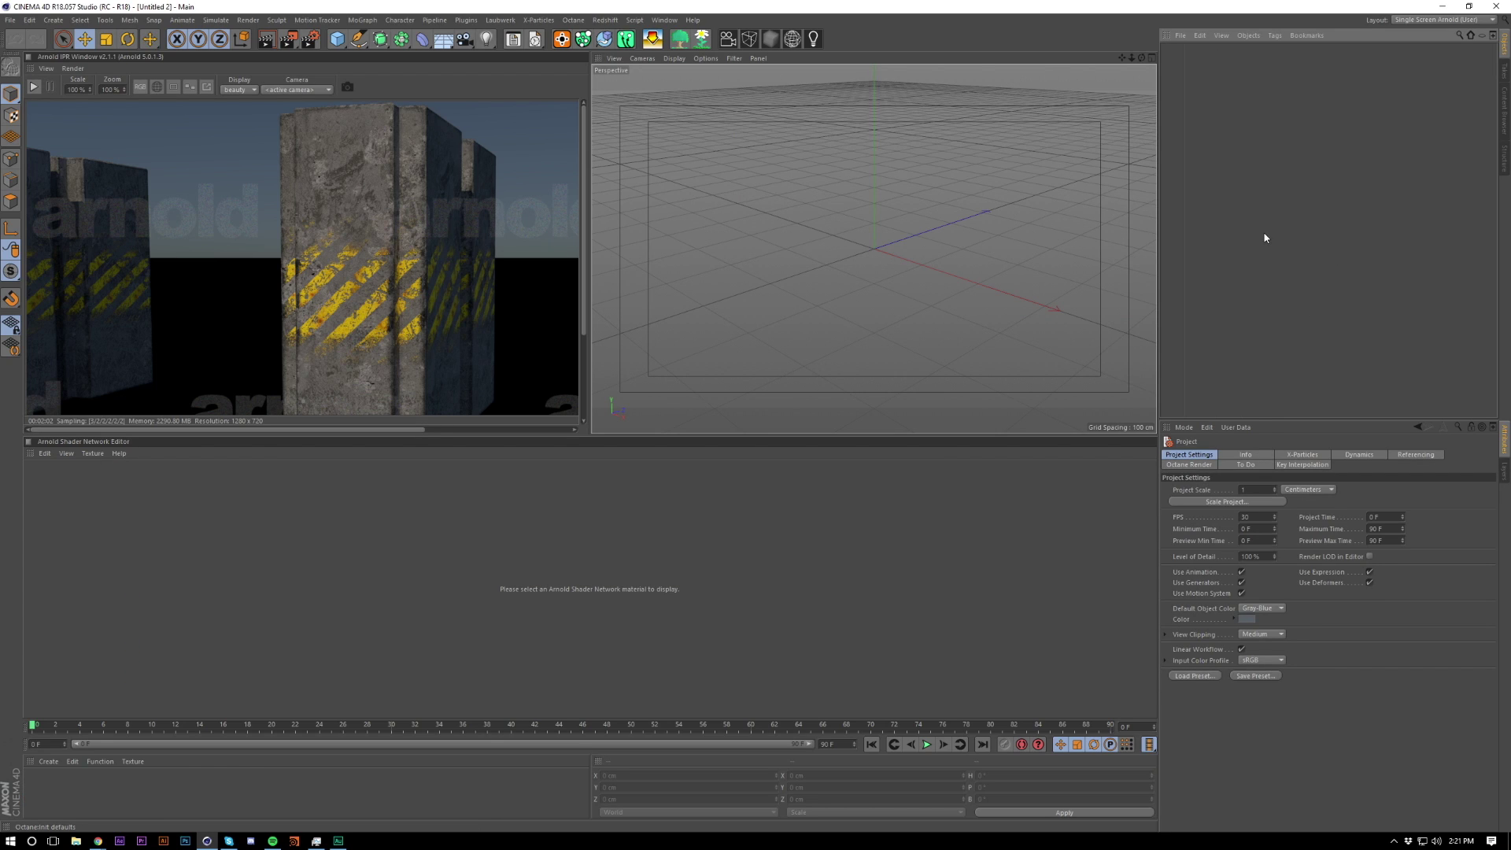
{"action": "left_click", "coordinate": [337, 39]}
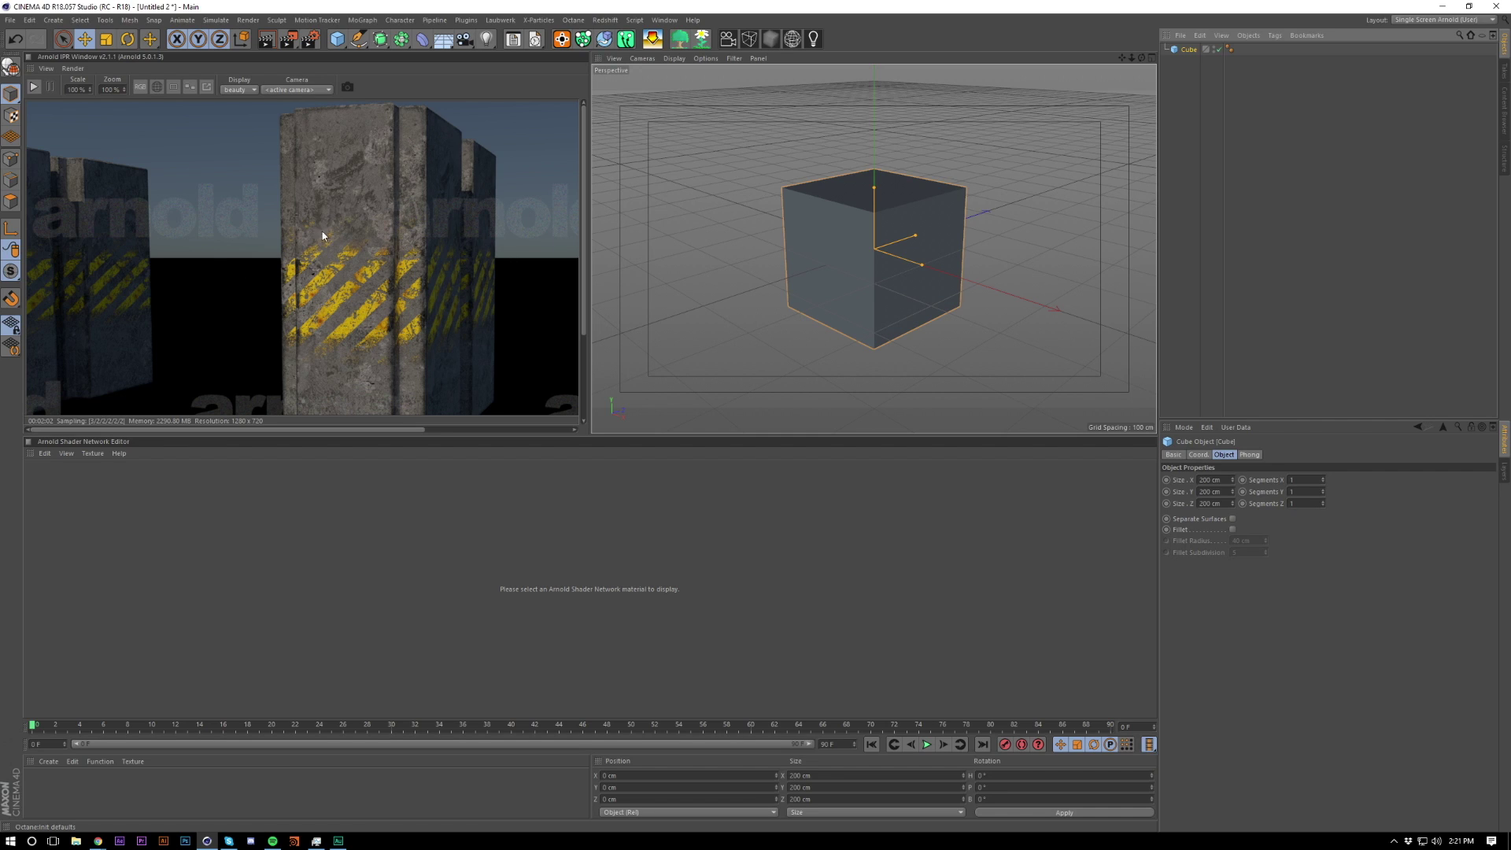
{"action": "left_click_drag", "start_coordinate": [874, 186], "coordinate": [874, 53]}
{"action": "middle_click_drag", "start_coordinate": [875, 249], "coordinate": [875, 283], "text": "alt"}
{"action": "left_click_drag", "start_coordinate": [862, 301], "coordinate": [857, 287], "text": "alt"}
{"action": "middle_click_drag", "start_coordinate": [857, 341], "coordinate": [855, 292], "text": "alt"}
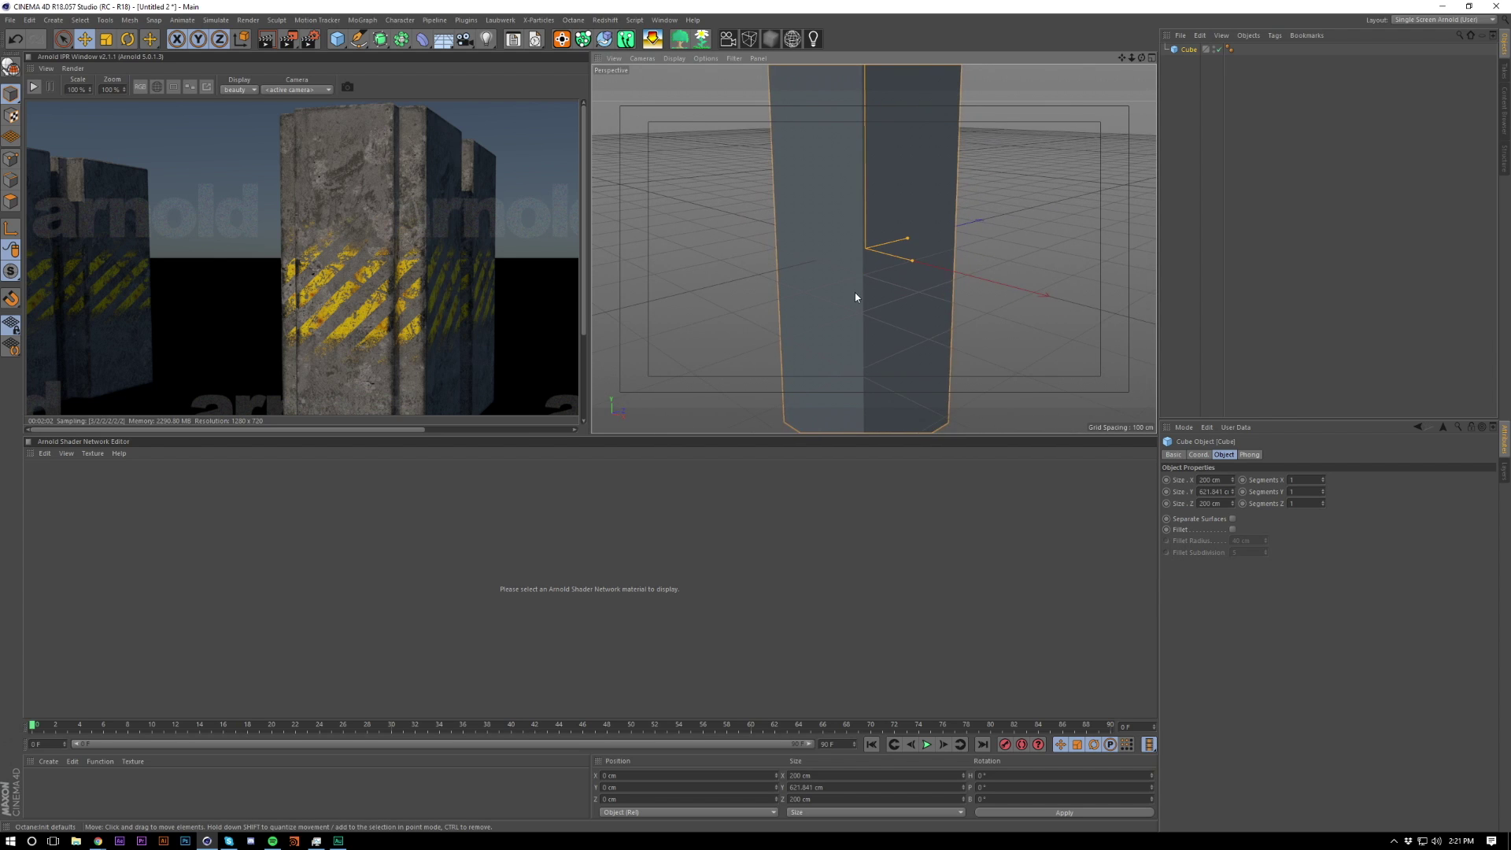
{"action": "scroll", "coordinate": [862, 288], "scroll_direction": "up", "scroll_amount": 3}
{"action": "left_click", "coordinate": [725, 345]}
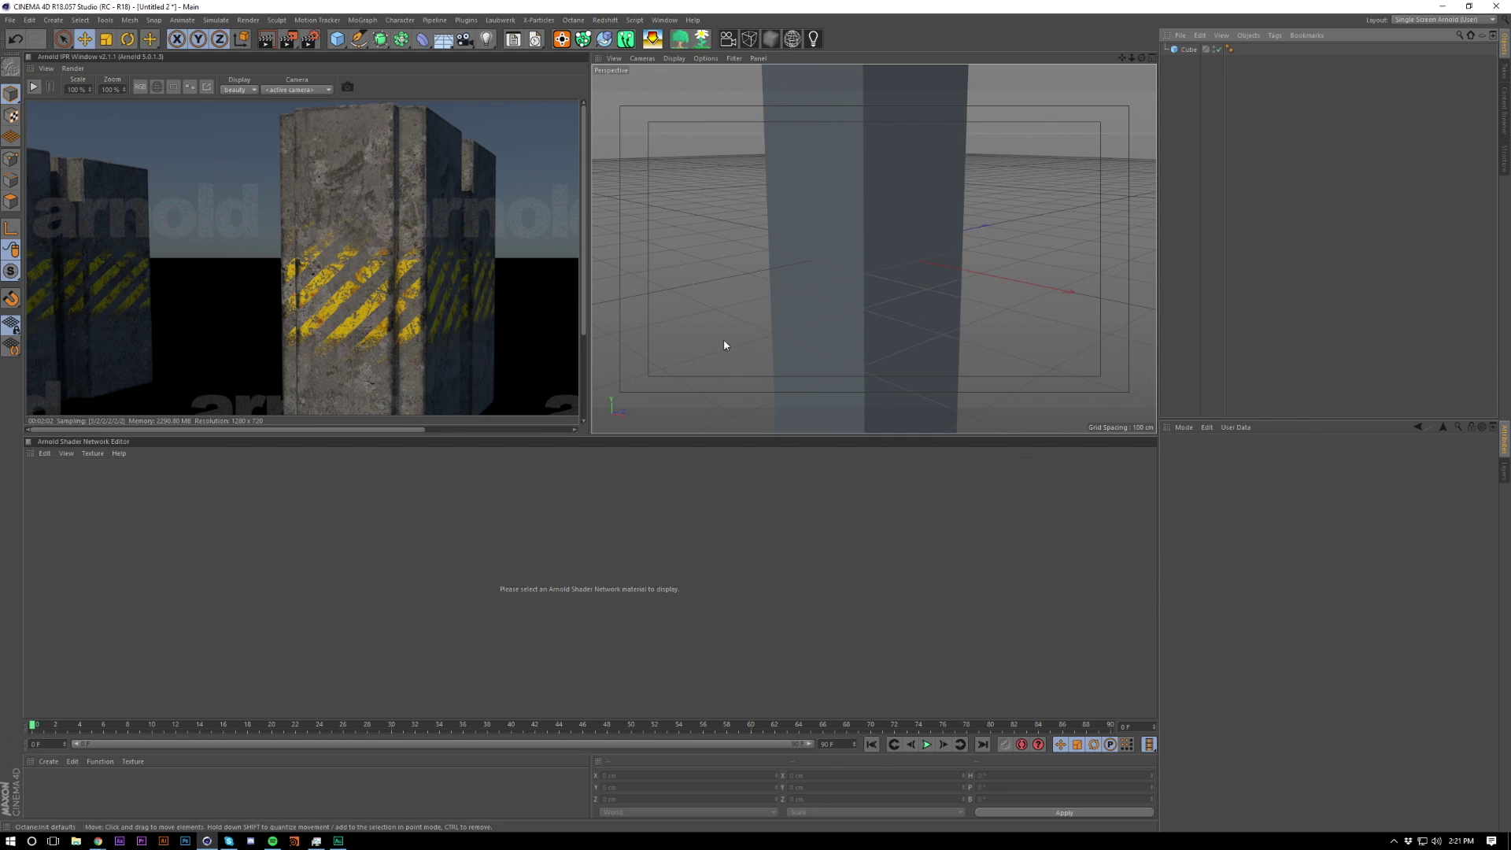
Step: Restart the Arnold IPR render and create an Arnold standard_surface material
{"action": "right_click", "coordinate": [417, 342]}
{"action": "left_click", "coordinate": [429, 351]}
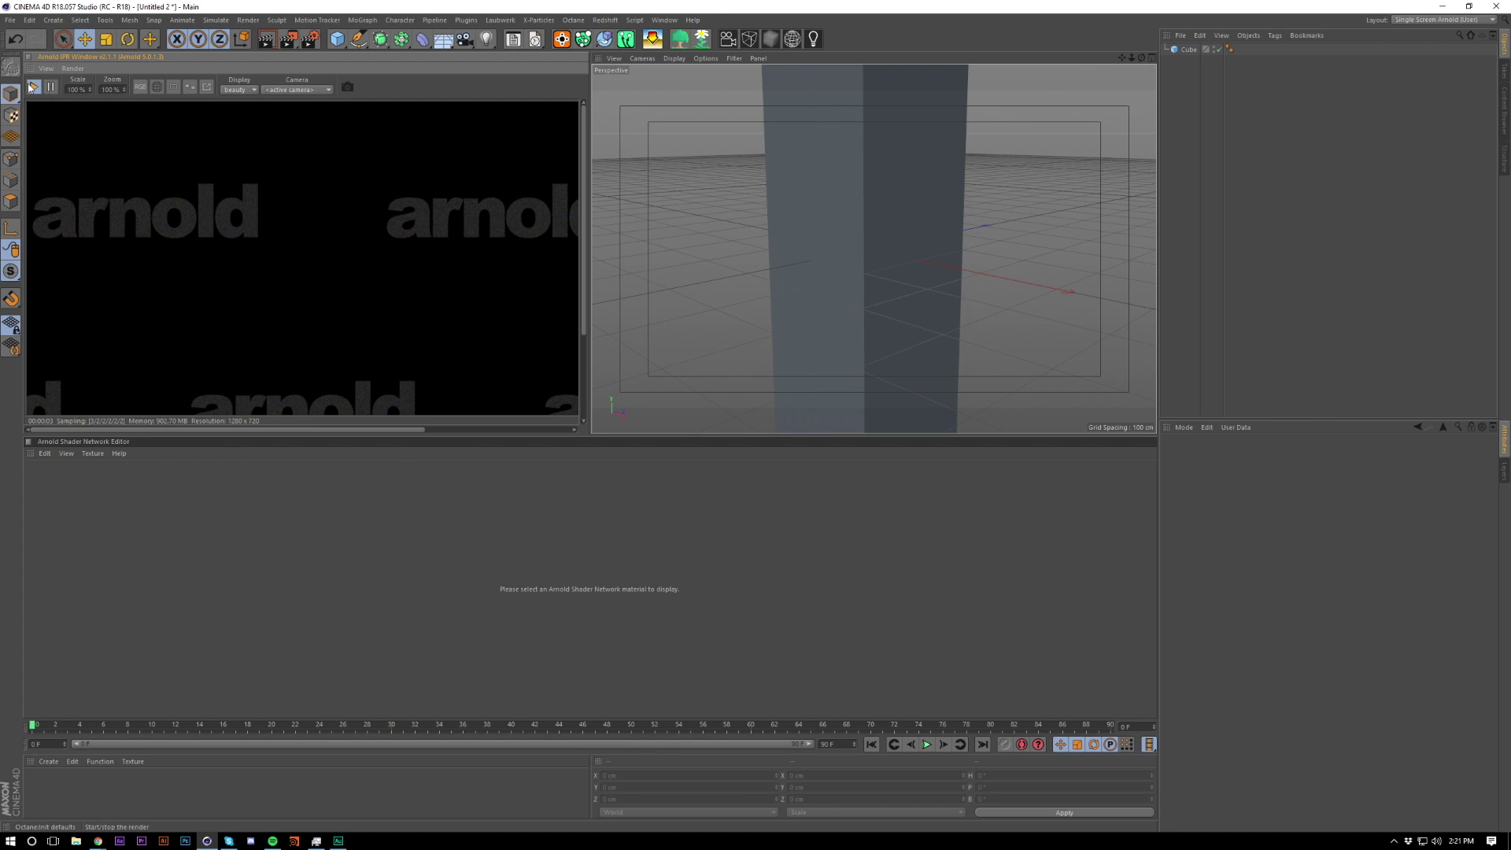
{"action": "left_click", "coordinate": [49, 762]}
{"action": "mouse_move", "coordinate": [67, 666]}
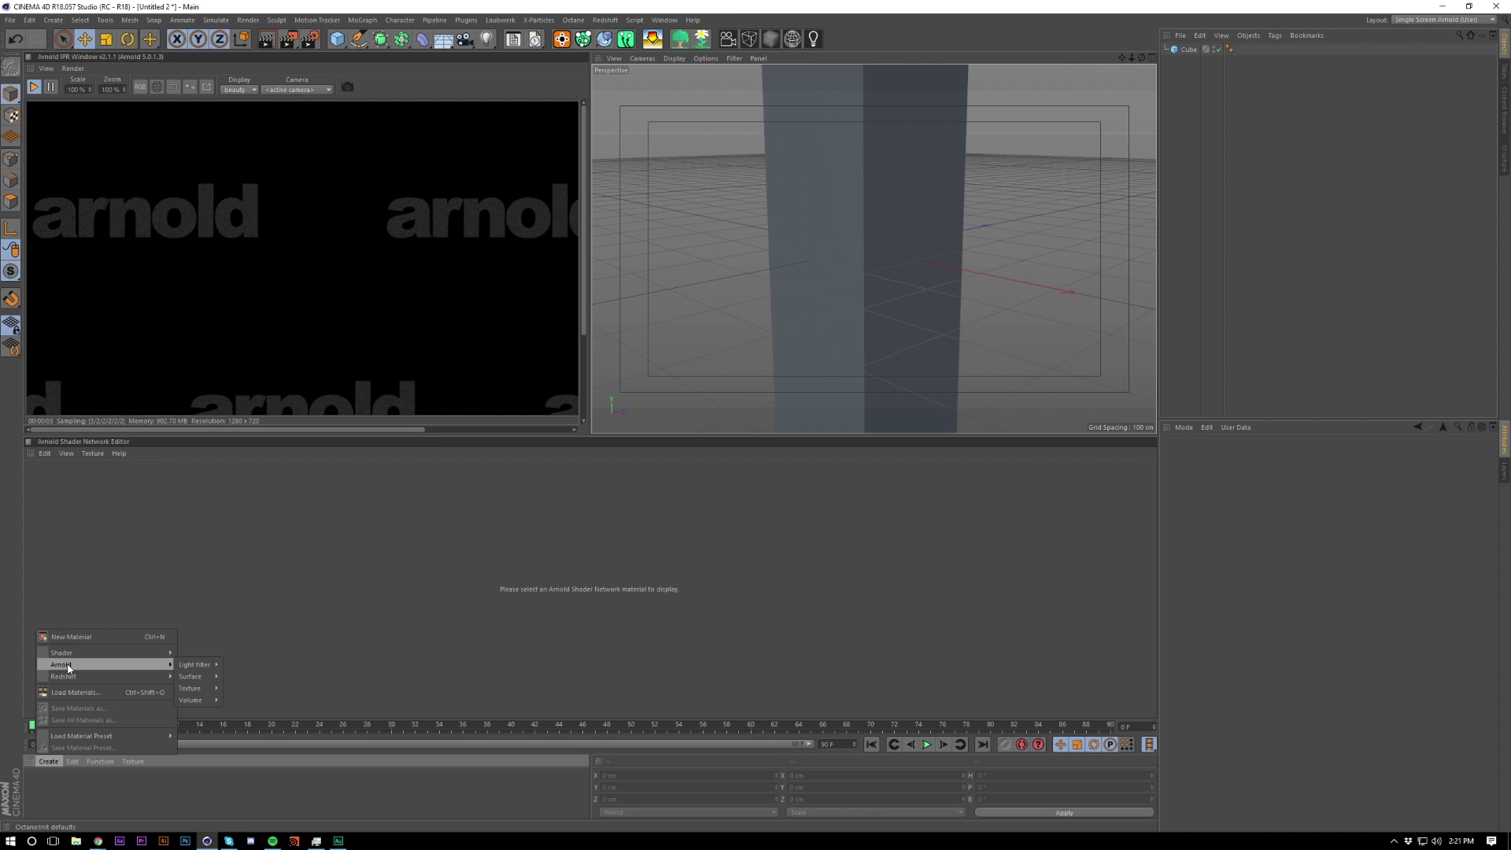
{"action": "mouse_move", "coordinate": [189, 676]}
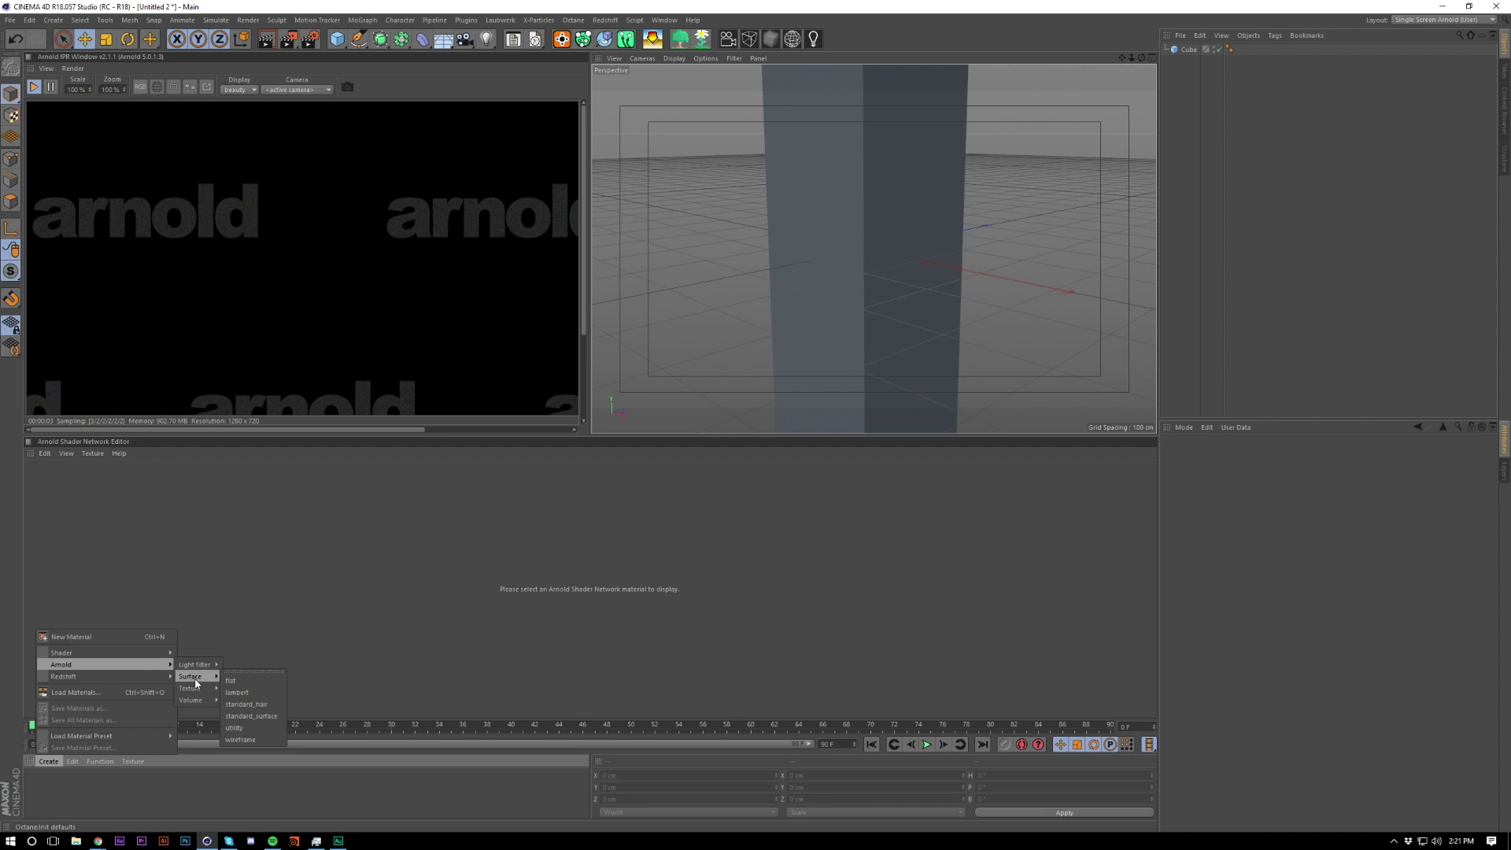
{"action": "left_click", "coordinate": [250, 723]}
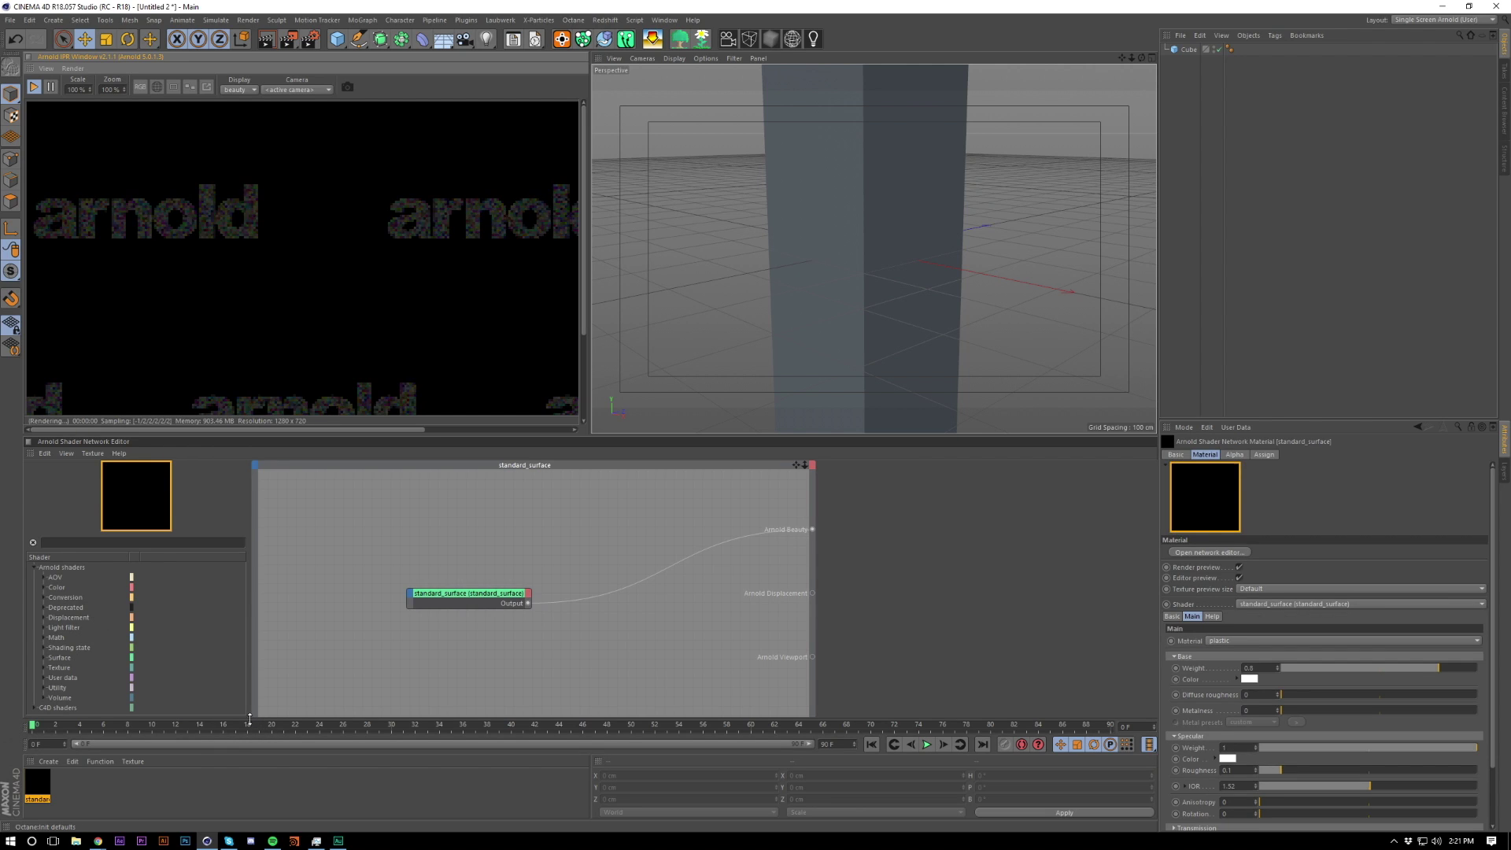
Step: Delete the standard_surface node from the new material's shader network
{"action": "left_click", "coordinate": [107, 800]}
{"action": "key", "text": "alt+w"}
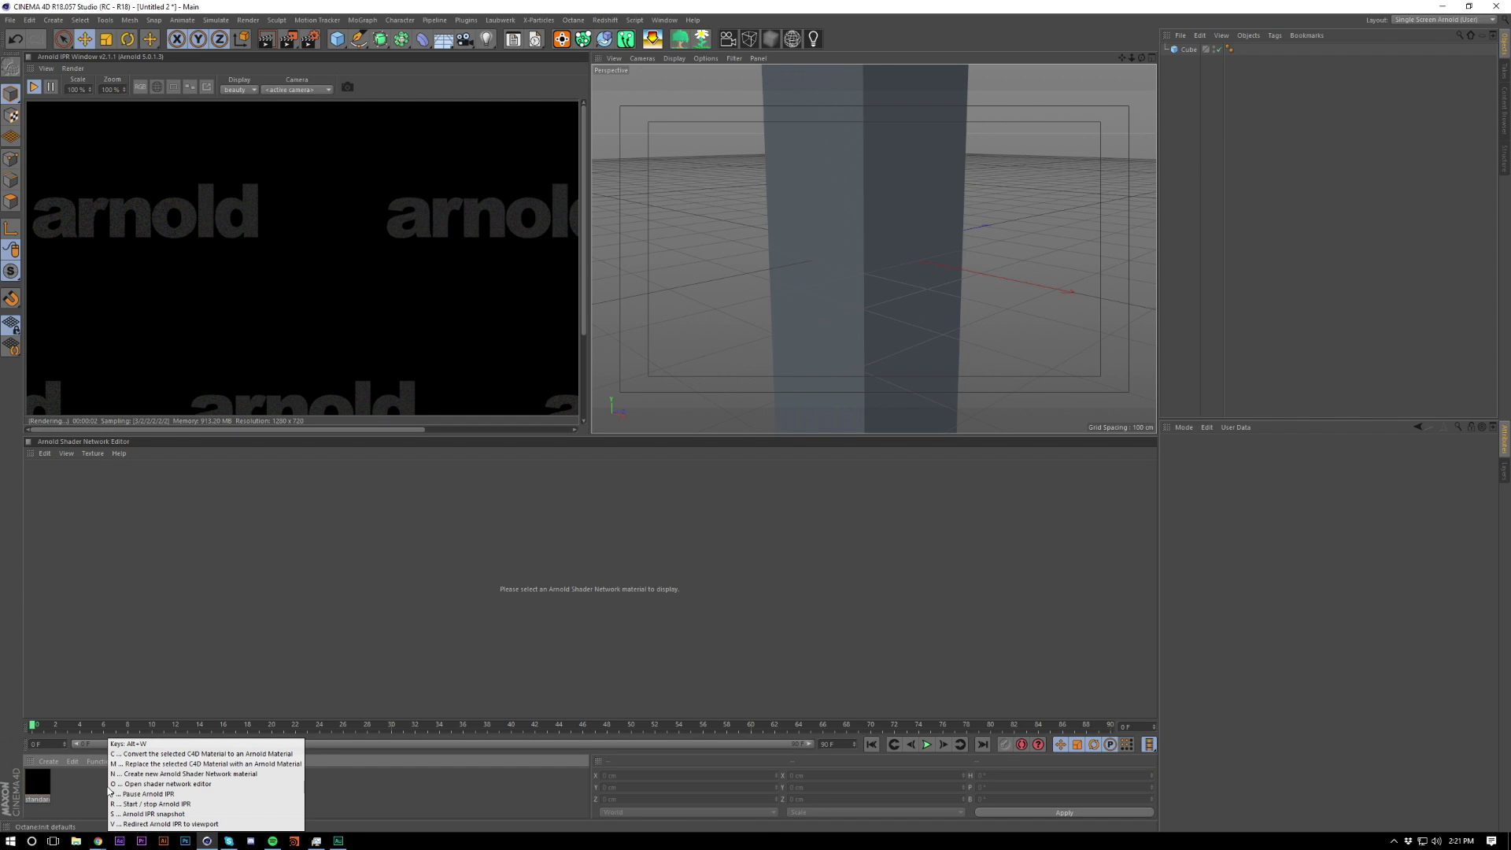
{"action": "left_click", "coordinate": [39, 782]}
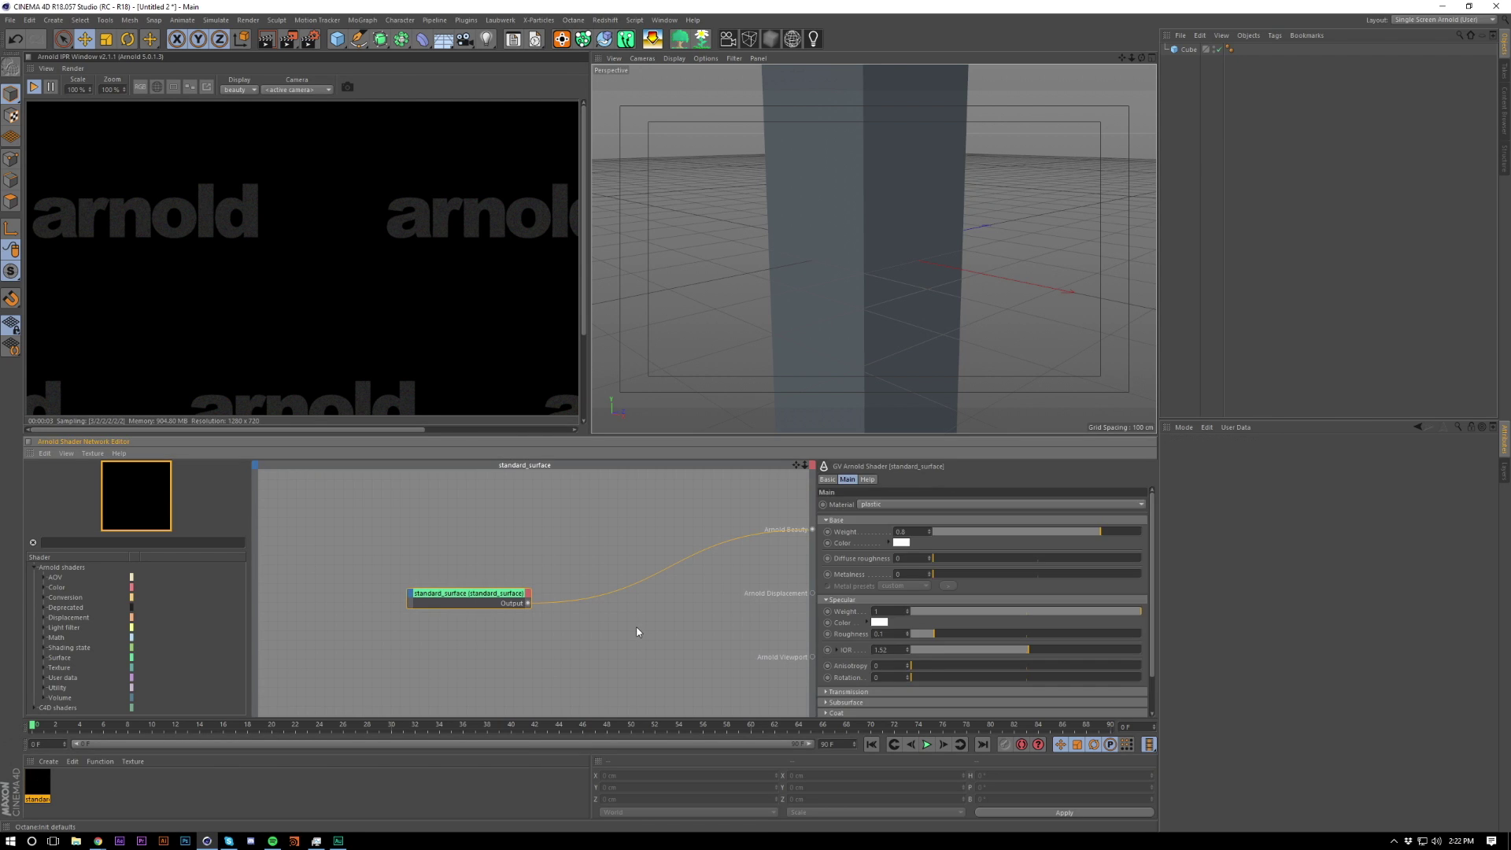
{"action": "key", "text": "Delete"}
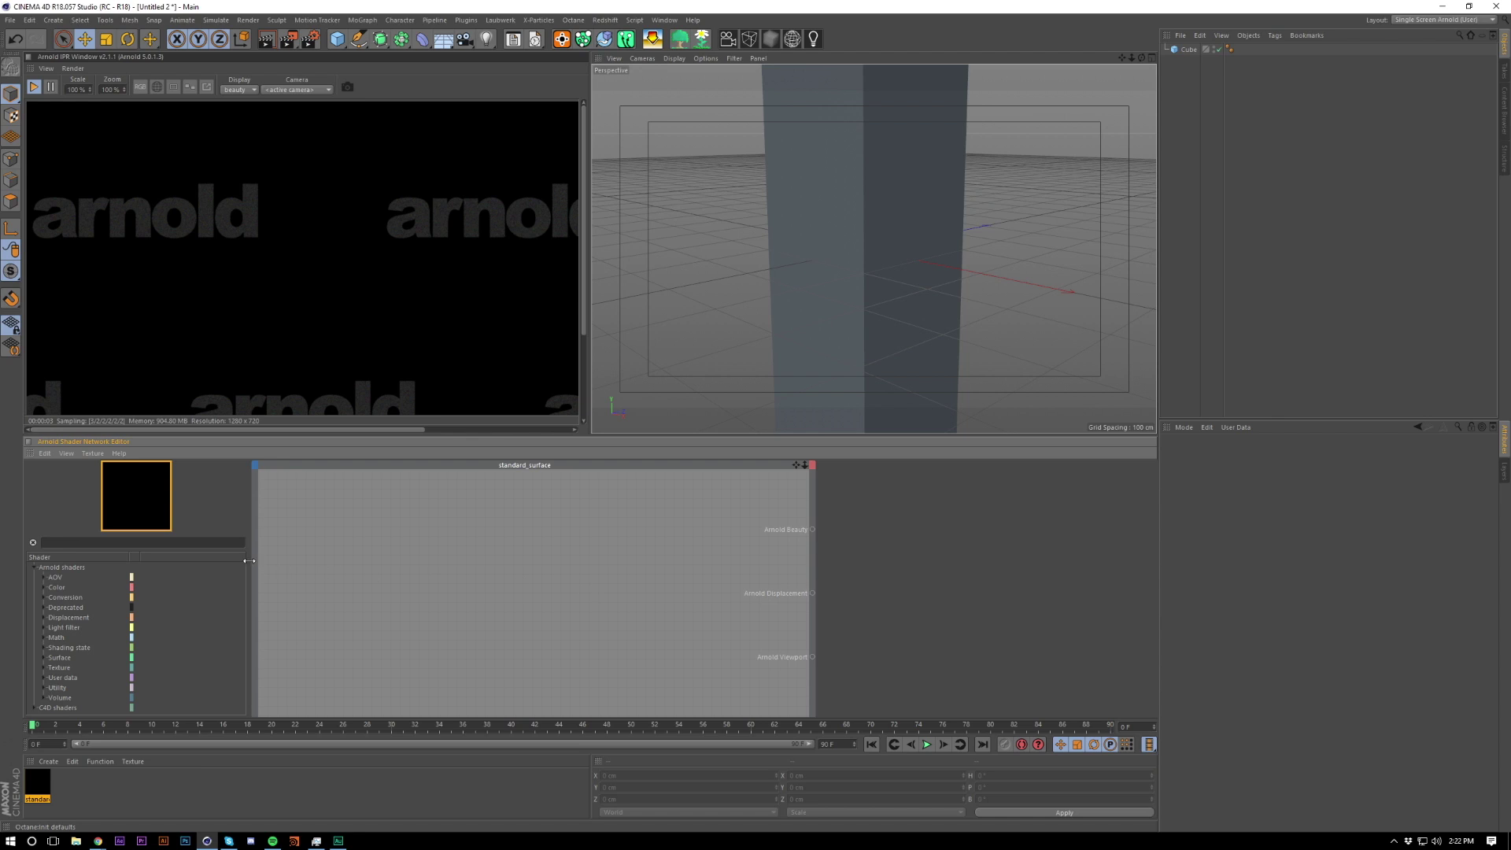
Step: Narrow the shader list beside the network graph and reopen the material in the Arnold Shader Network Editor
{"action": "left_click_drag", "start_coordinate": [250, 567], "coordinate": [246, 569]}
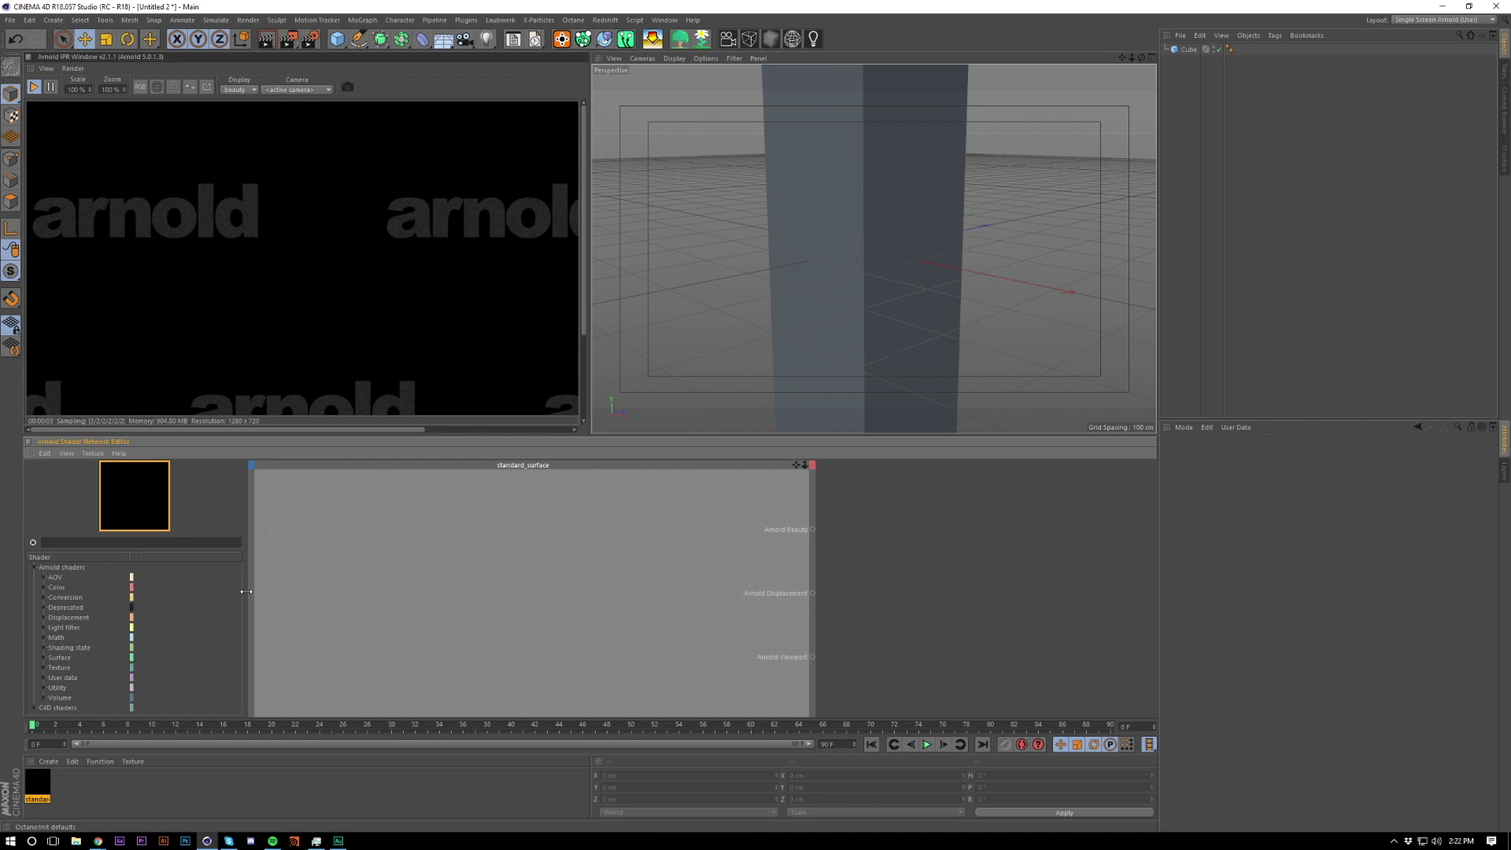
{"action": "left_click_drag", "start_coordinate": [249, 596], "coordinate": [222, 601]}
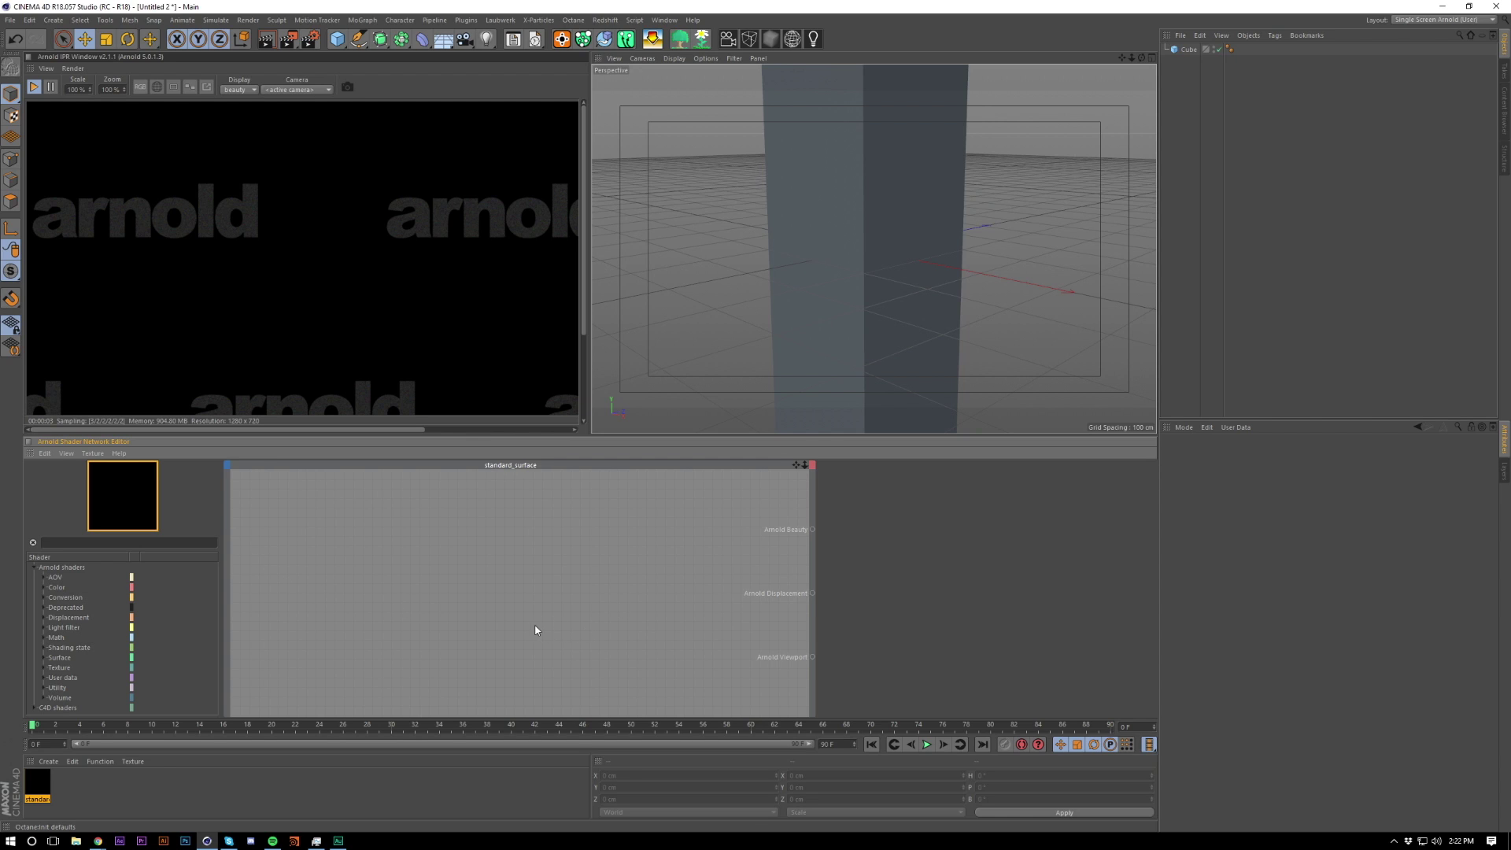
{"action": "left_click", "coordinate": [44, 791]}
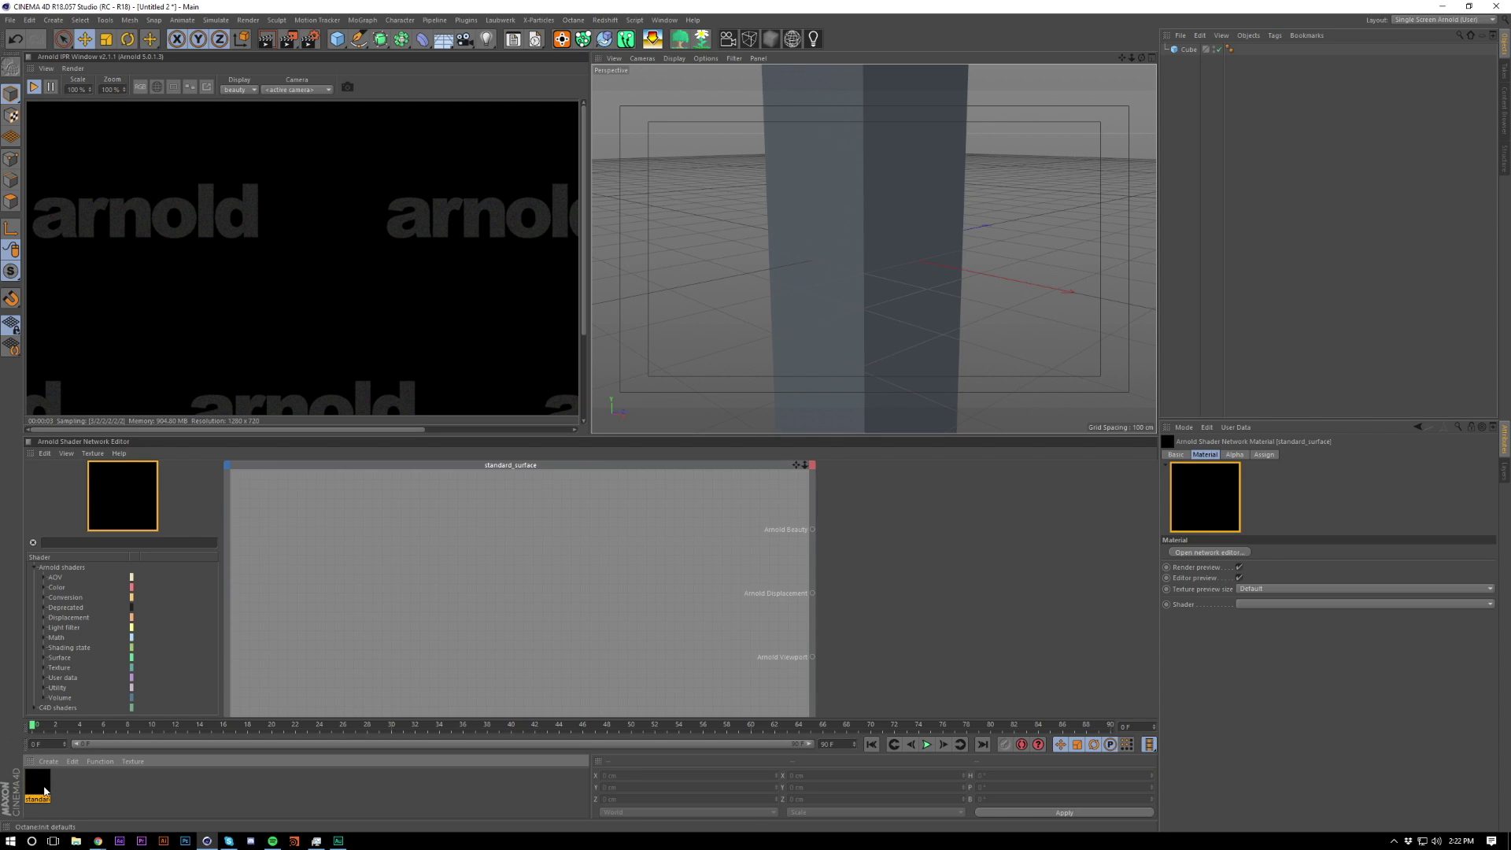
{"action": "double_click", "coordinate": [44, 790]}
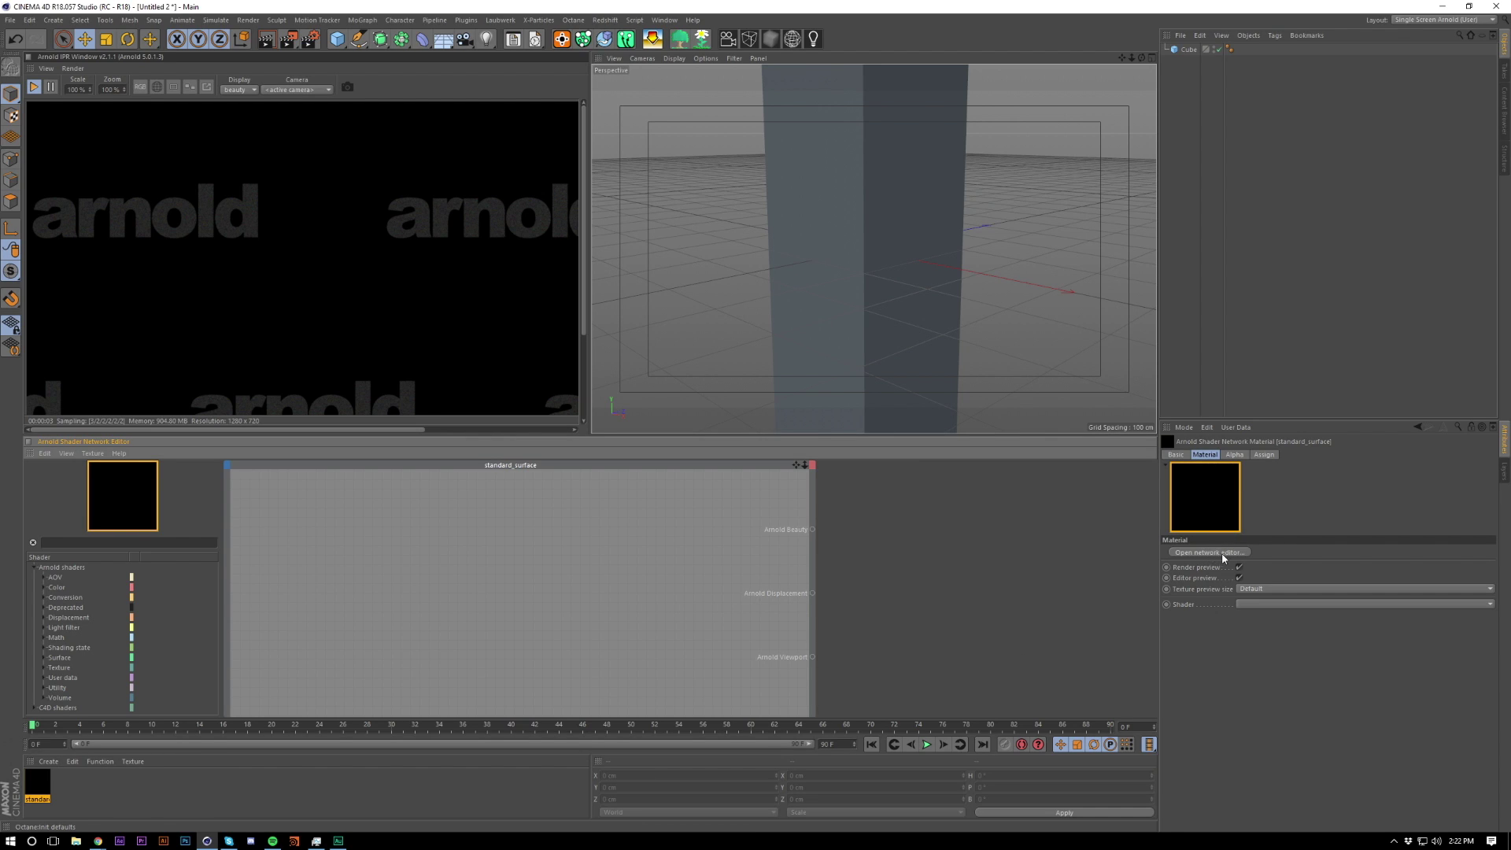
{"action": "left_click", "coordinate": [1177, 555]}
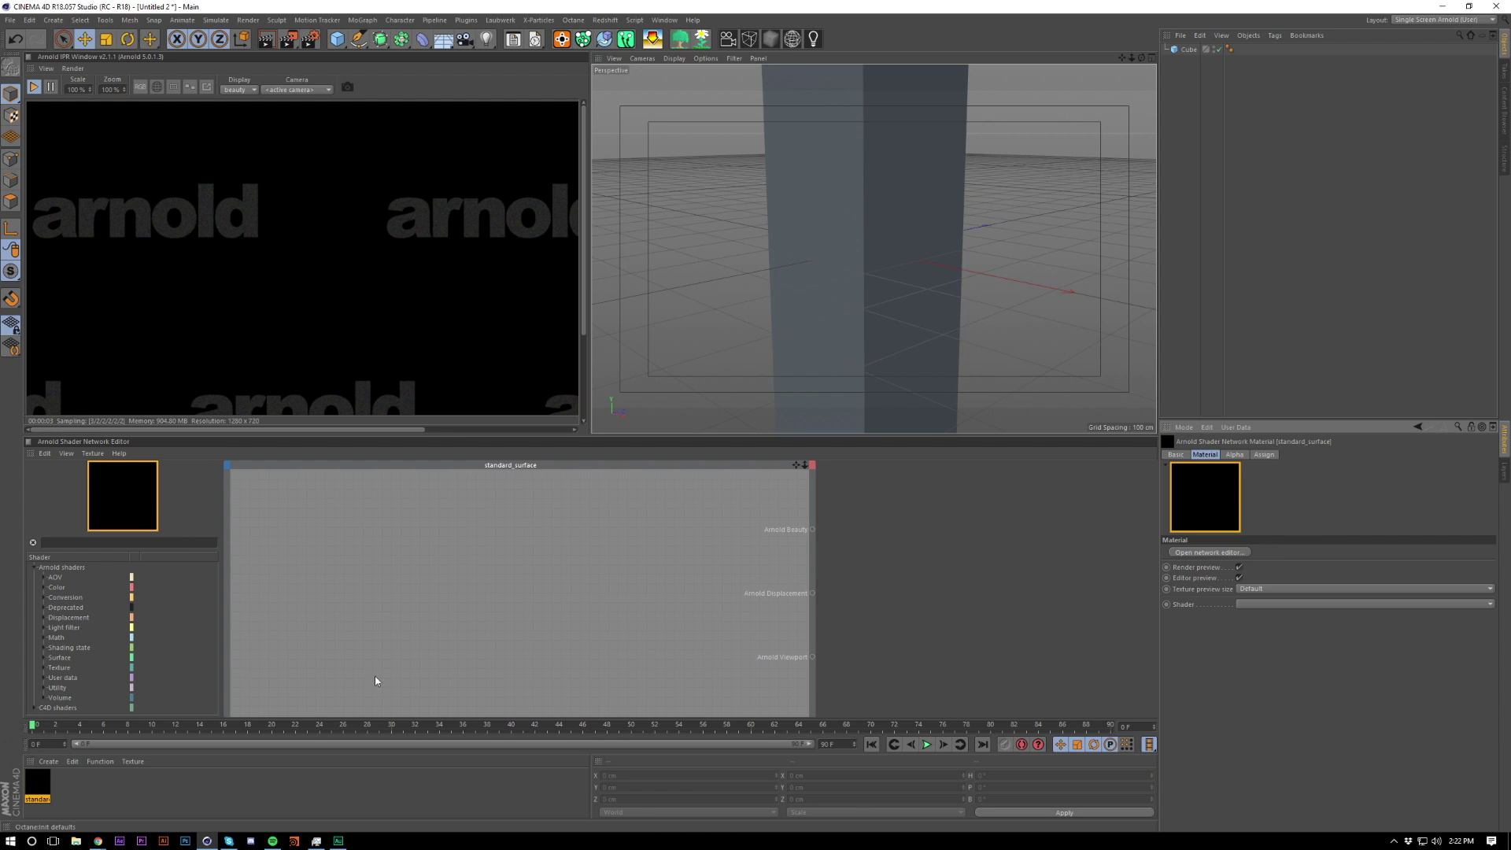
Step: Search the shaders for "ramp", add a ramp_float node to the network, and move it closer to the Arnold Beauty output
{"action": "left_click", "coordinate": [61, 541]}
{"action": "type", "text": "ramp"}
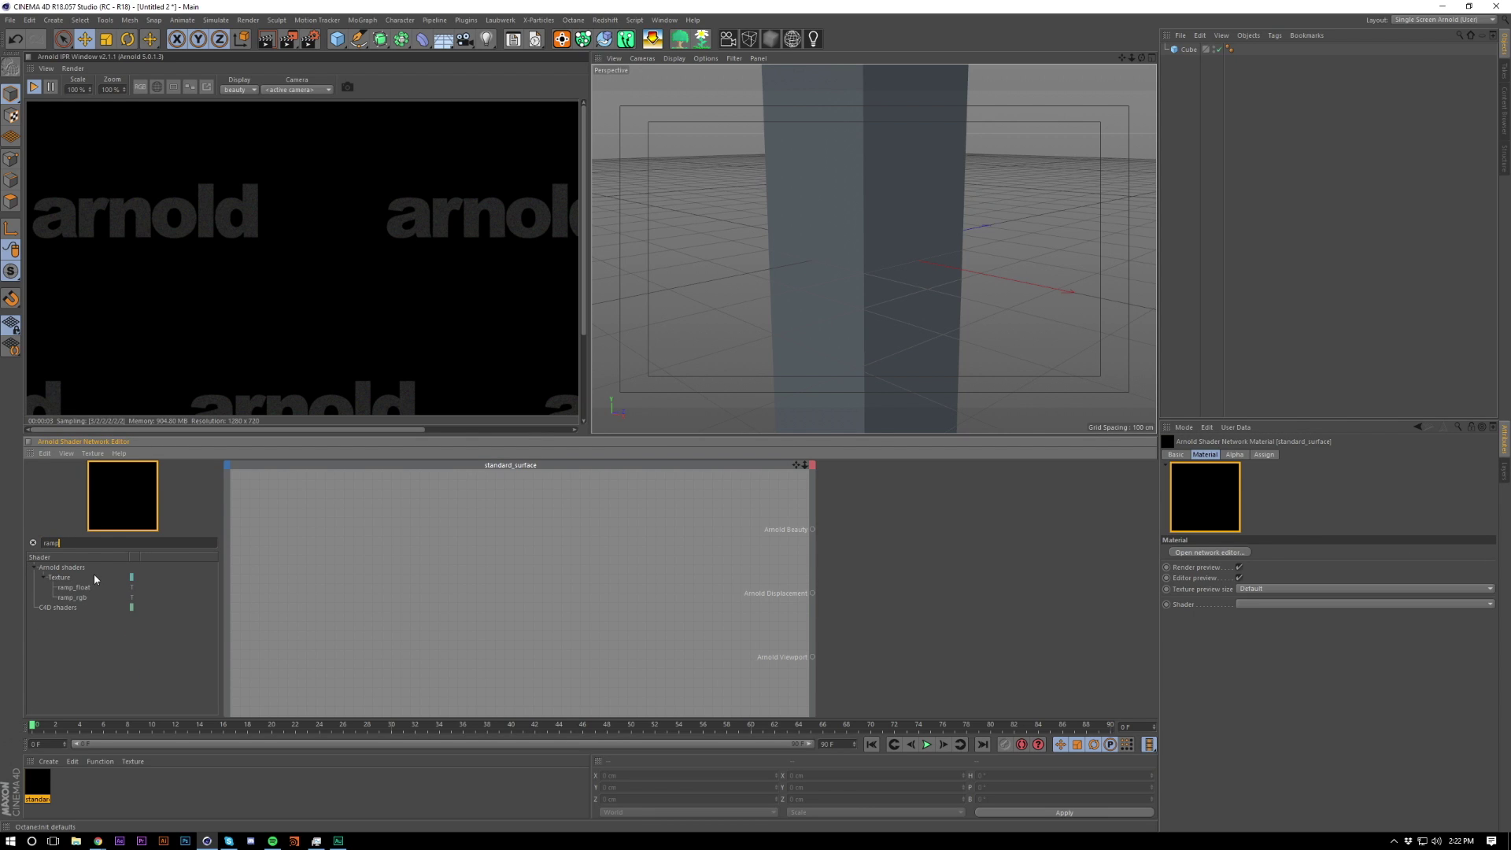
{"action": "double_click", "coordinate": [77, 587]}
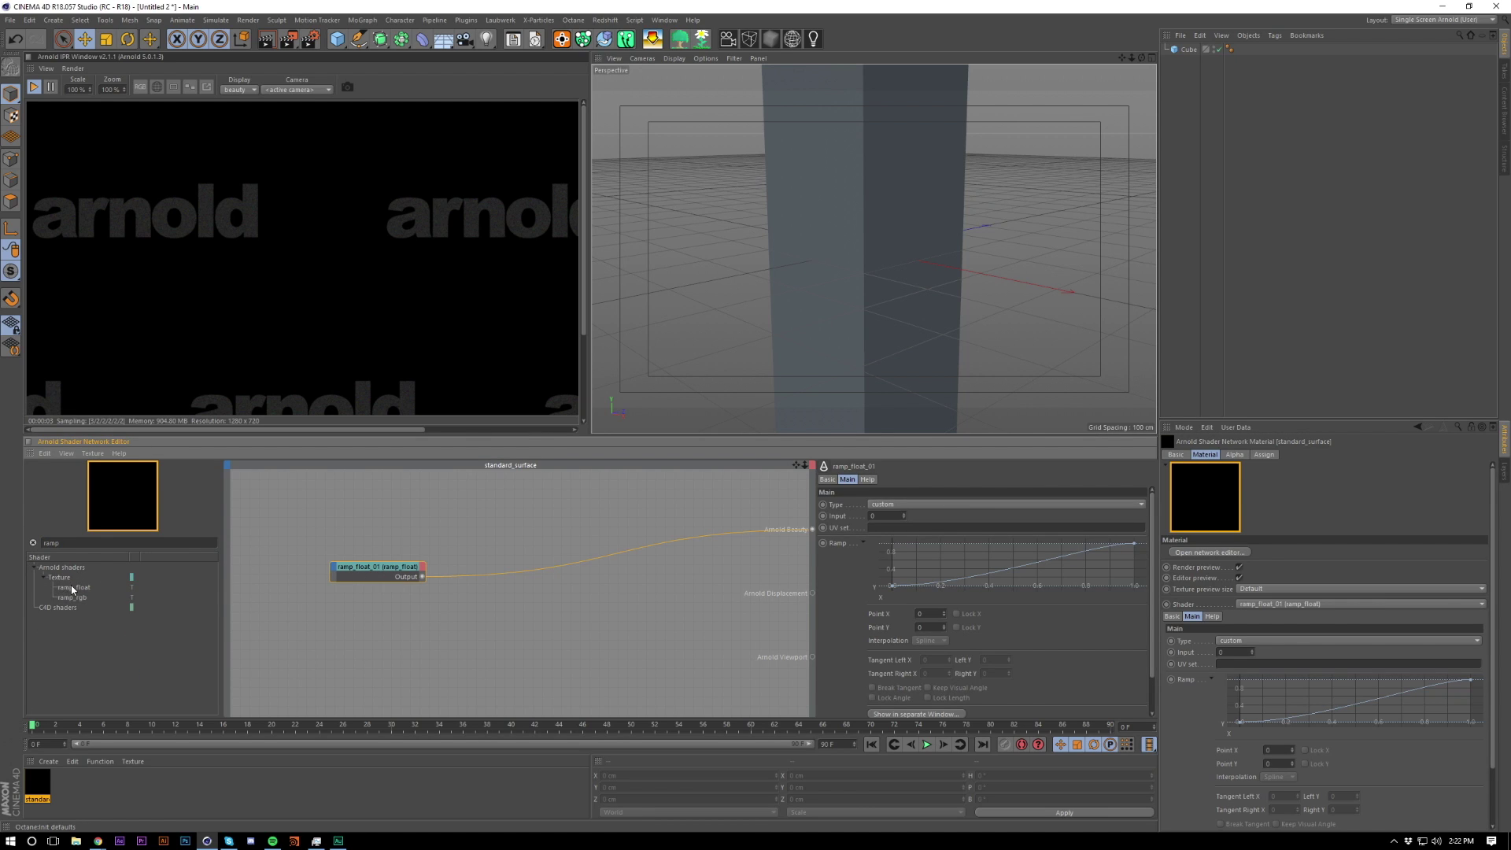
{"action": "mouse_move", "coordinate": [72, 588]}
{"action": "left_mouse_down"}
{"action": "mouse_move", "coordinate": [456, 634]}
{"action": "mouse_move", "coordinate": [75, 596]}
{"action": "left_mouse_up"}
{"action": "left_click", "coordinate": [393, 573]}
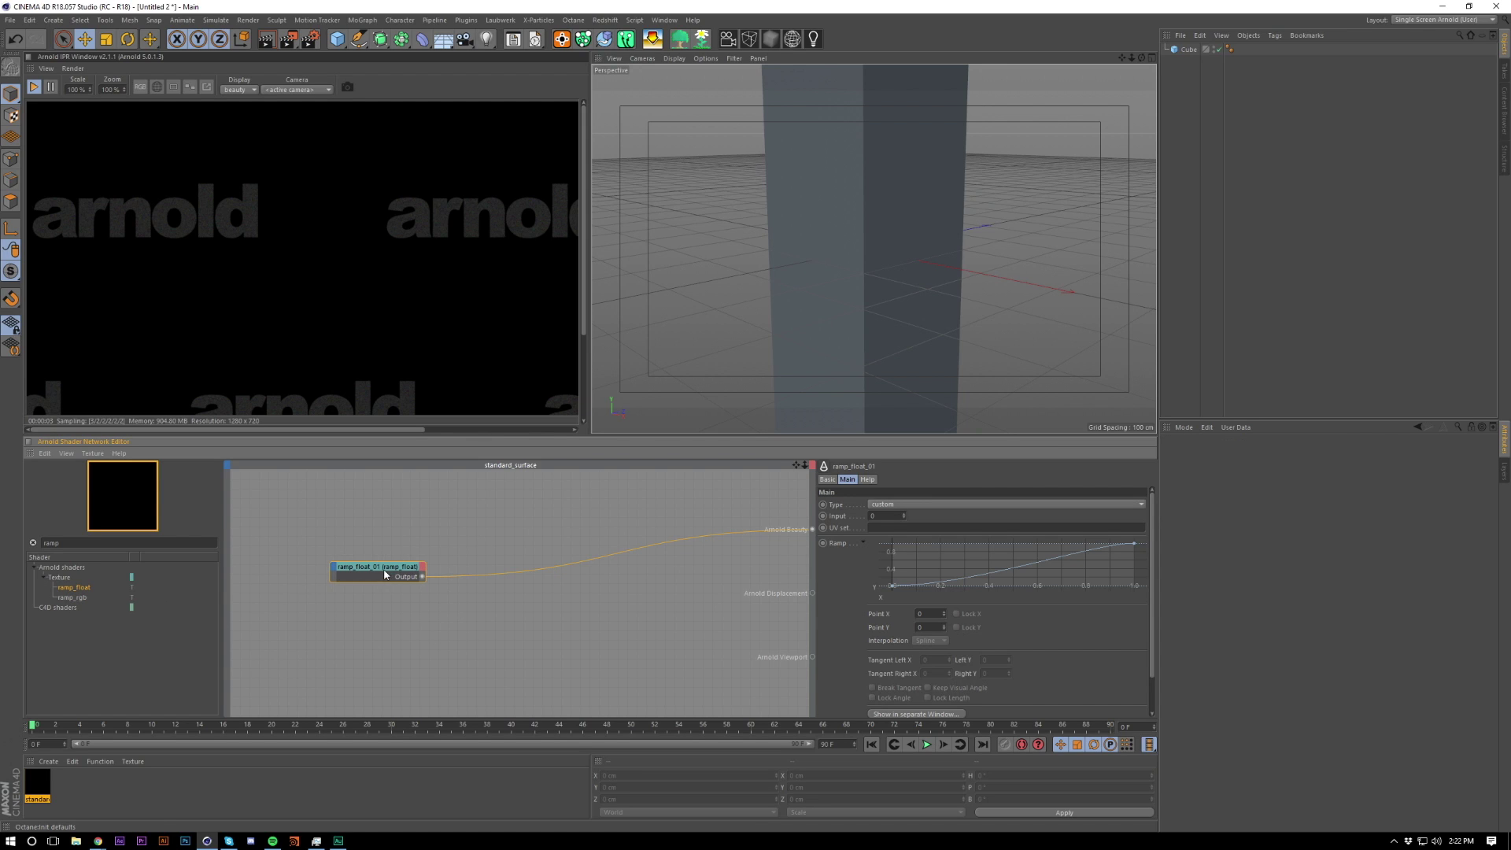
{"action": "left_click_drag", "start_coordinate": [391, 573], "coordinate": [580, 550]}
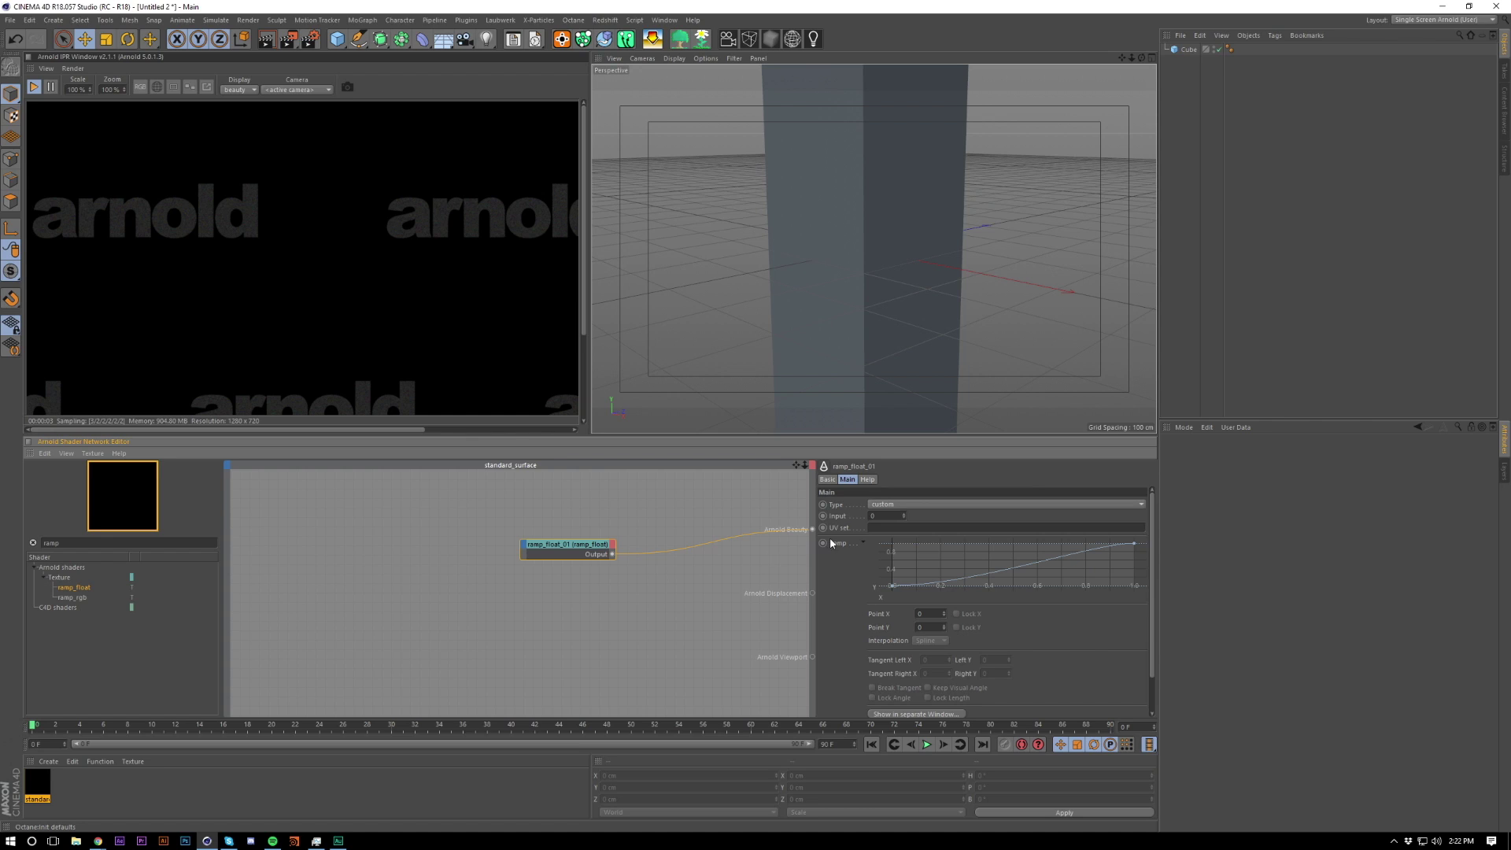
Step: Disconnect the ramp_float node from Arnold Beauty and set it as the beauty shader again
{"action": "left_click", "coordinate": [641, 555]}
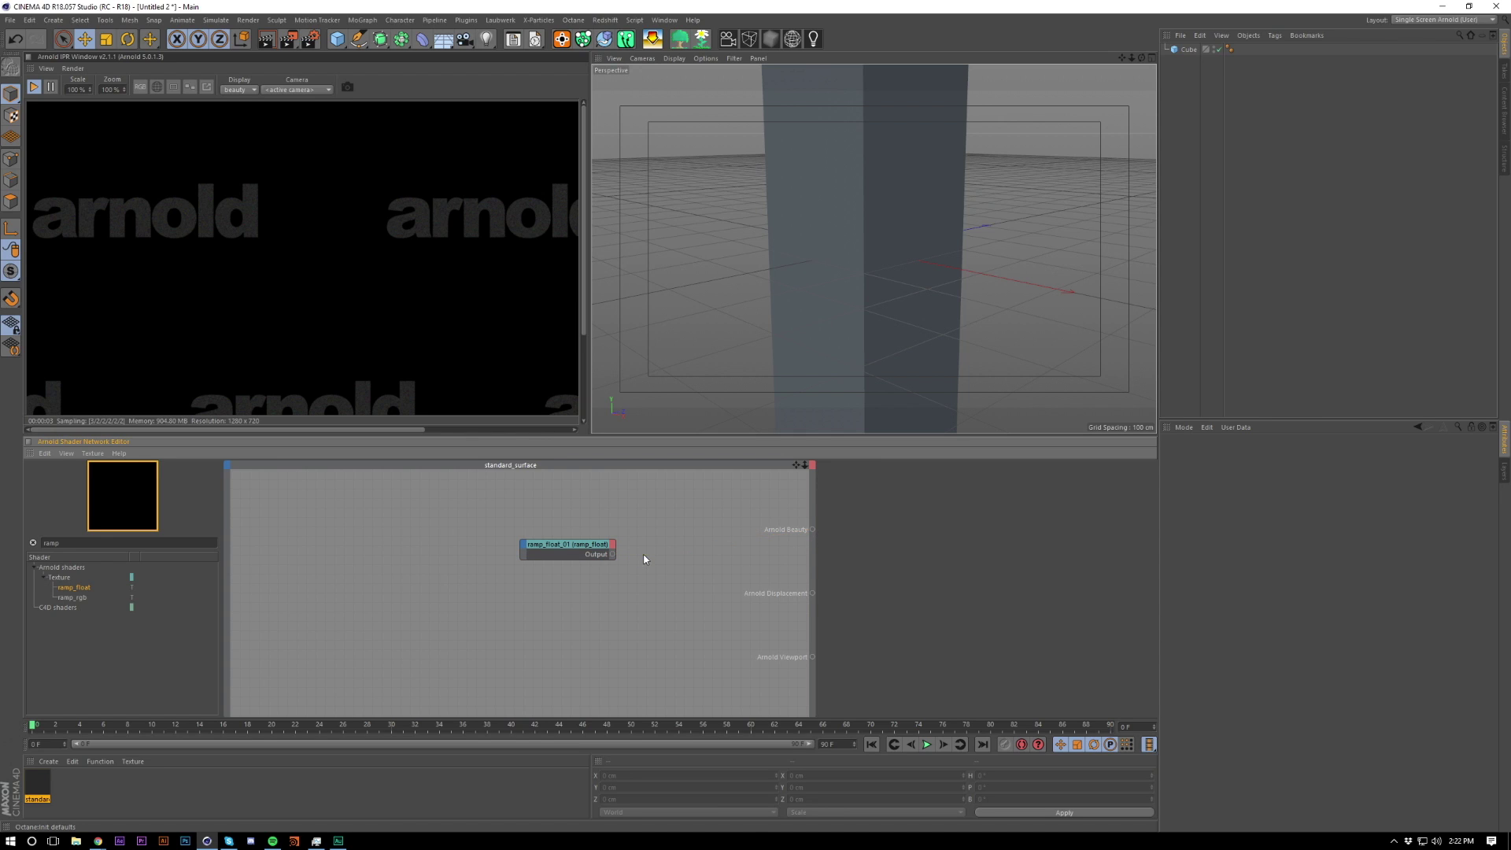
{"action": "left_click", "coordinate": [551, 544]}
{"action": "key", "text": "alt+w"}
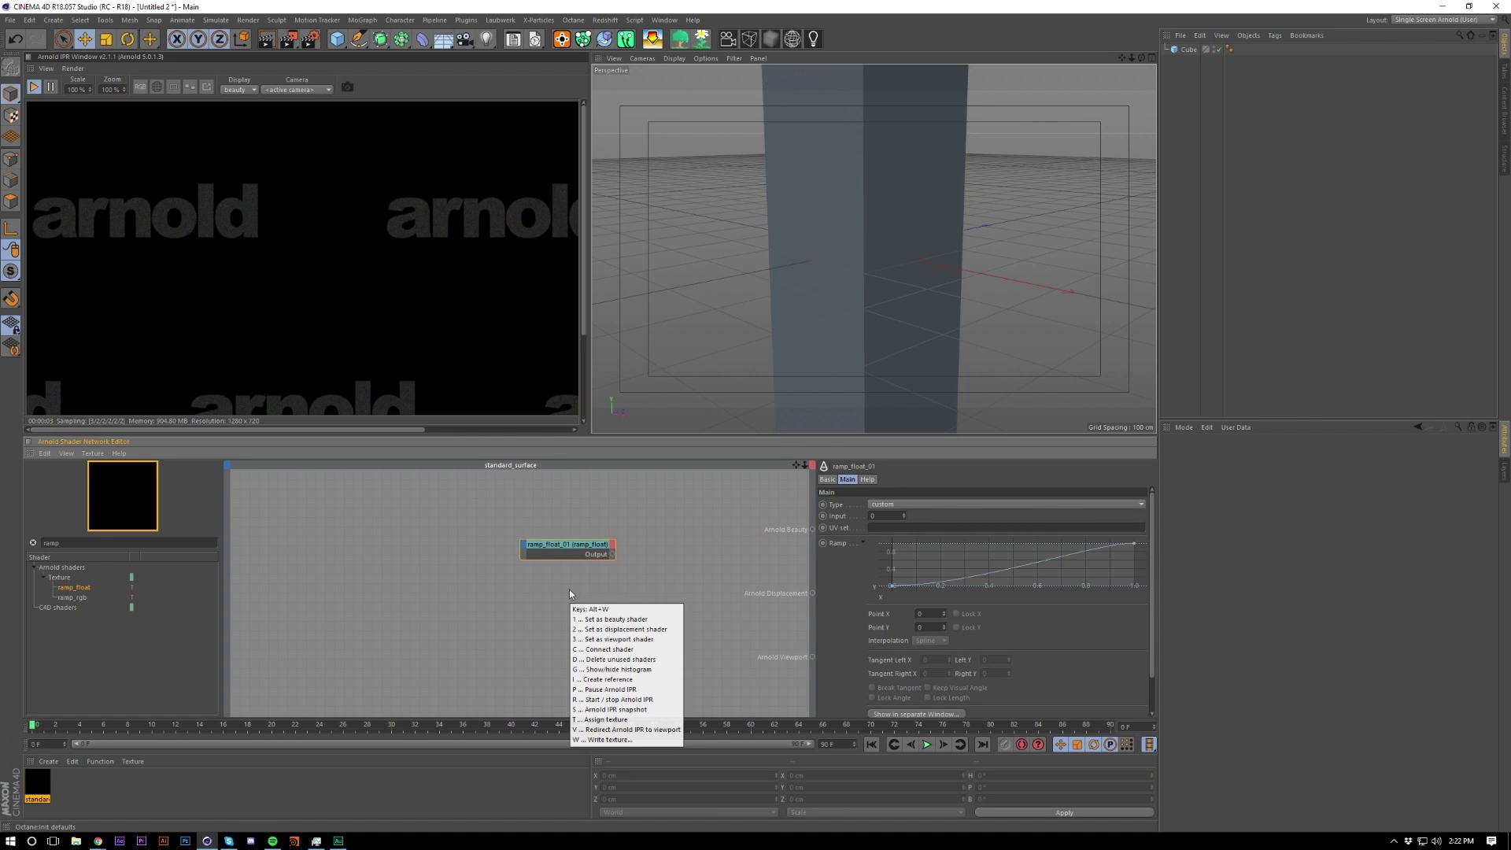
{"action": "key", "text": "1"}
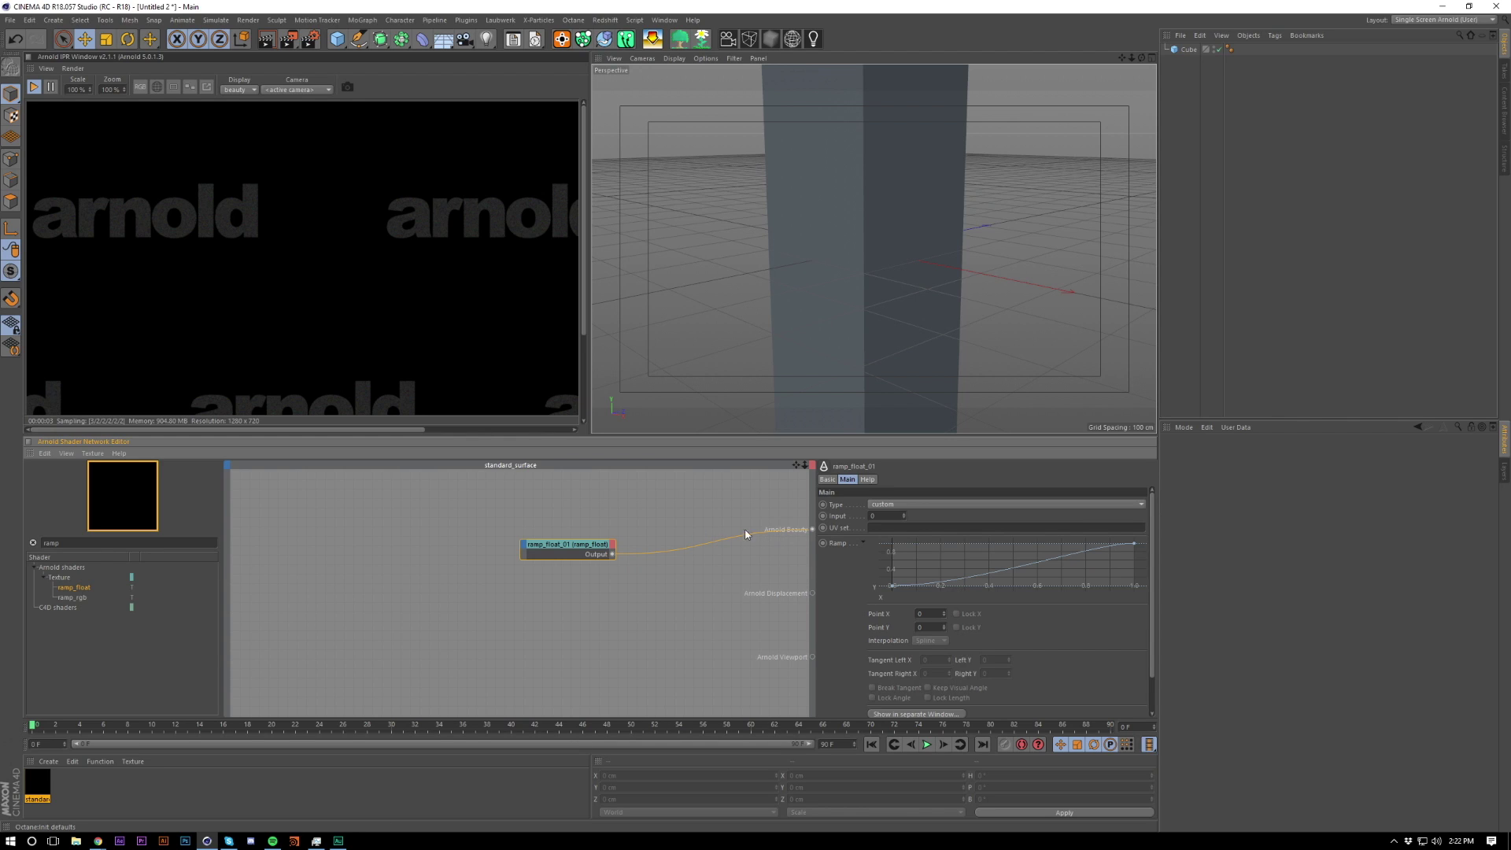
{"action": "left_click", "coordinate": [718, 552]}
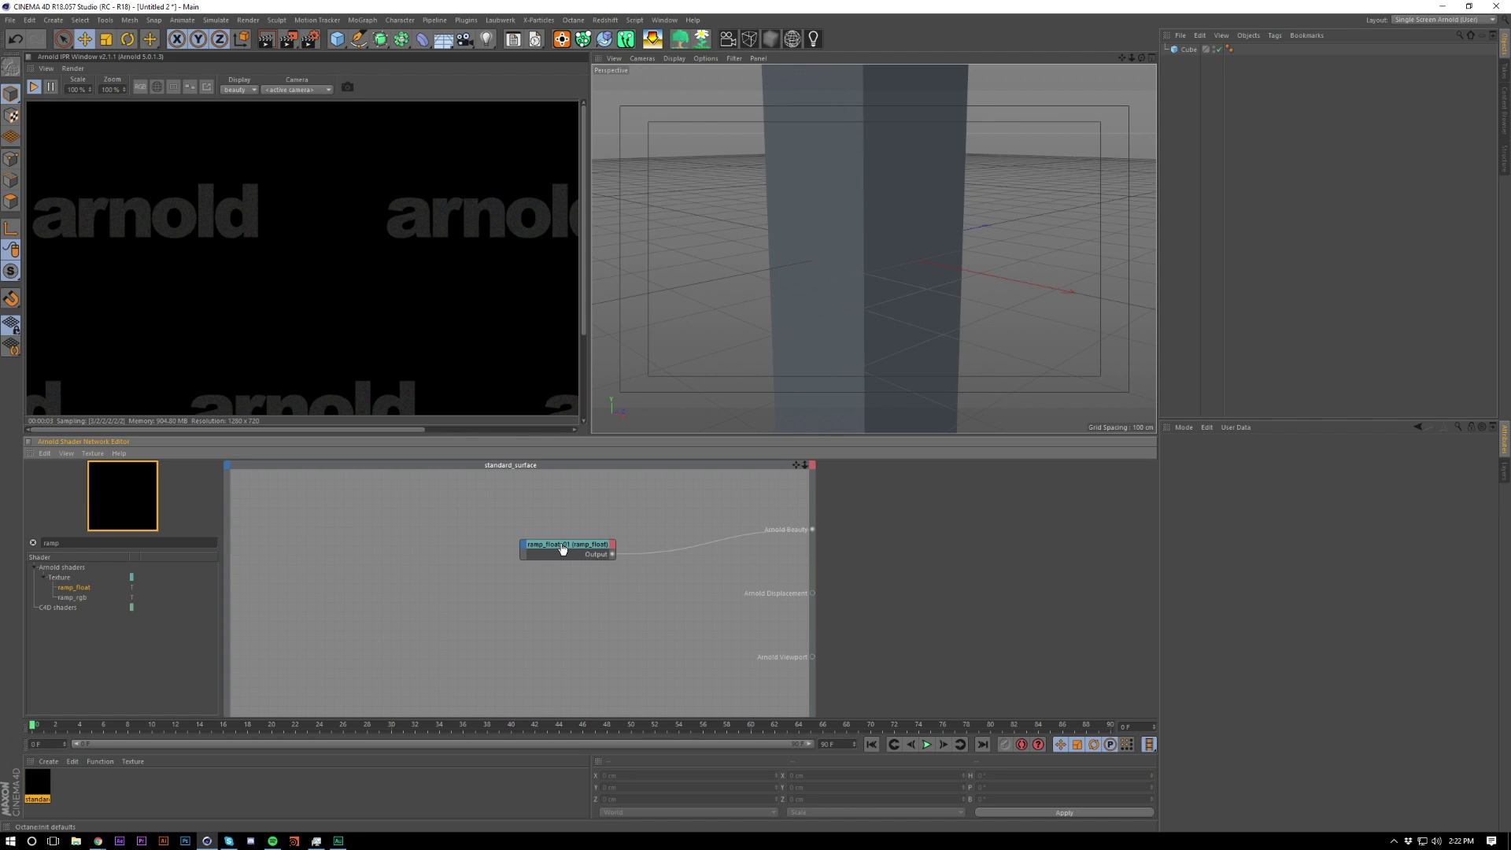
Step: Insert a second ramp_float node before the existing one through its Input port, and delete the inserted node
{"action": "left_click_drag", "start_coordinate": [561, 545], "coordinate": [561, 545]}
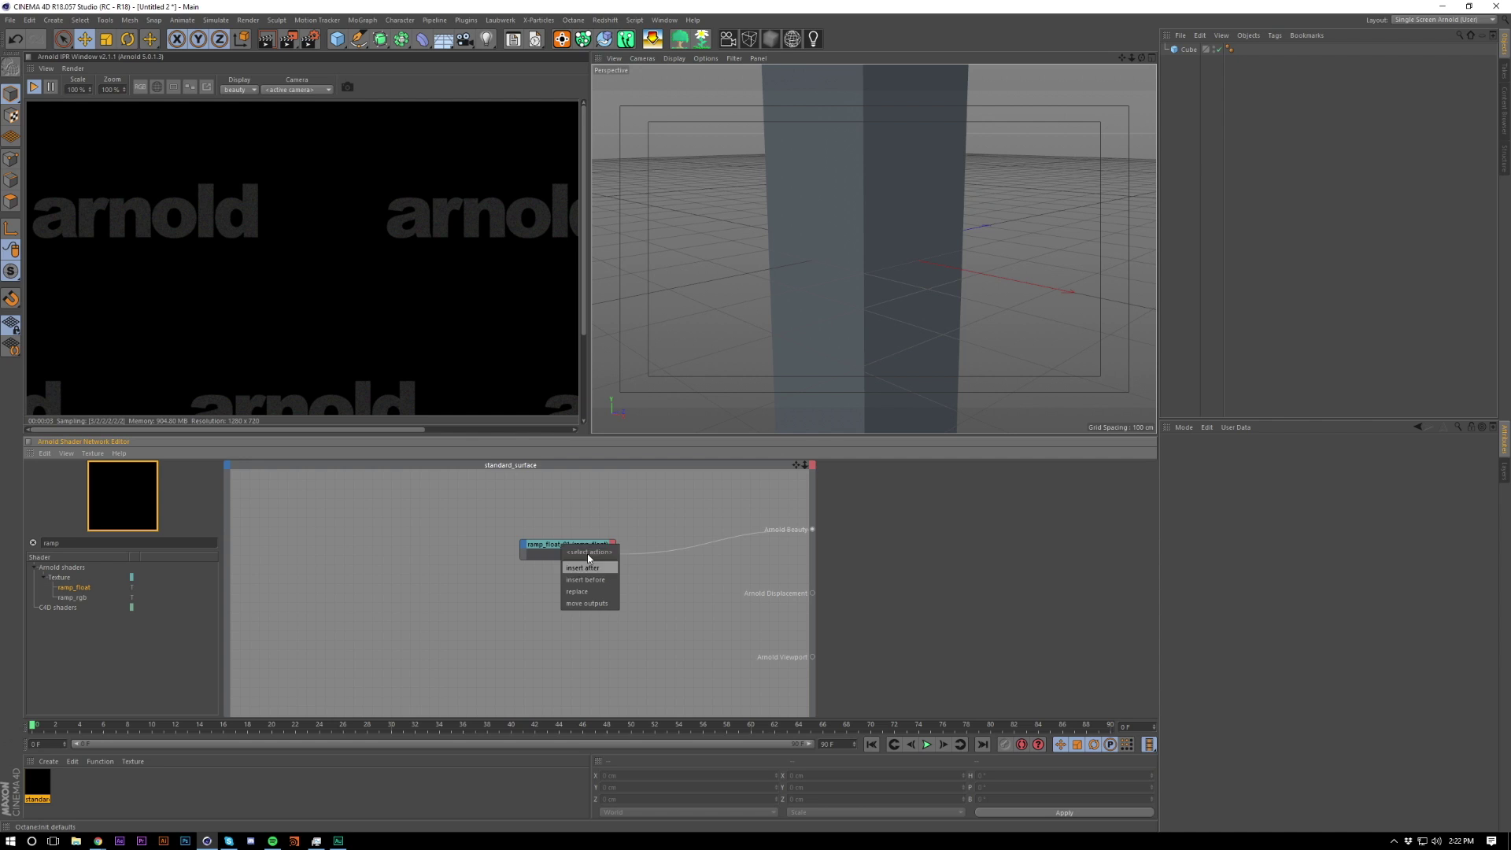
{"action": "left_click", "coordinate": [583, 580]}
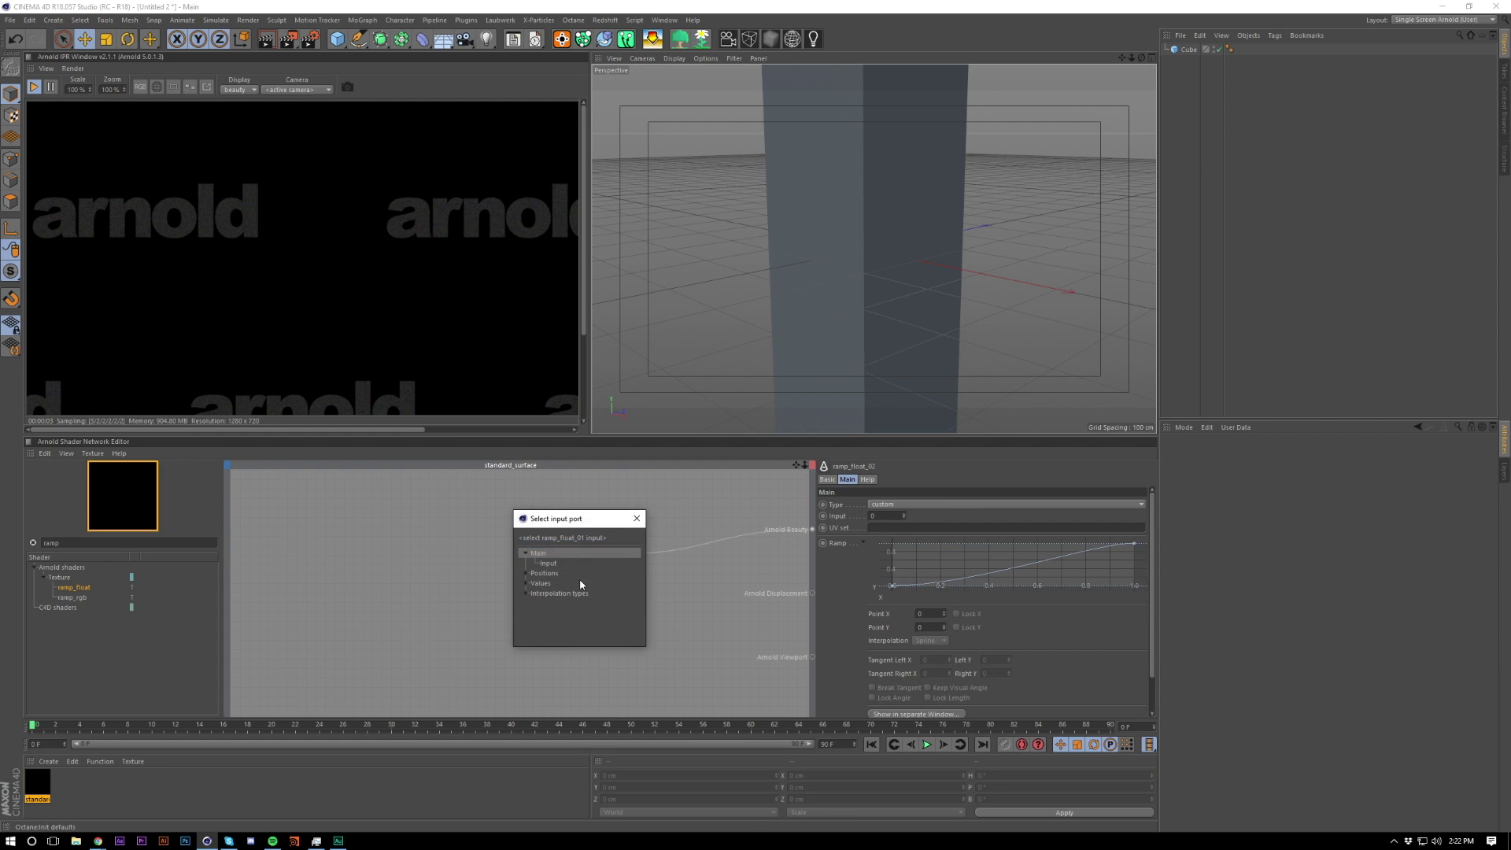
{"action": "left_click", "coordinate": [551, 563]}
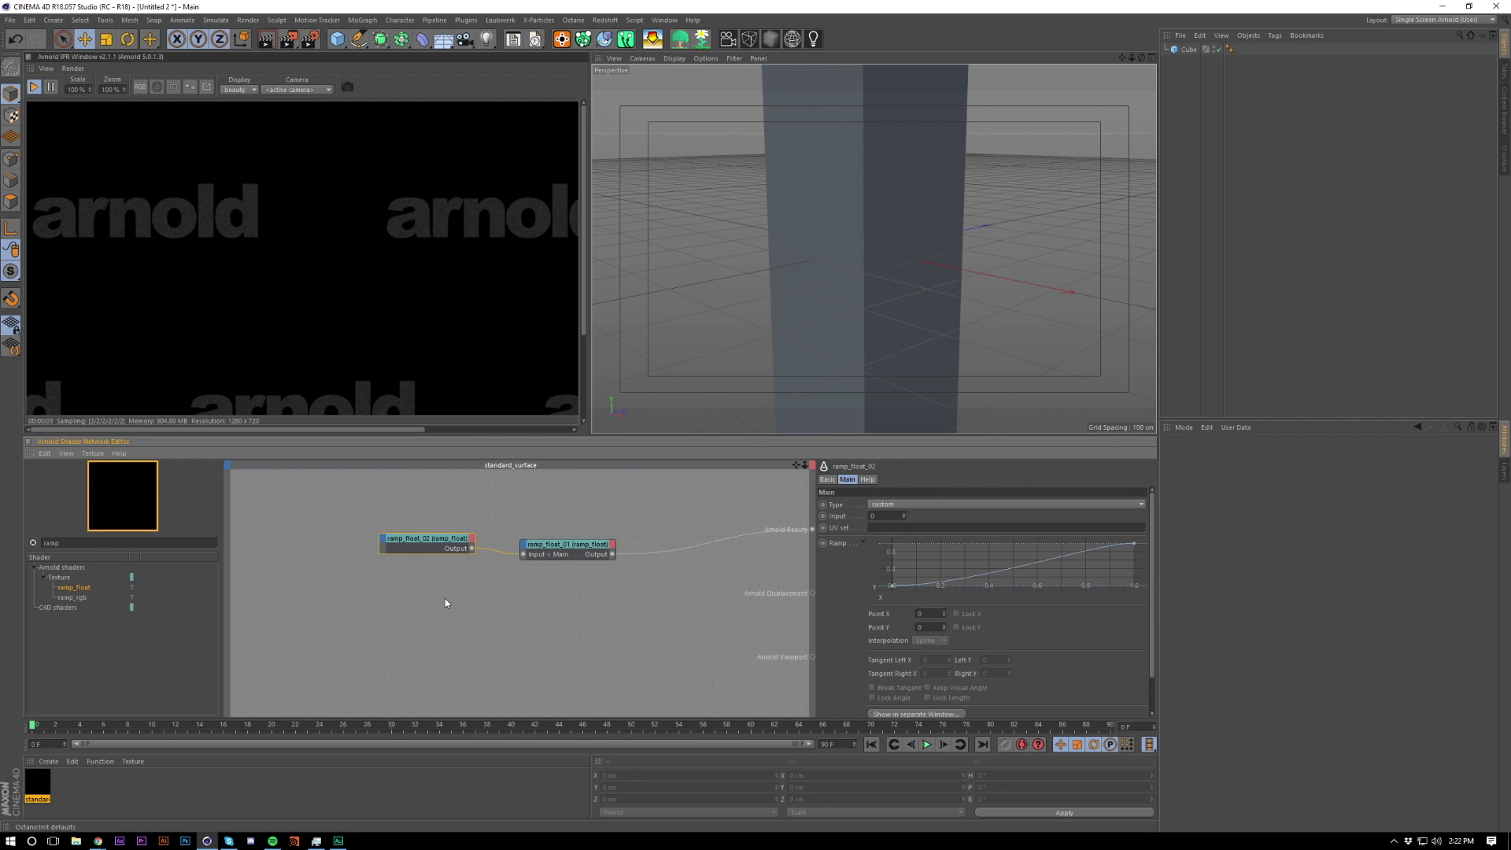
{"action": "key", "text": "Delete"}
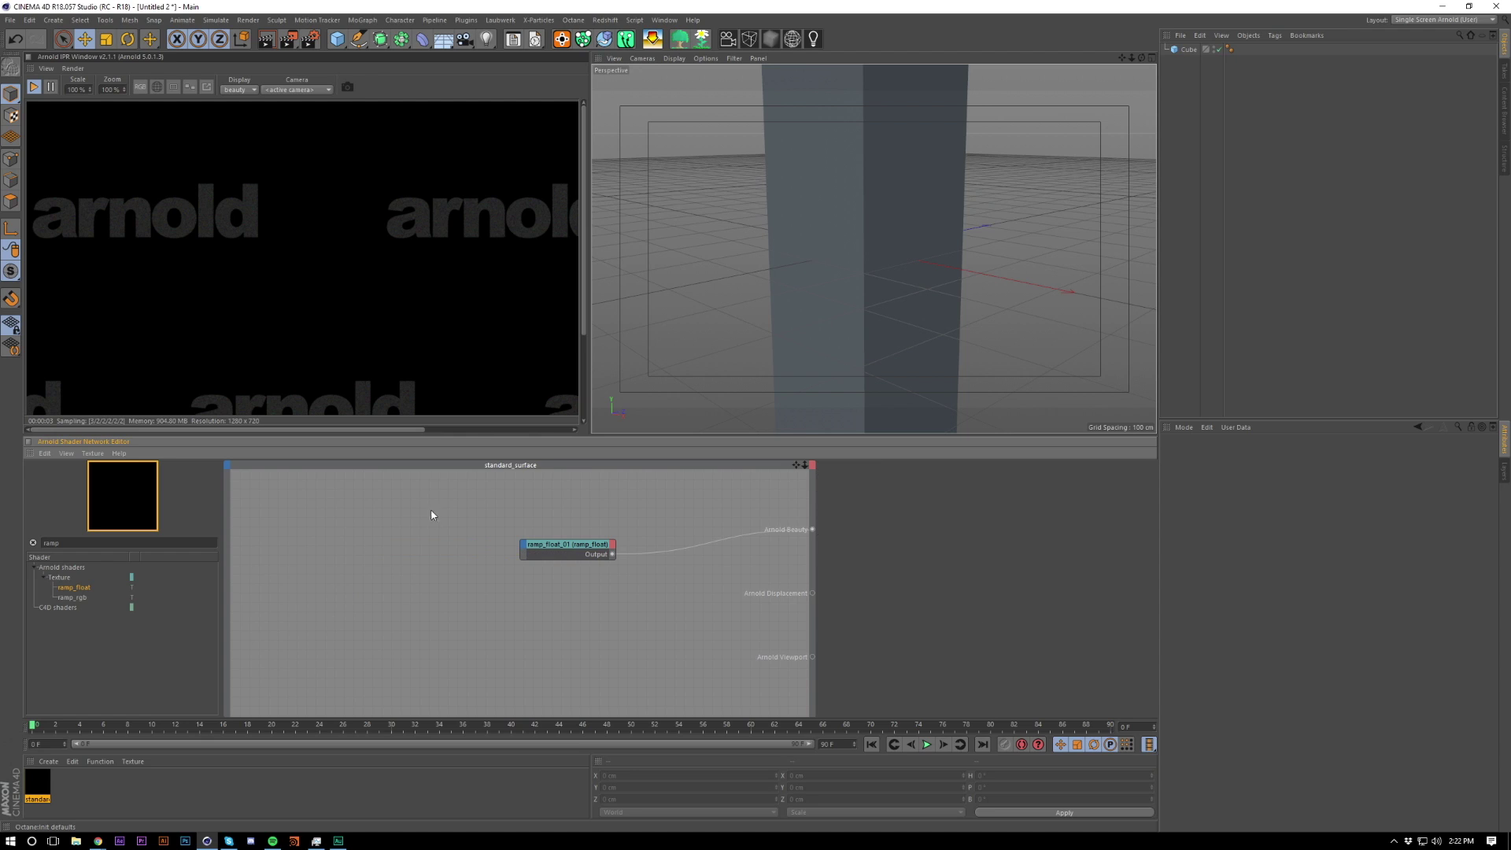
Step: Insert a ramp_float before the first one's Input again, move the connected pair together, and delete both nodes
{"action": "left_click_drag", "start_coordinate": [79, 588], "coordinate": [565, 552]}
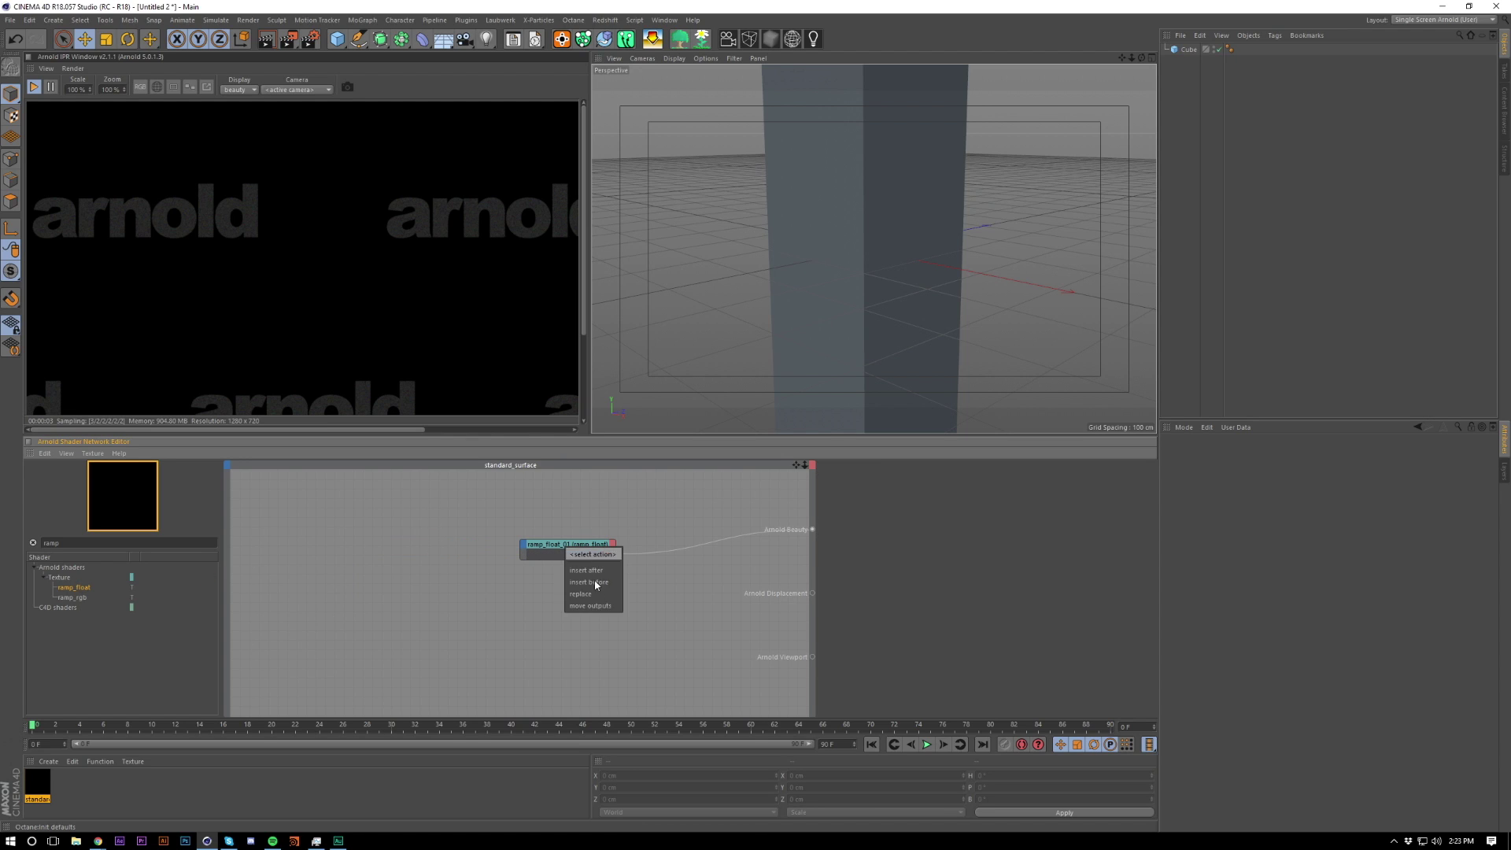
{"action": "left_click", "coordinate": [596, 584]}
{"action": "left_click", "coordinate": [554, 565]}
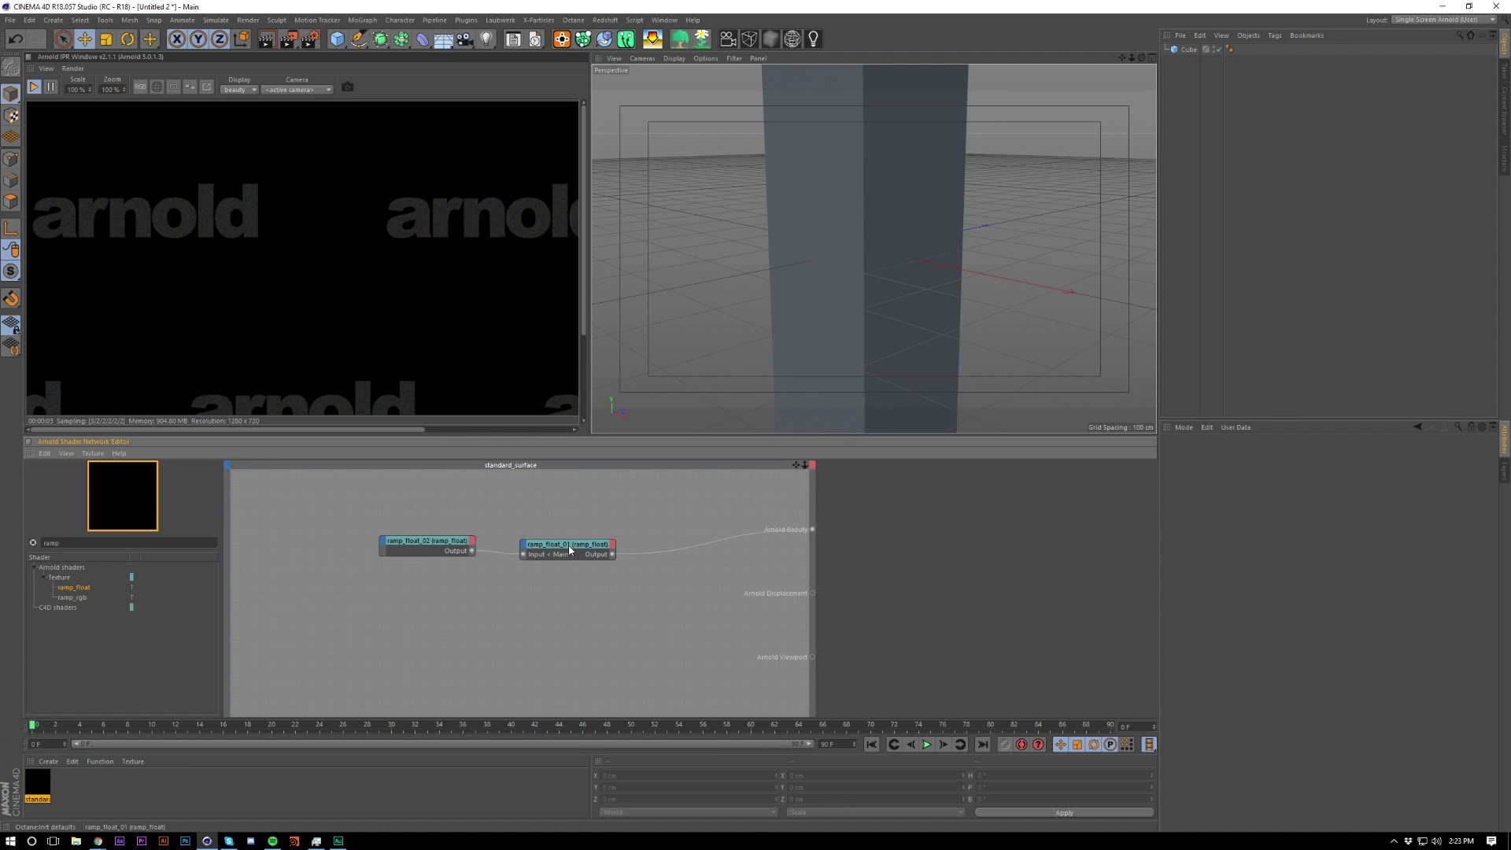
{"action": "left_click_drag", "start_coordinate": [570, 550], "coordinate": [513, 527]}
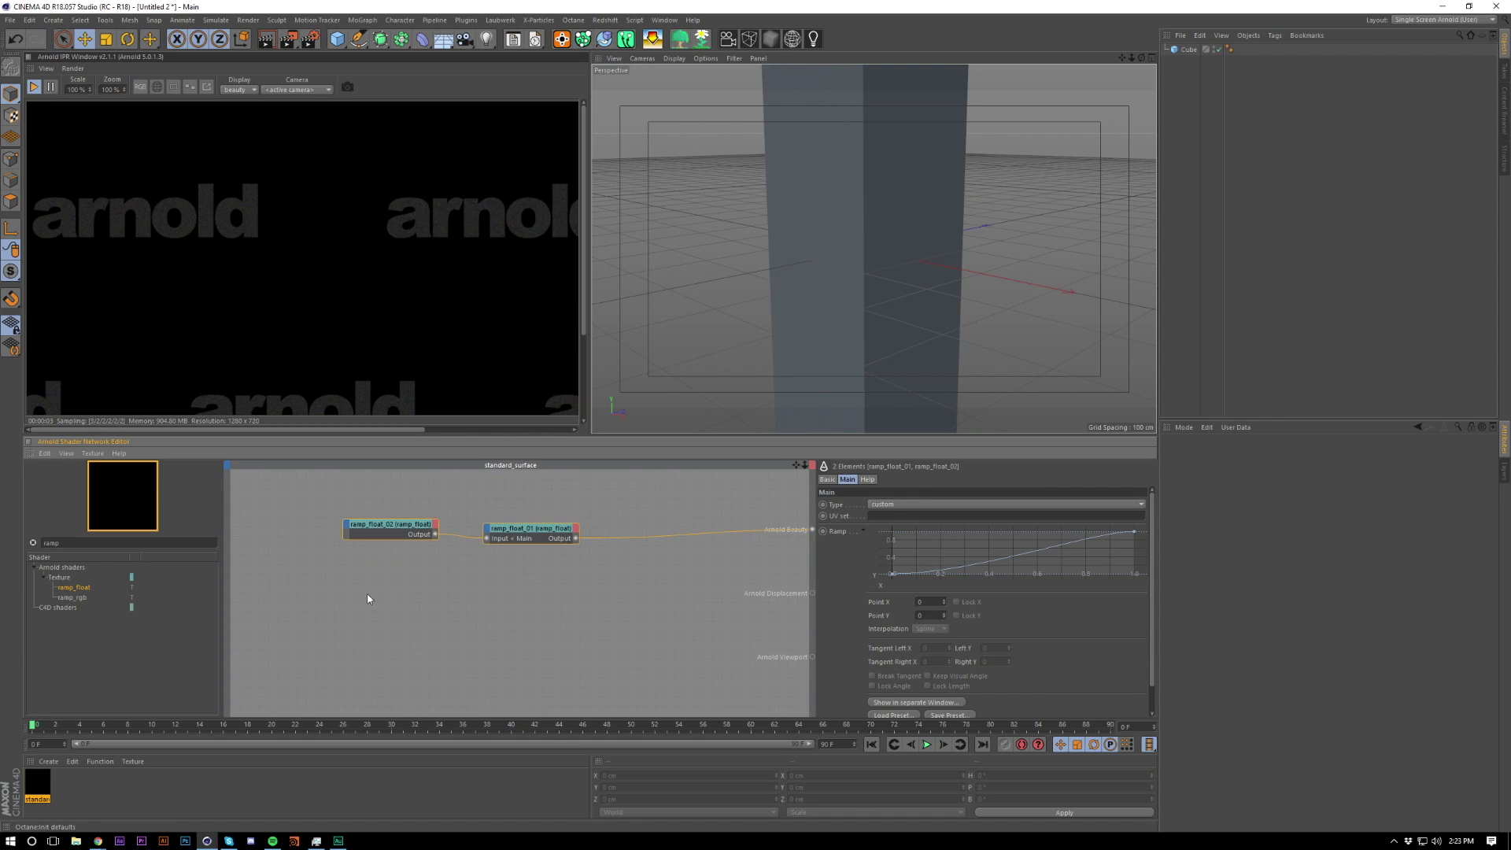
{"action": "key", "text": "Delete"}
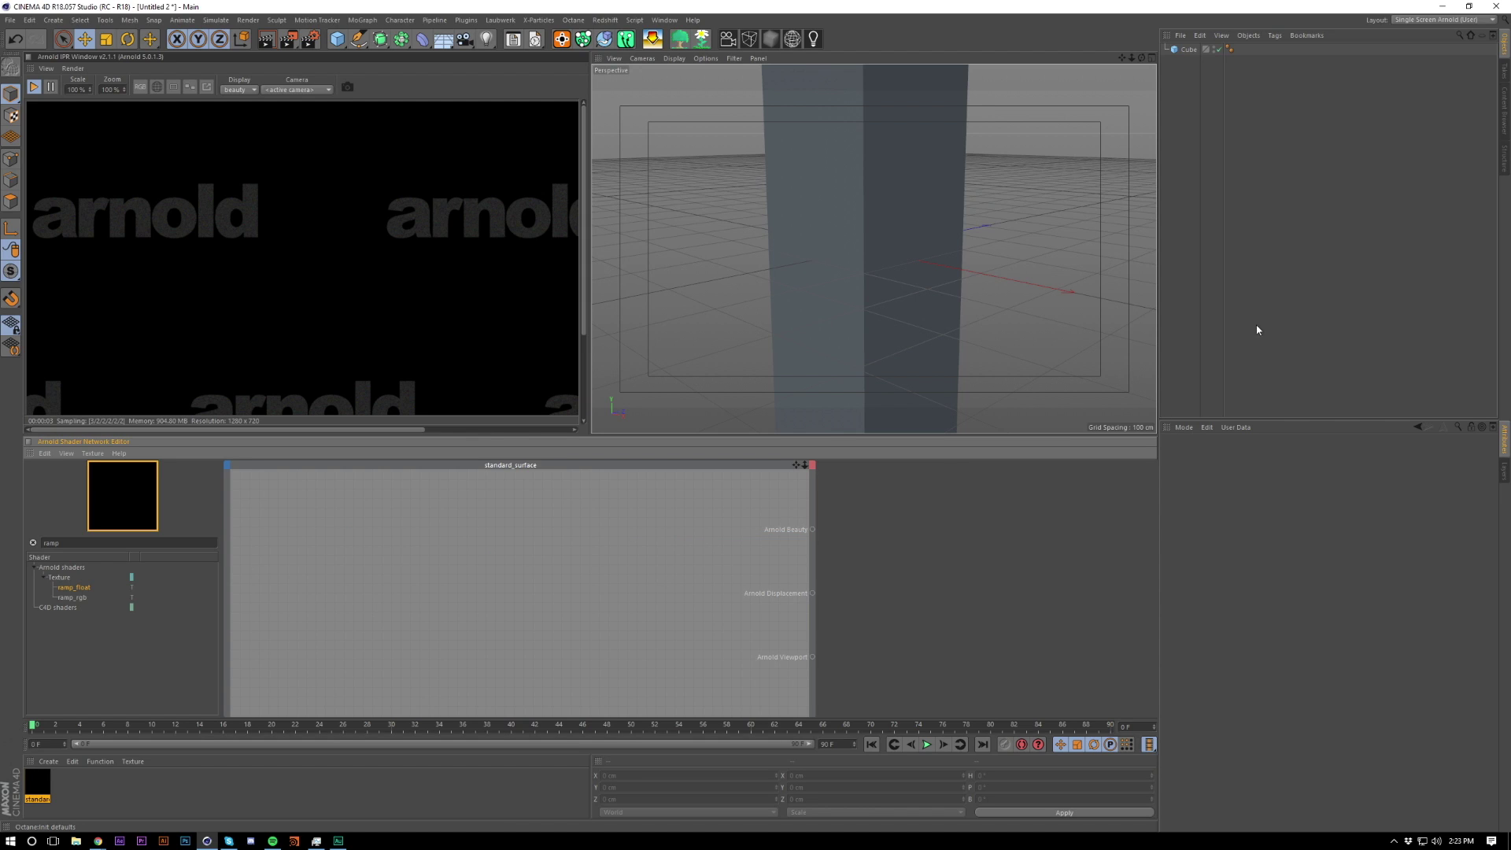
{"action": "left_click", "coordinate": [1286, 343]}
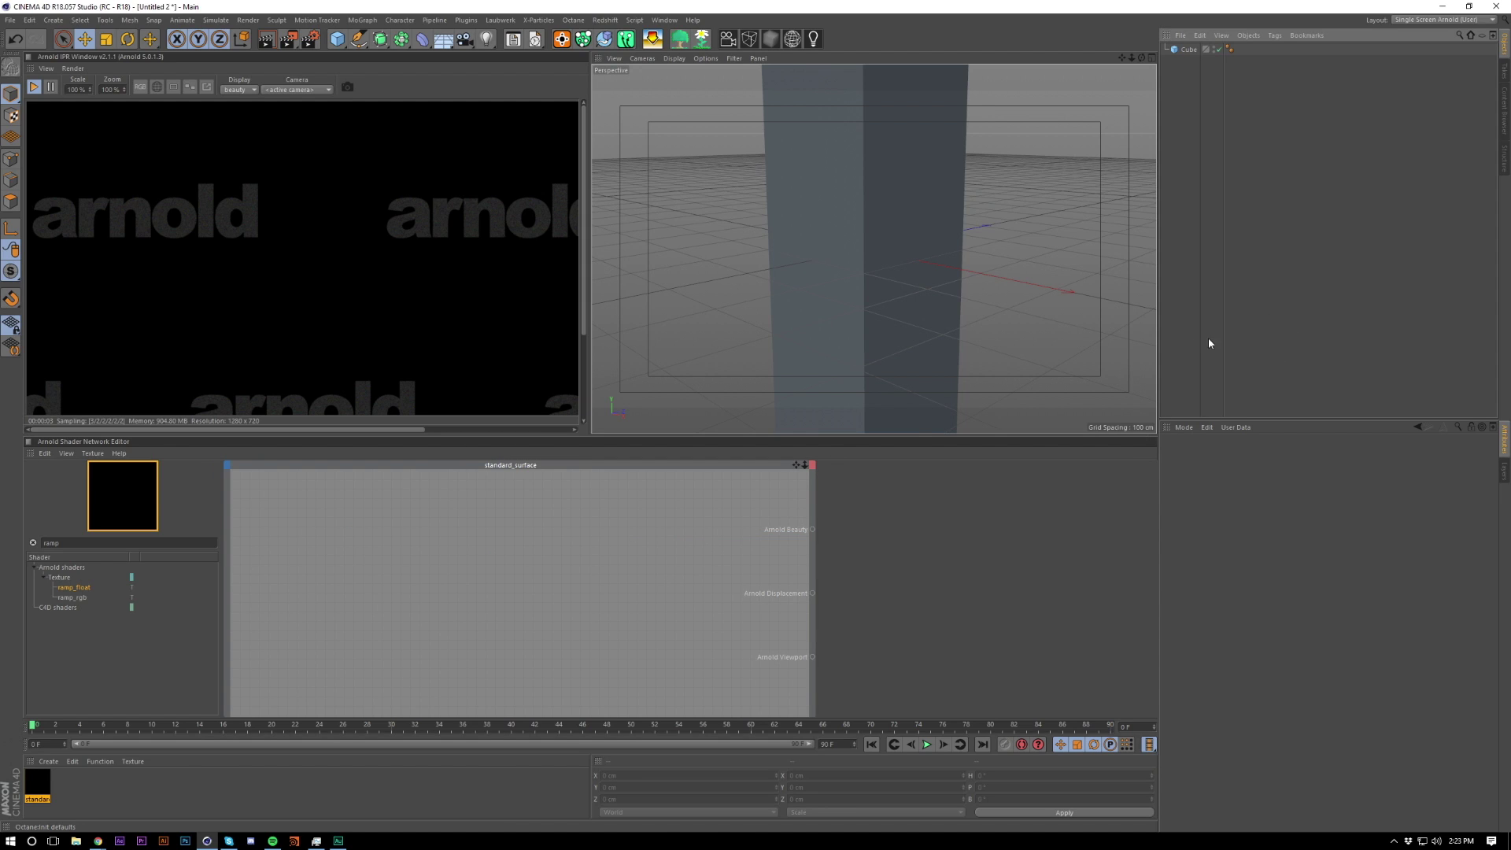
Step: Add a ramp_float shader to the emptied network, connected to Arnold Beauty
{"action": "double_click", "coordinate": [68, 543]}
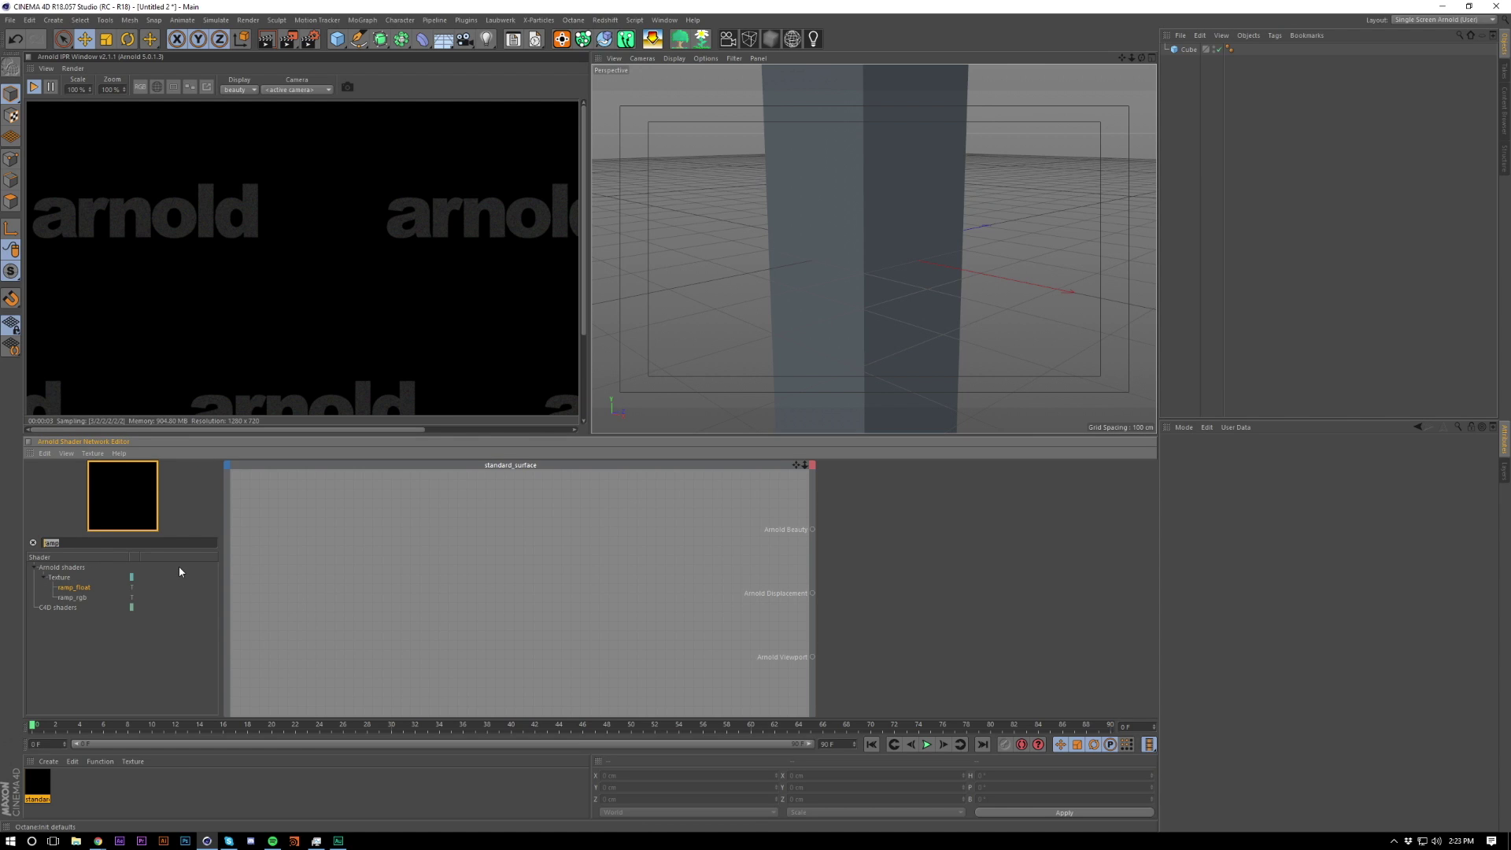
{"action": "left_click", "coordinate": [89, 543]}
{"action": "left_click_drag", "start_coordinate": [84, 590], "coordinate": [510, 556]}
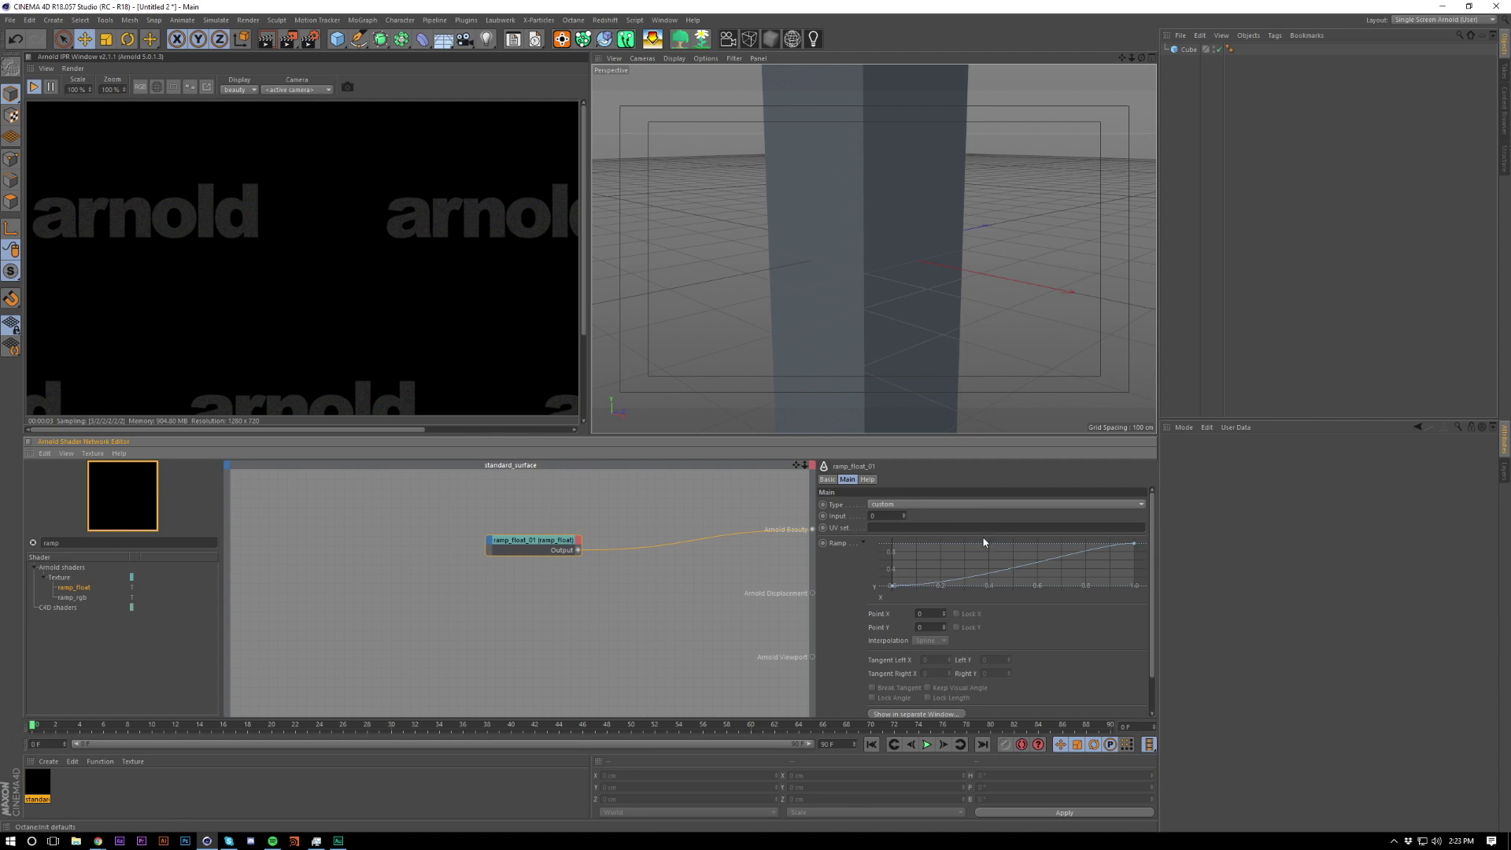
Step: Apply the Linear spline preset to the ramp_float curve and set its starting point's X to 0.5
{"action": "right_click", "coordinate": [935, 560]}
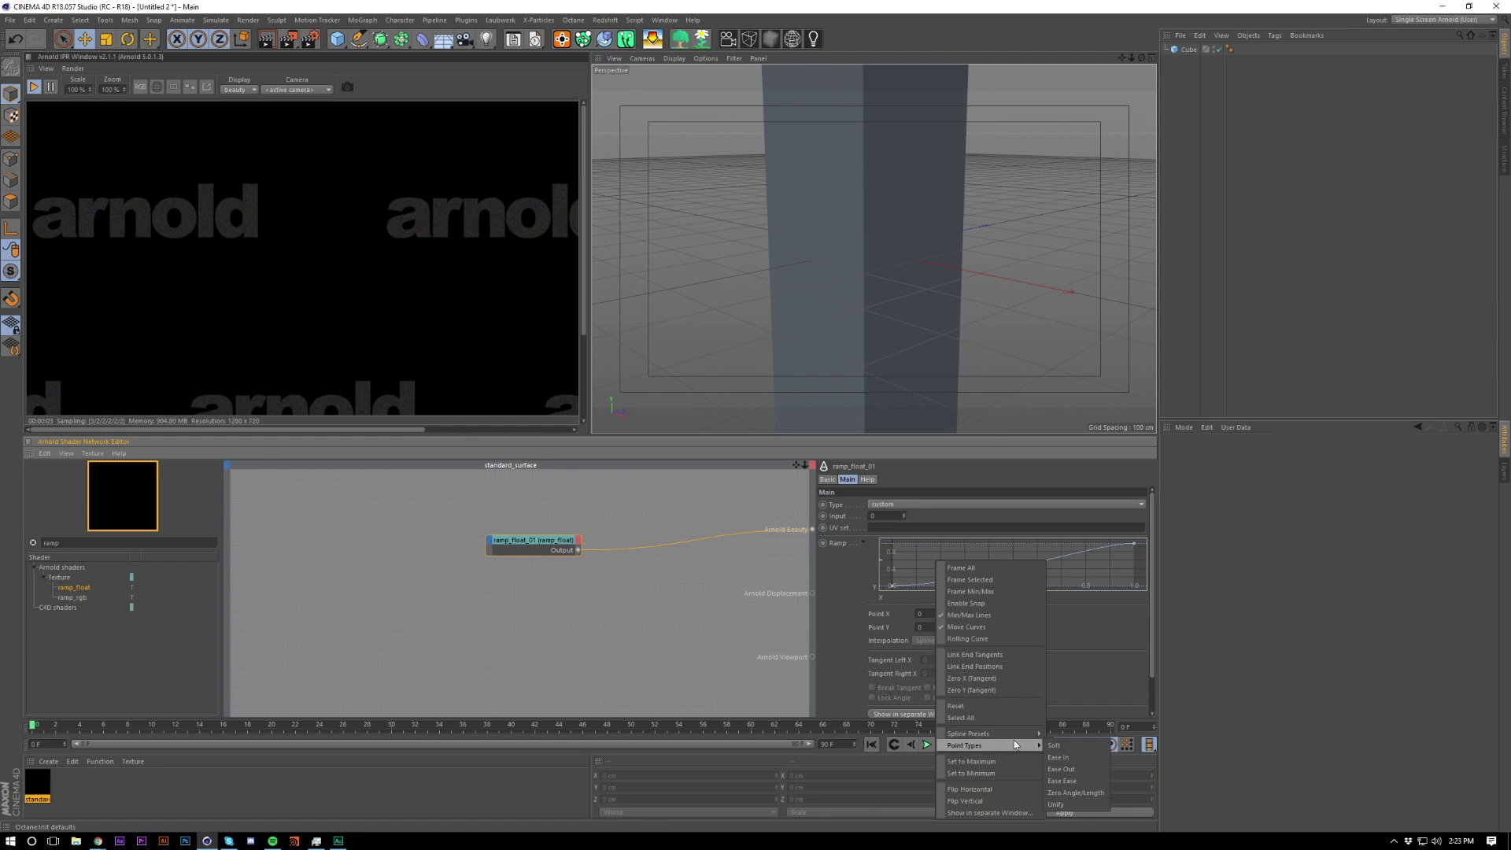
{"action": "mouse_move", "coordinate": [1019, 740]}
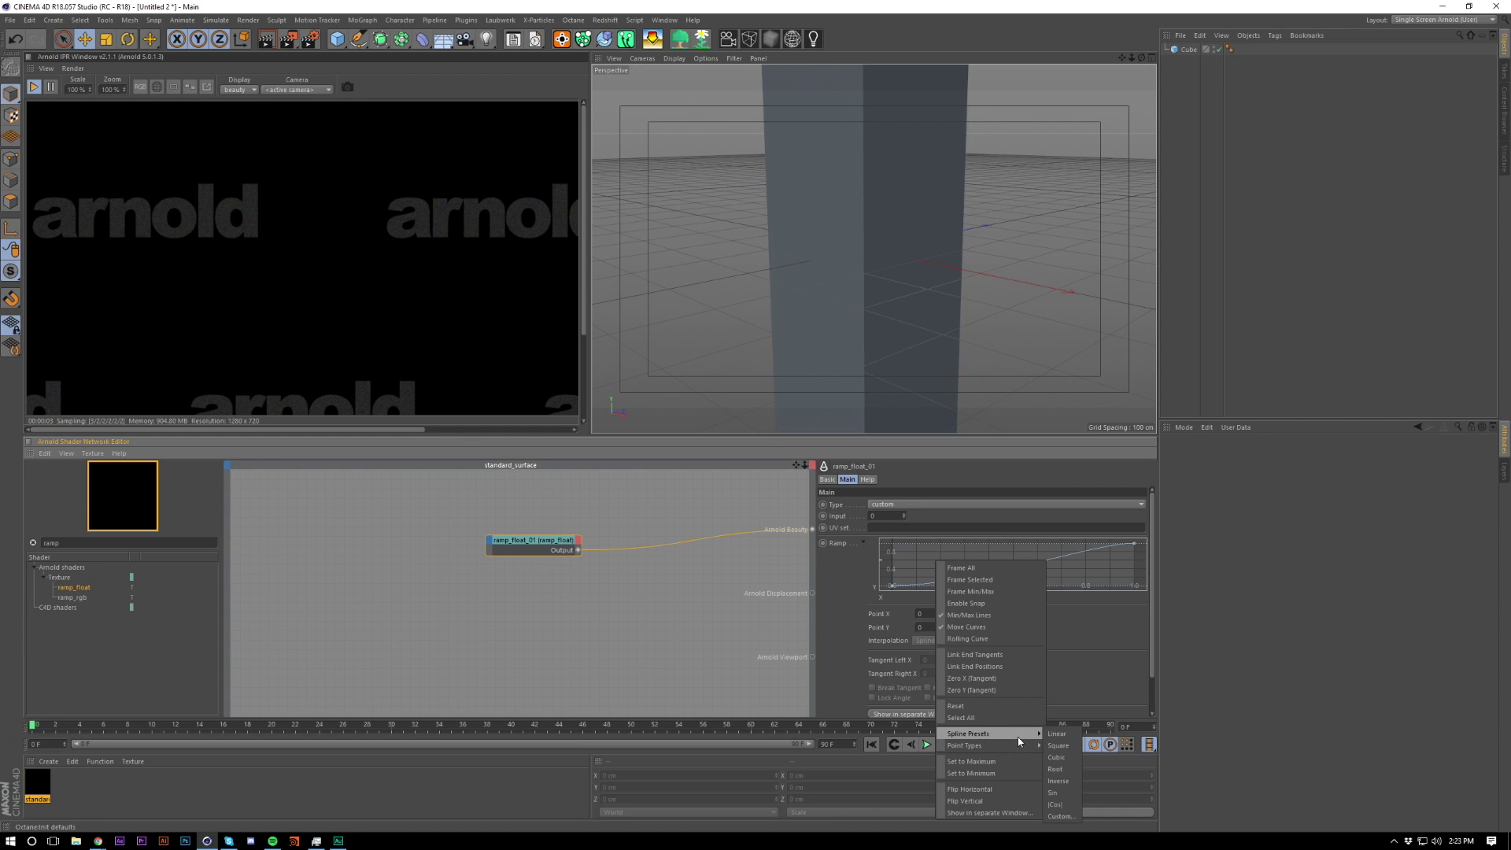
{"action": "left_click", "coordinate": [1075, 734]}
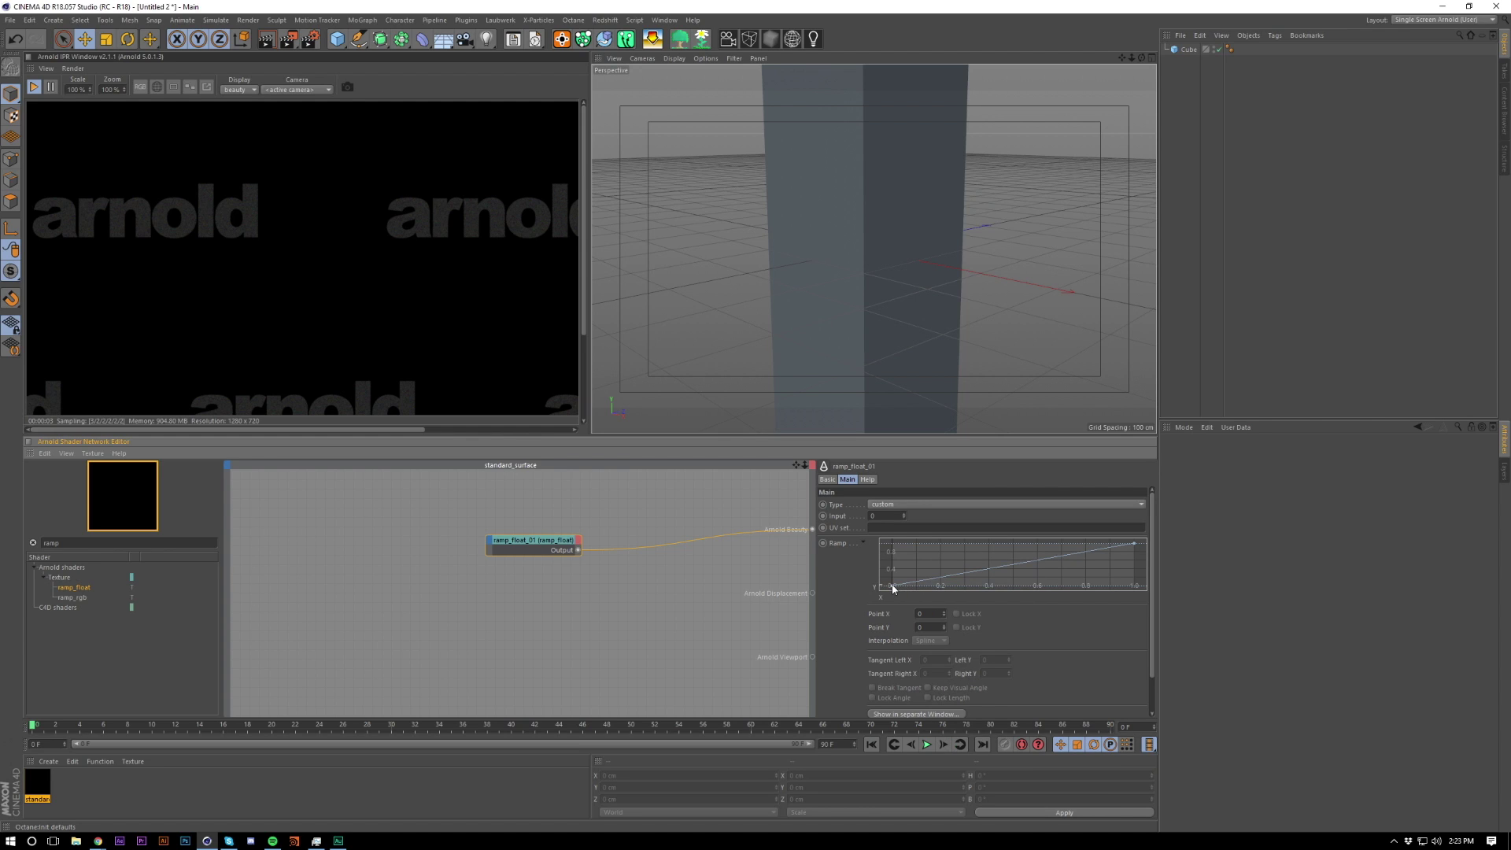
{"action": "left_click_drag", "start_coordinate": [906, 595], "coordinate": [990, 614]}
{"action": "double_click", "coordinate": [931, 614]}
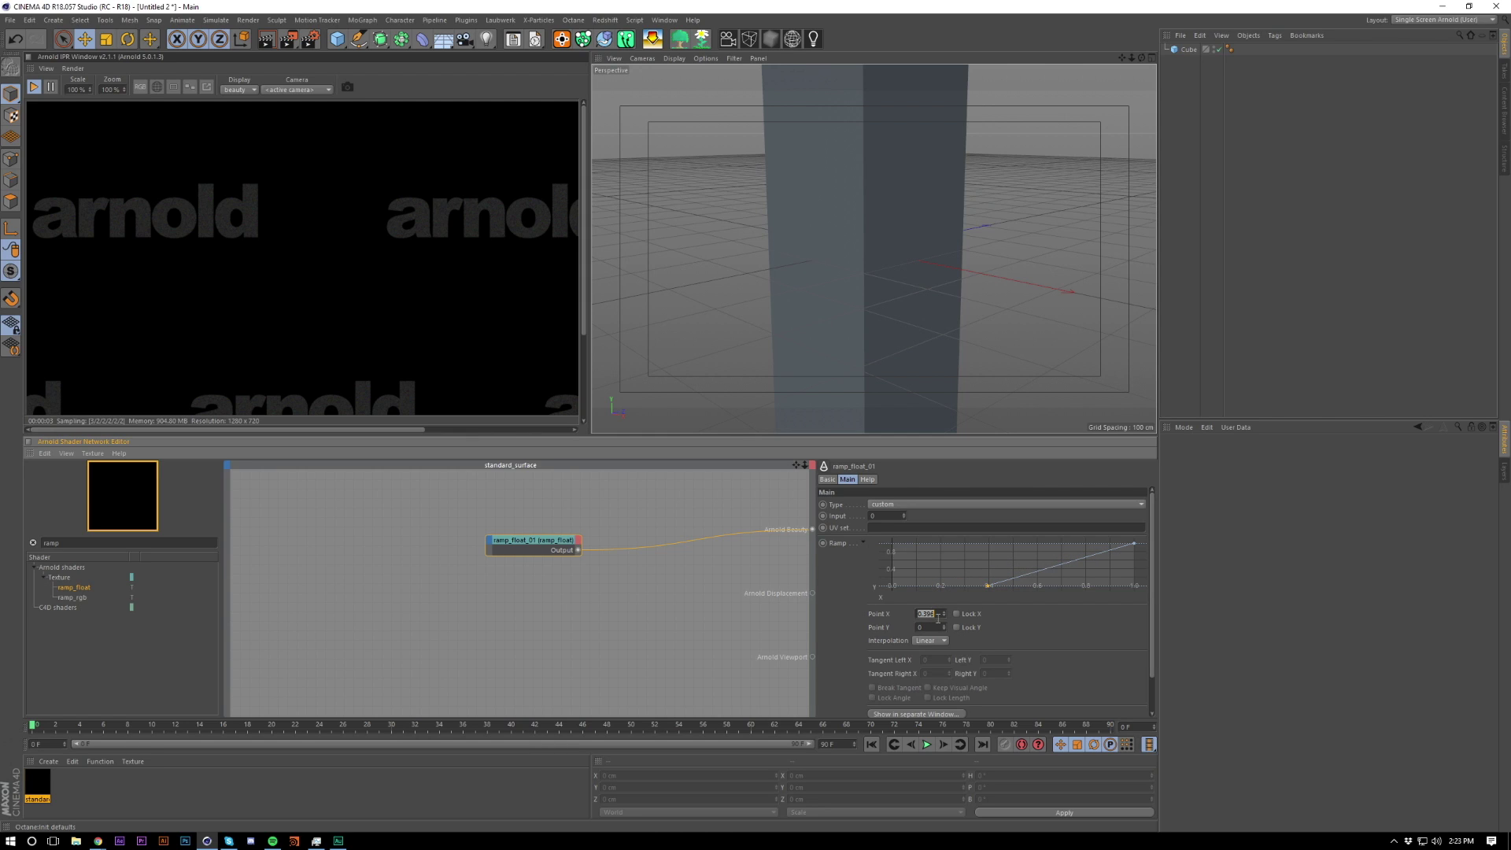
{"action": "type", "text": "0.5"}
{"action": "key", "text": "Return"}
Step: Move the ramp's end point to X 0.501 for a hard edge and set the ramp type to u
{"action": "left_click", "coordinate": [1134, 543]}
{"action": "left_click", "coordinate": [936, 613]}
{"action": "type", "text": "0.5"}
{"action": "key", "text": "Return"}
{"action": "left_click", "coordinate": [921, 506]}
{"action": "left_click", "coordinate": [889, 534]}
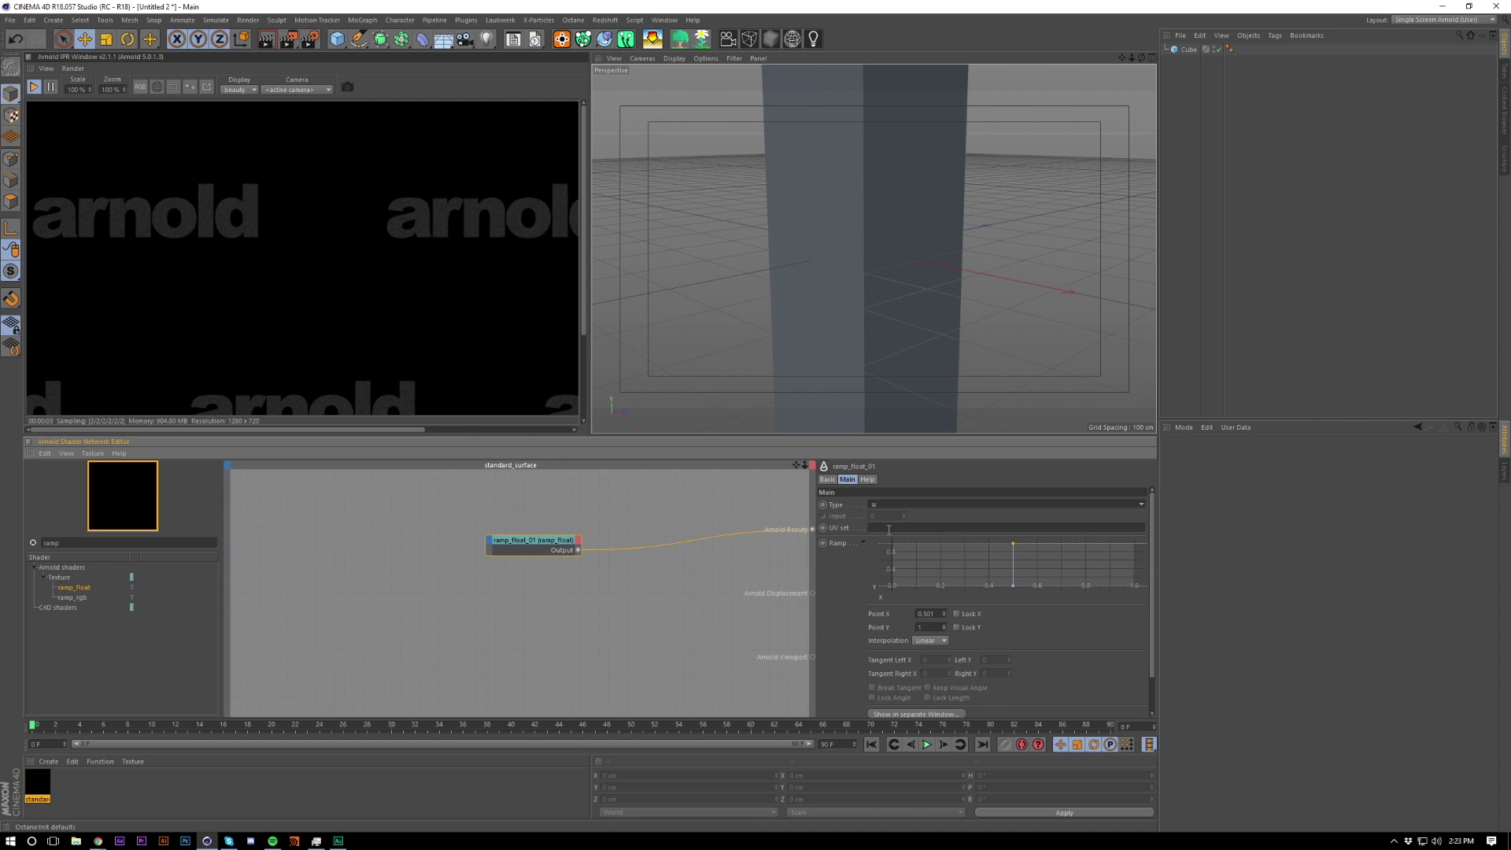
Step: Assign the standard_surface material to the Cube pillar and select its texture tag
{"action": "left_click_drag", "start_coordinate": [39, 777], "coordinate": [539, 488]}
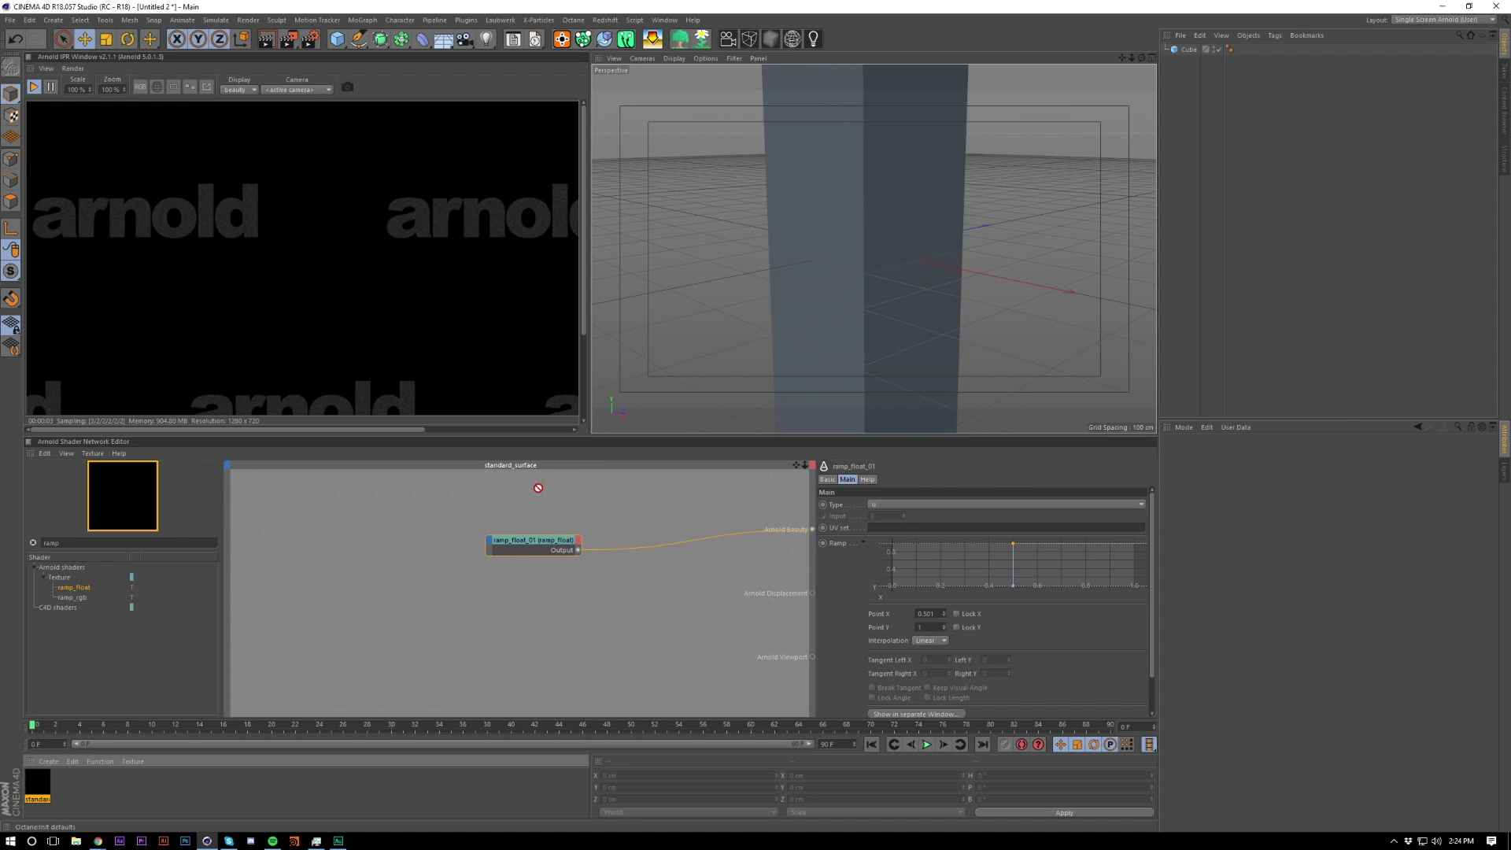
{"action": "left_click_drag", "start_coordinate": [1180, 27], "coordinate": [1191, 50]}
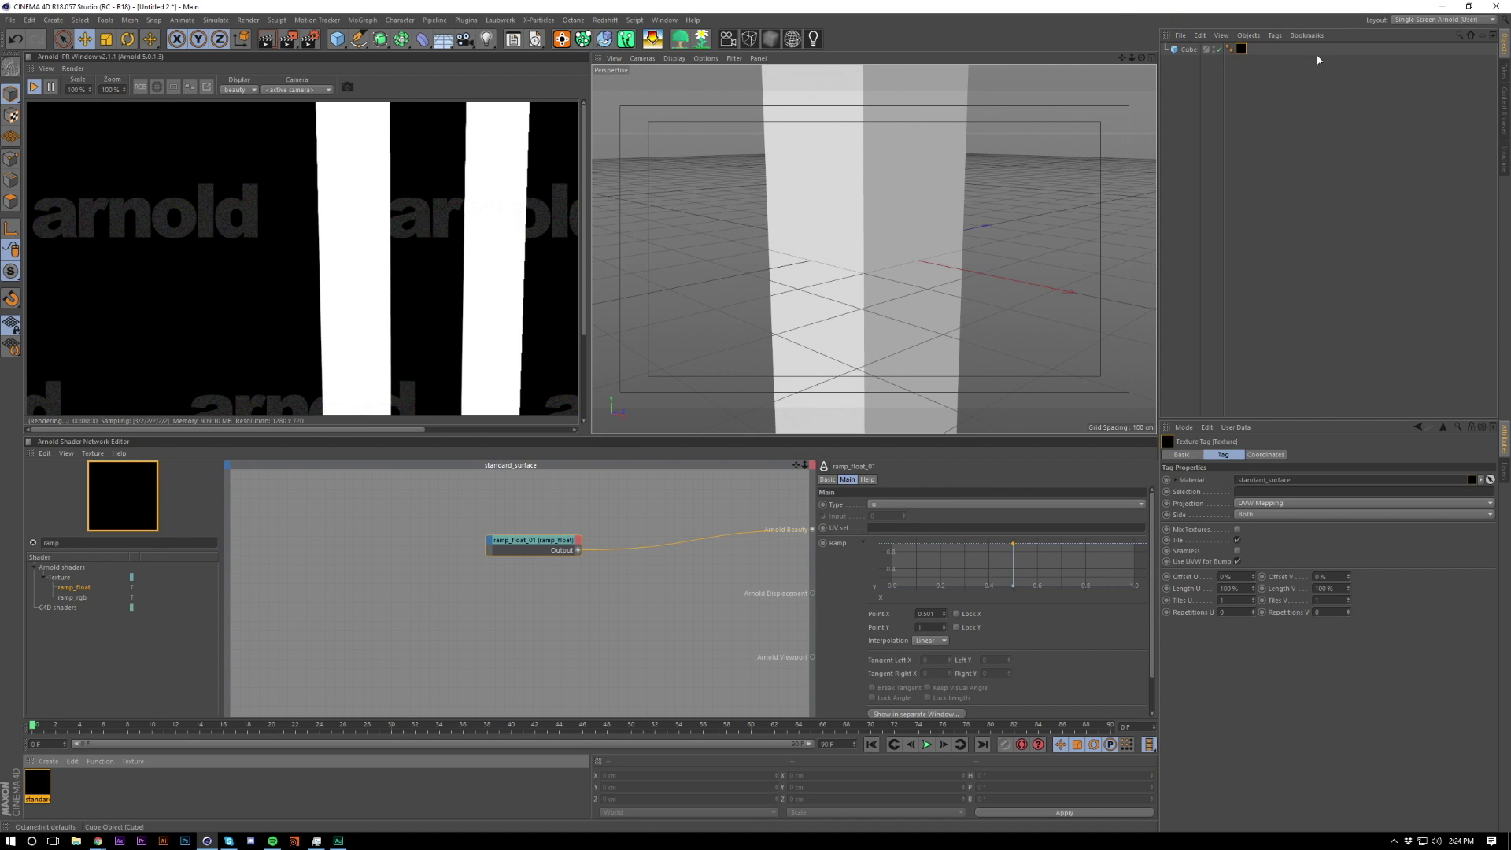
{"action": "right_click_drag", "start_coordinate": [792, 325], "coordinate": [732, 338], "text": "alt"}
{"action": "left_click_drag", "start_coordinate": [865, 295], "coordinate": [876, 253], "text": "alt"}
{"action": "middle_click_drag", "start_coordinate": [876, 253], "coordinate": [869, 210], "text": "alt"}
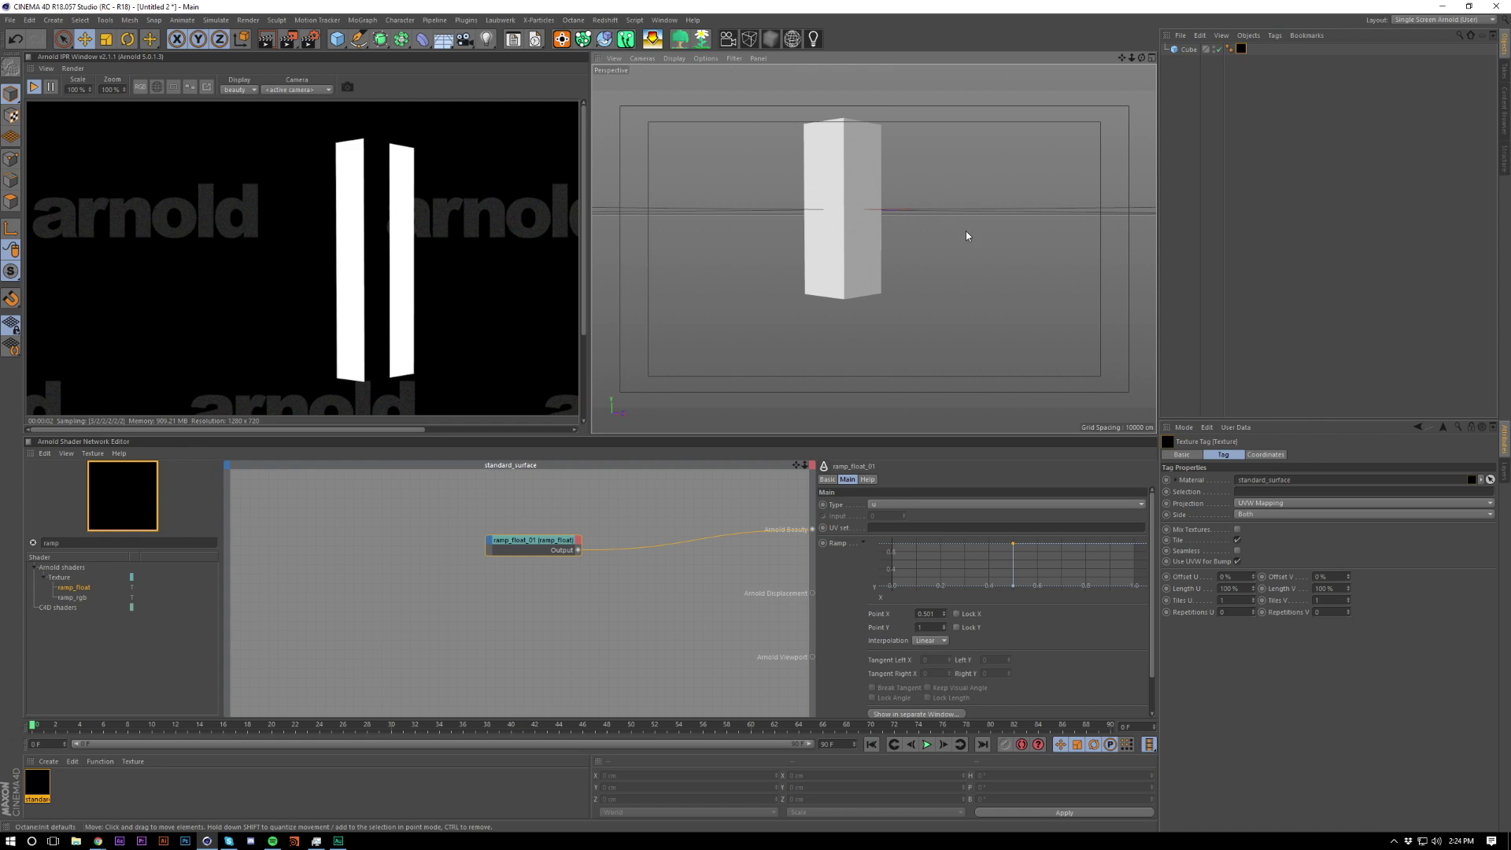
{"action": "scroll", "coordinate": [966, 235], "scroll_direction": "up", "scroll_amount": 10}
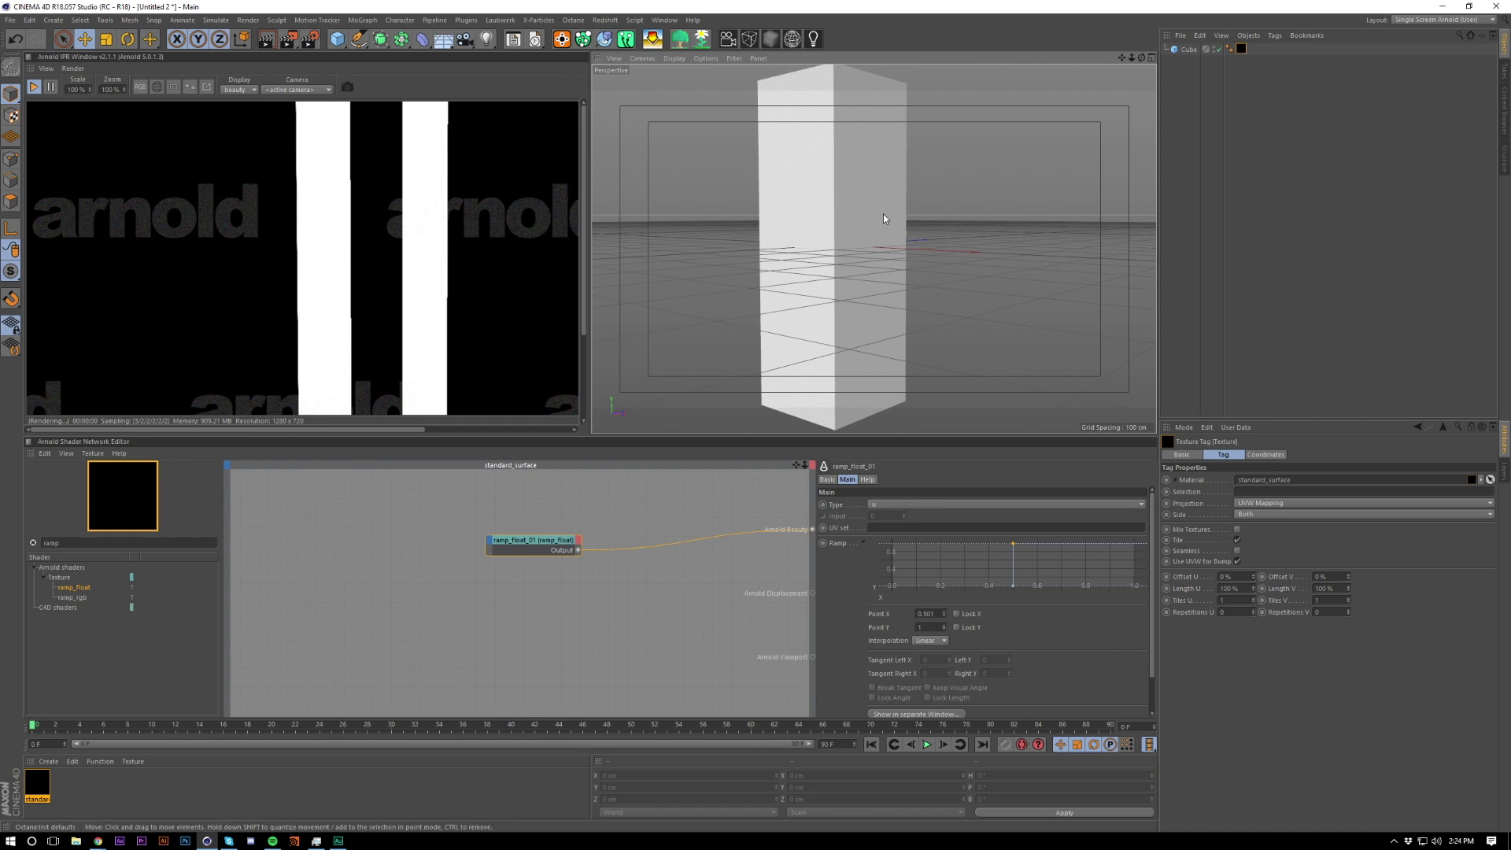
{"action": "left_click", "coordinate": [1187, 51]}
{"action": "left_click", "coordinate": [1240, 50]}
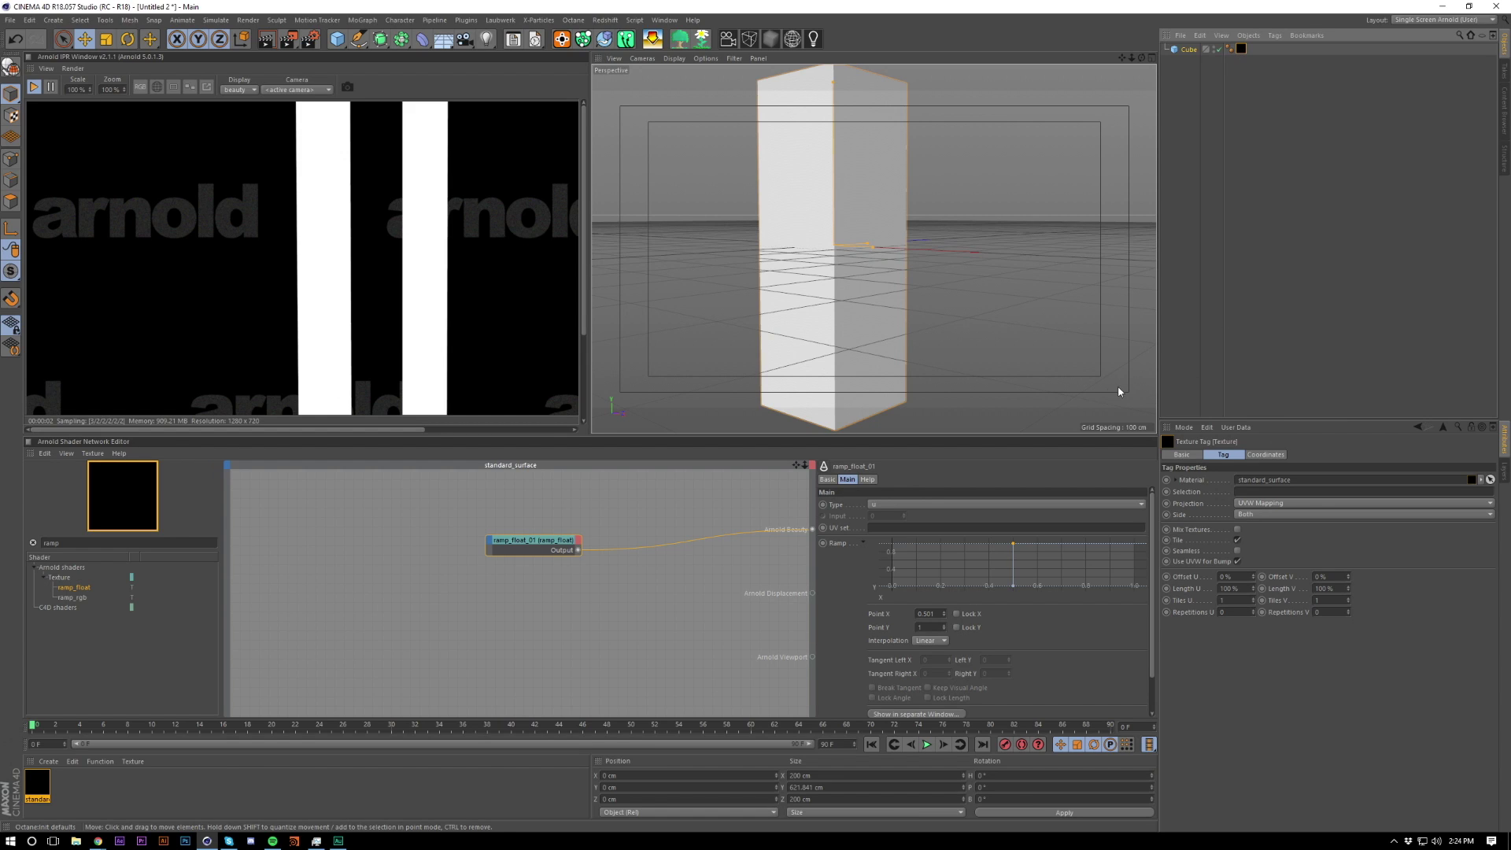
Step: Find the uv_transform shader and insert it after the ramp_float node, ahead of Arnold Beauty
{"action": "left_click_drag", "start_coordinate": [61, 543], "coordinate": [21, 546]}
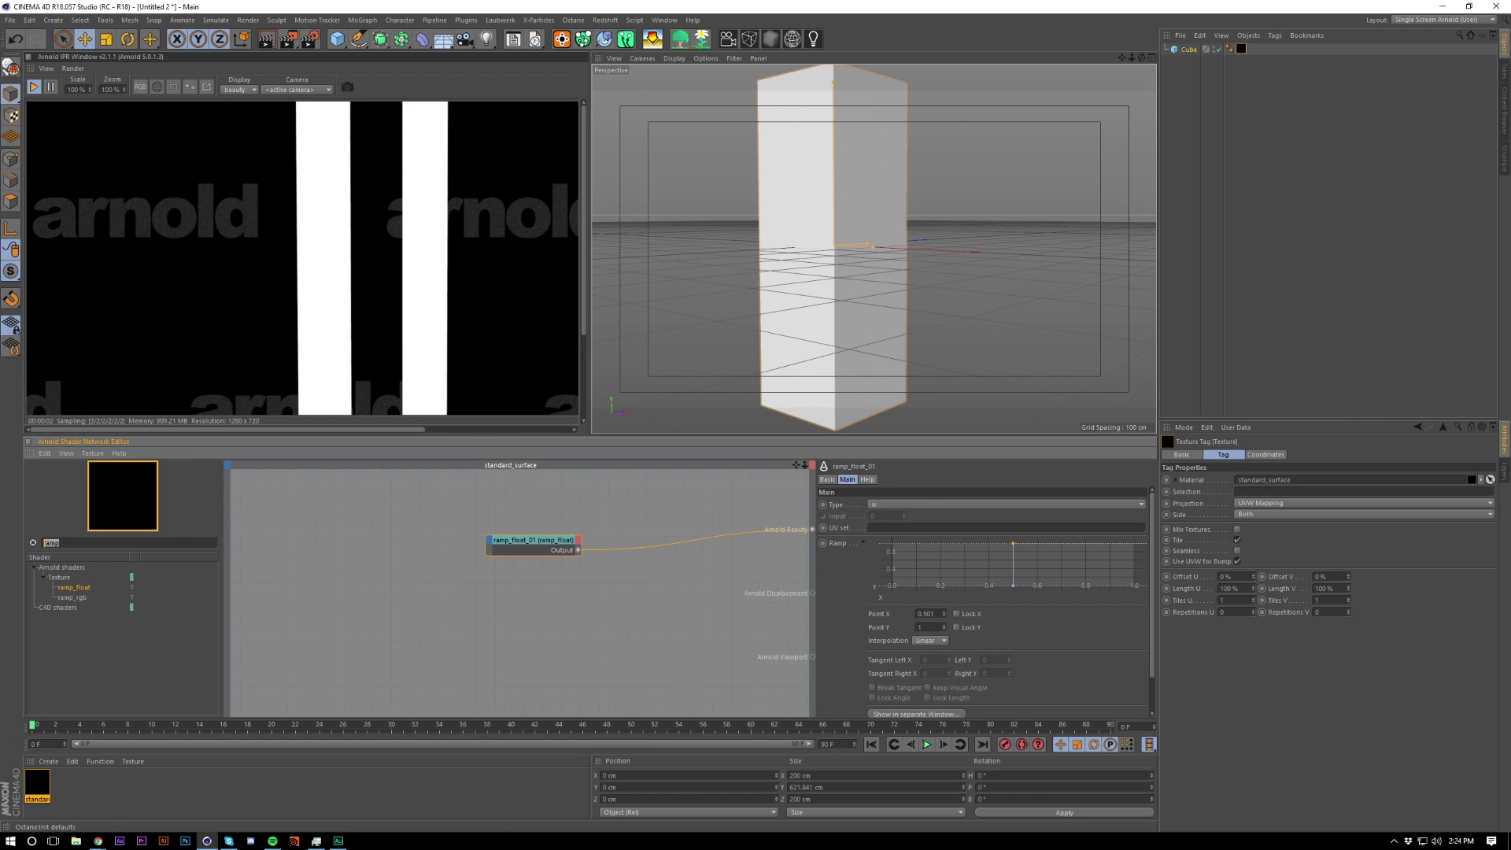
{"action": "type", "text": "uv"}
{"action": "right_click", "coordinate": [519, 549]}
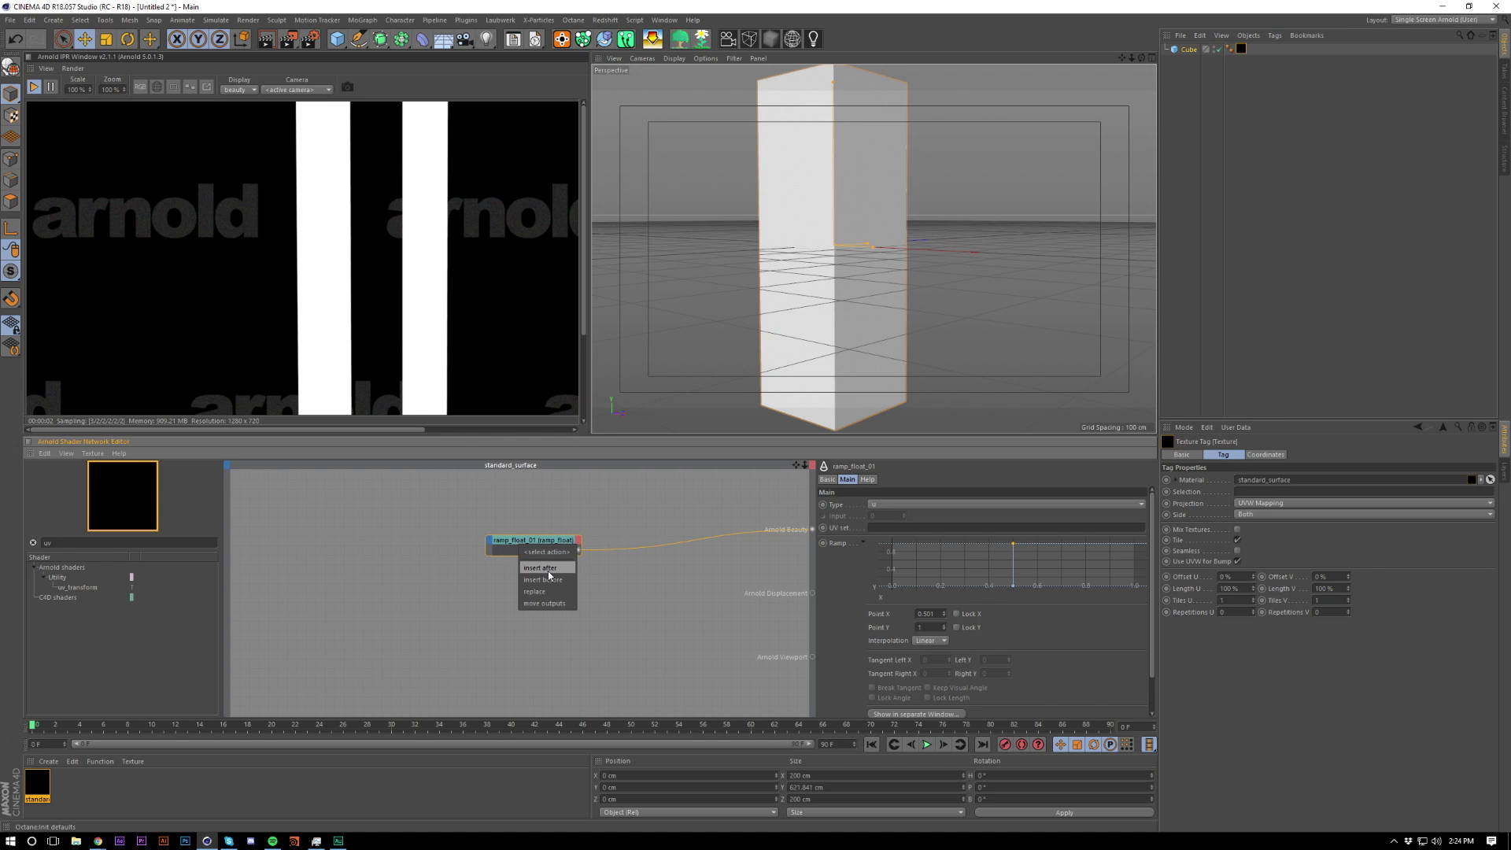
{"action": "left_click", "coordinate": [548, 570]}
{"action": "left_click", "coordinate": [527, 554]}
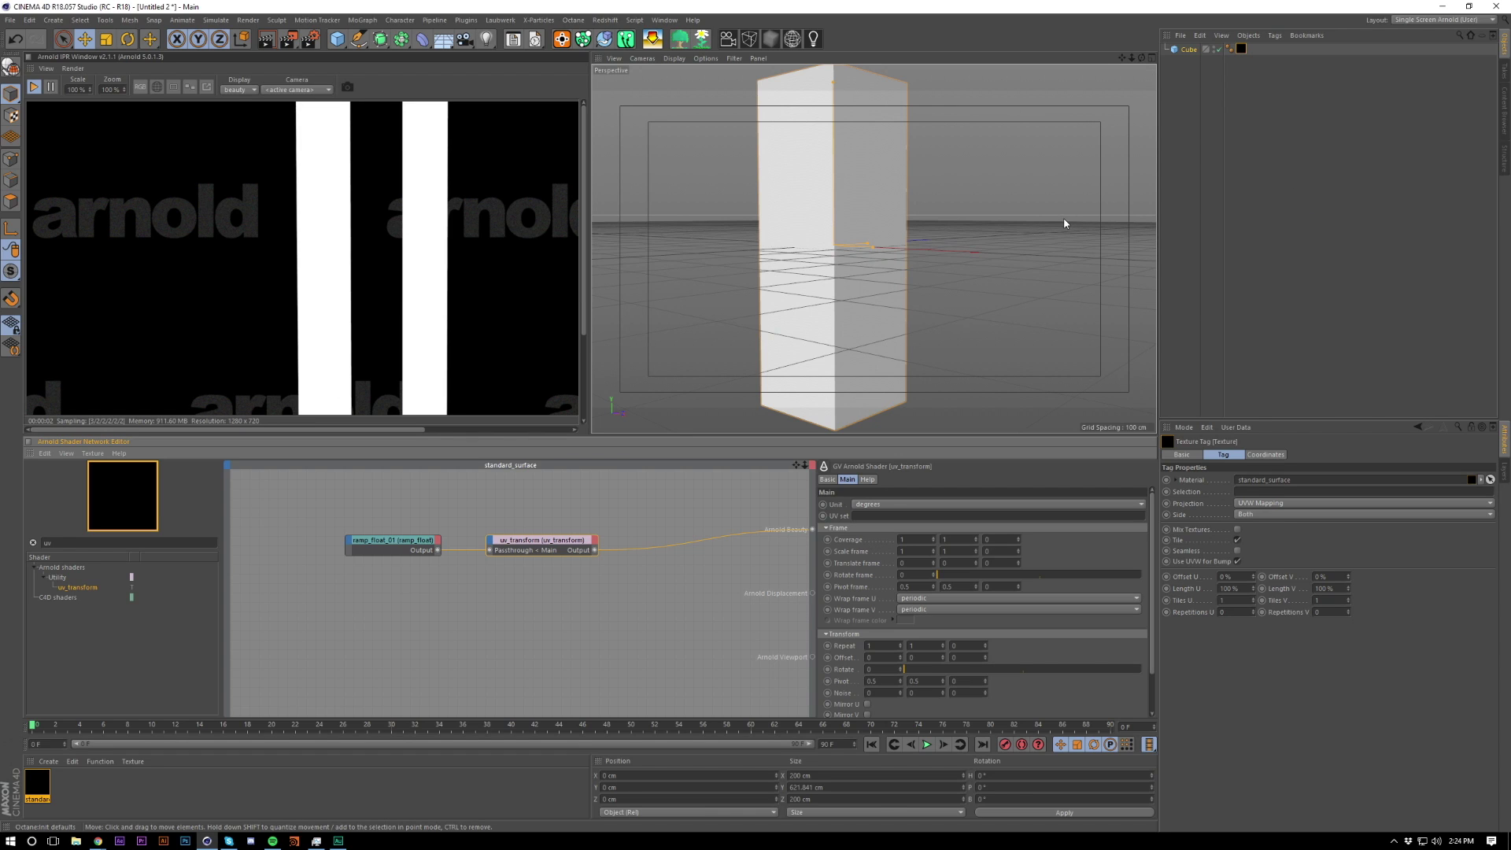
Step: Collapse the uv_transform's Frame settings and set its Transform Repeat to 8 in both U and V
{"action": "left_click_drag", "start_coordinate": [844, 254], "coordinate": [1021, 258], "text": "alt"}
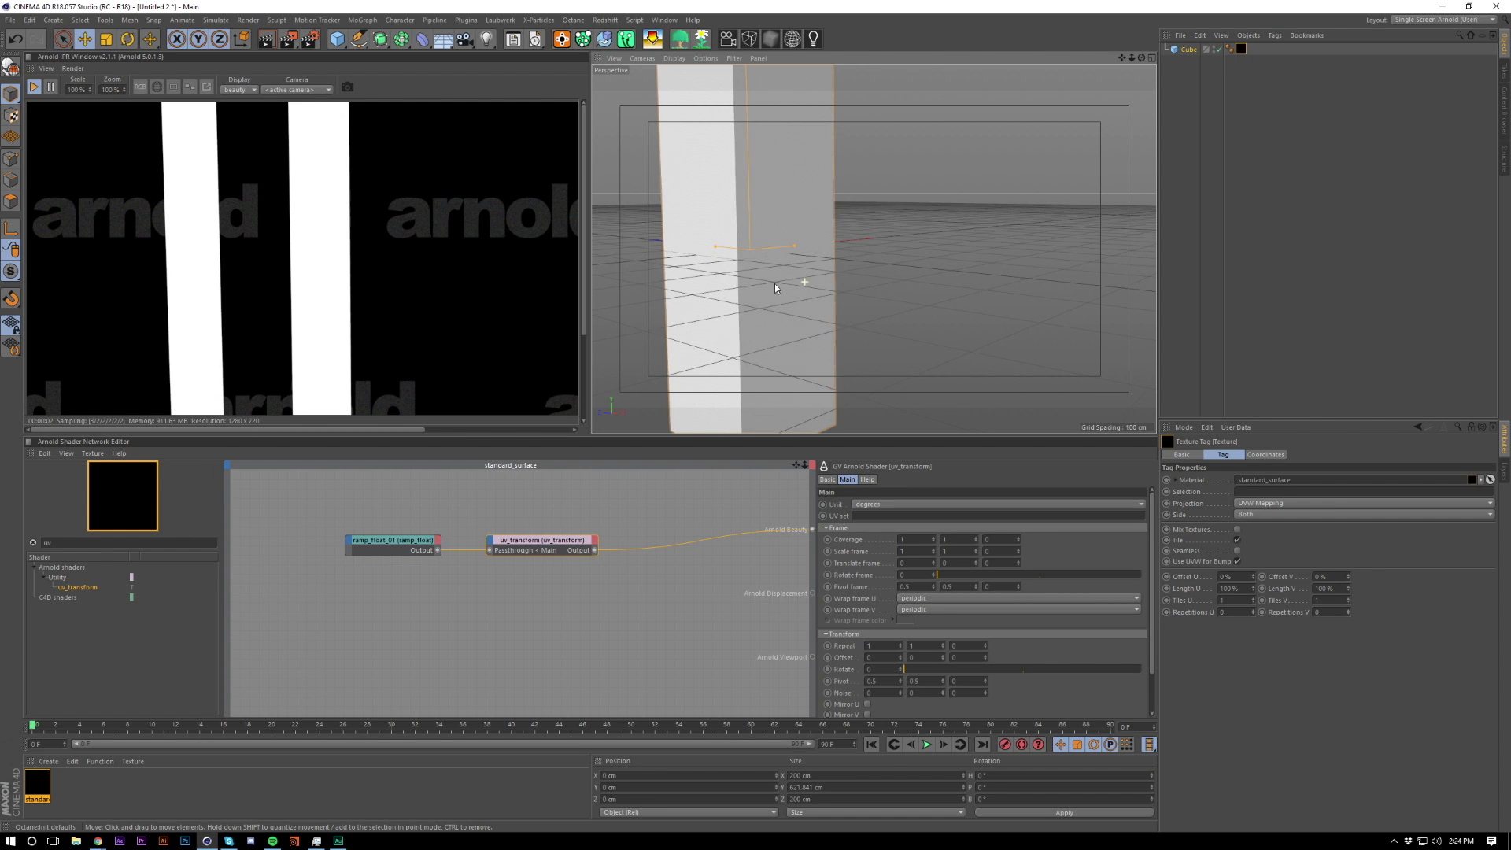
{"action": "left_click_drag", "start_coordinate": [775, 283], "coordinate": [763, 277], "text": "alt"}
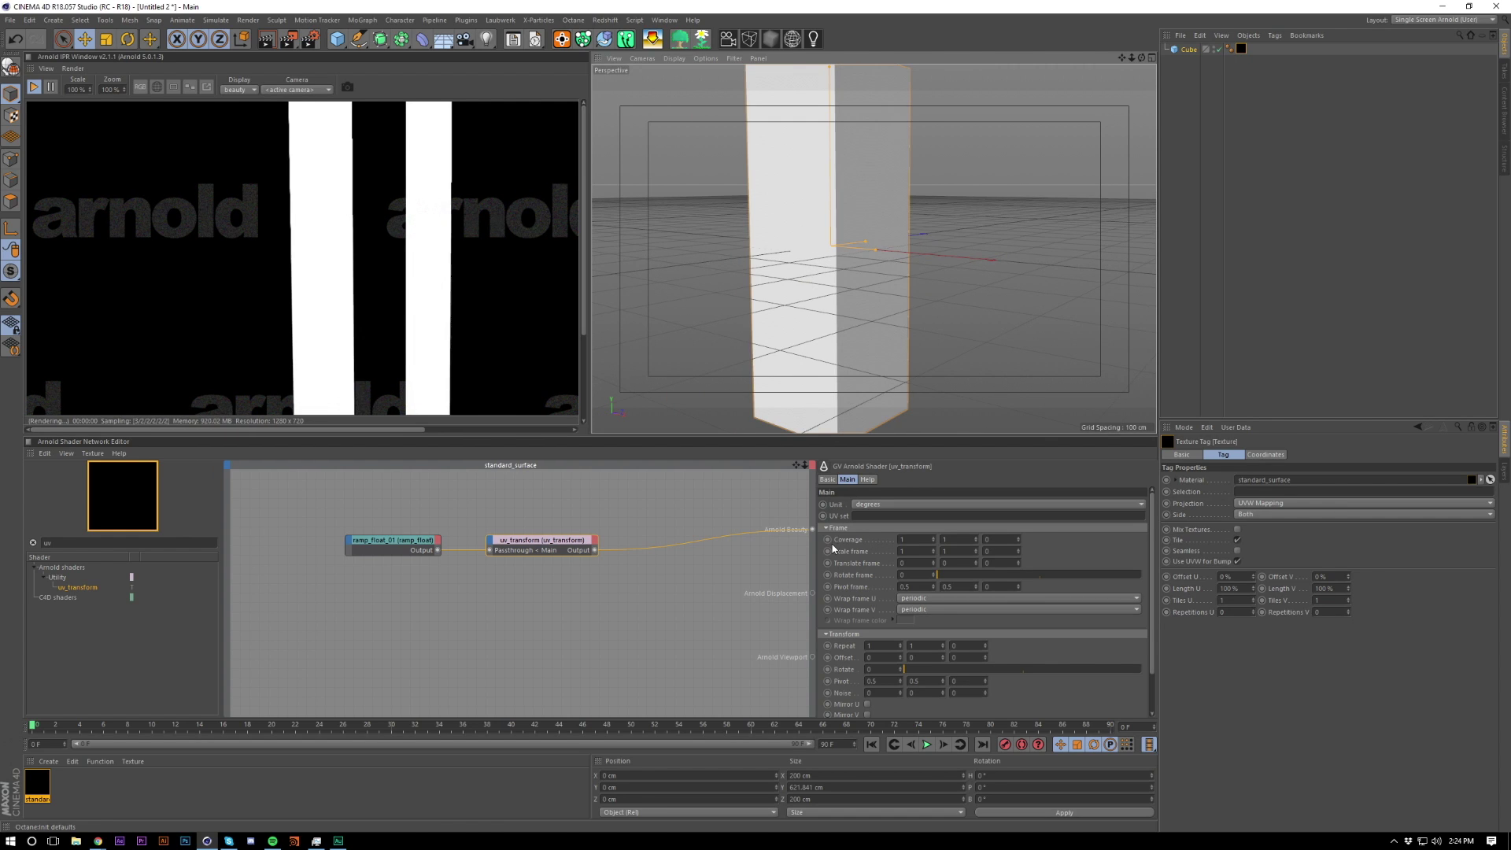
{"action": "left_click", "coordinate": [513, 509]}
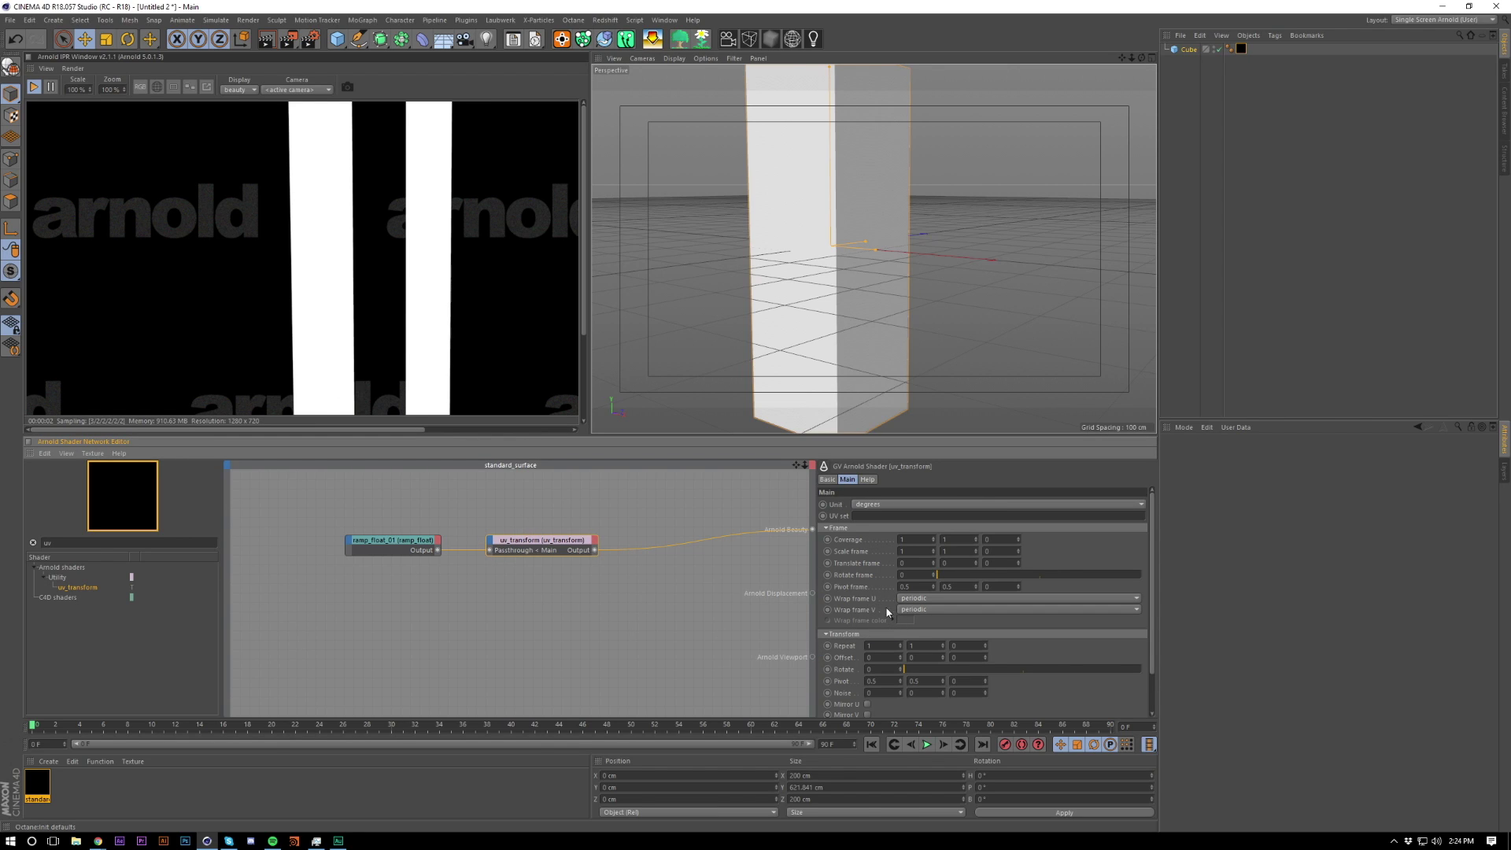
{"action": "left_click", "coordinate": [838, 528]}
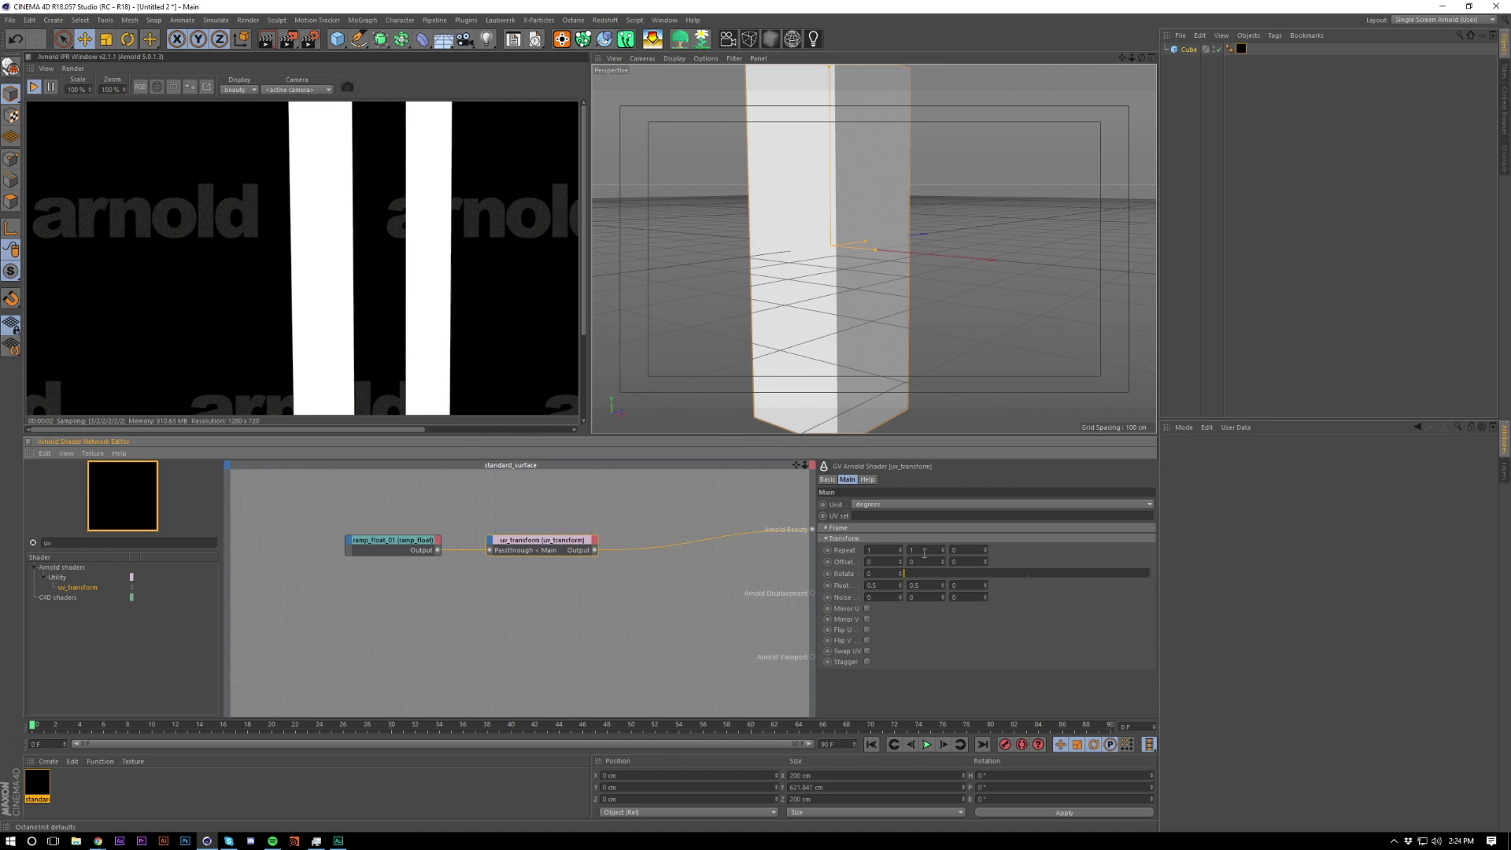
{"action": "type", "text": "8"}
{"action": "key", "text": "Return"}
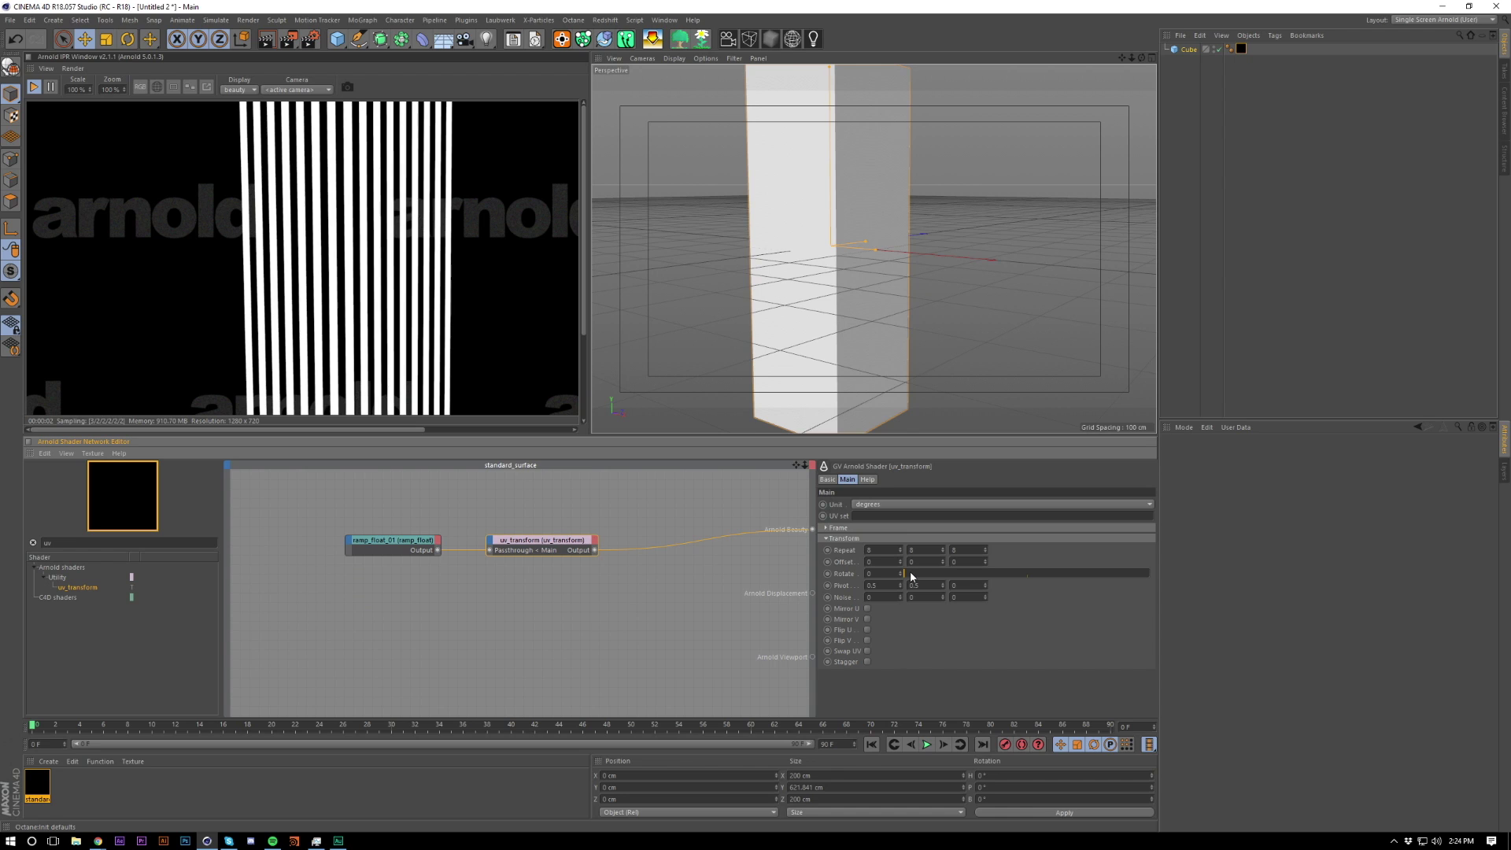
Step: Tilt the stripes by setting the uv_transform's Rotate to about 68 degrees
{"action": "left_click_drag", "start_coordinate": [910, 570], "coordinate": [939, 577]}
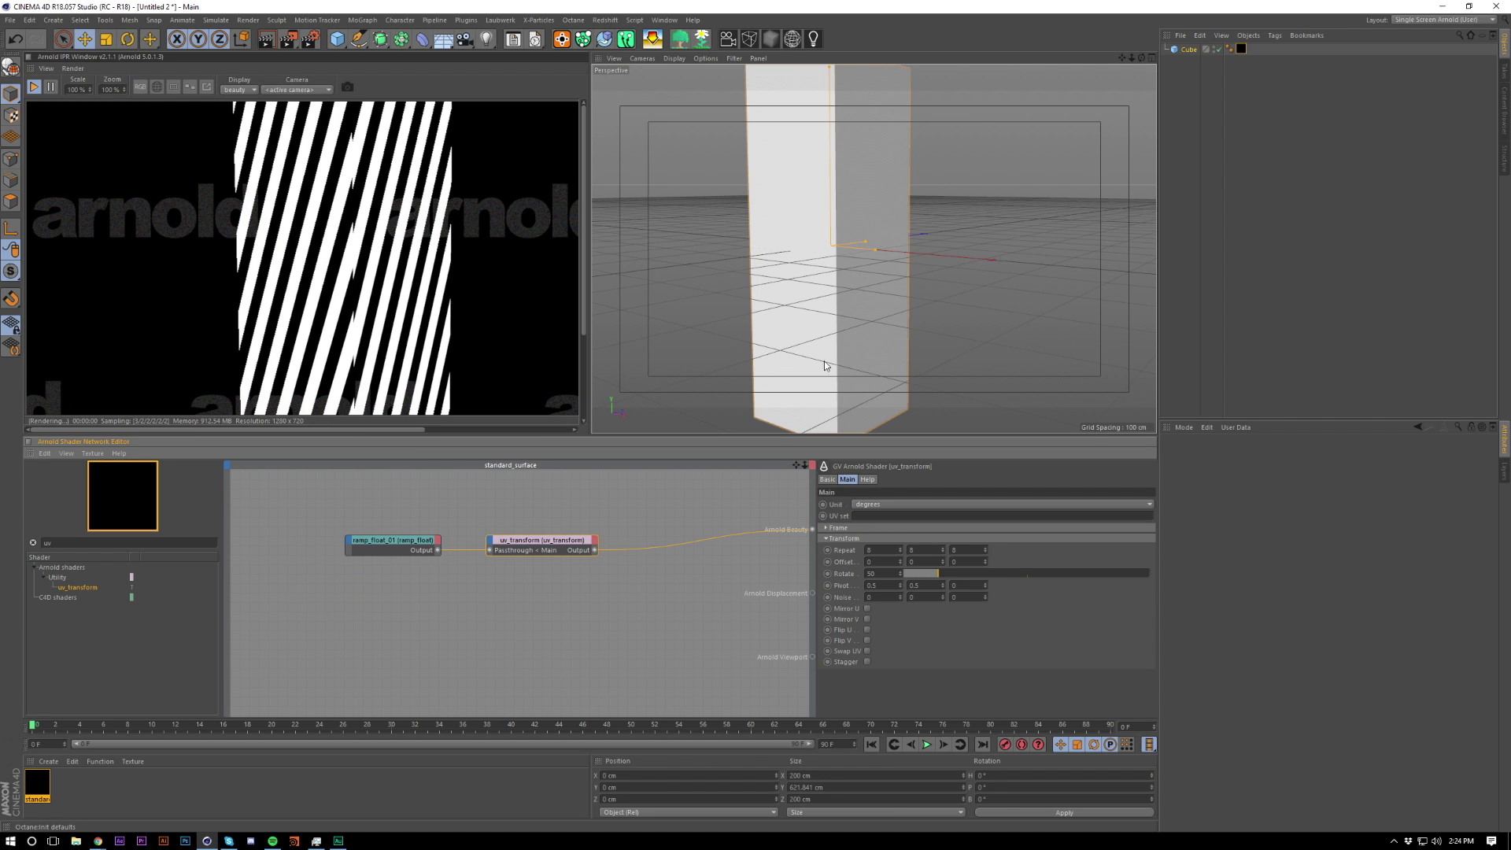
{"action": "left_click", "coordinate": [947, 575]}
{"action": "right_click", "coordinate": [947, 577]}
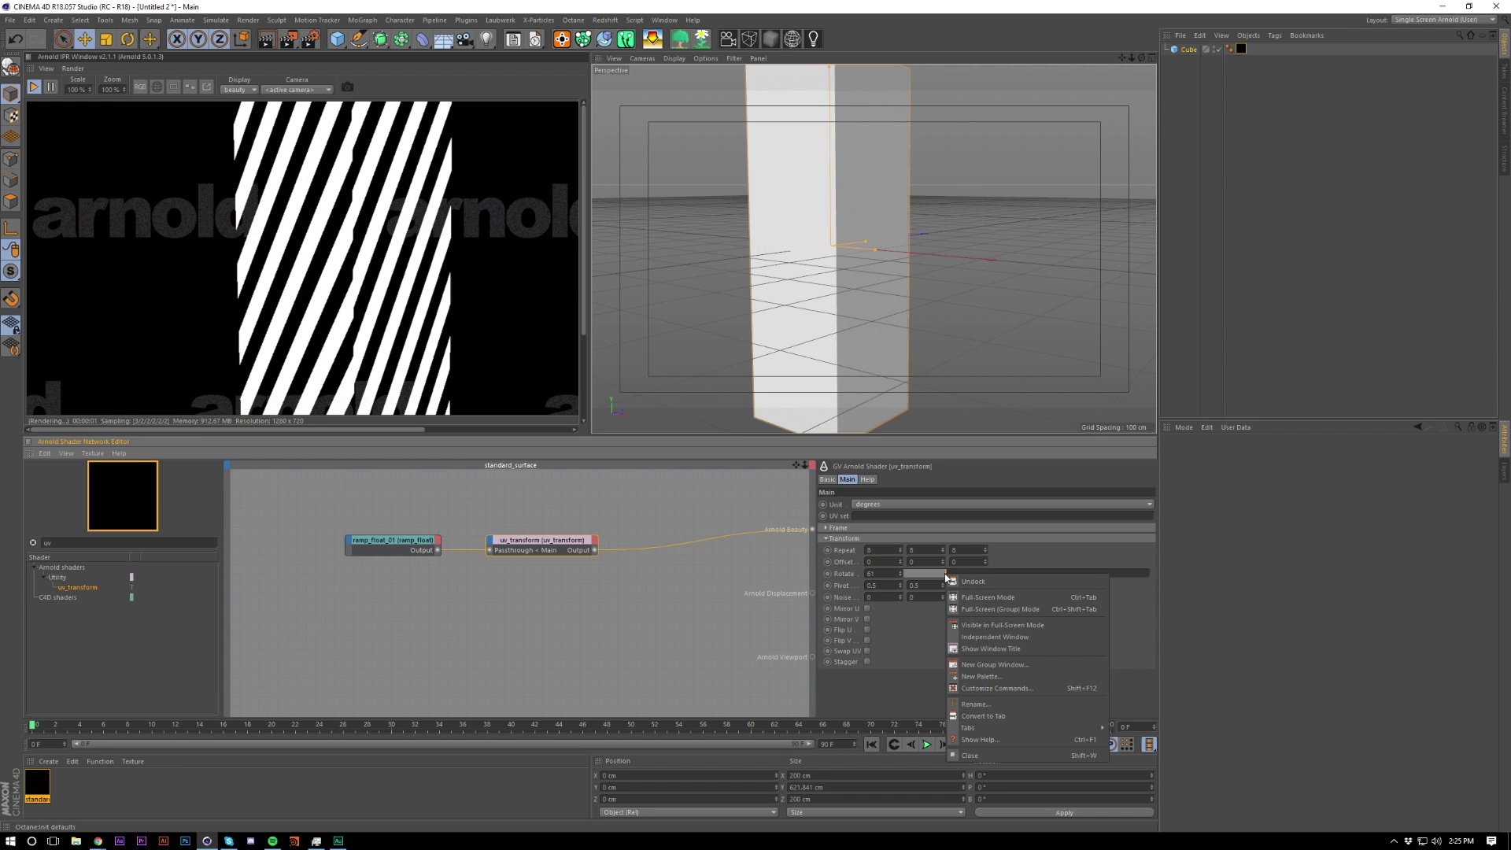
{"action": "left_click", "coordinate": [909, 640]}
{"action": "left_click_drag", "start_coordinate": [943, 575], "coordinate": [951, 577]}
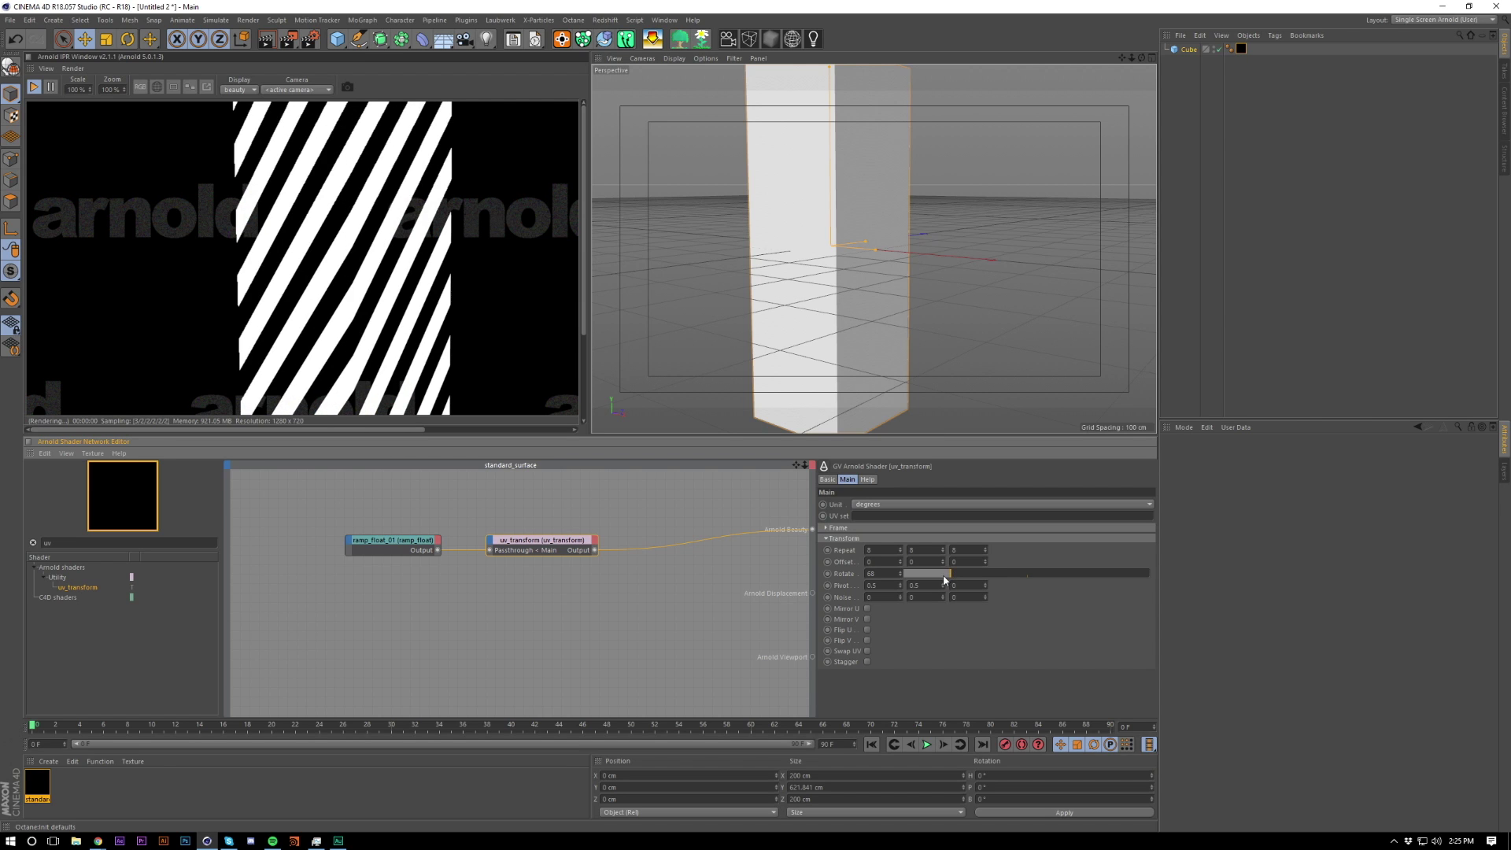
Step: Fine-tune the uv_transform's Rotate to 67.98 degrees, checking the stripe alignment across the pillar's corner edge
{"action": "right_click_drag", "start_coordinate": [853, 220], "coordinate": [886, 163], "text": "alt"}
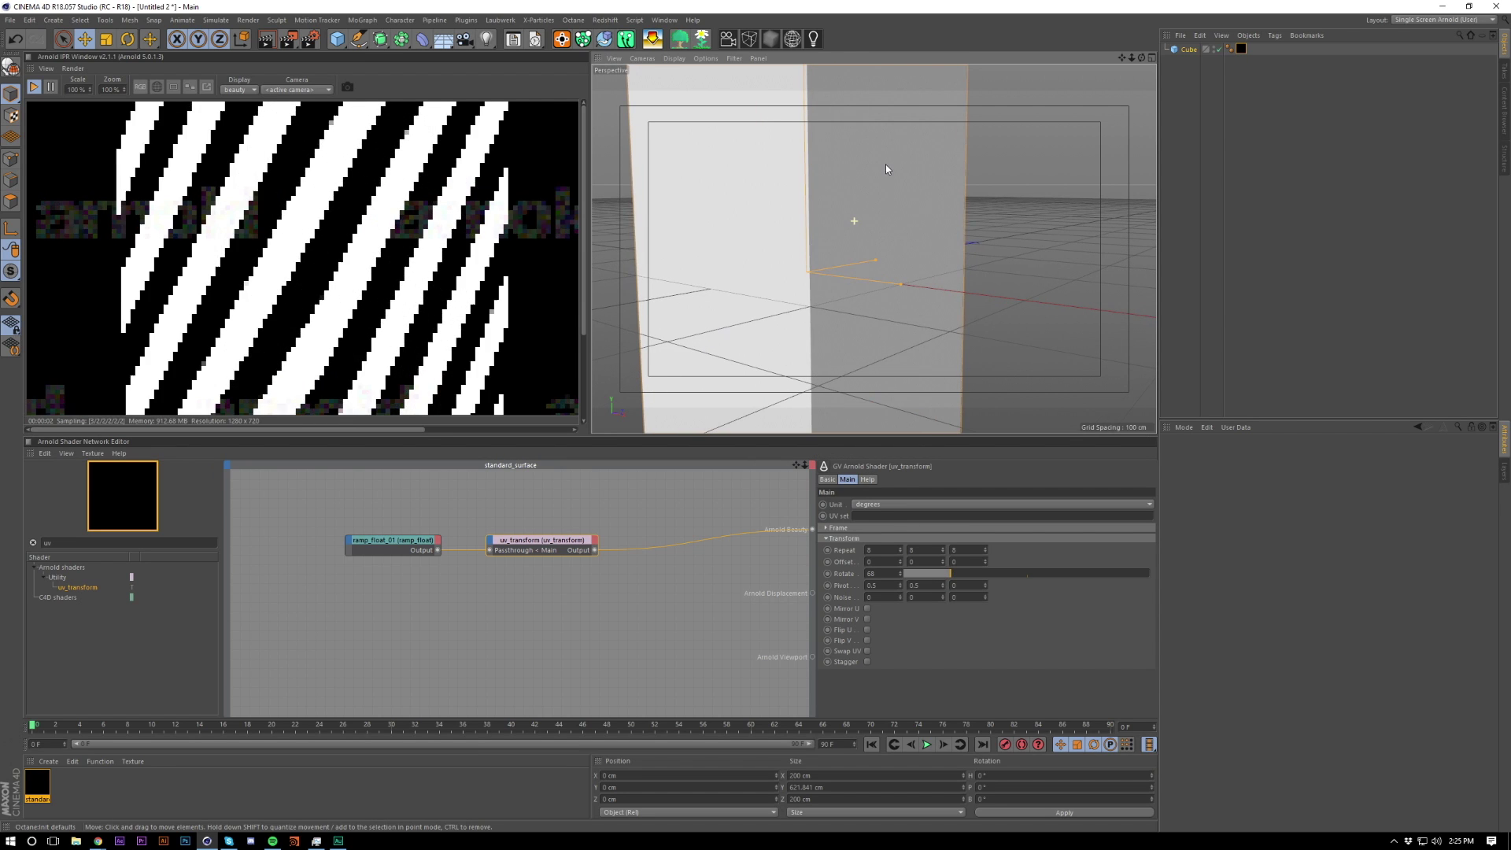
{"action": "right_click_drag", "start_coordinate": [820, 281], "coordinate": [835, 284], "text": "alt"}
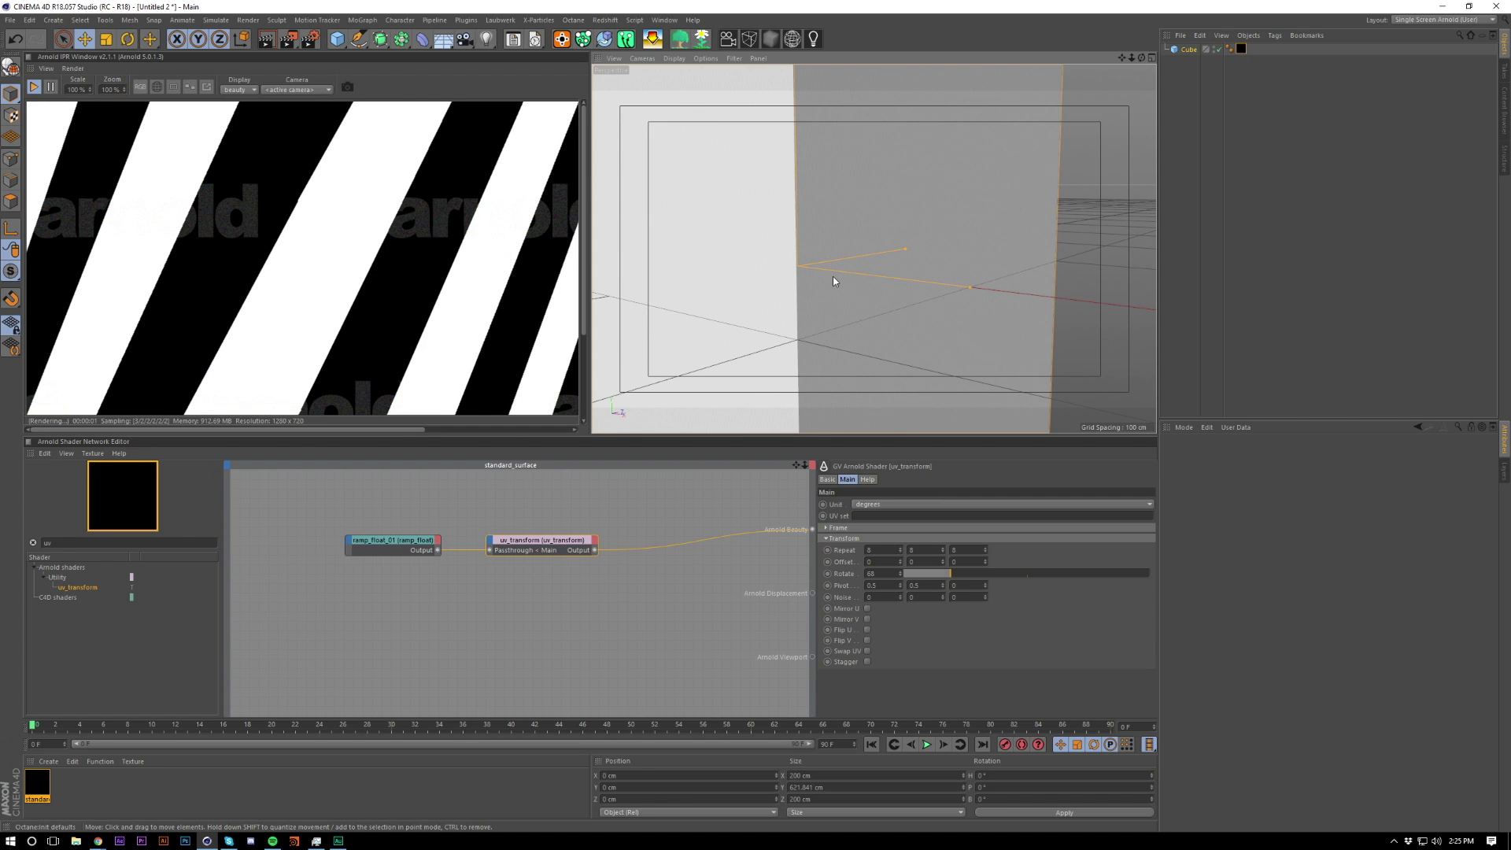
{"action": "scroll", "coordinate": [837, 185], "scroll_direction": "up", "scroll_amount": 3}
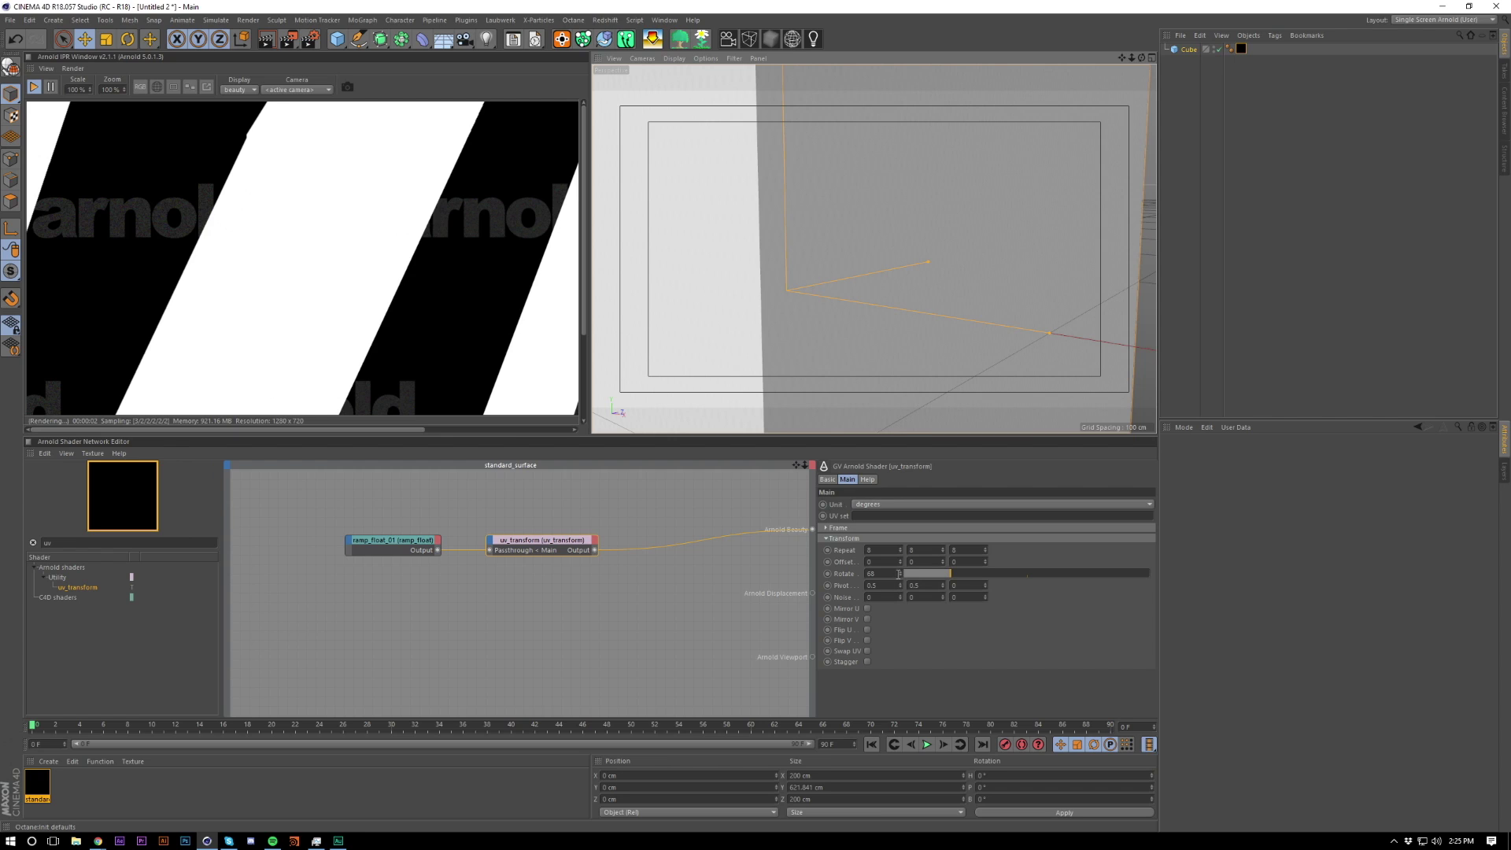
{"action": "left_click", "coordinate": [899, 577]}
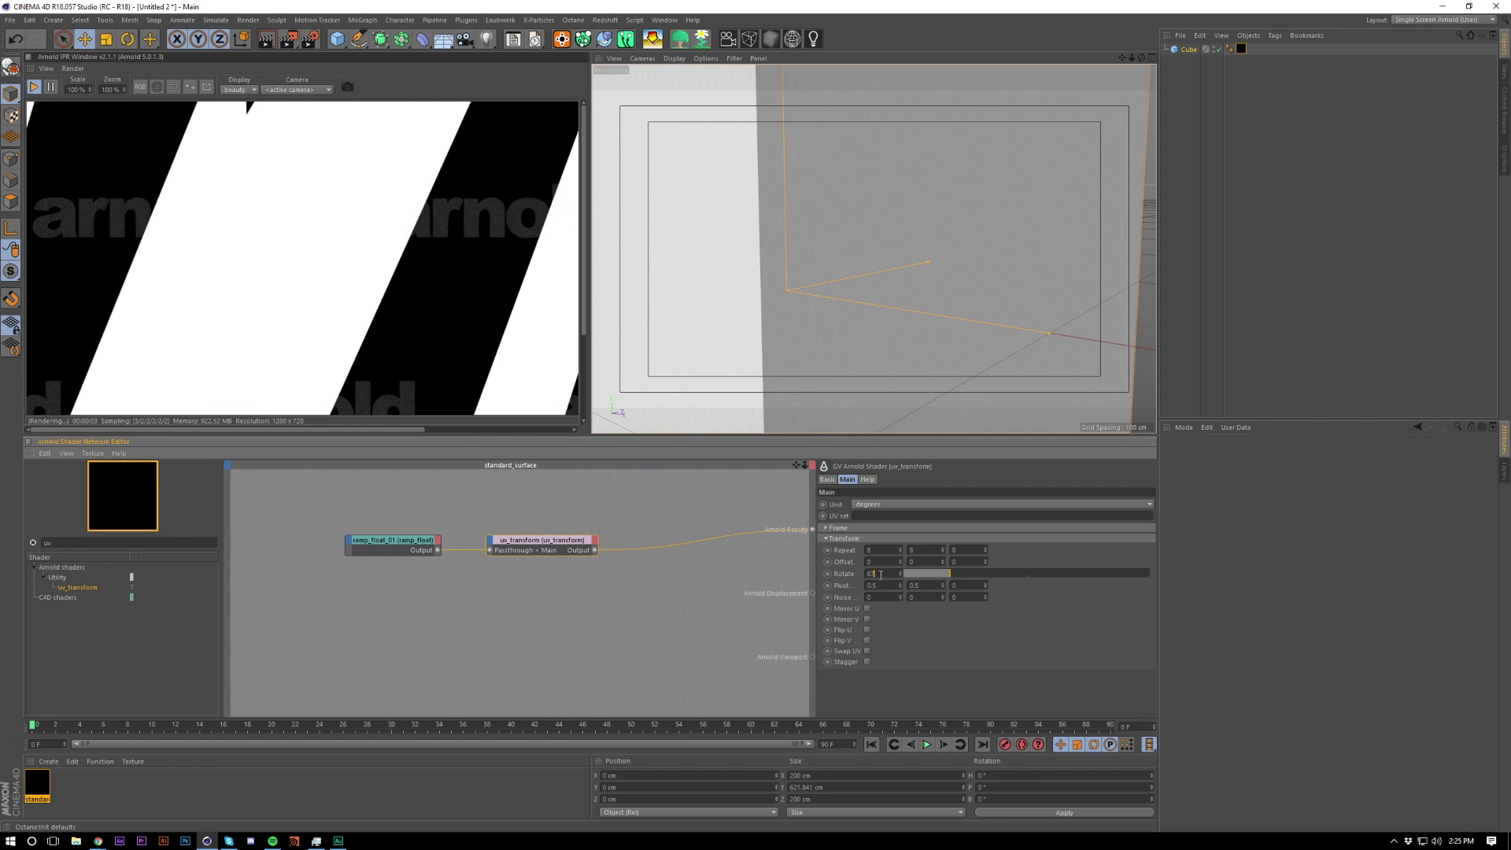
{"action": "left_click_drag", "start_coordinate": [874, 250], "coordinate": [884, 381], "text": "alt"}
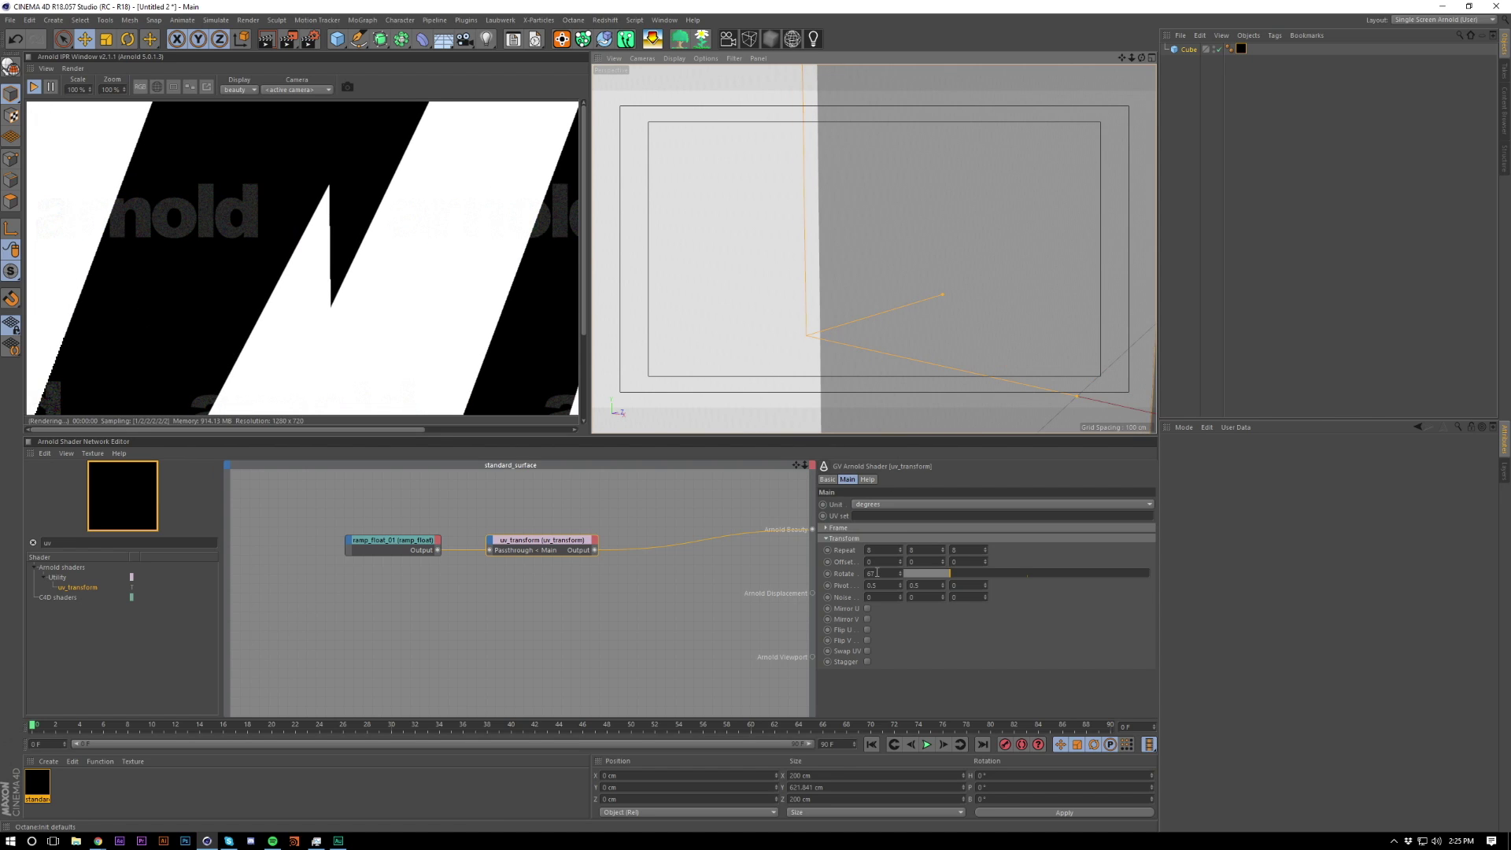
{"action": "left_click", "coordinate": [877, 573]}
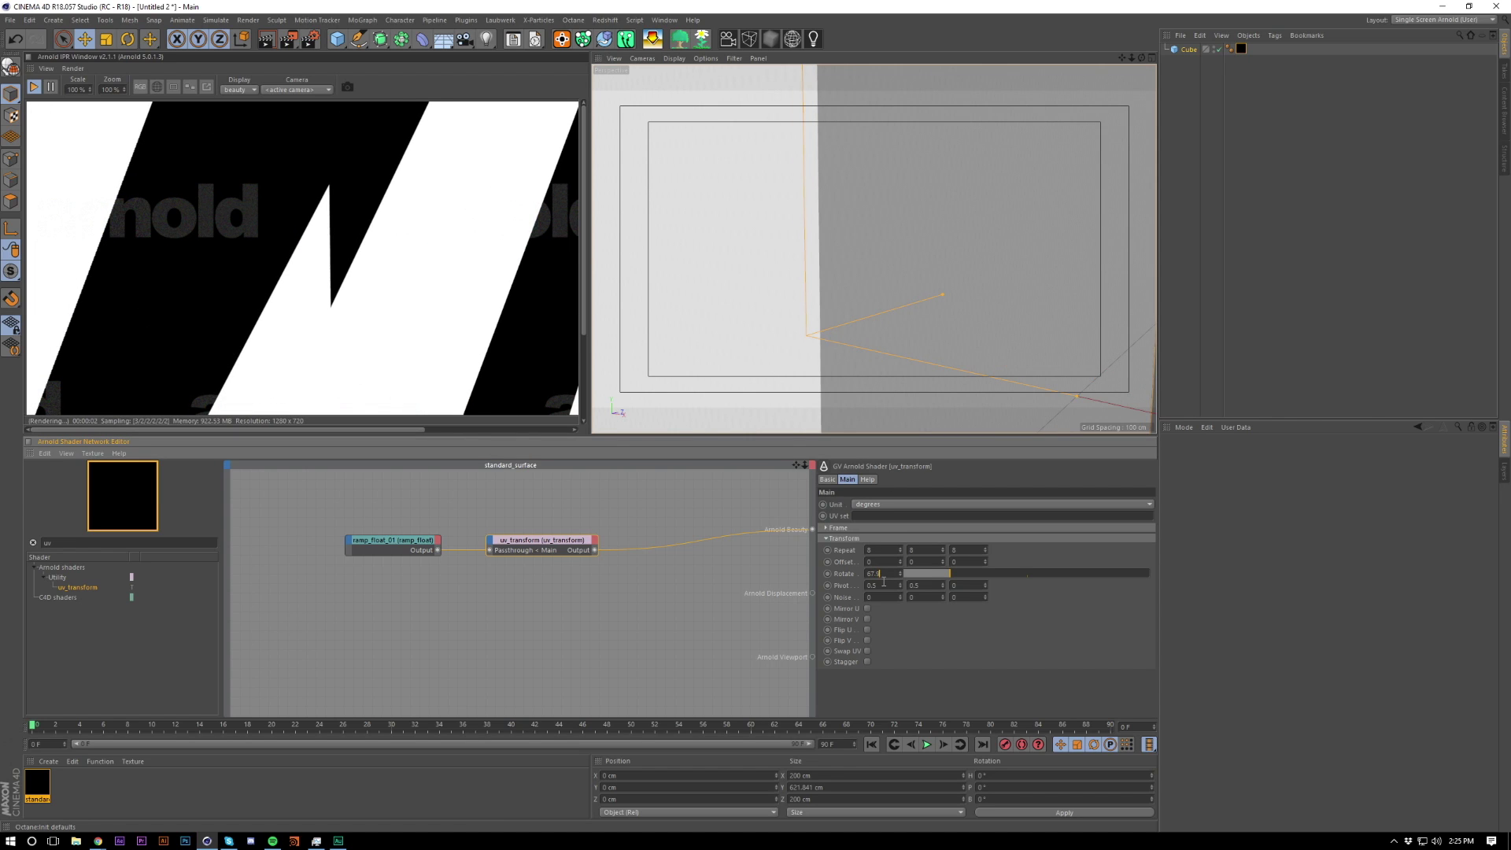
{"action": "type", "text": ".9"}
{"action": "key", "text": "Return"}
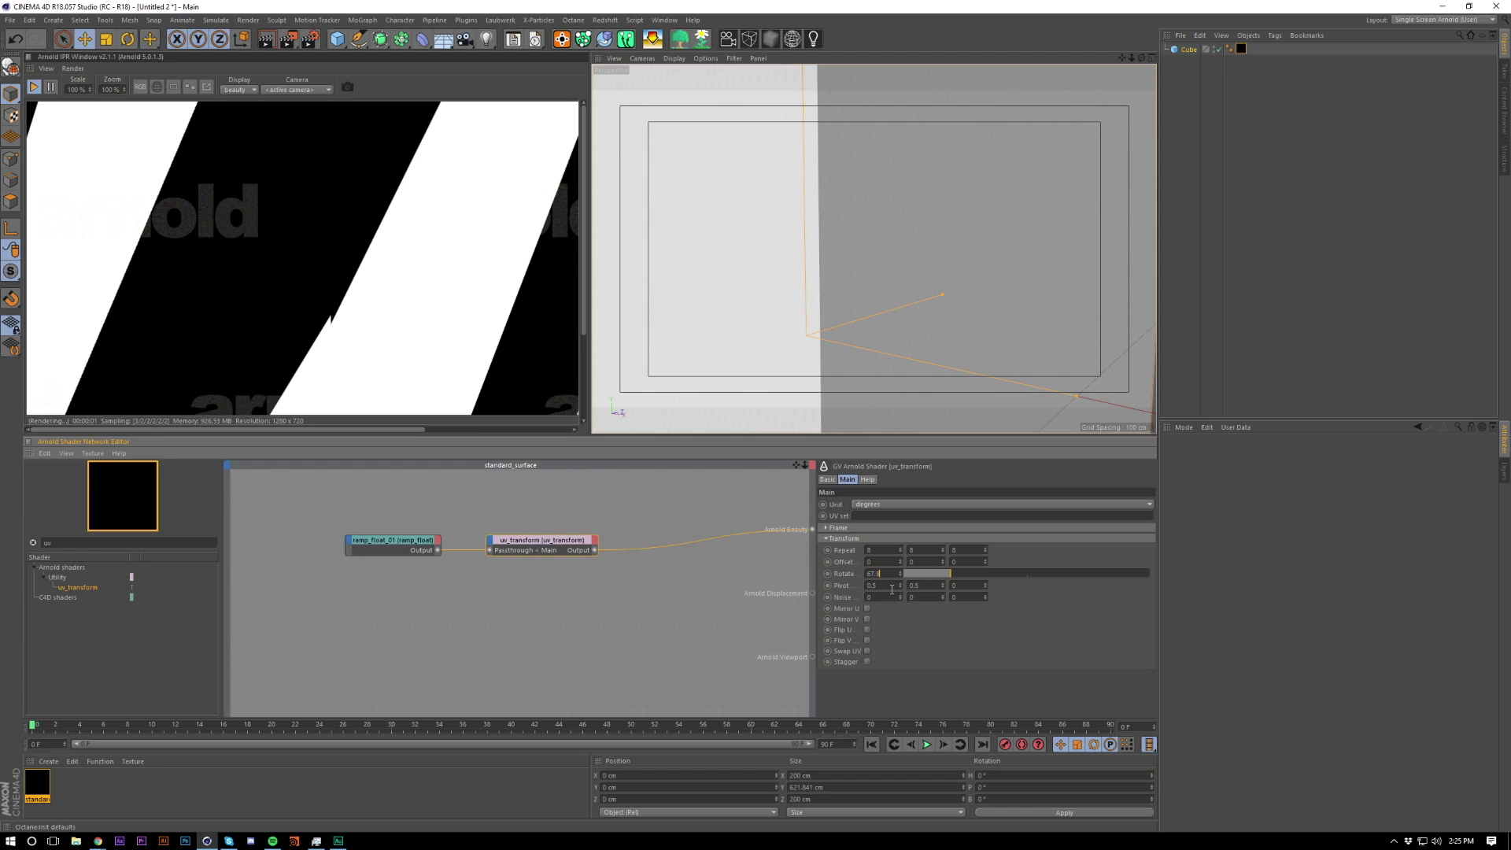
{"action": "type", "text": "9"}
{"action": "key", "text": "Return"}
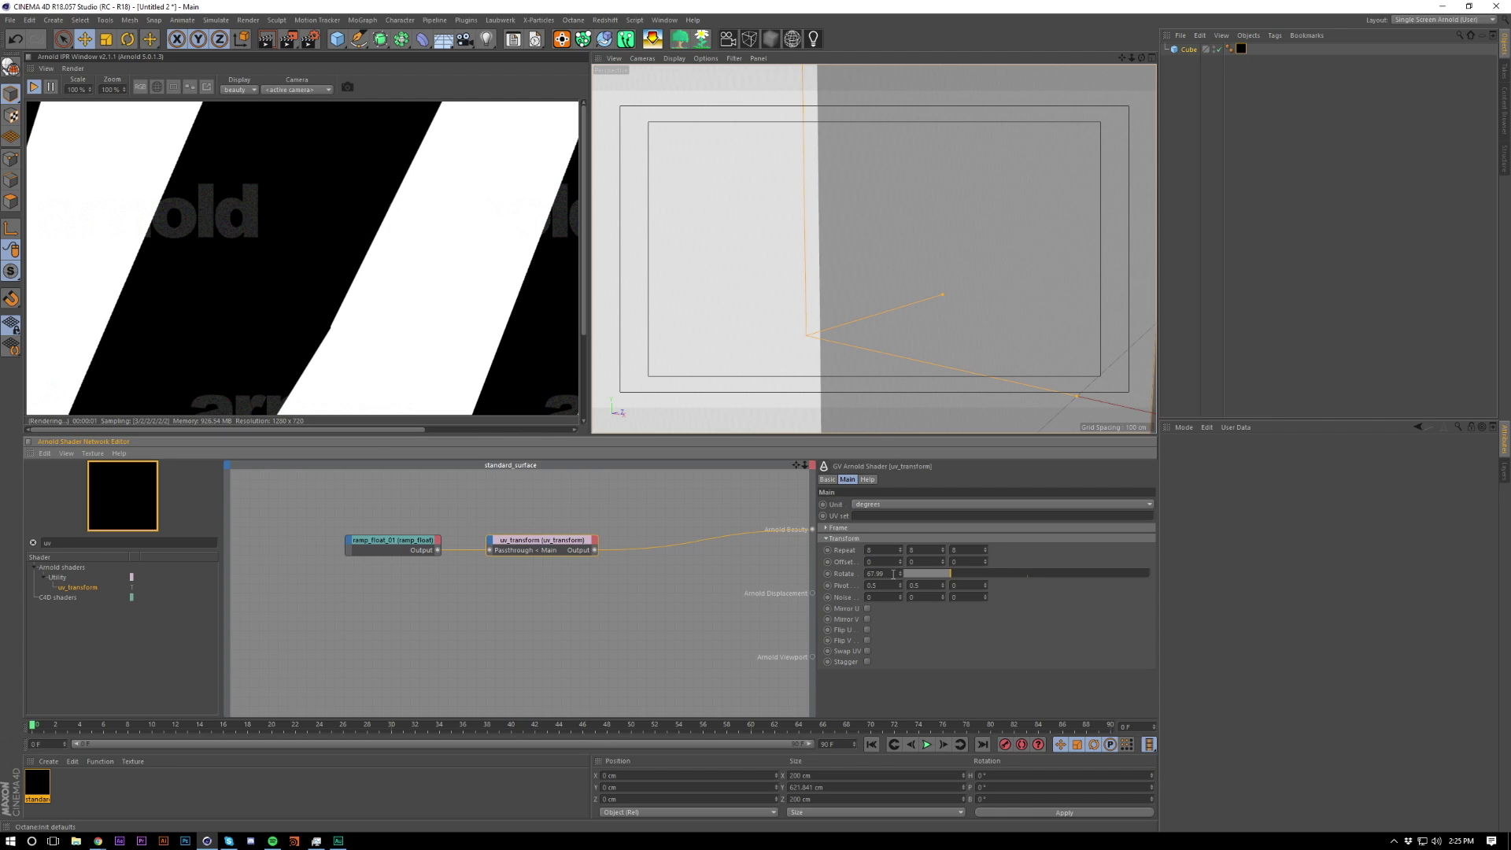
{"action": "left_click", "coordinate": [877, 585]}
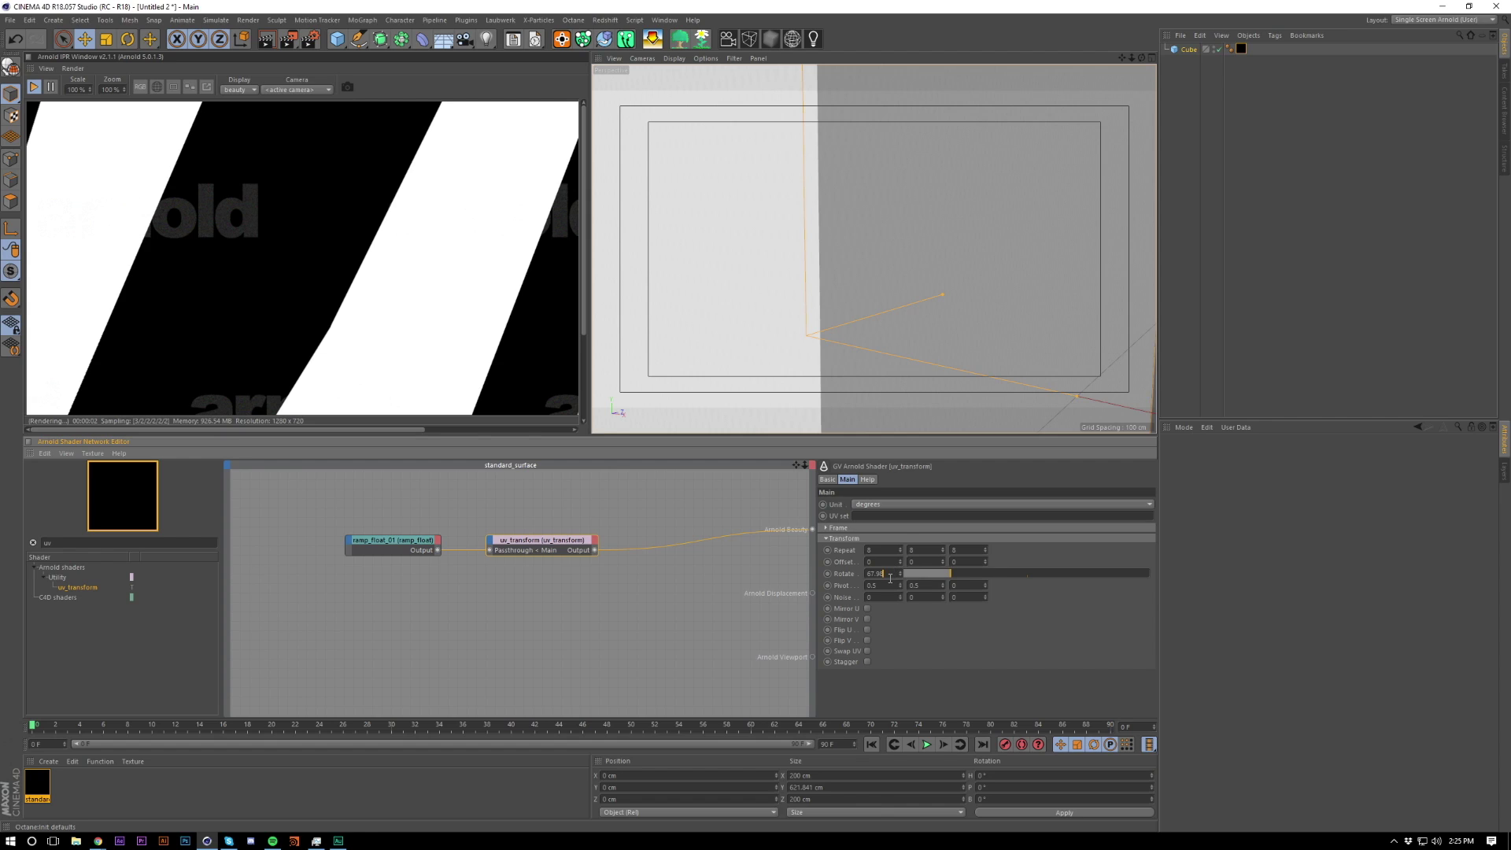
{"action": "left_click", "coordinate": [890, 578]}
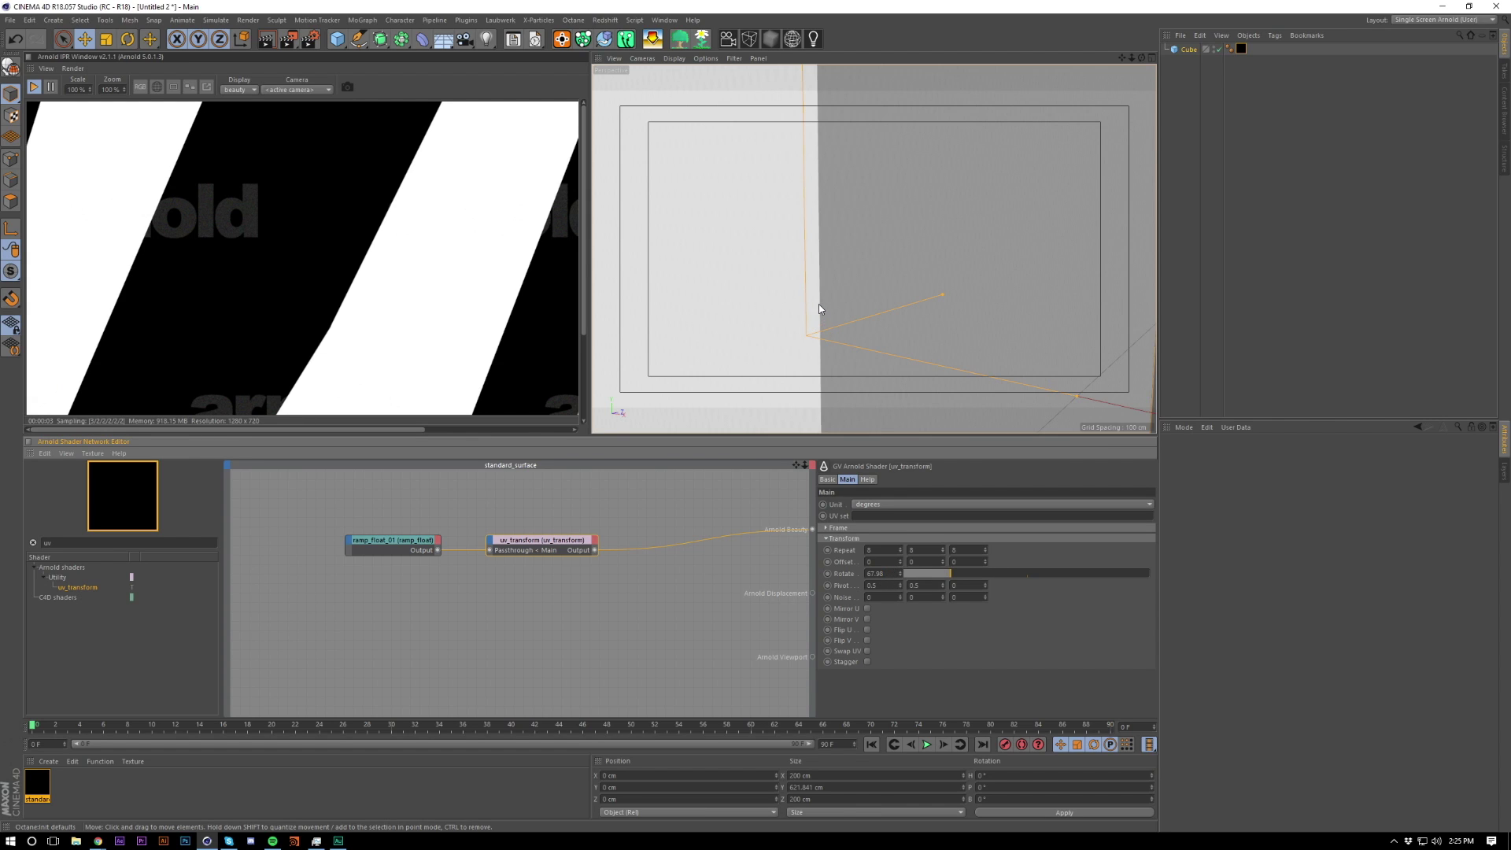
Step: Examine the diagonal stripes and their seams from several sides of the pillar, and clear the node selection
{"action": "right_click_drag", "start_coordinate": [819, 305], "coordinate": [732, 441], "text": "alt"}
{"action": "right_click_drag", "start_coordinate": [873, 249], "coordinate": [798, 315], "text": "alt"}
{"action": "left_click_drag", "start_coordinate": [833, 318], "coordinate": [842, 322], "text": "alt"}
{"action": "middle_click_drag", "start_coordinate": [842, 322], "coordinate": [854, 249], "text": "alt"}
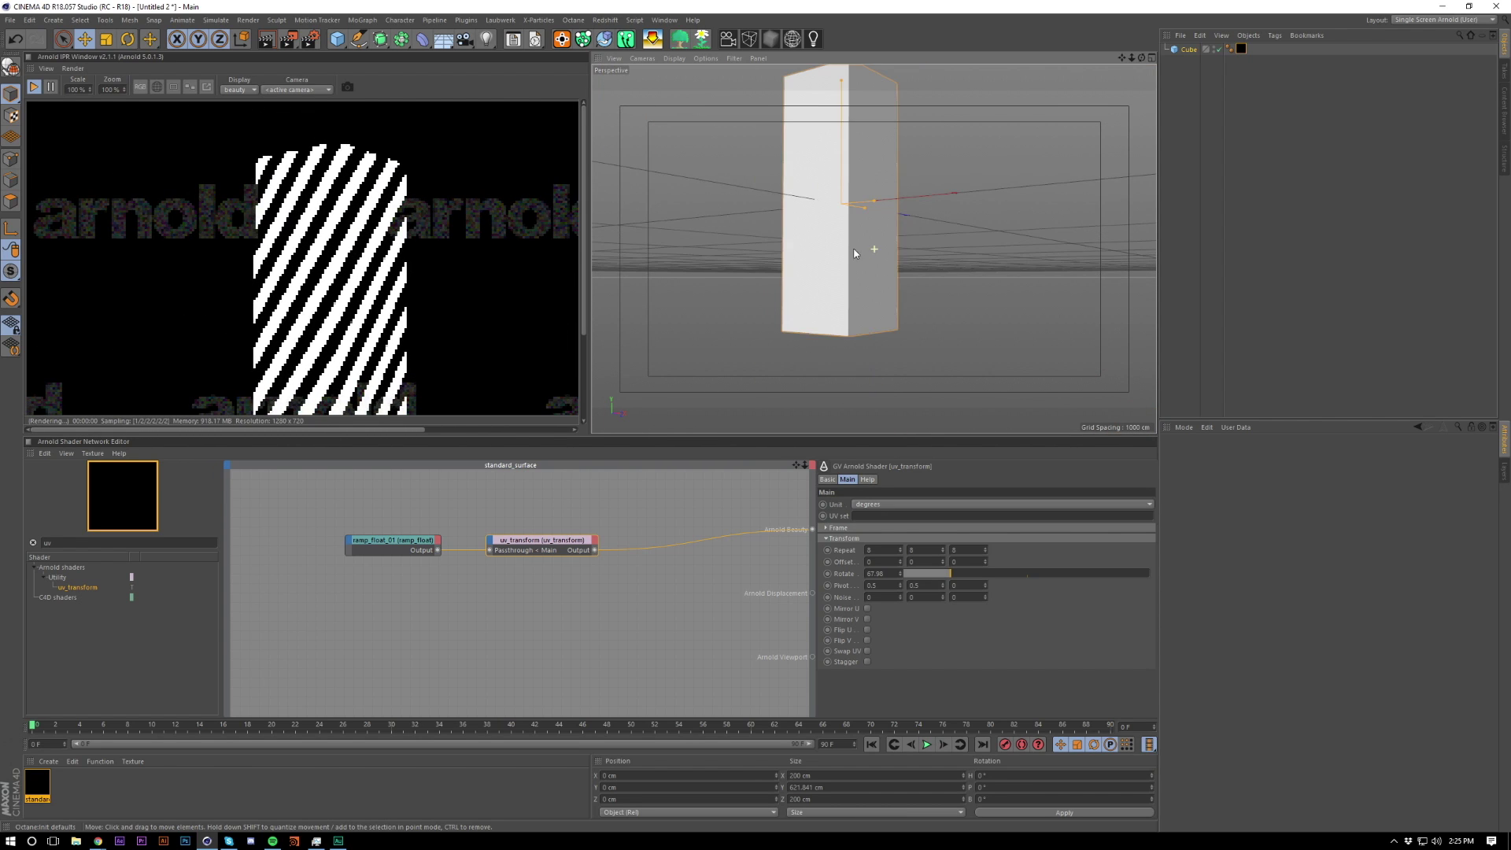
{"action": "left_click_drag", "start_coordinate": [856, 253], "coordinate": [1150, 256], "text": "alt"}
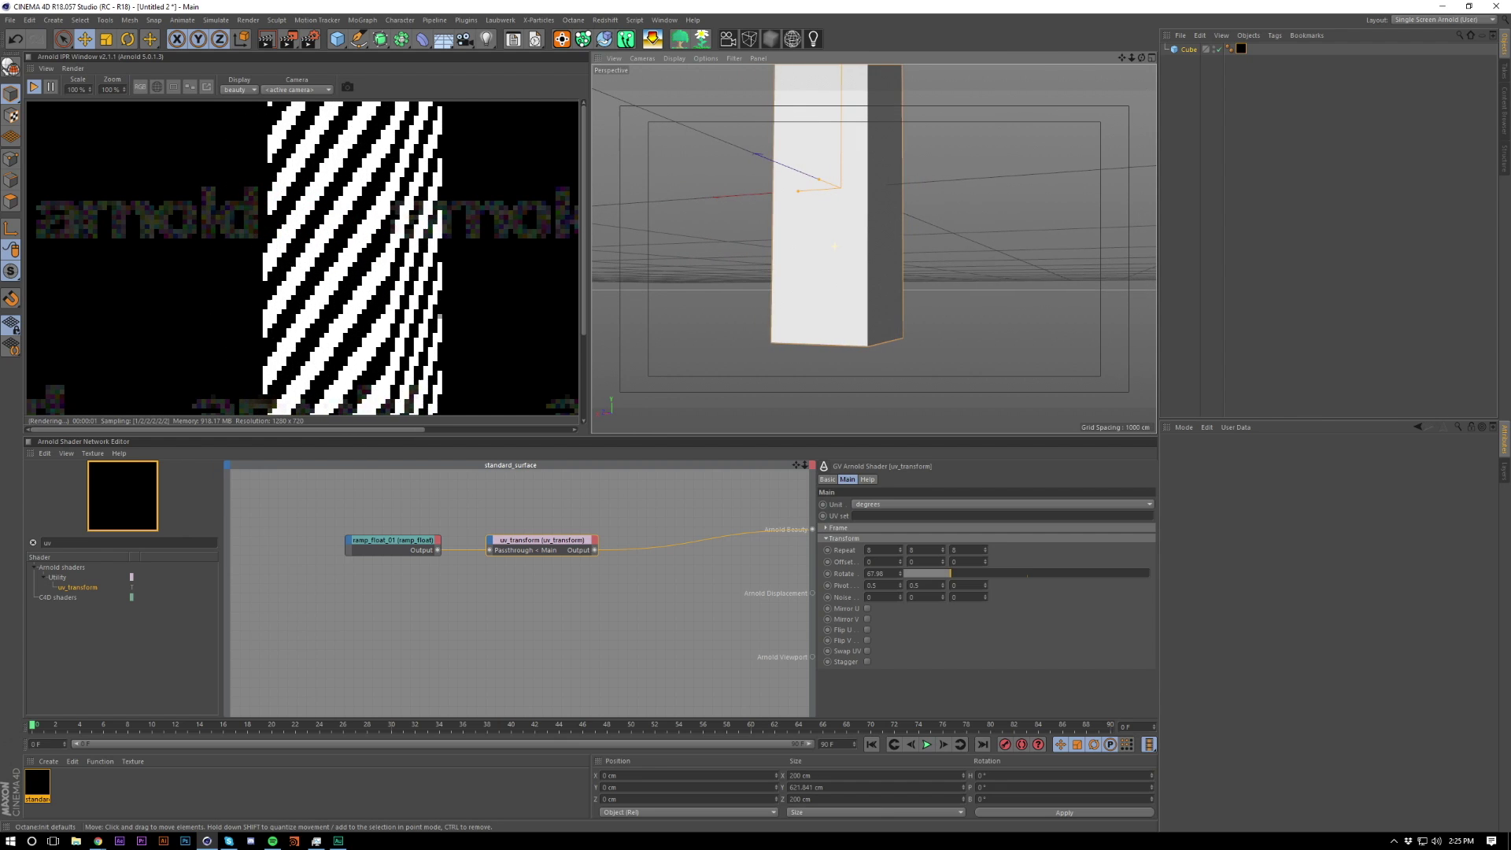
{"action": "left_click_drag", "start_coordinate": [763, 263], "coordinate": [647, 261], "text": "alt"}
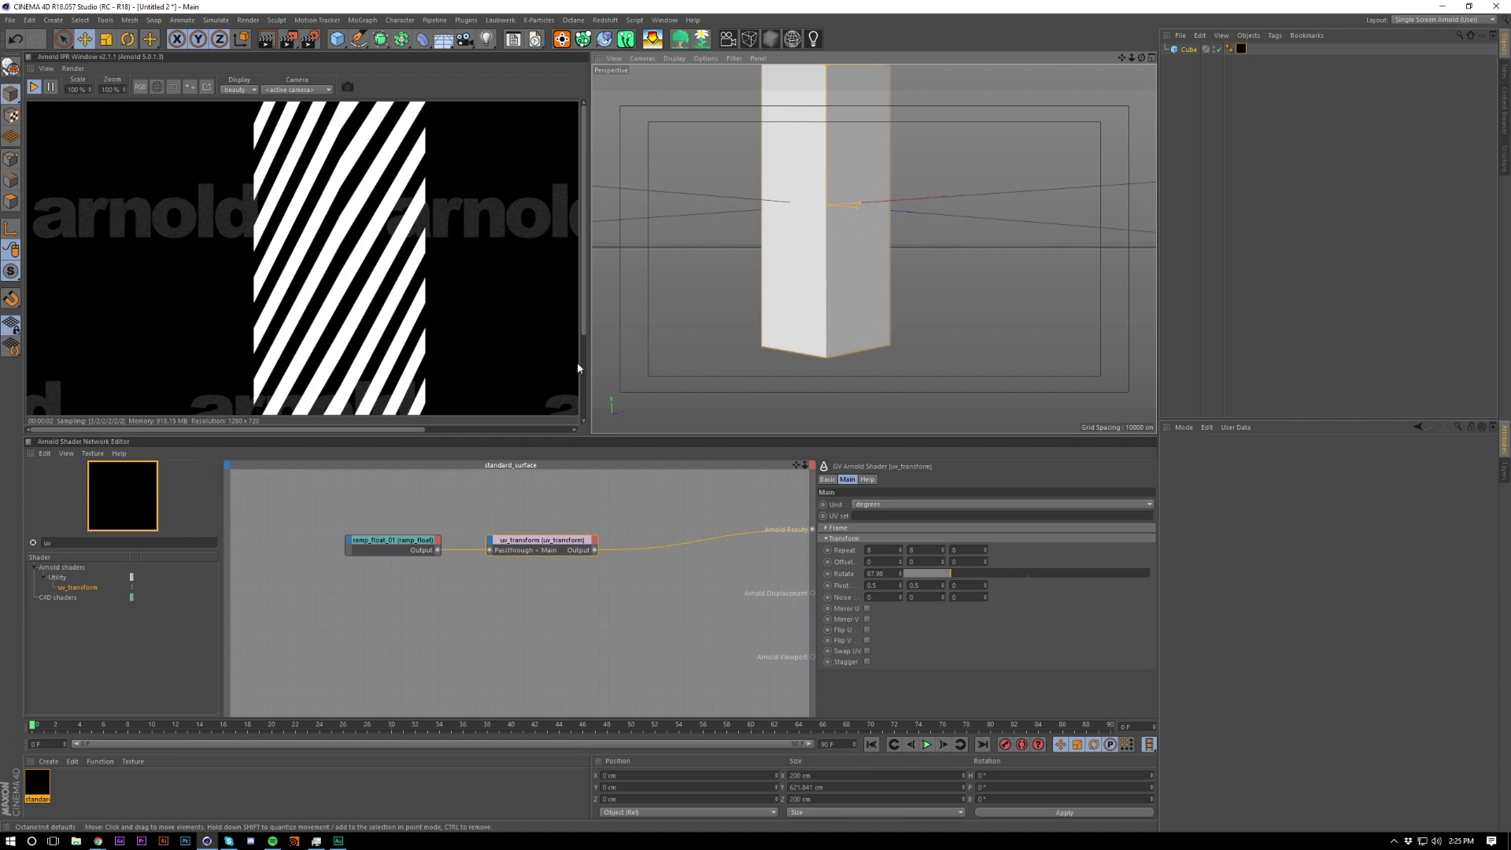
{"action": "left_click", "coordinate": [508, 622]}
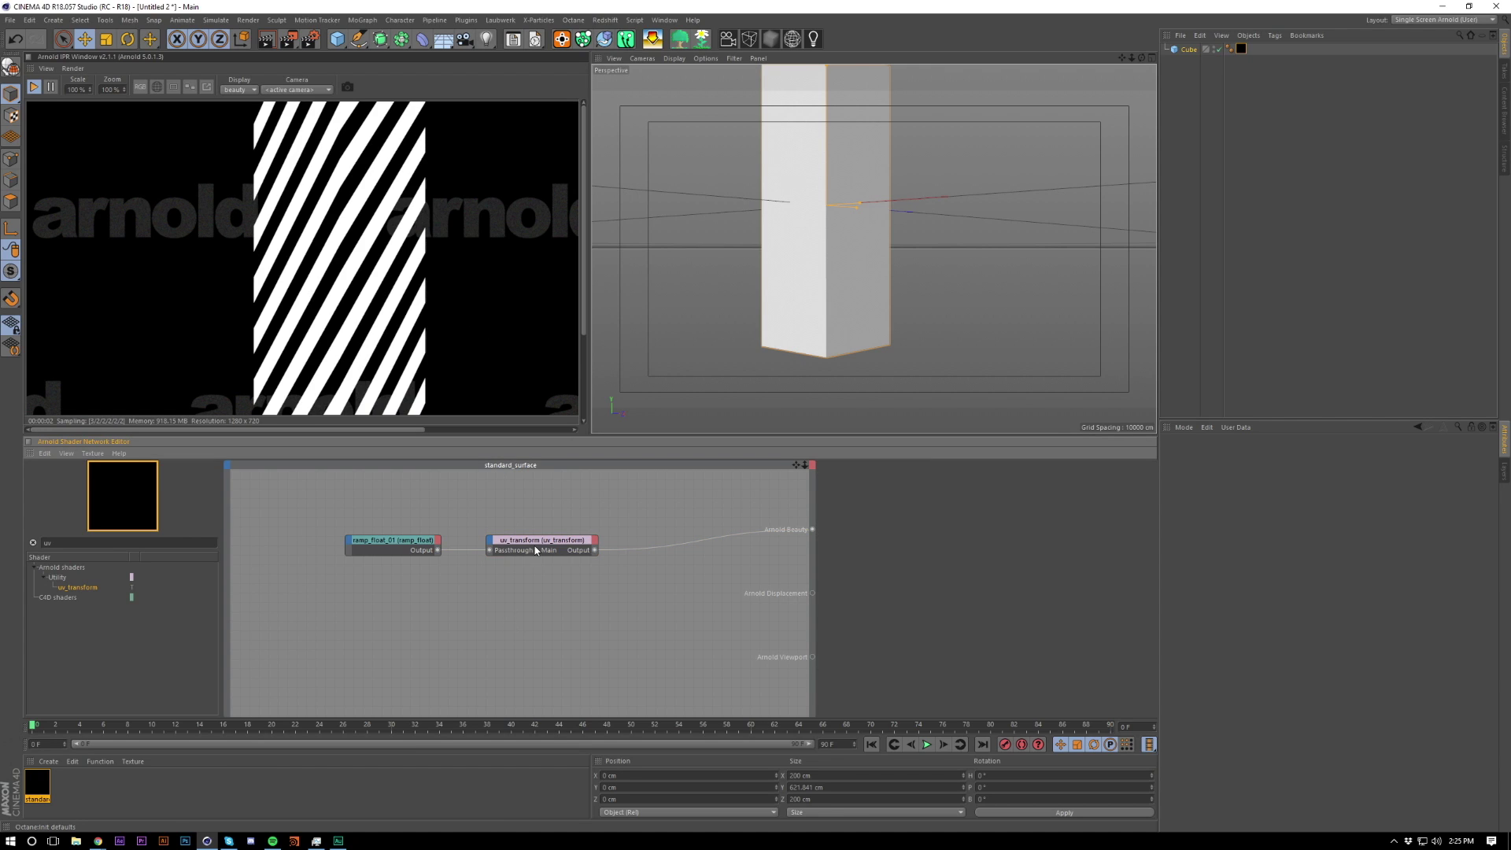
Step: Add a second ramp_float node, send it to Arnold Beauty, and set its Type to v
{"action": "left_click", "coordinate": [534, 546]}
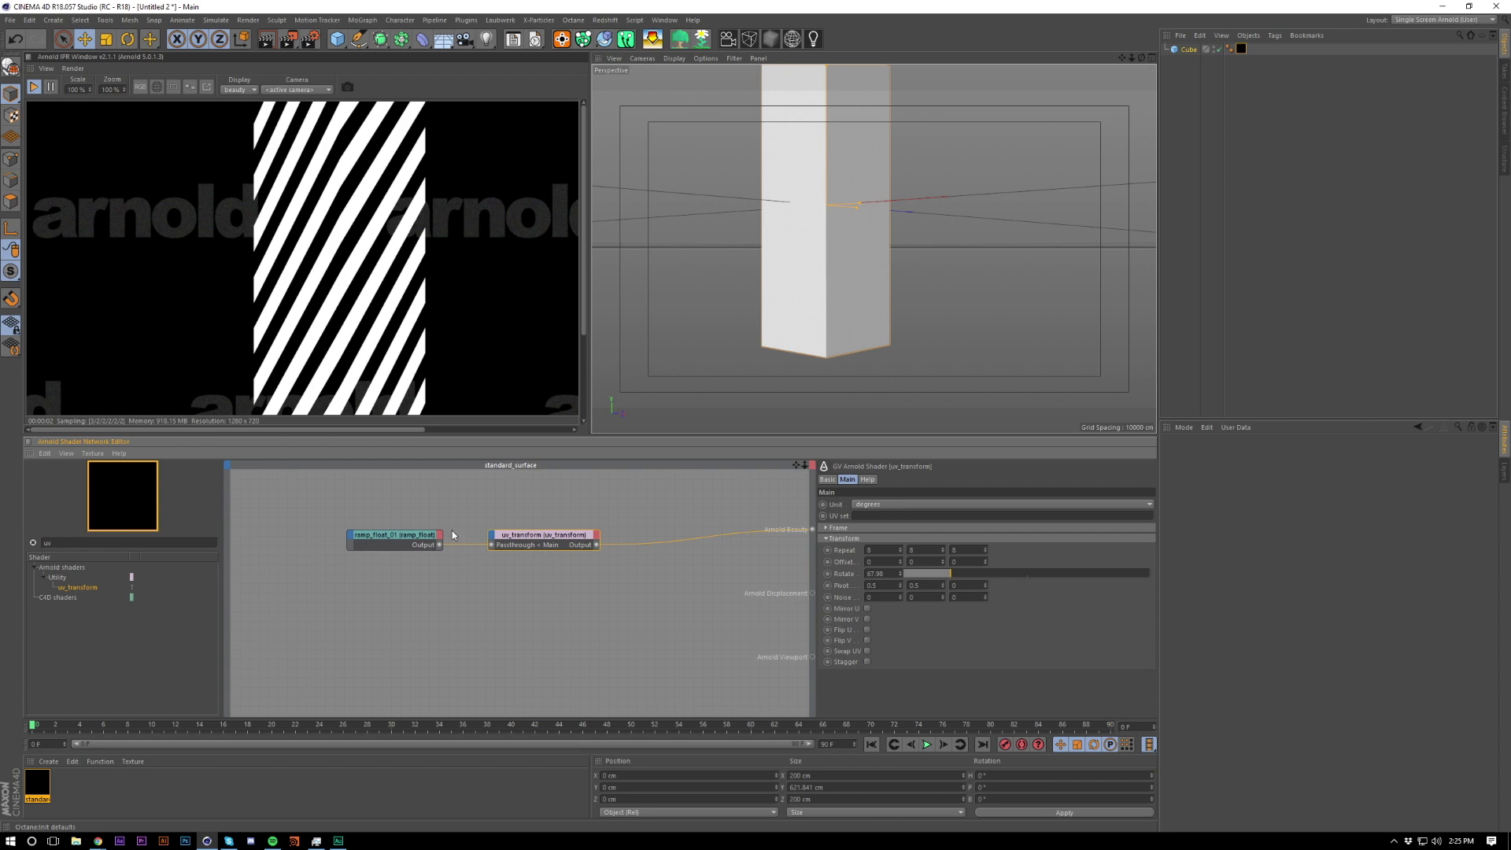
{"action": "type", "text": "ramp"}
{"action": "left_click_drag", "start_coordinate": [73, 590], "coordinate": [578, 594]}
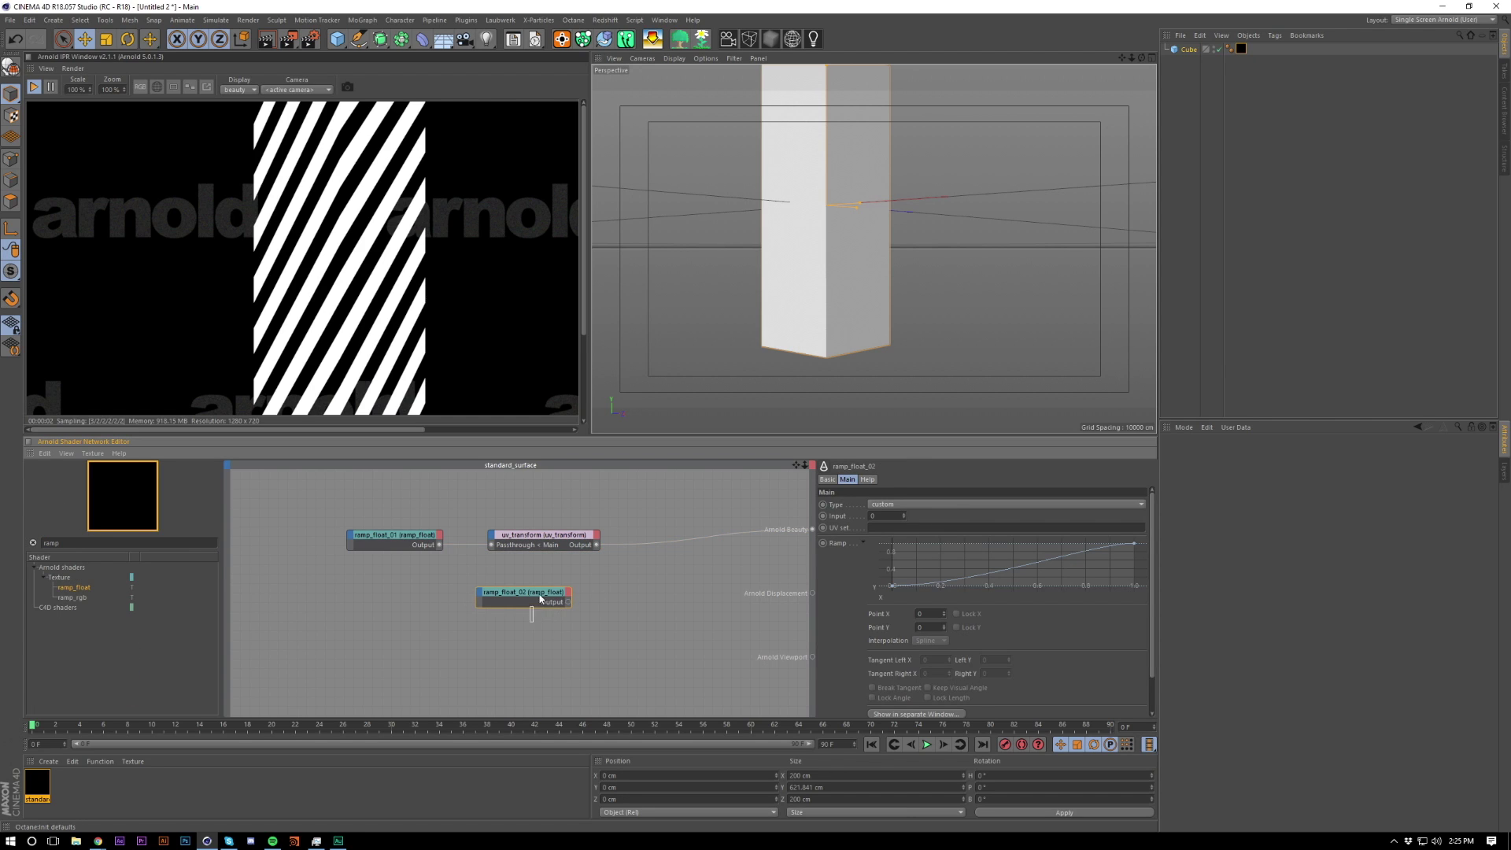
{"action": "double_click", "coordinate": [540, 598]}
{"action": "left_click", "coordinate": [904, 504]}
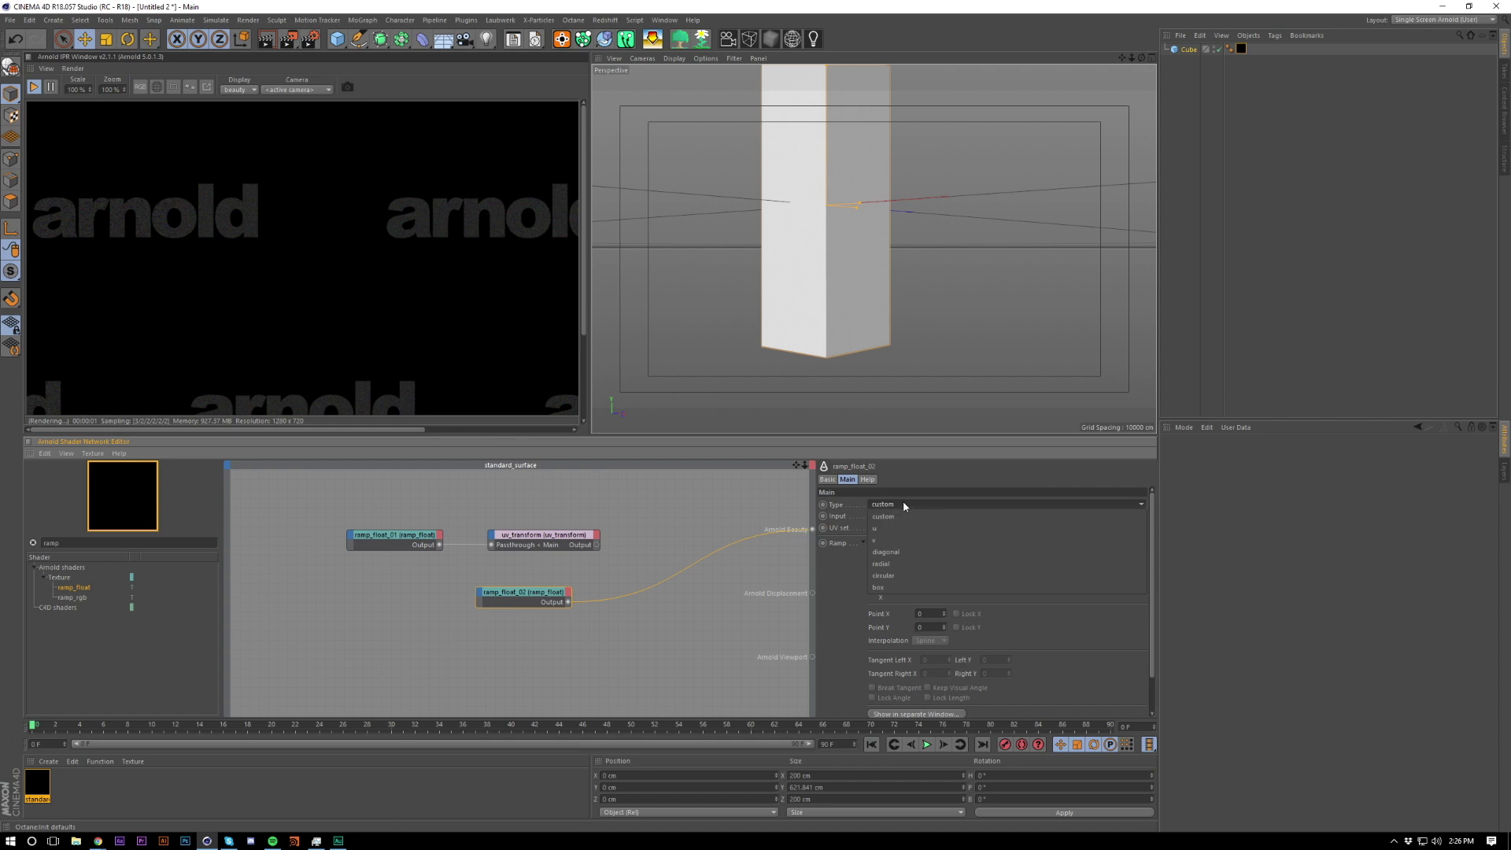
{"action": "left_click", "coordinate": [899, 552]}
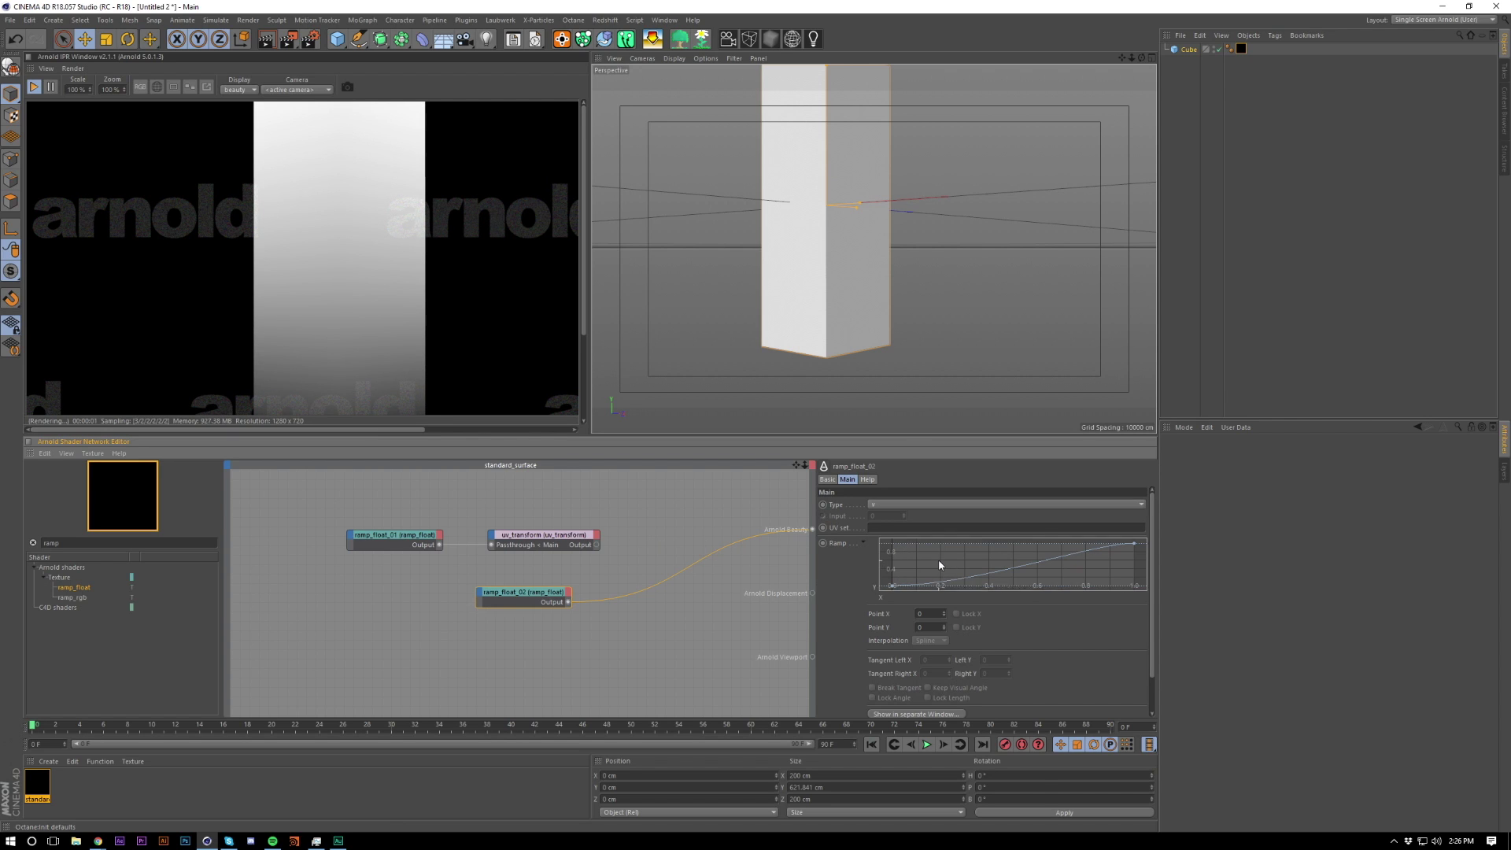
Step: Apply the Linear spline preset to the second ramp's curve
{"action": "right_click", "coordinate": [938, 560]}
{"action": "key", "text": "Escape"}
{"action": "scroll", "coordinate": [756, 303], "scroll_direction": "down", "scroll_amount": 3}
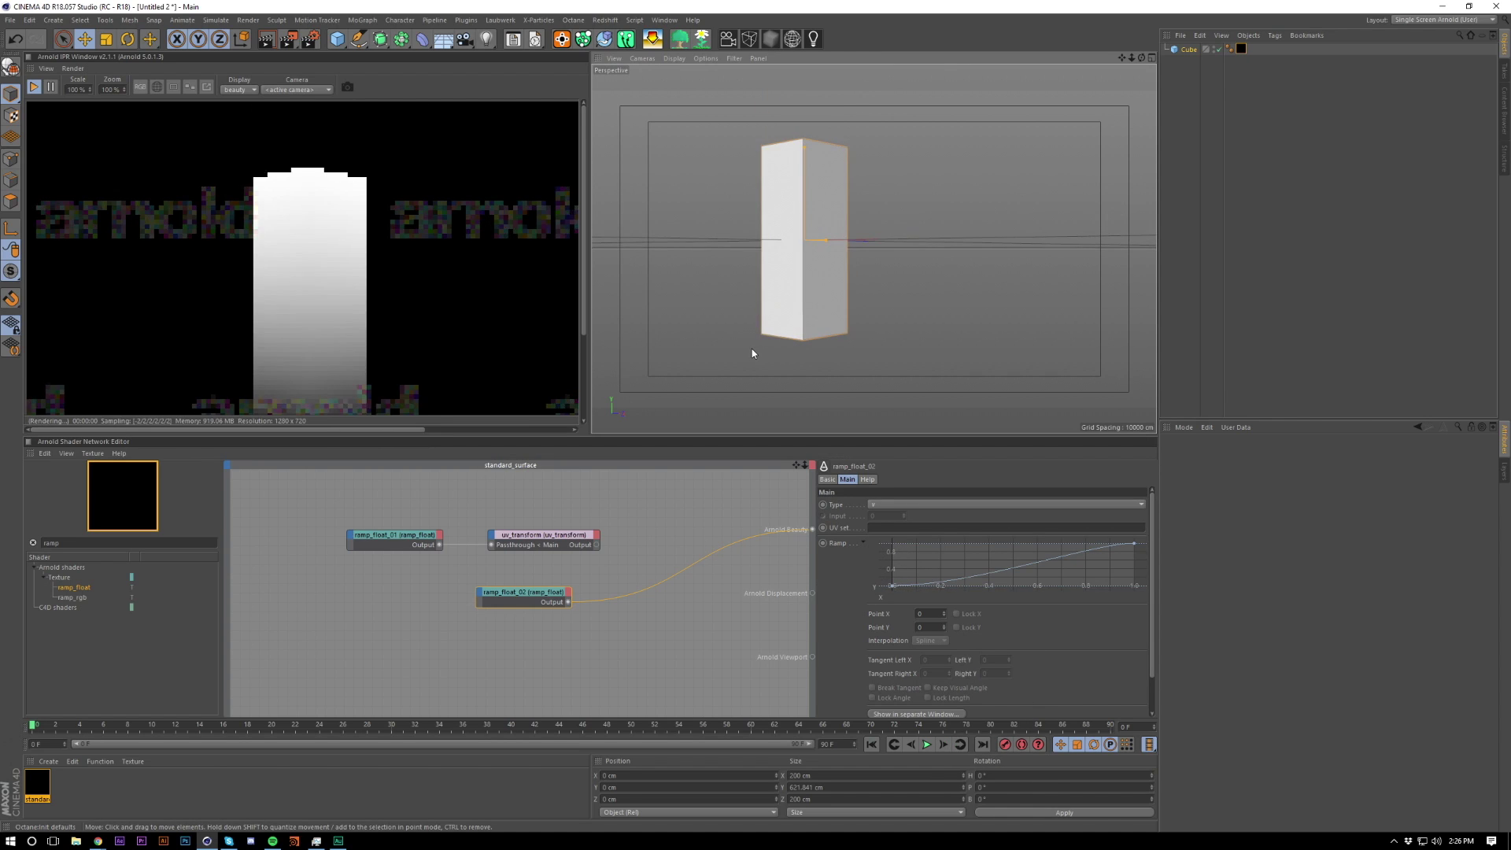
{"action": "middle_click_drag", "start_coordinate": [871, 285], "coordinate": [874, 246], "text": "alt"}
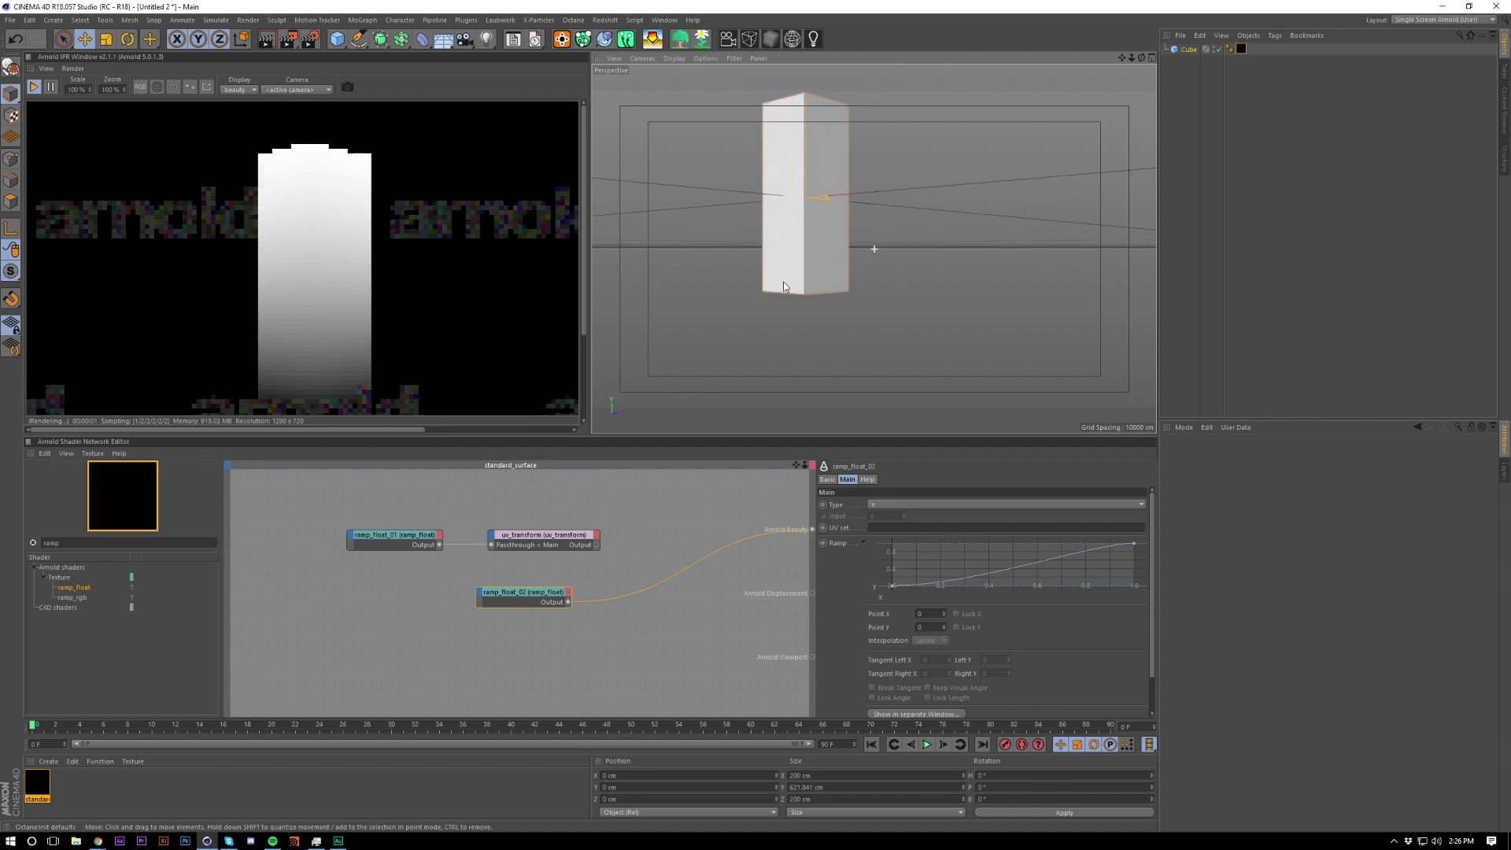
{"action": "left_click", "coordinate": [892, 587]}
{"action": "right_click", "coordinate": [954, 555]}
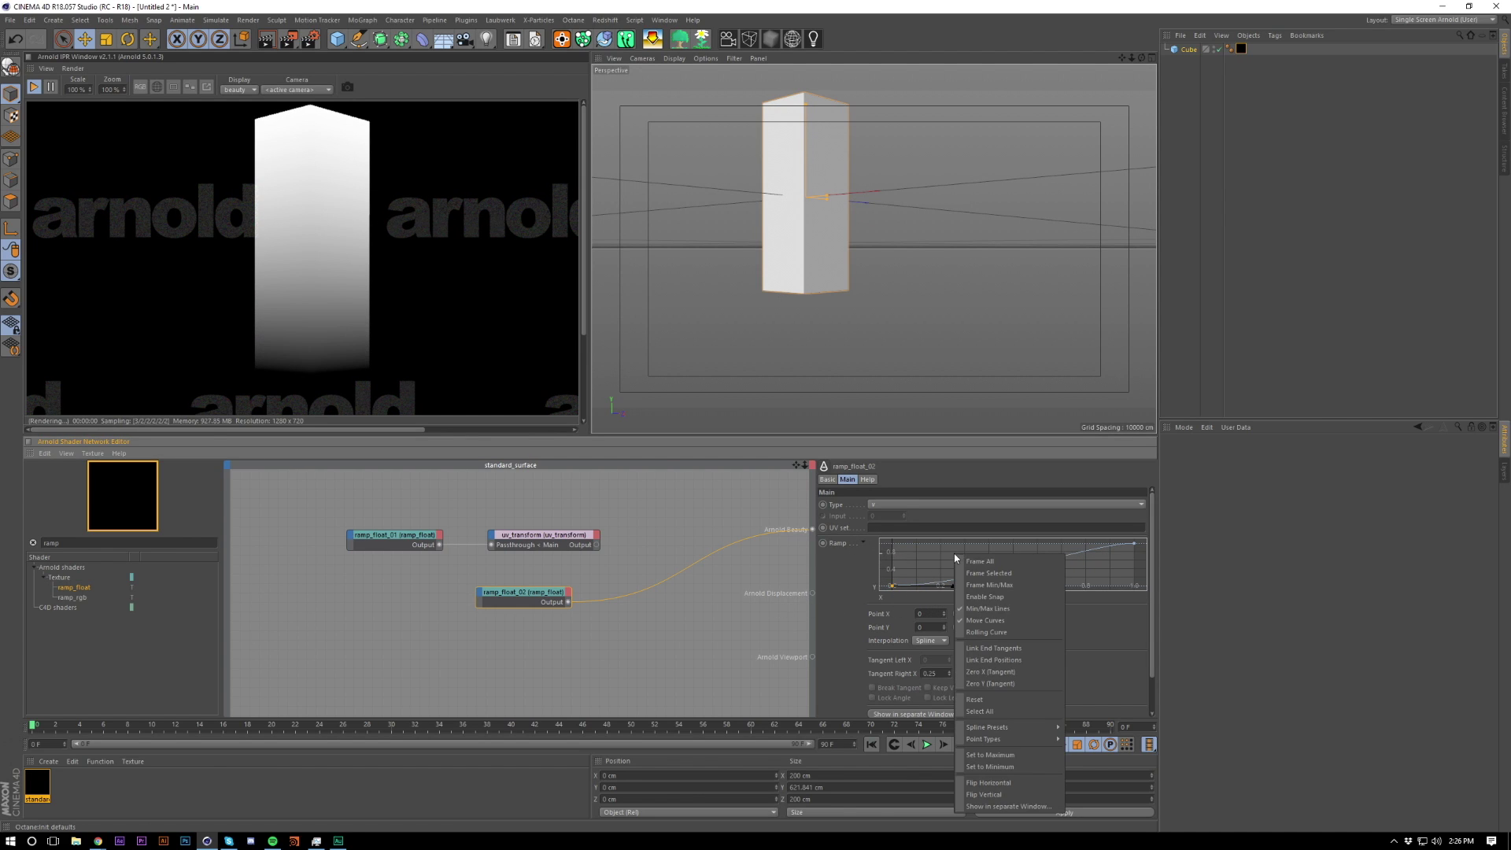
{"action": "mouse_move", "coordinate": [1027, 728]}
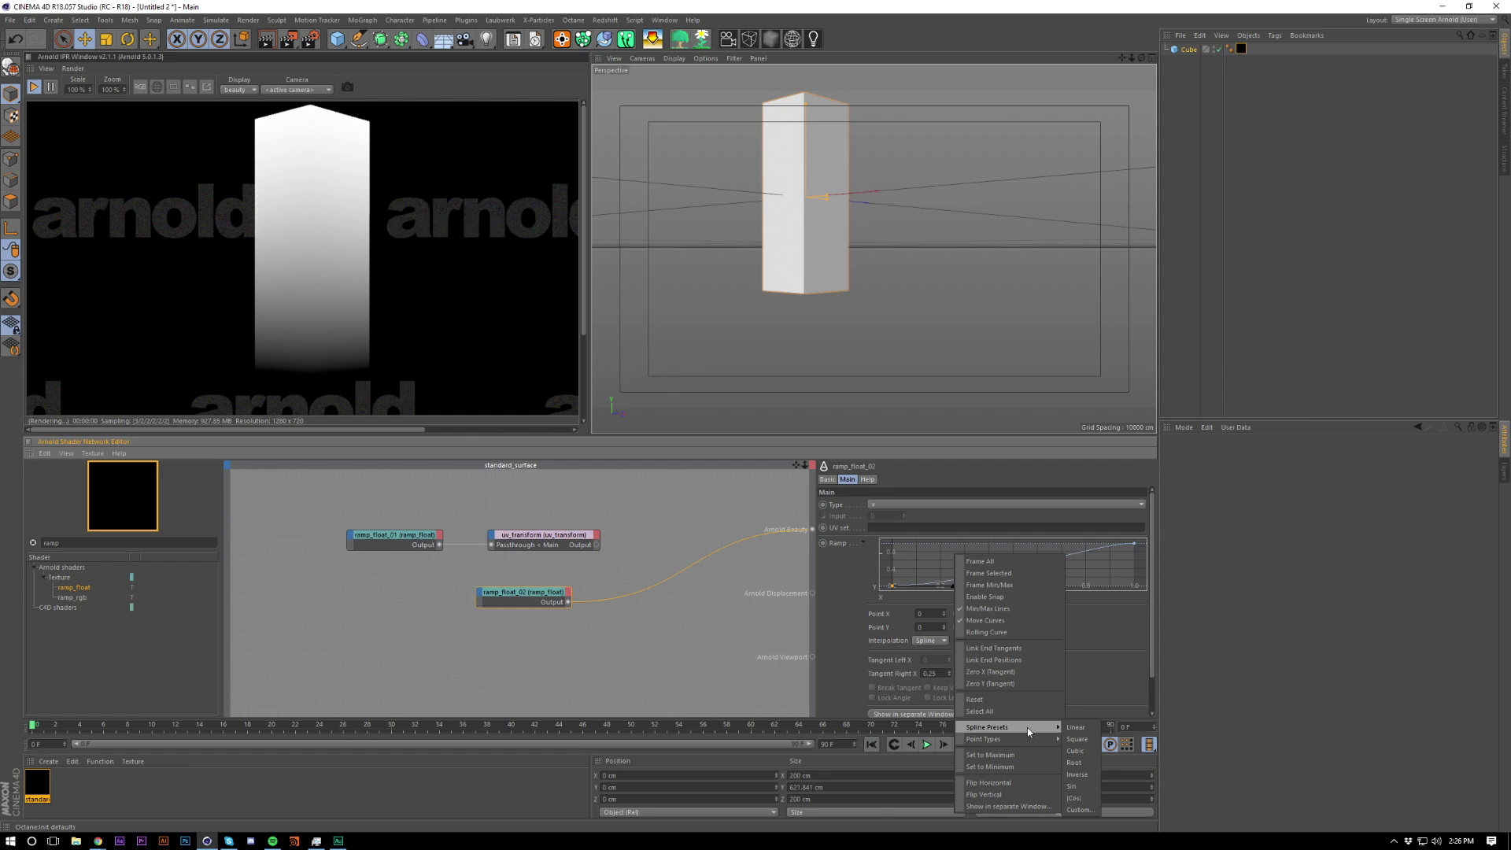
{"action": "left_click", "coordinate": [1089, 725]}
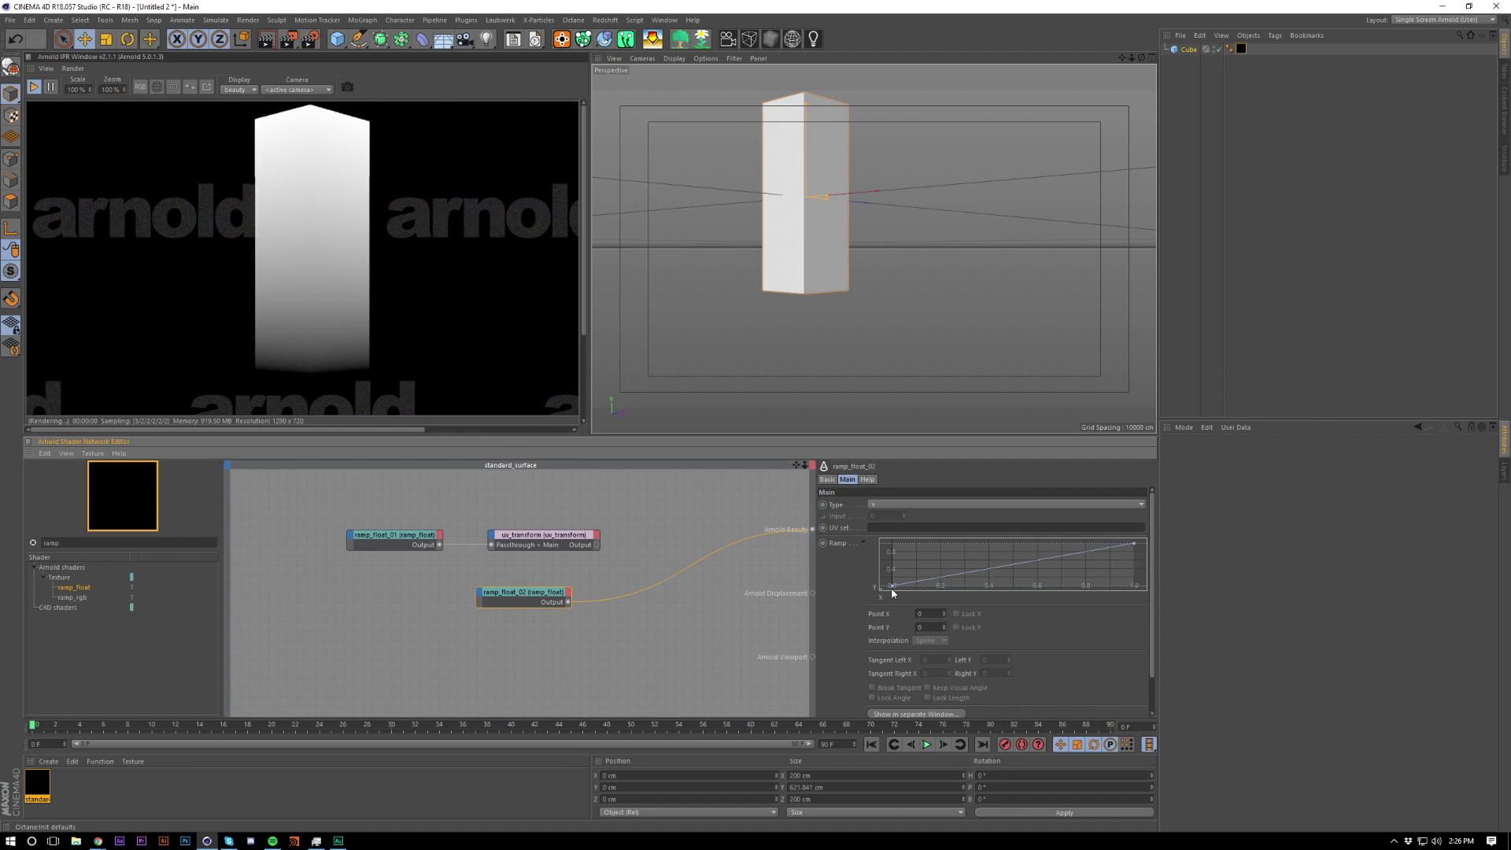
Step: Set the second ramp's start point to X 0.3 and its end point to X 0.301 for a hard lower edge
{"action": "left_click_drag", "start_coordinate": [892, 587], "coordinate": [938, 598]}
{"action": "double_click", "coordinate": [928, 615]}
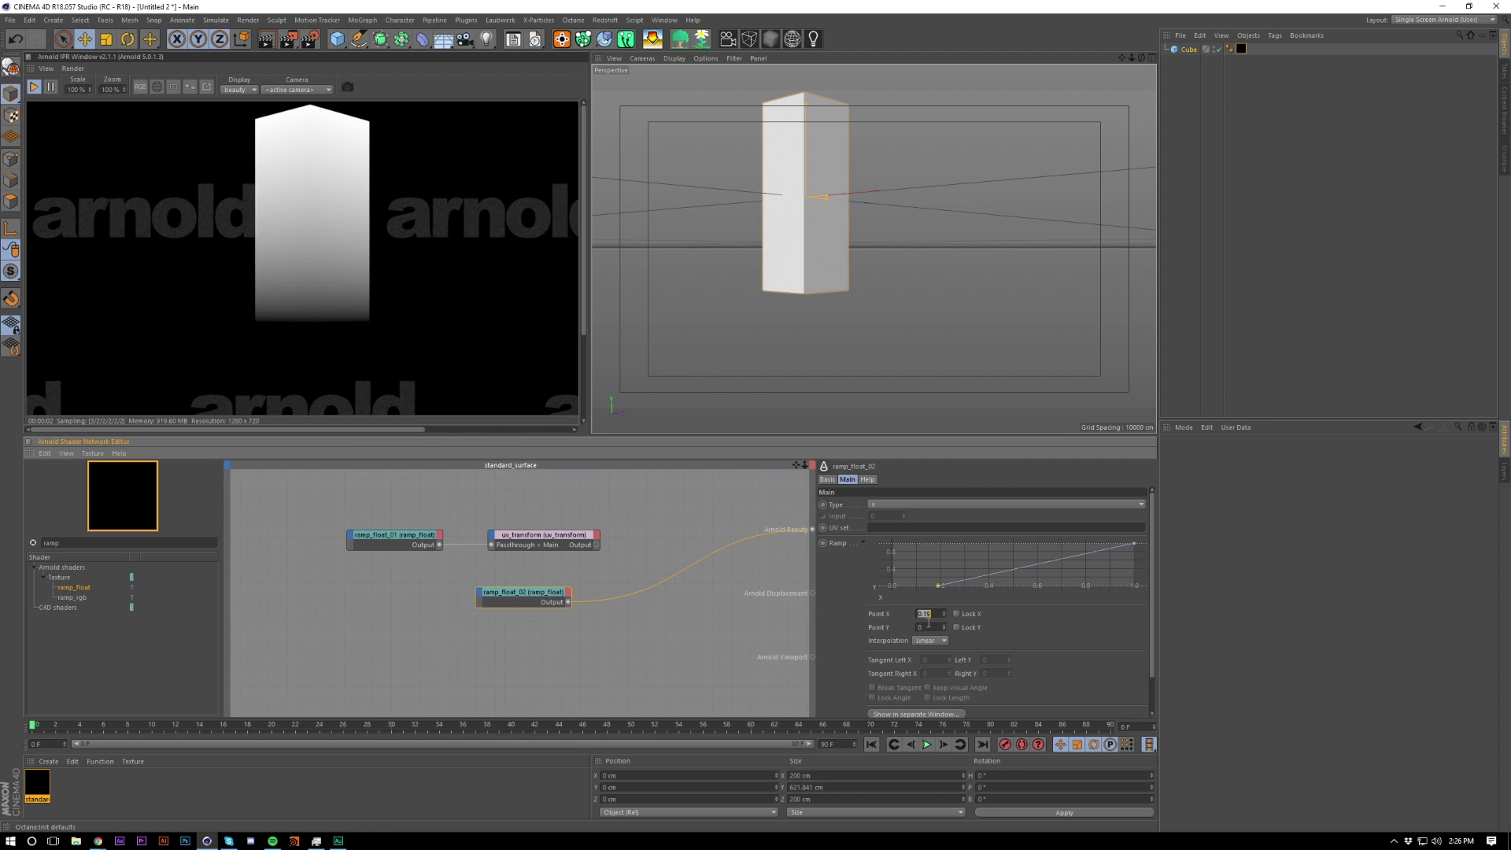
{"action": "type", "text": "0.3"}
{"action": "key", "text": "Return"}
{"action": "left_click_drag", "start_coordinate": [1067, 565], "coordinate": [1243, 471]}
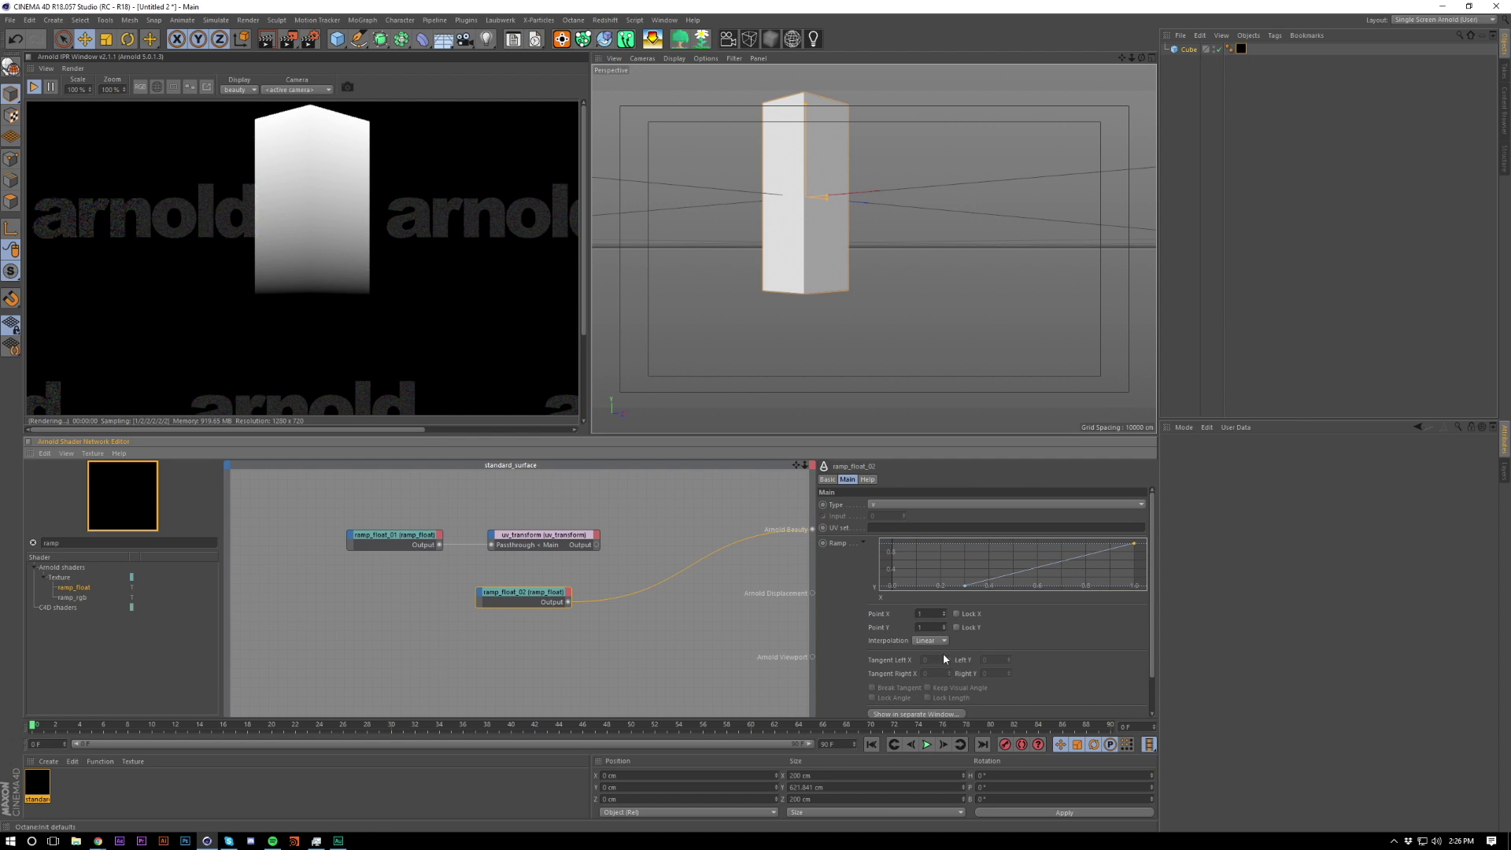
{"action": "double_click", "coordinate": [923, 614]}
{"action": "type", "text": "0.301"}
{"action": "key", "text": "Return"}
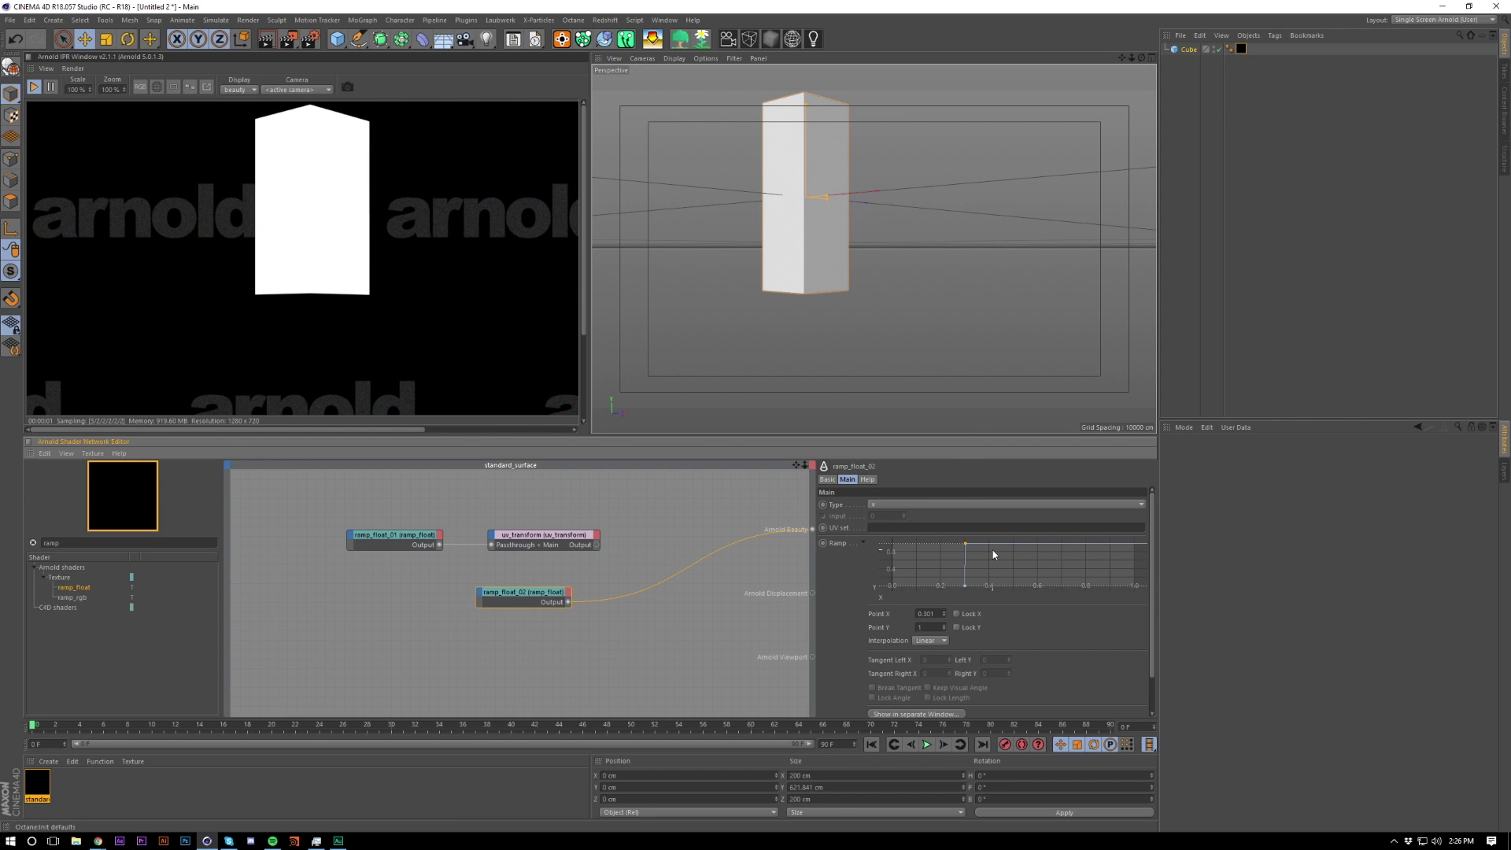
Step: Add another full-height point to the second ramp's curve at X 0.699, Y 1
{"action": "left_click_drag", "start_coordinate": [1041, 550], "coordinate": [1055, 537], "text": "ctrl"}
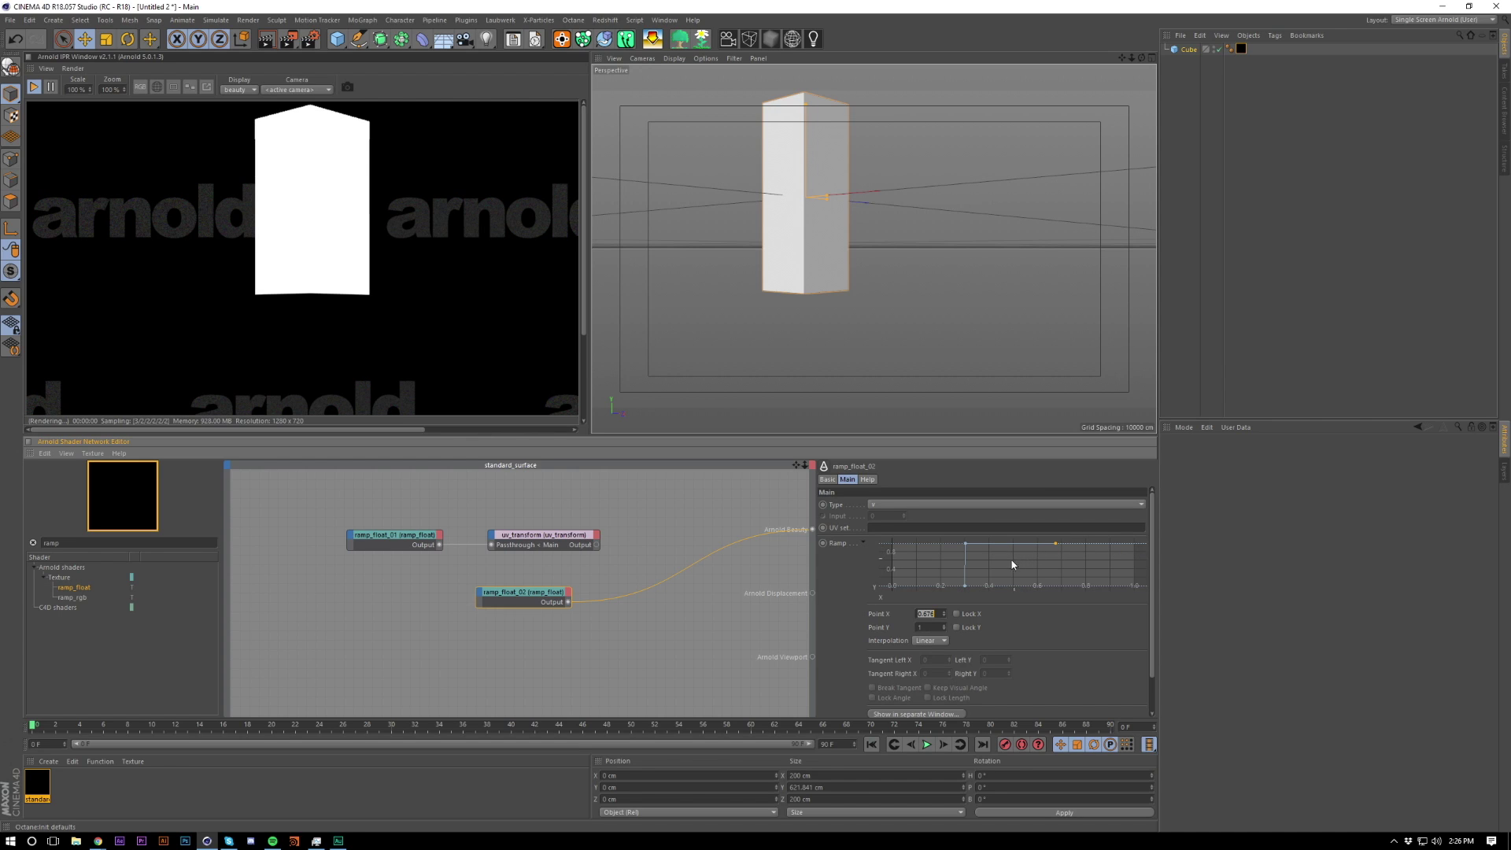
{"action": "left_click", "coordinate": [965, 543]}
{"action": "double_click", "coordinate": [928, 614]}
{"action": "left_click", "coordinate": [1024, 570]}
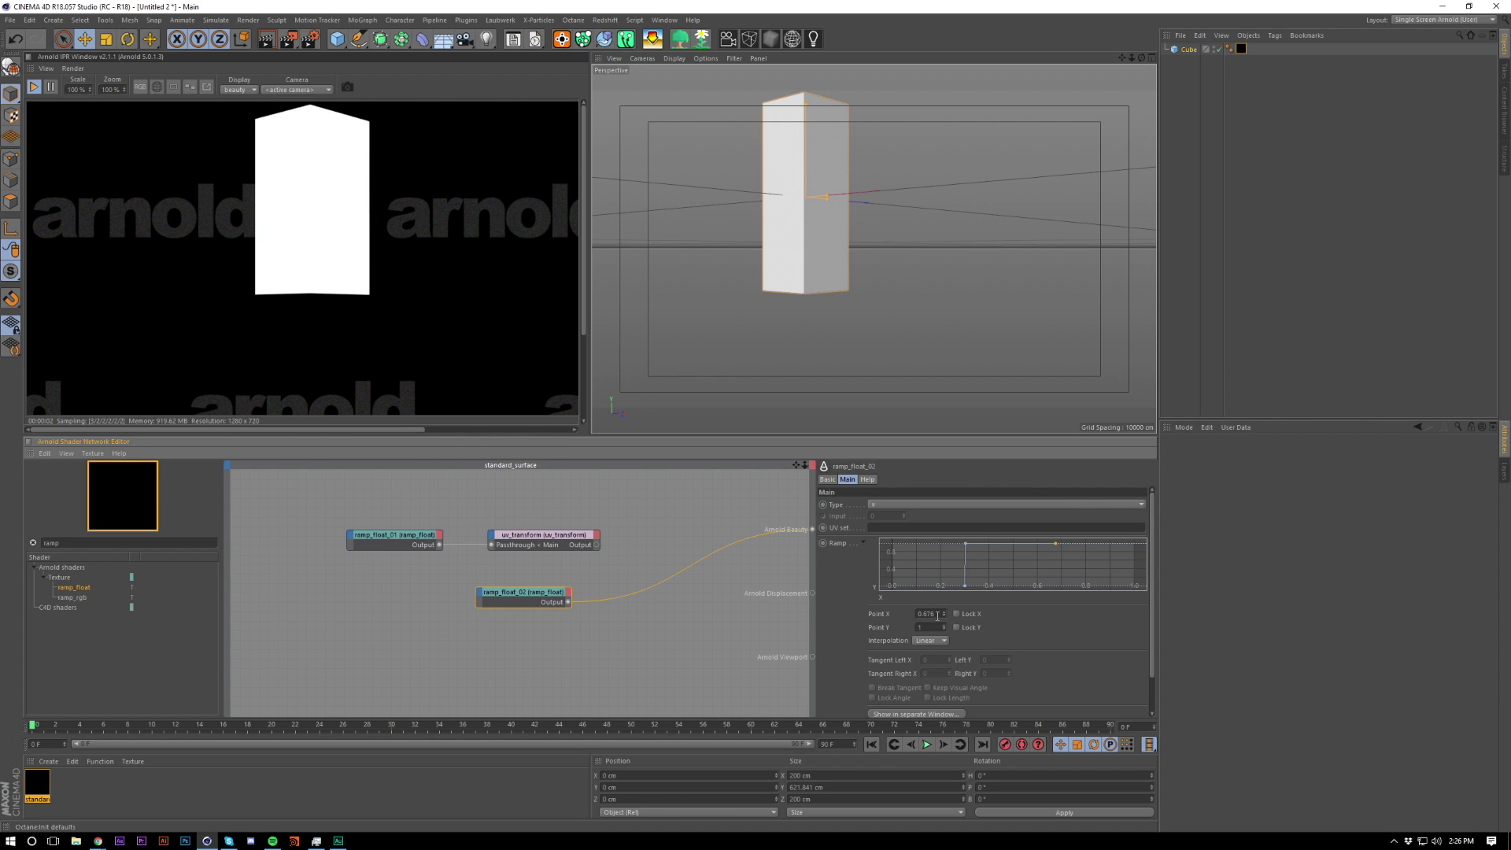
{"action": "double_click", "coordinate": [937, 616]}
{"action": "type", "text": "0.7"}
{"action": "key", "text": "Return"}
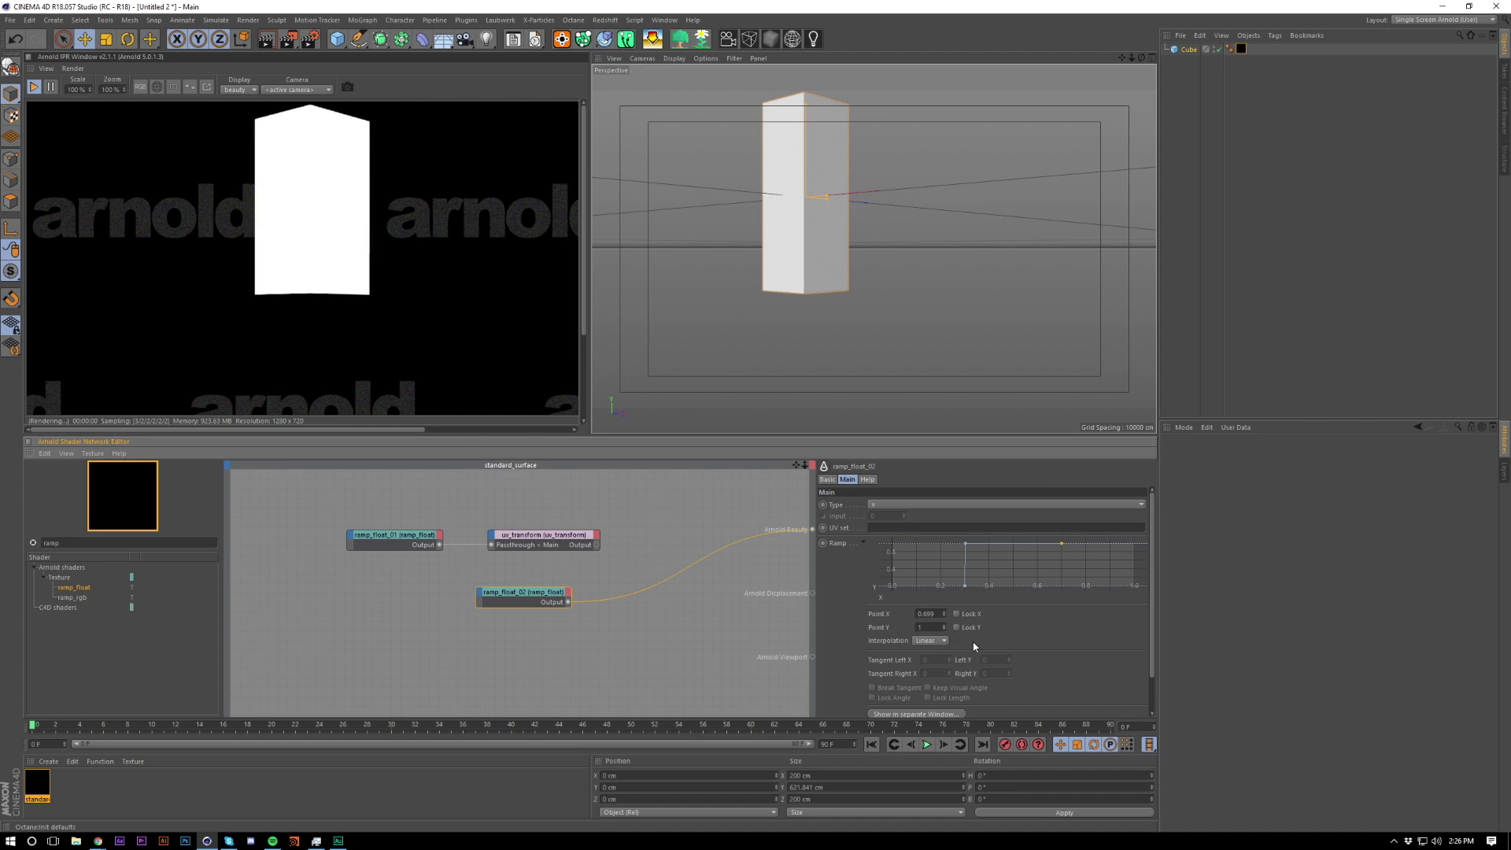
Step: Add a closing point at X 0.7, Y 0 to the second ramp's curve and check the white band on the pillar
{"action": "left_click", "coordinate": [1085, 586], "text": "ctrl"}
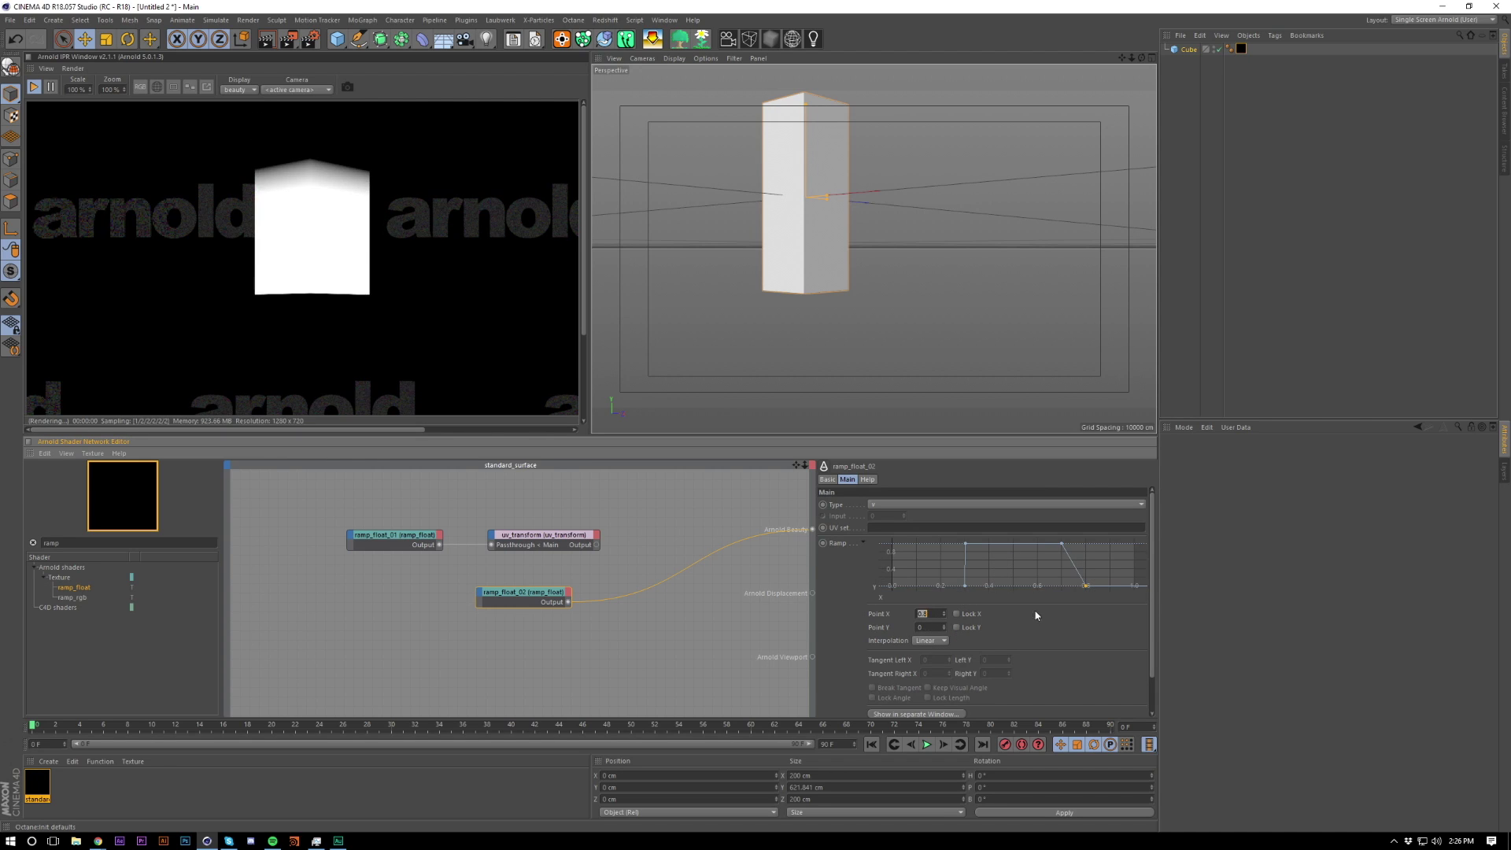
{"action": "double_click", "coordinate": [926, 616]}
{"action": "type", "text": "0.7"}
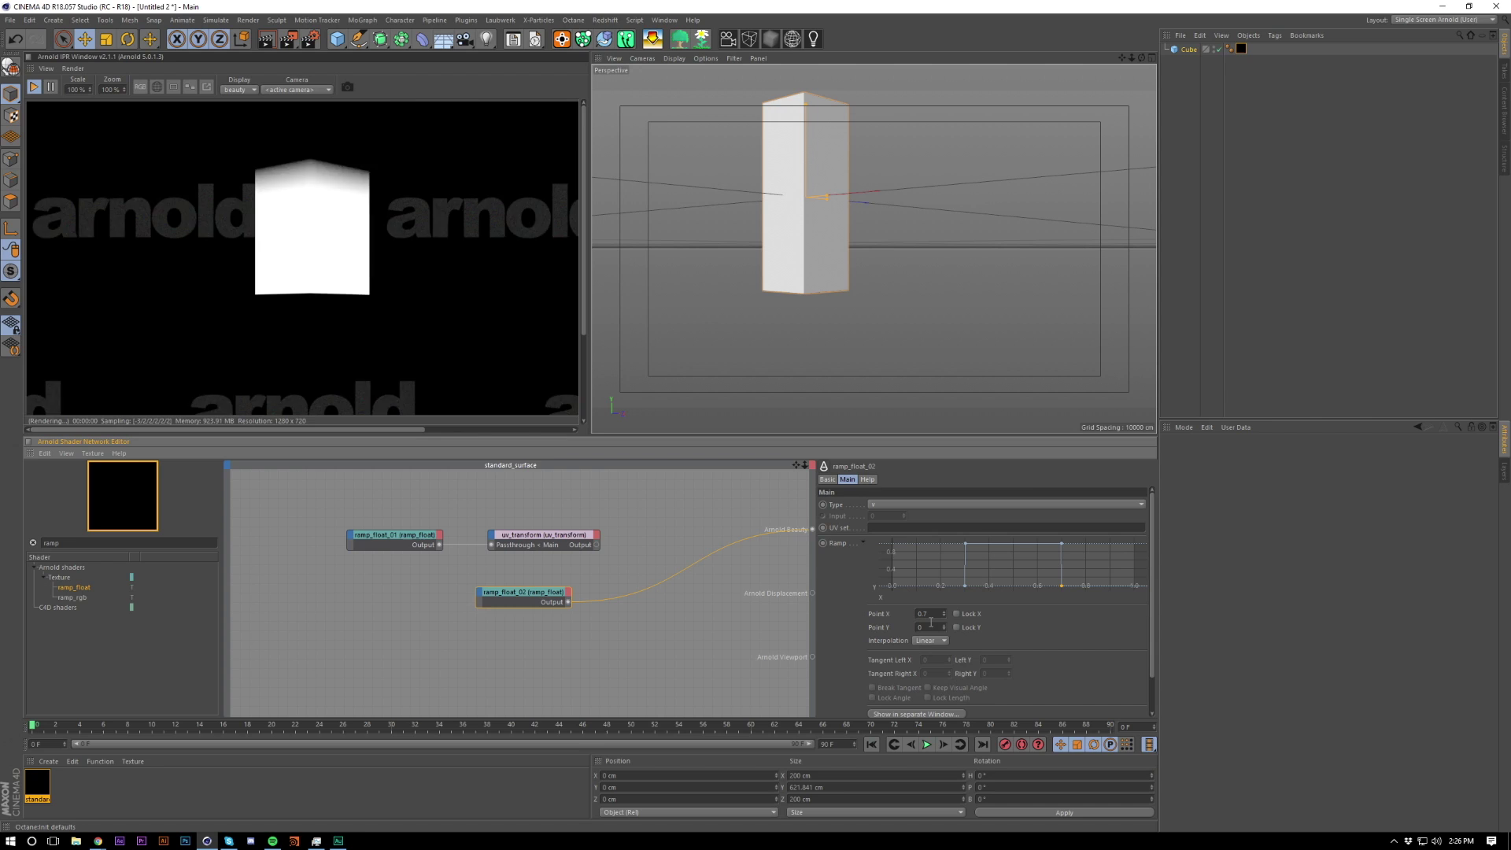
{"action": "key", "text": "Return"}
{"action": "scroll", "coordinate": [825, 91], "scroll_direction": "up", "scroll_amount": 6}
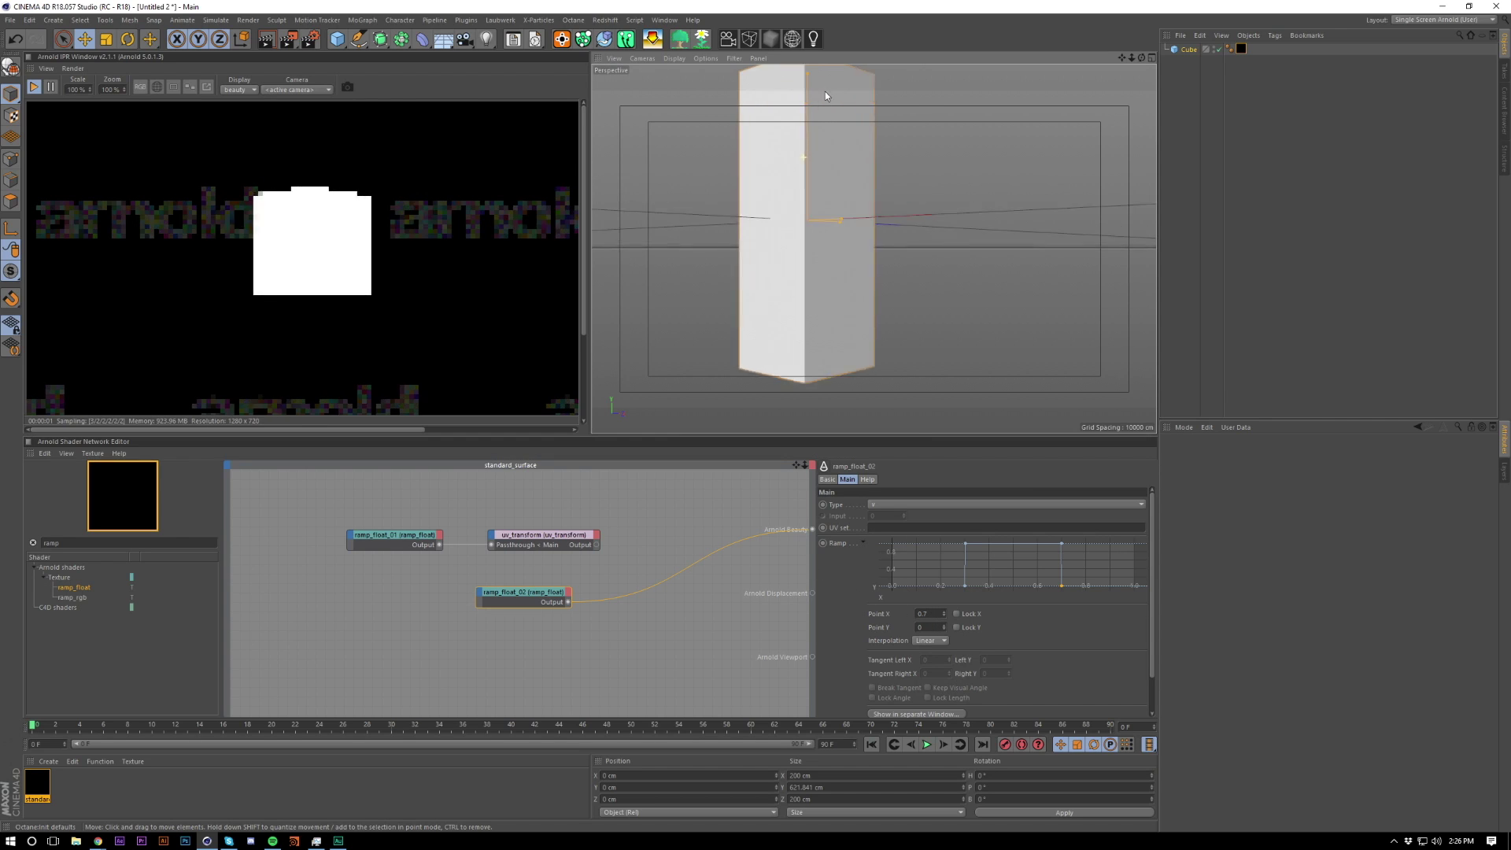
{"action": "scroll", "coordinate": [852, 265], "scroll_direction": "down", "scroll_amount": 5}
{"action": "left_click_drag", "start_coordinate": [791, 285], "coordinate": [801, 329], "text": "alt"}
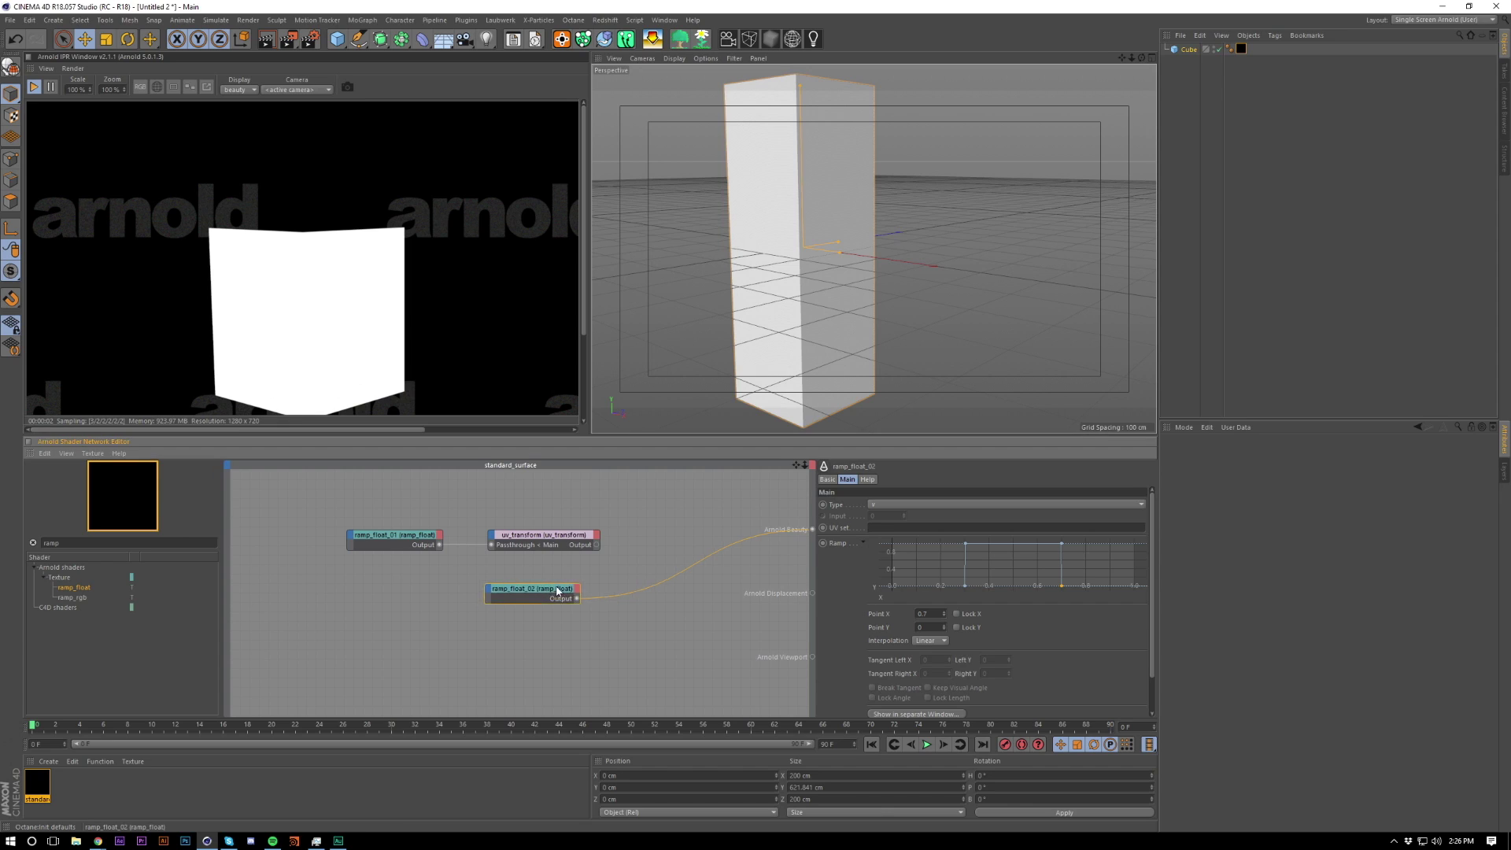
Step: Move ramp_float_02 just below the uv_transform and add a layer_color node beside them
{"action": "left_click_drag", "start_coordinate": [523, 592], "coordinate": [551, 566]}
{"action": "left_click", "coordinate": [342, 576]}
{"action": "double_click", "coordinate": [112, 542]}
{"action": "type", "text": "layer"}
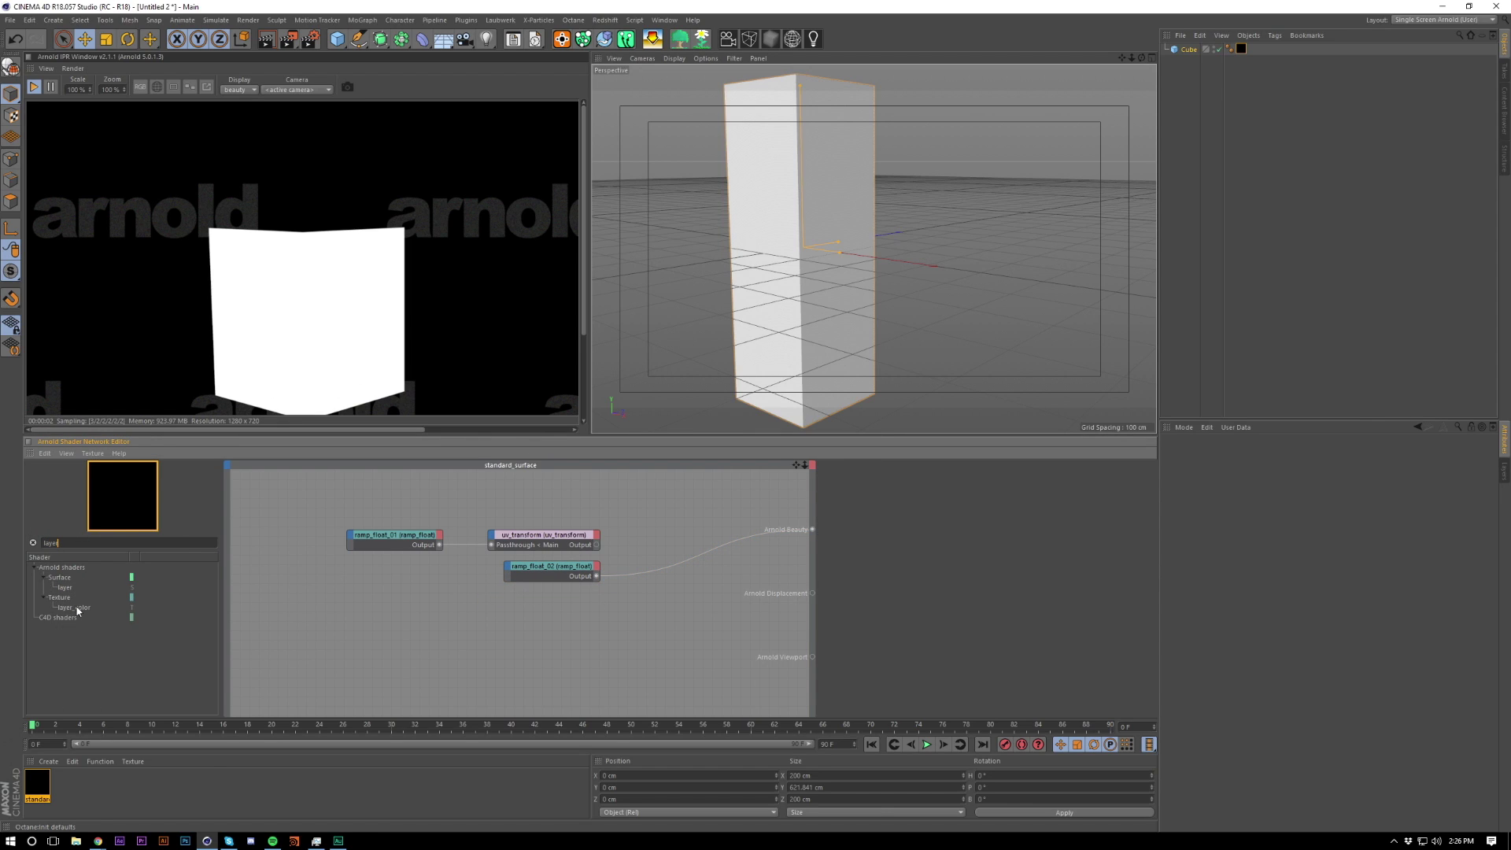
{"action": "left_click_drag", "start_coordinate": [74, 607], "coordinate": [677, 537]}
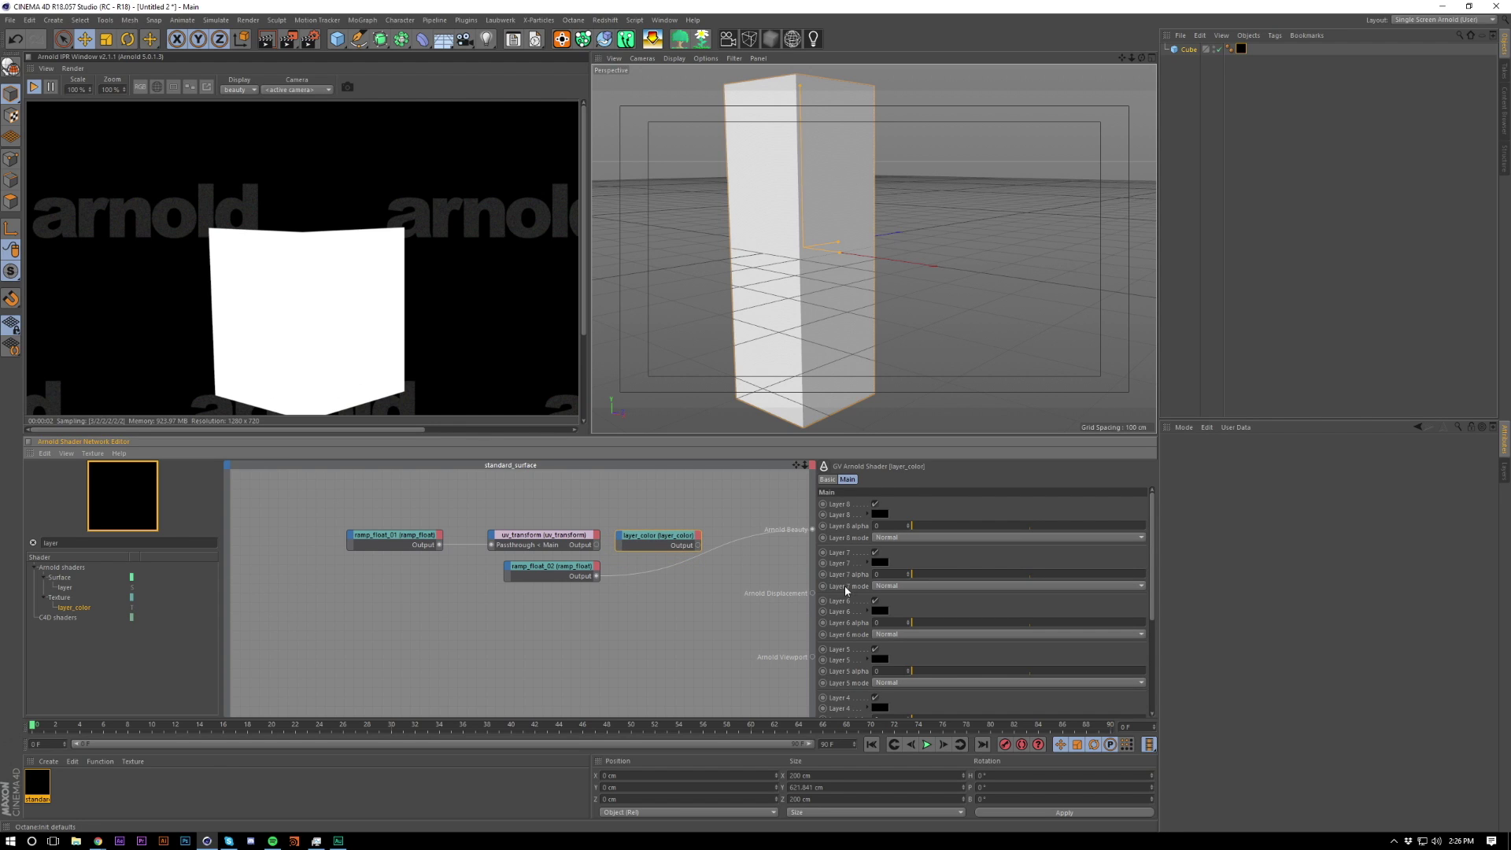
Step: Connect the uv_transform to the layer_color's Layer 1 and send layer_color to Arnold Beauty
{"action": "scroll", "coordinate": [846, 590], "scroll_direction": "down", "scroll_amount": 5}
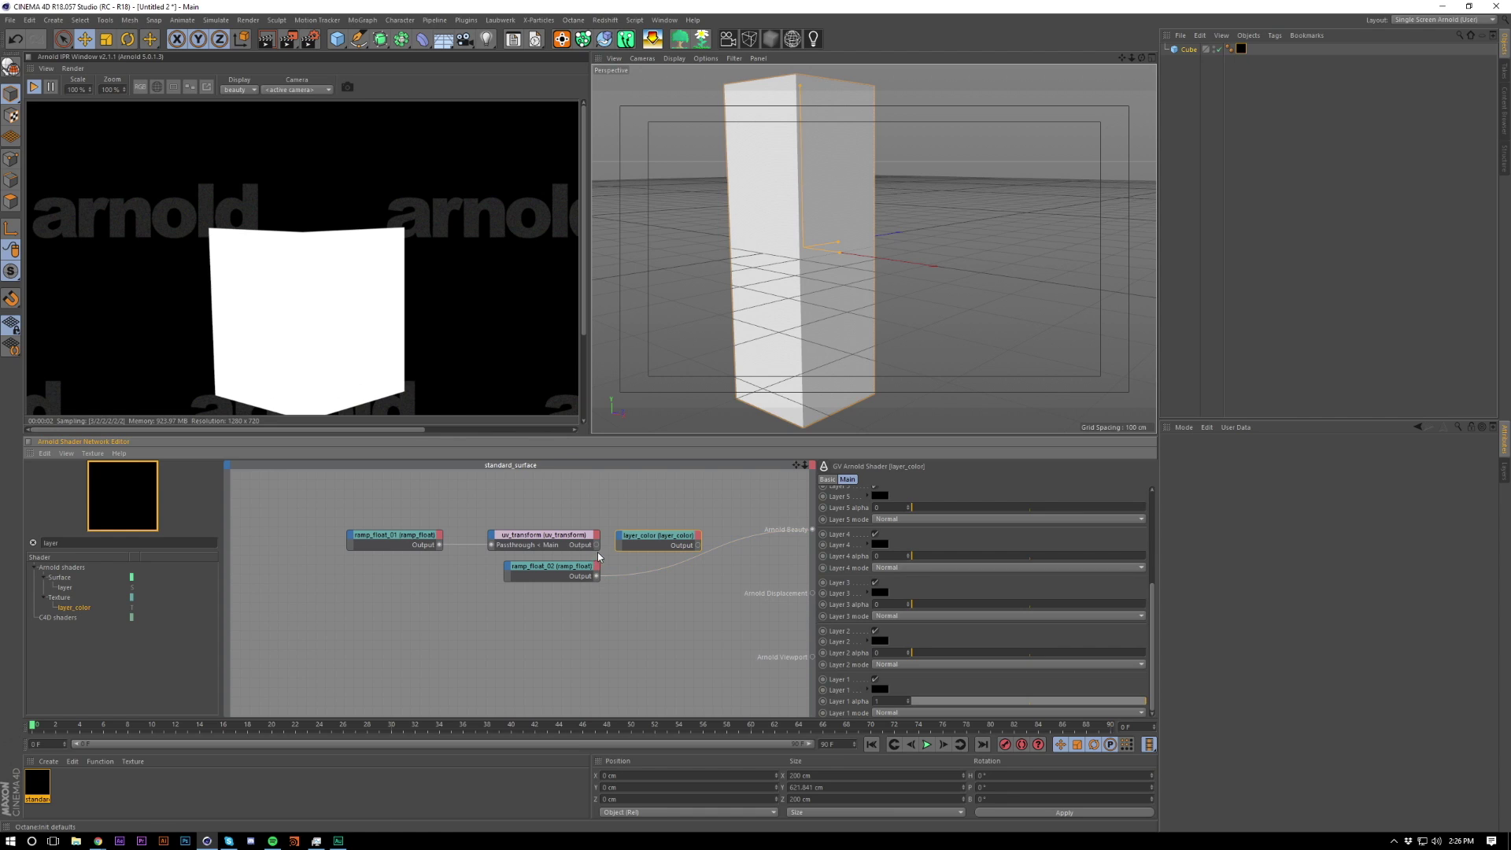
{"action": "left_click_drag", "start_coordinate": [597, 545], "coordinate": [619, 538]}
{"action": "mouse_move", "coordinate": [630, 542]}
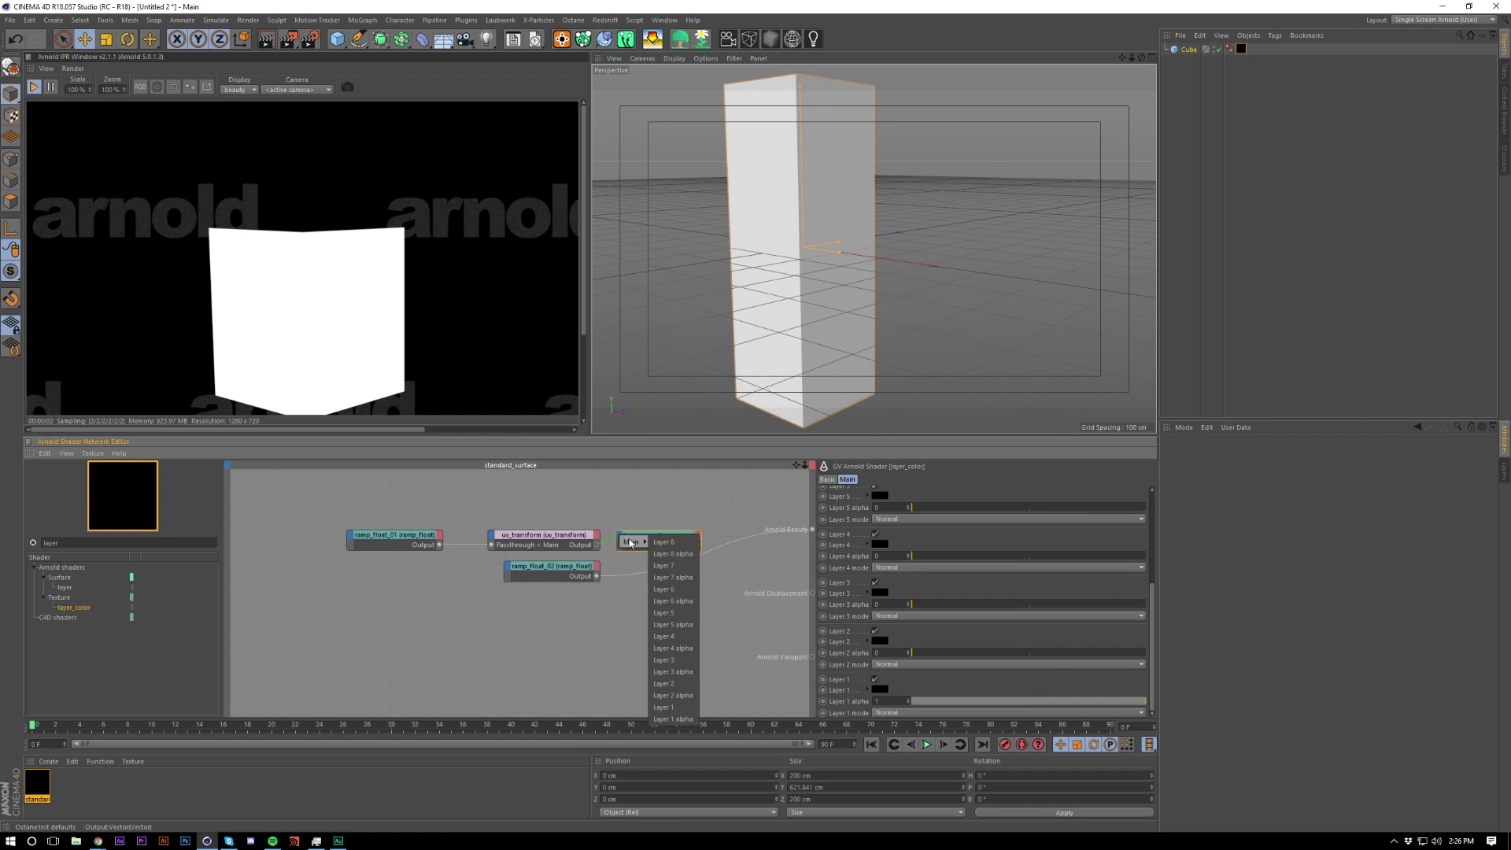
{"action": "left_click", "coordinate": [666, 705]}
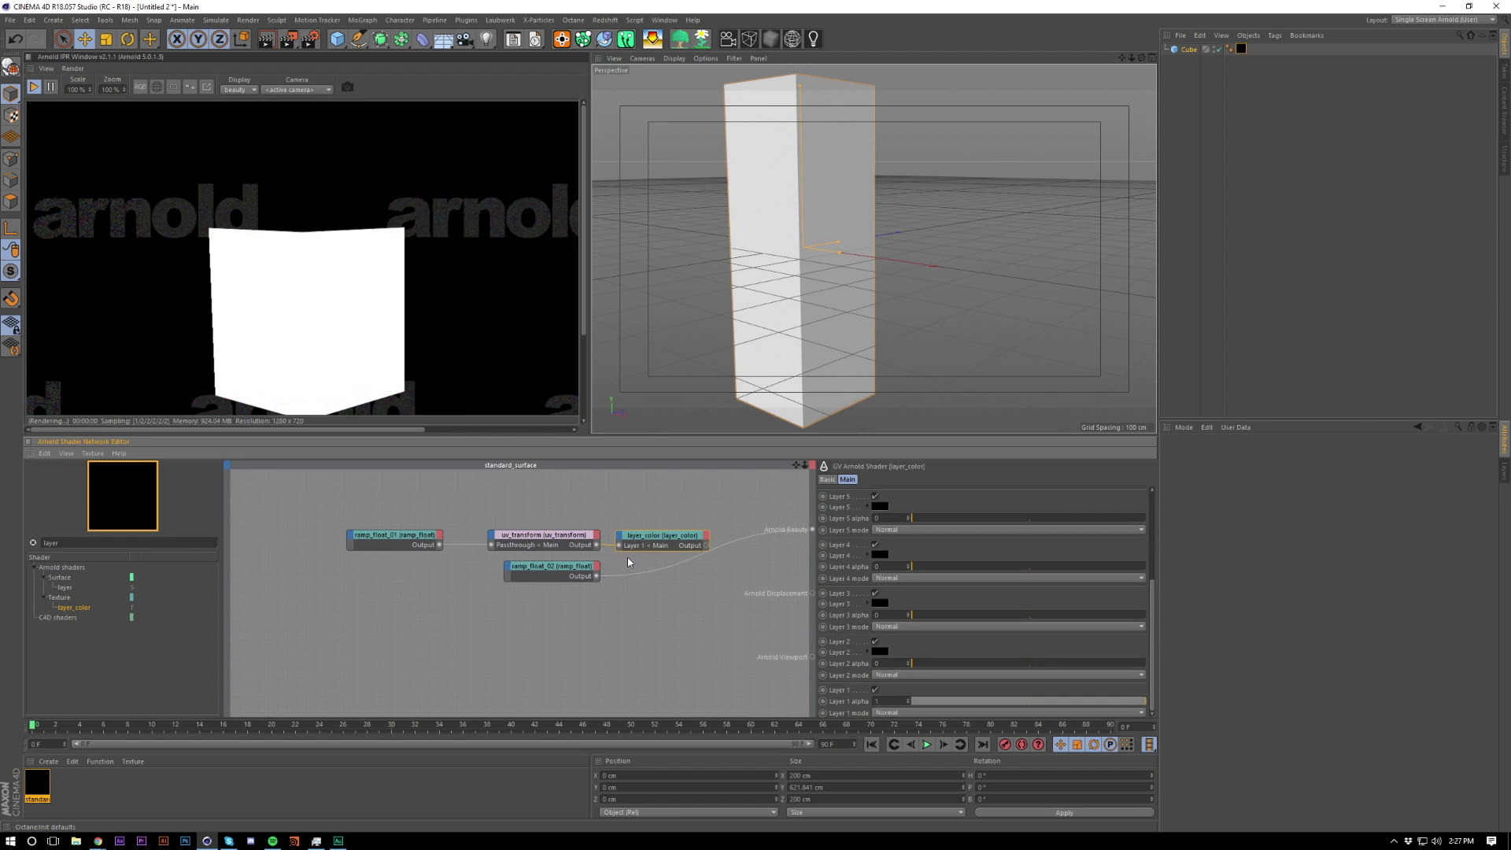
{"action": "key", "text": "a"}
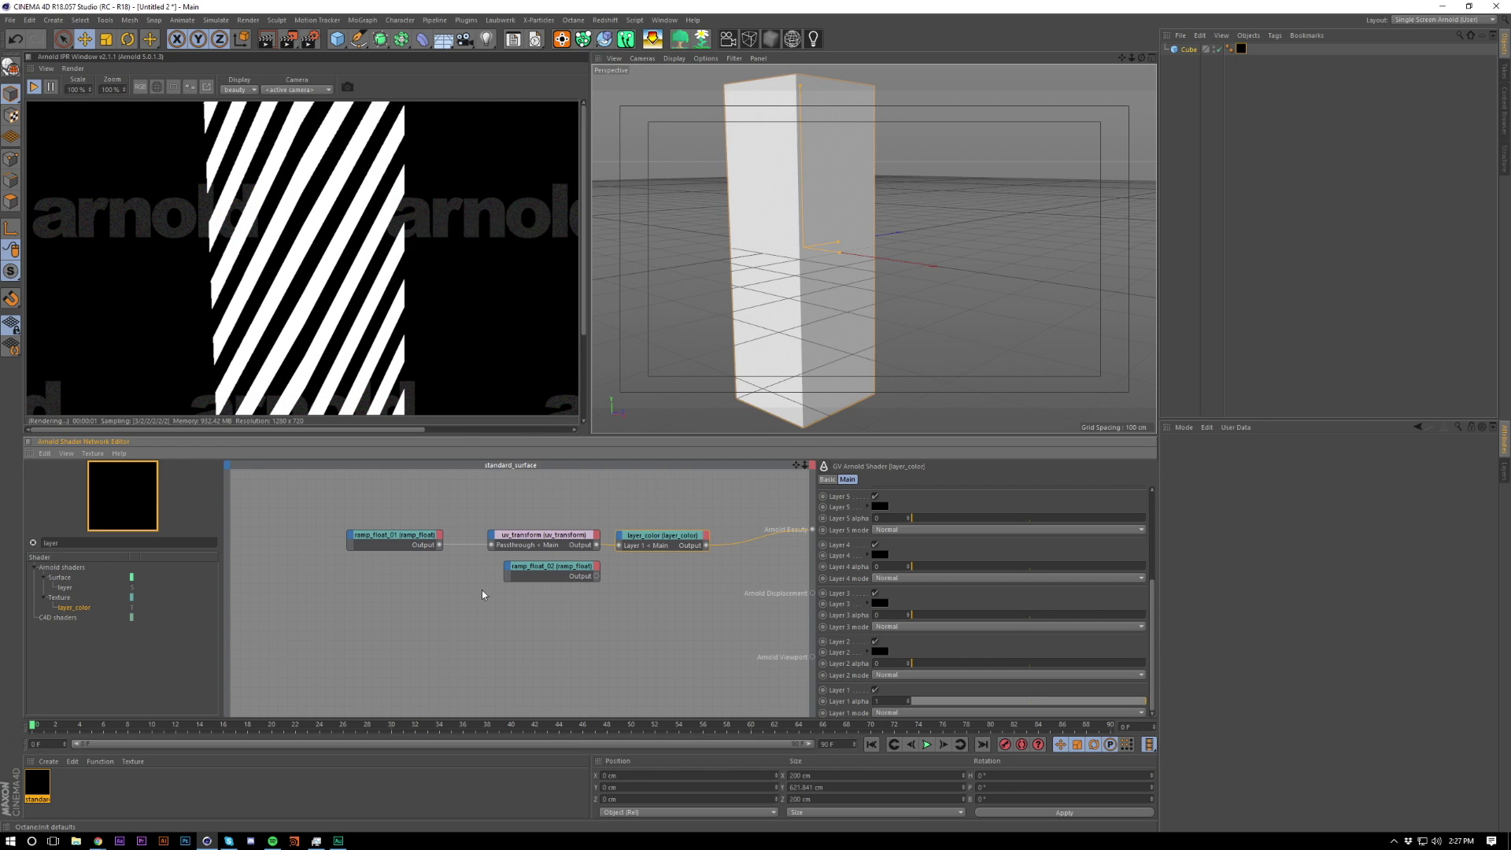
Step: Connect ramp_float_02 to the layer_color's Layer 1 alpha and check the masked stripes on the pillar
{"action": "left_click", "coordinate": [620, 540]}
{"action": "mouse_move", "coordinate": [633, 541]}
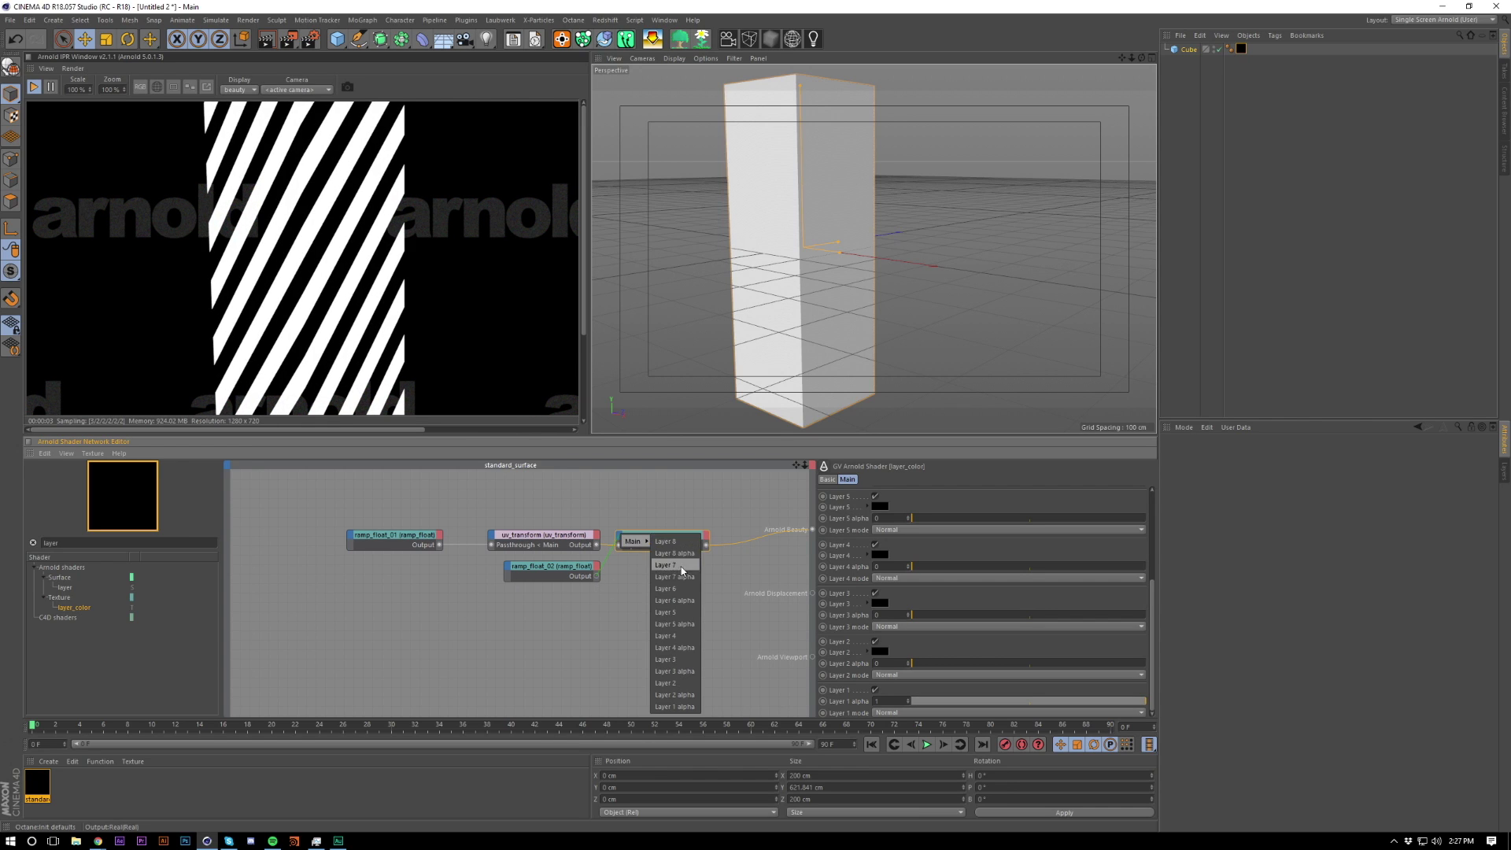
{"action": "left_click", "coordinate": [676, 707]}
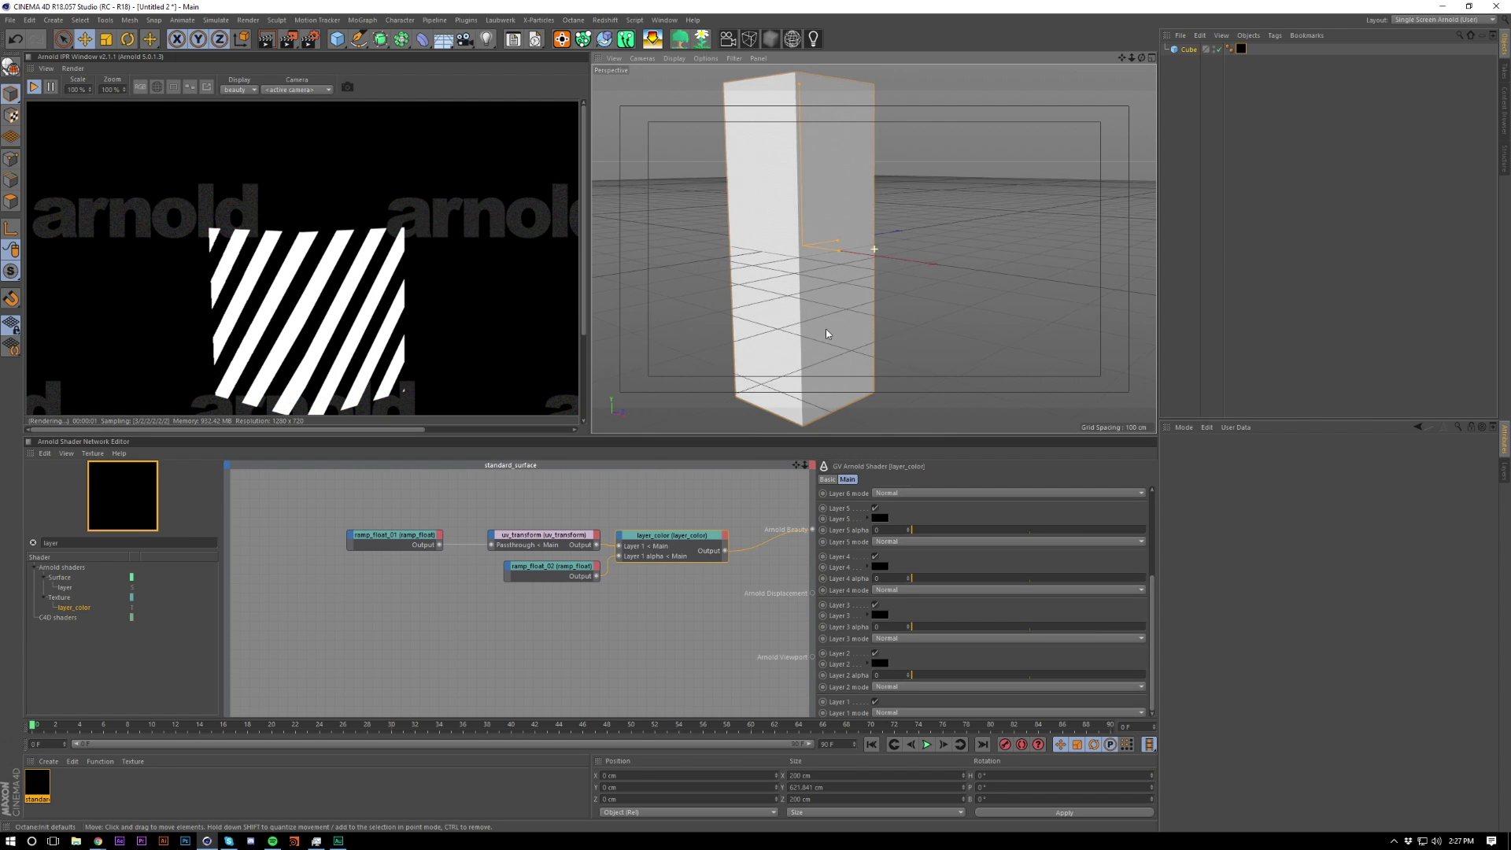
{"action": "middle_click_drag", "start_coordinate": [784, 417], "coordinate": [777, 374], "text": "alt"}
{"action": "left_click_drag", "start_coordinate": [795, 315], "coordinate": [798, 296], "text": "alt"}
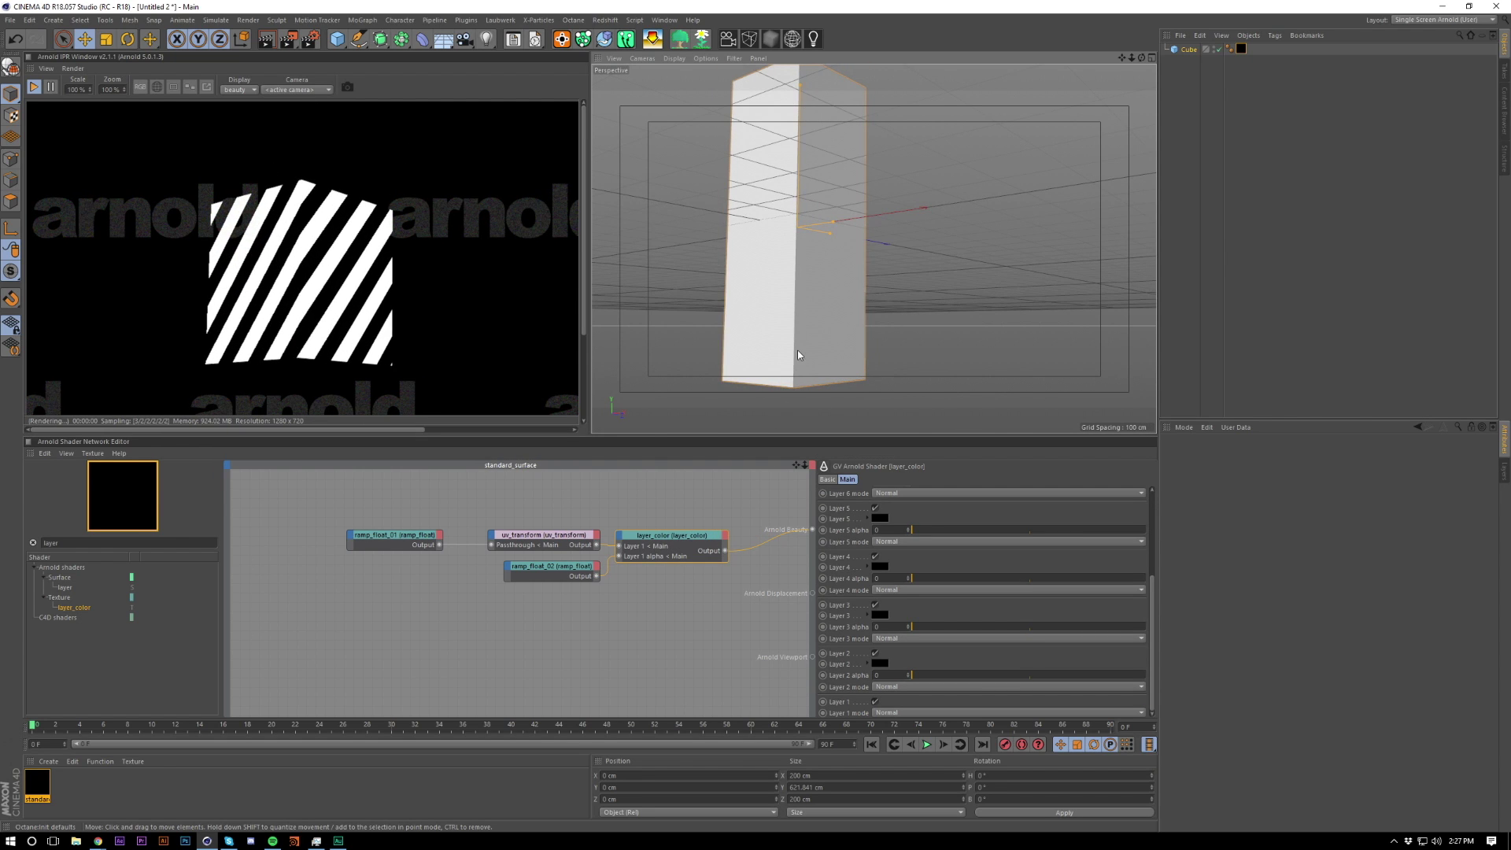
Step: Soften the mask's lower edge by setting the upper-left point of ramp_float_02's curve to X 0.4
{"action": "left_click", "coordinate": [563, 571]}
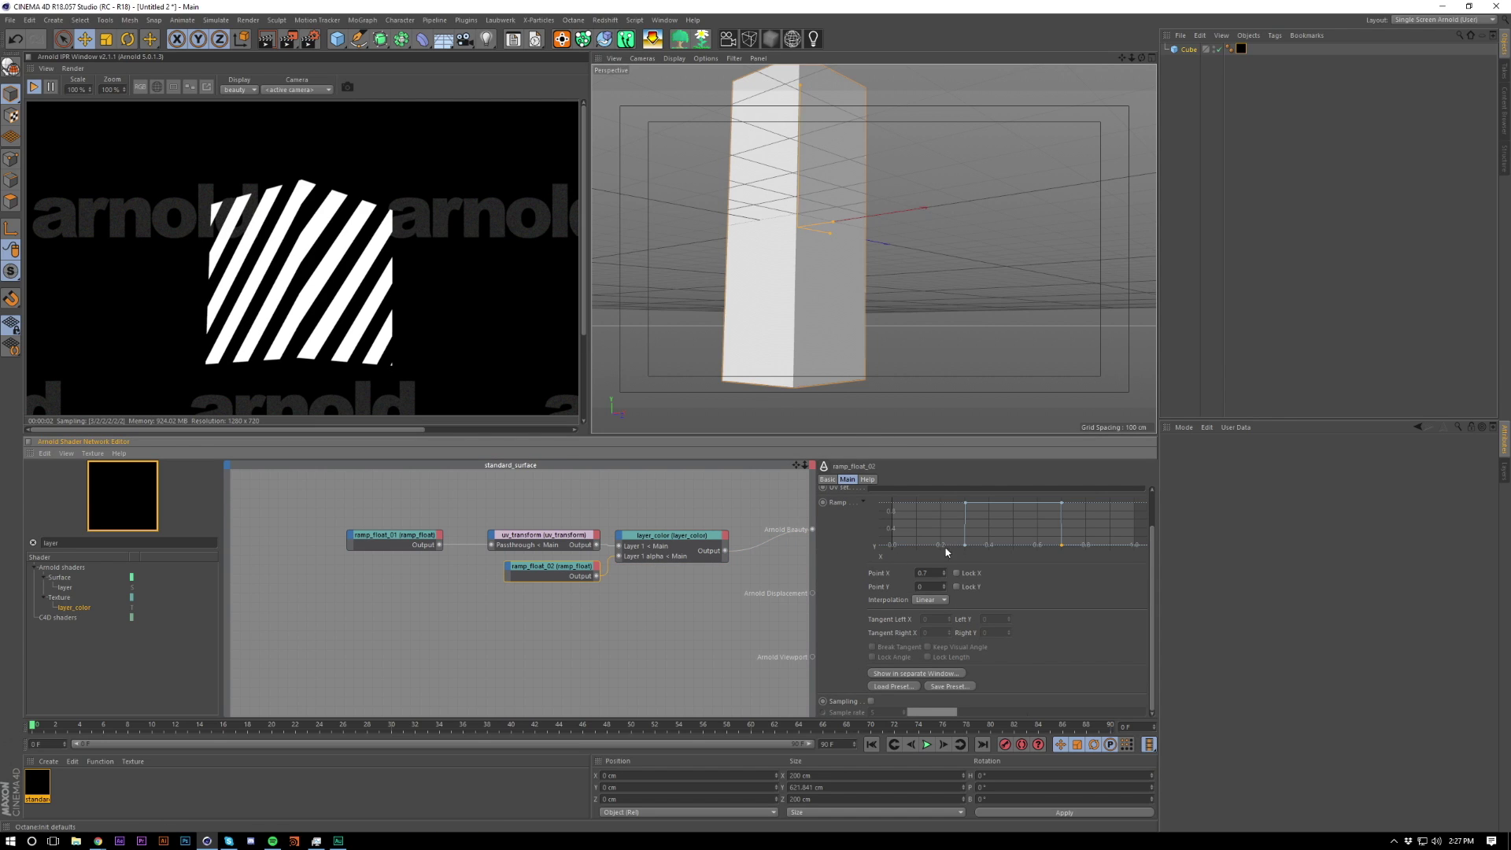
{"action": "left_click_drag", "start_coordinate": [965, 504], "coordinate": [989, 502]}
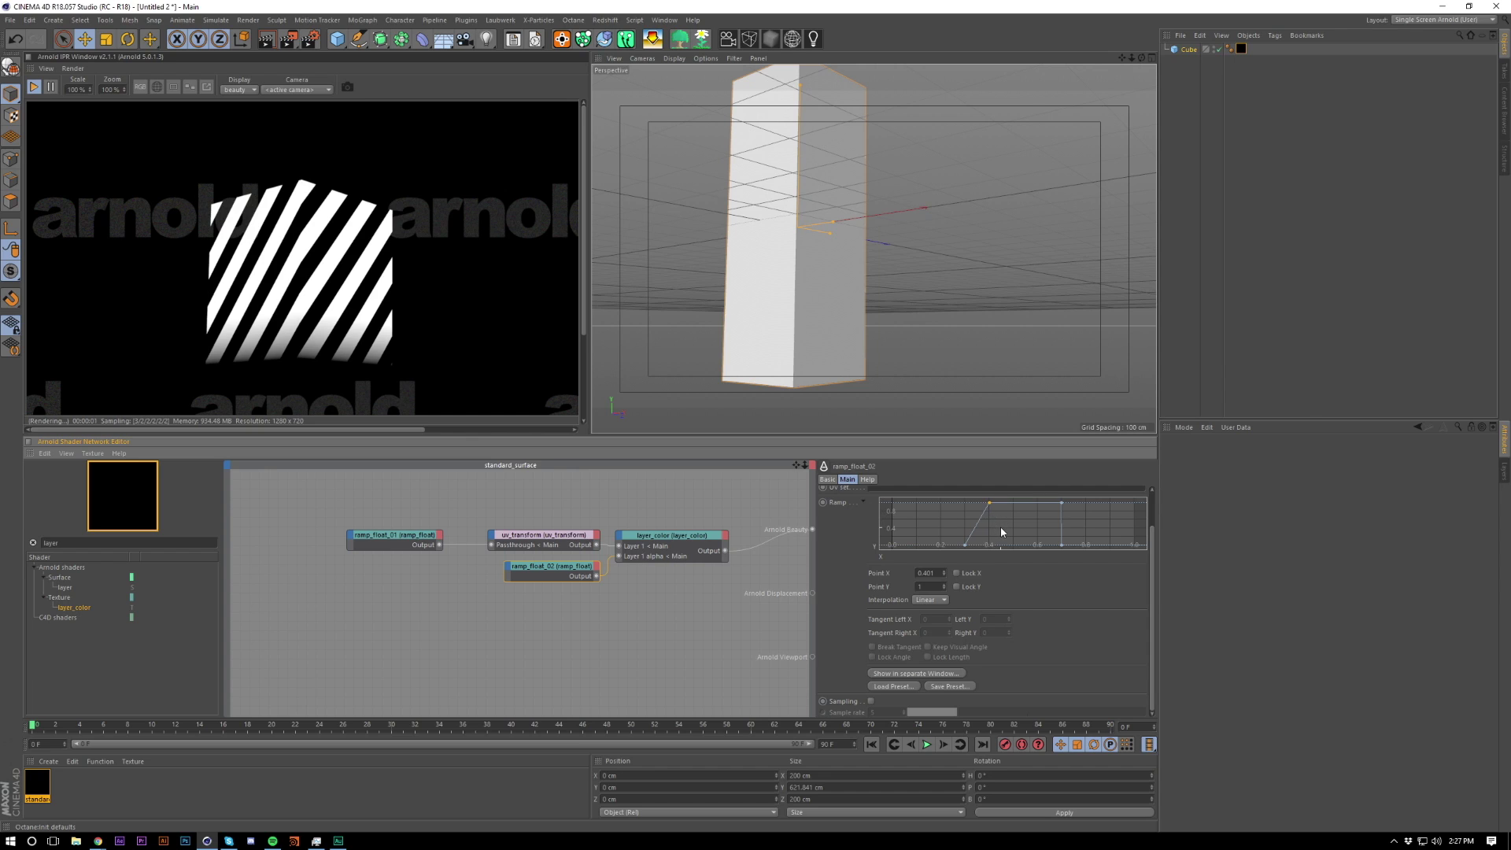
{"action": "left_click", "coordinate": [923, 574]}
{"action": "type", "text": "0.4"}
{"action": "key", "text": "Return"}
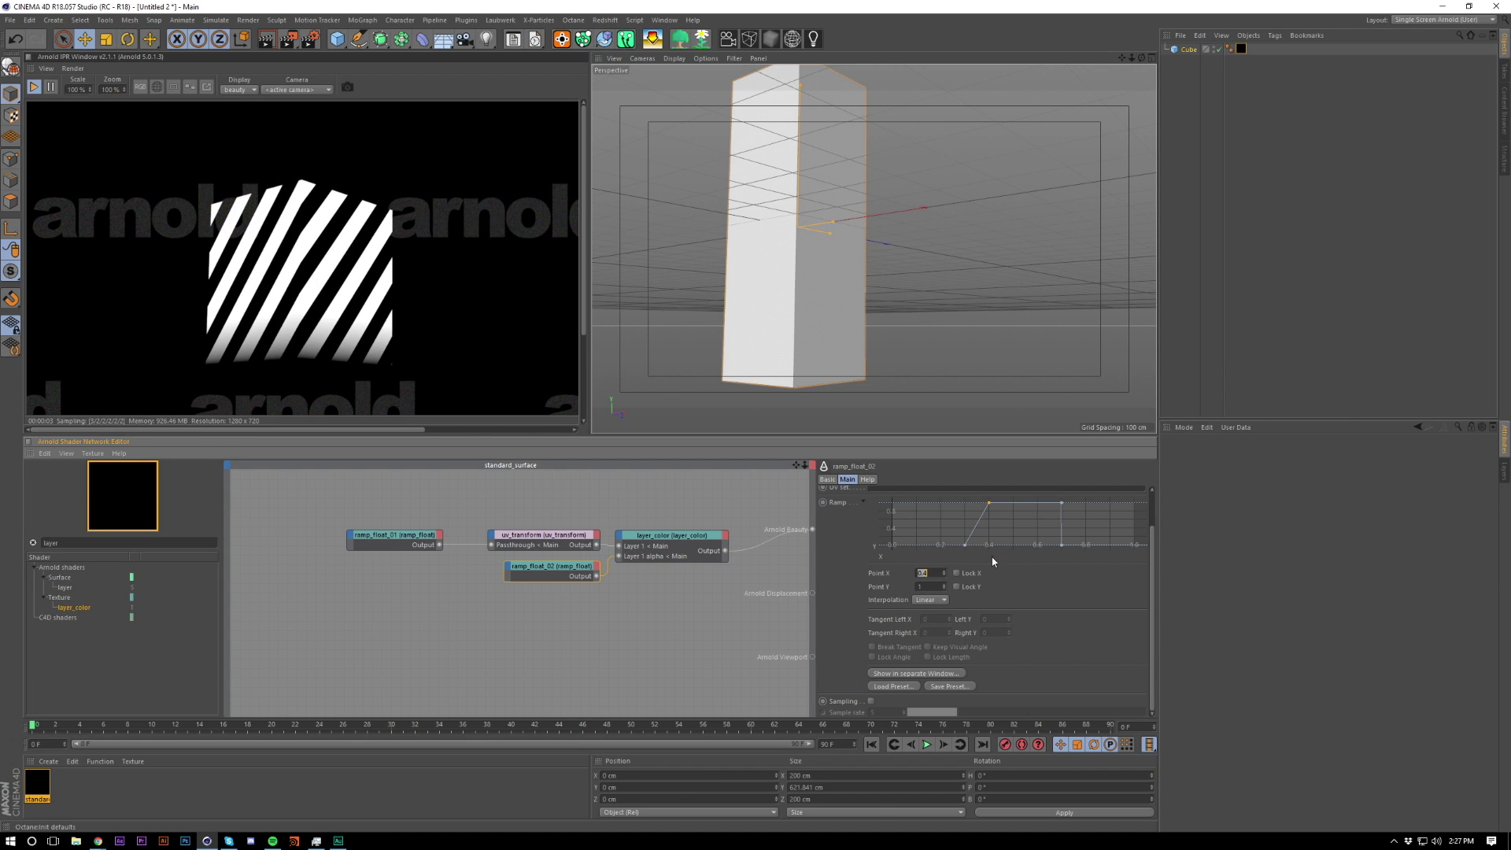
Step: Soften the mask's upper edge by setting the curve's upper-right point to X 0.6, and check the fade on the pillar
{"action": "left_click", "coordinate": [1062, 502]}
{"action": "left_click", "coordinate": [938, 572]}
{"action": "double_click", "coordinate": [936, 573]}
{"action": "type", "text": "0.6"}
{"action": "key", "text": "Return"}
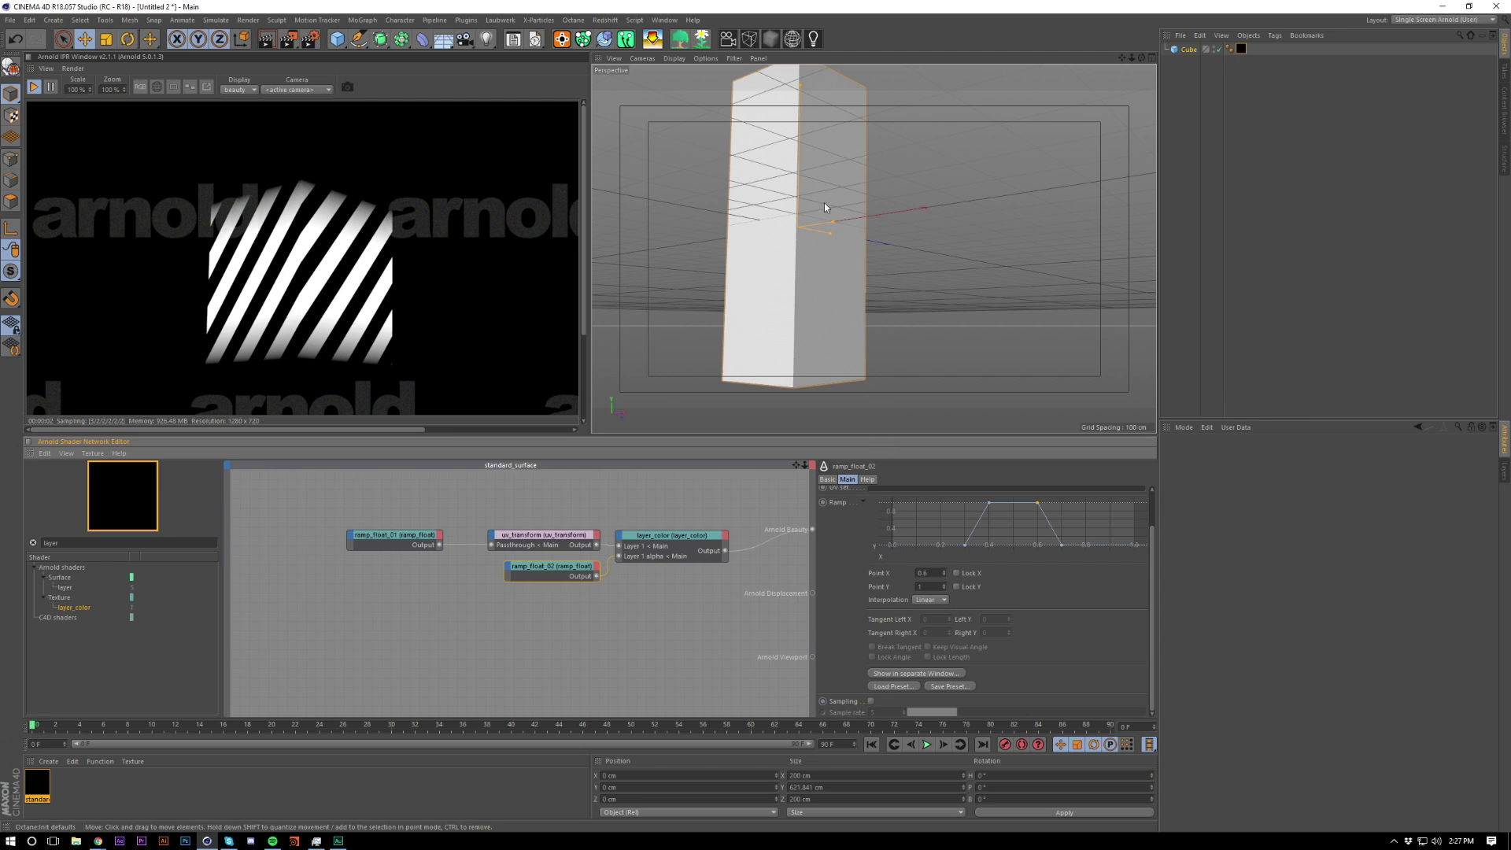
{"action": "left_click_drag", "start_coordinate": [819, 203], "coordinate": [815, 225], "text": "alt"}
{"action": "right_click_drag", "start_coordinate": [800, 227], "coordinate": [807, 214], "text": "alt"}
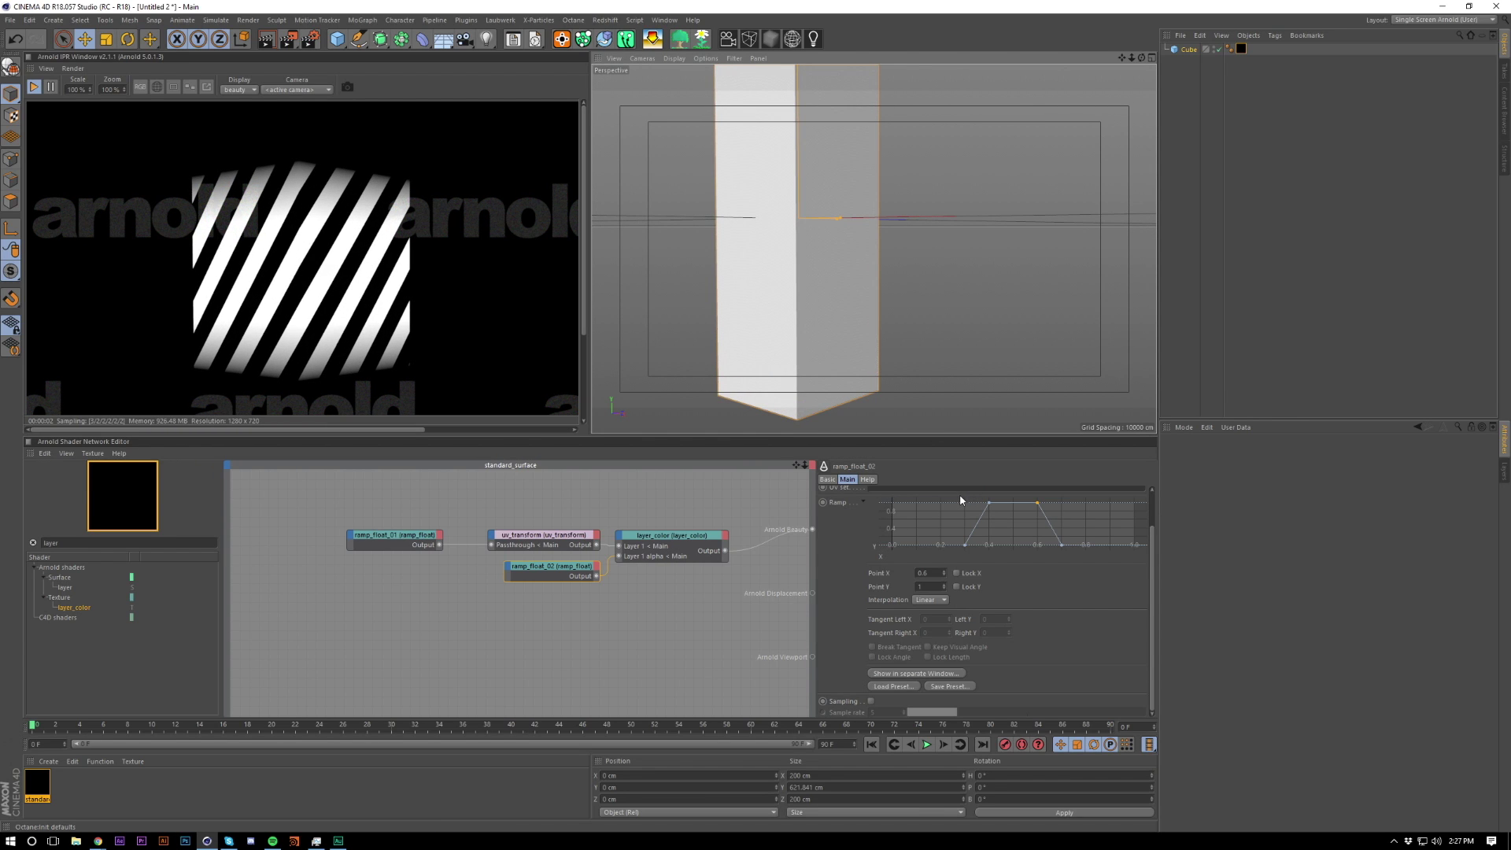
Step: Select all four points of ramp_float_02's curve and change their interpolation to Spline
{"action": "scroll", "coordinate": [960, 494], "scroll_direction": "up", "scroll_amount": 1}
{"action": "left_click_drag", "start_coordinate": [960, 512], "coordinate": [1070, 557]}
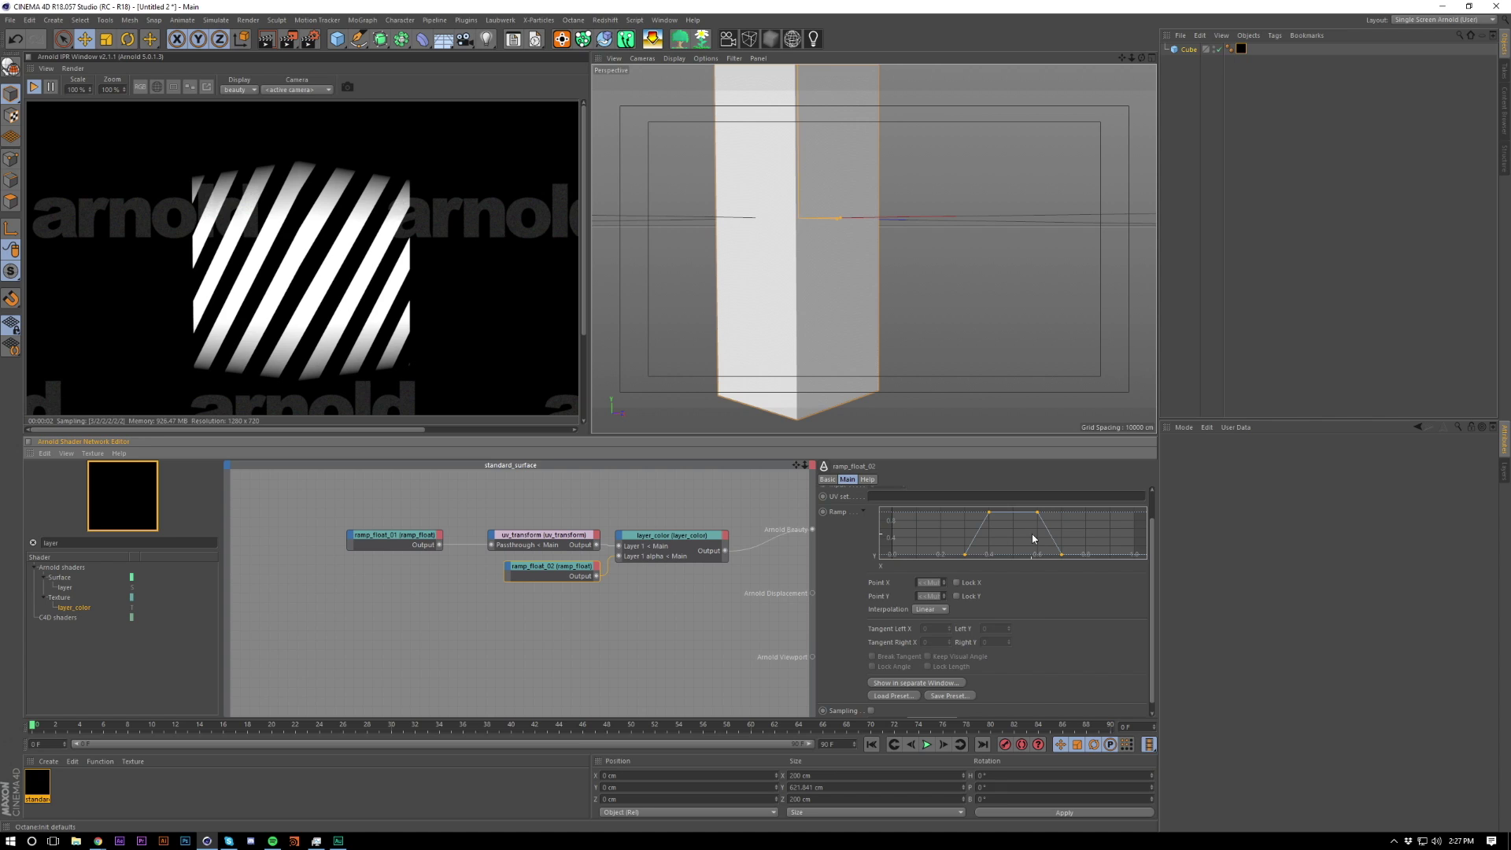
{"action": "key", "text": "s"}
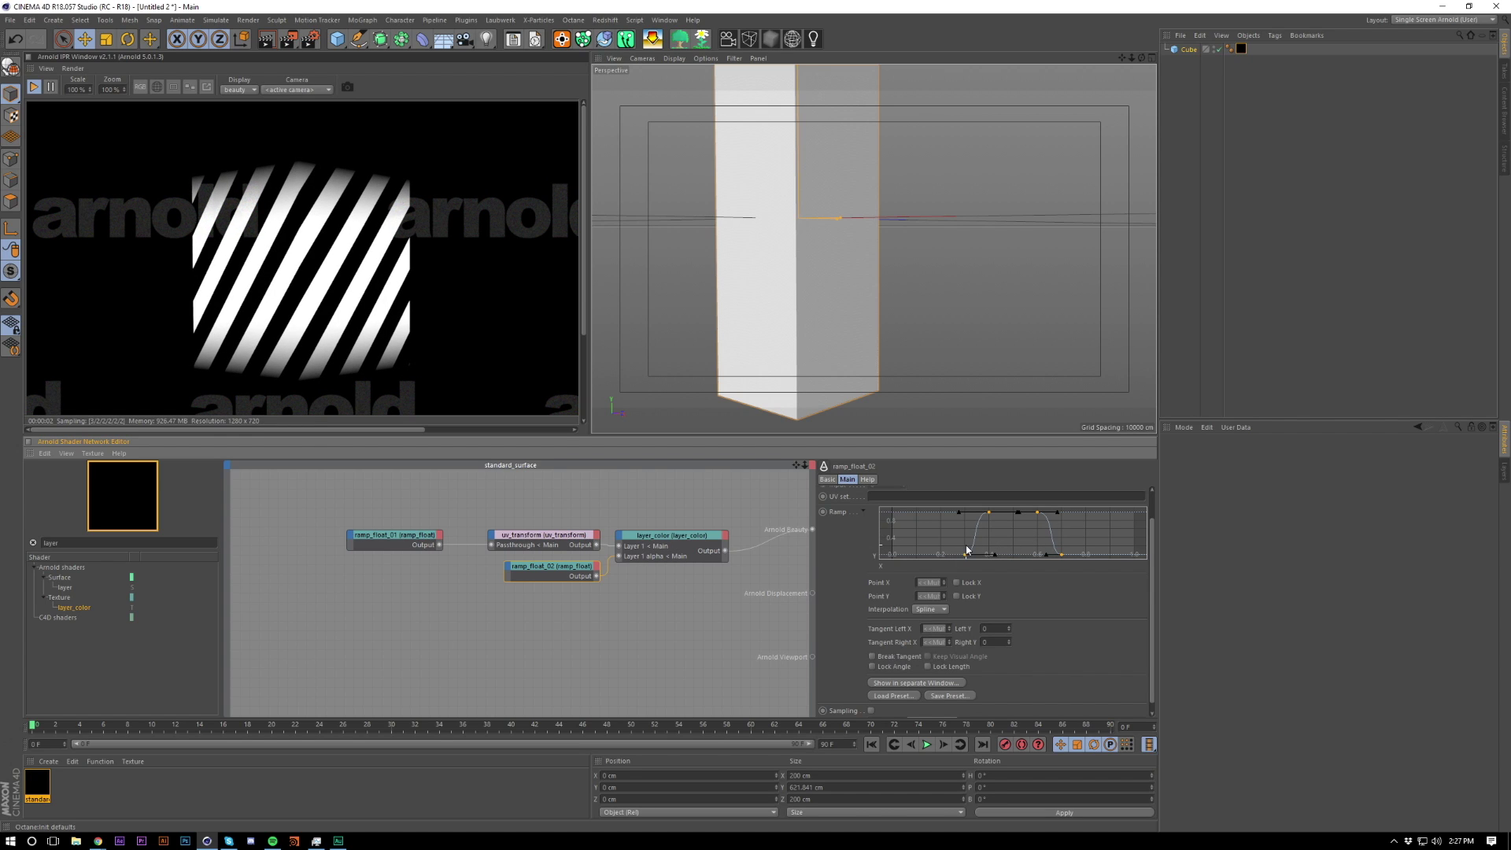
Step: Undo and redo the Spline interpolation on ramp_float_02's curve to compare its shape and the mask's fade on the pillar
{"action": "key", "text": "ctrl+z"}
{"action": "key", "text": "ctrl+z"}
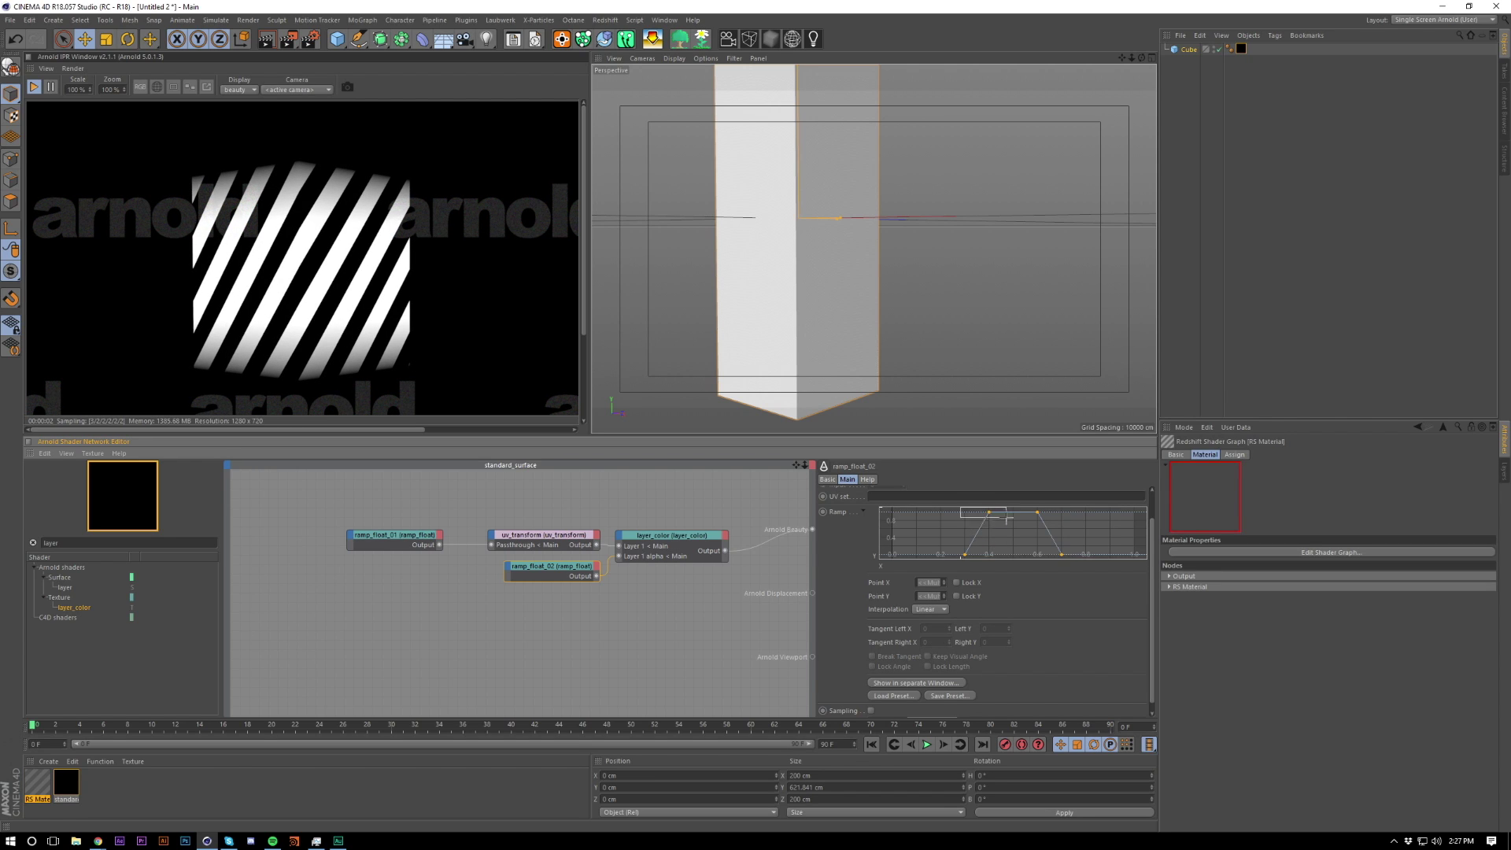
{"action": "key", "text": "ctrl+y"}
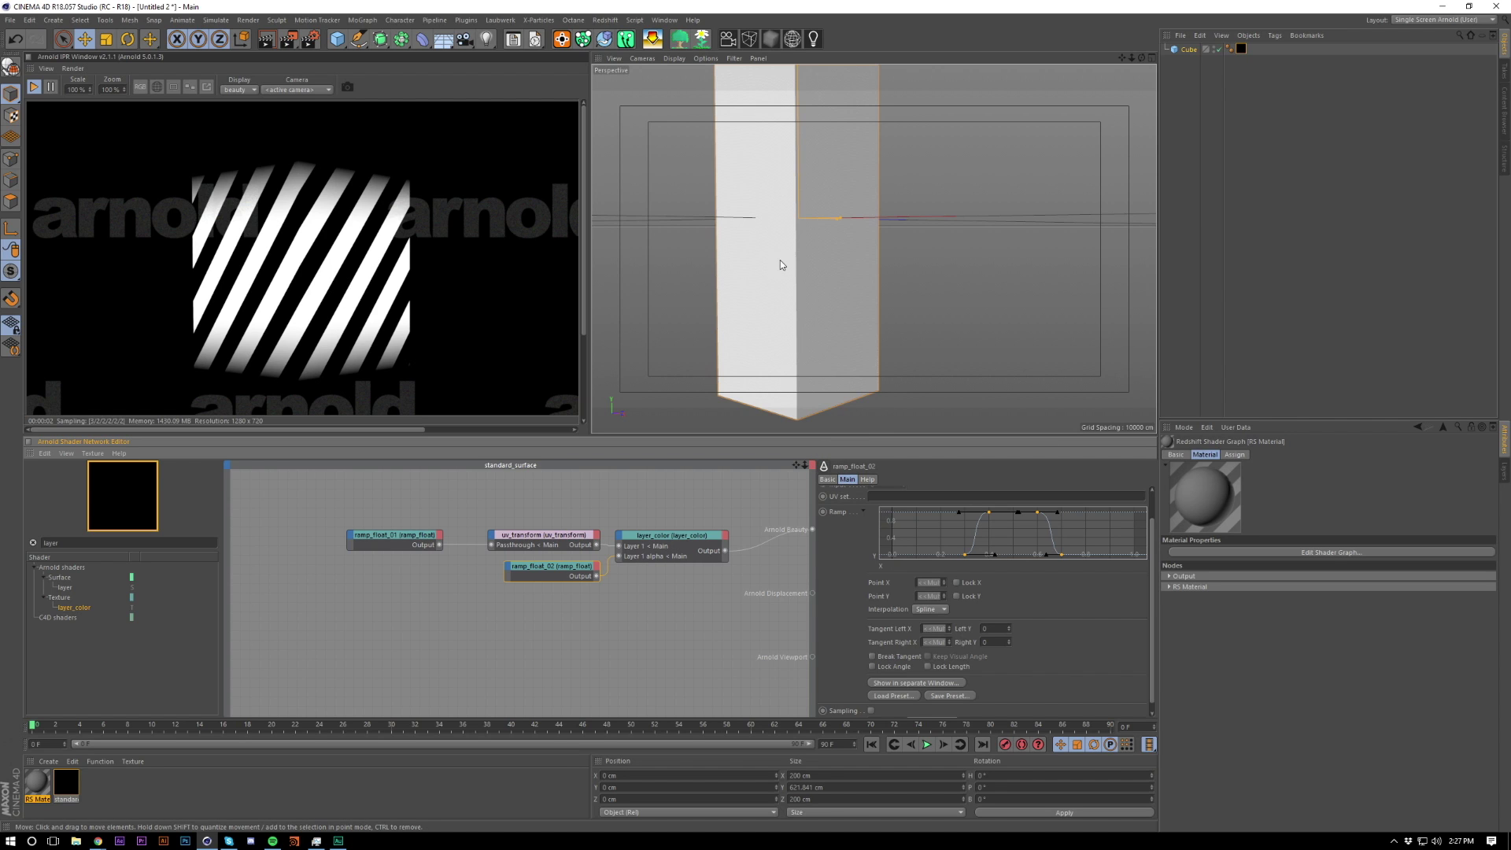
{"action": "left_click_drag", "start_coordinate": [781, 264], "coordinate": [908, 317], "text": "alt"}
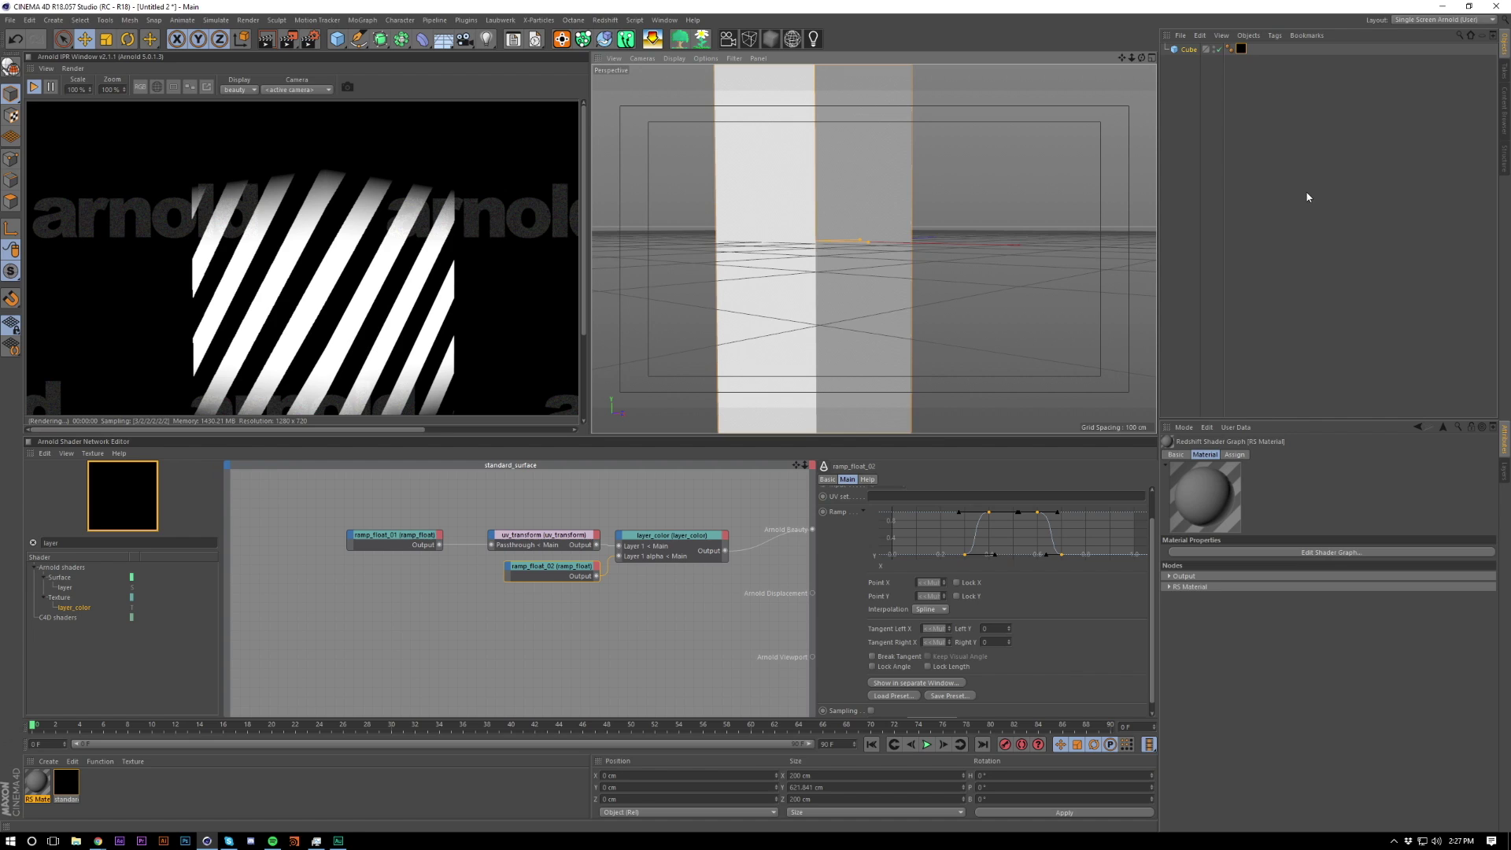
Step: Search the shader list for "bit" and add a Bitmap shader below ramp_float_02 without choosing an image yet
{"action": "double_click", "coordinate": [50, 543]}
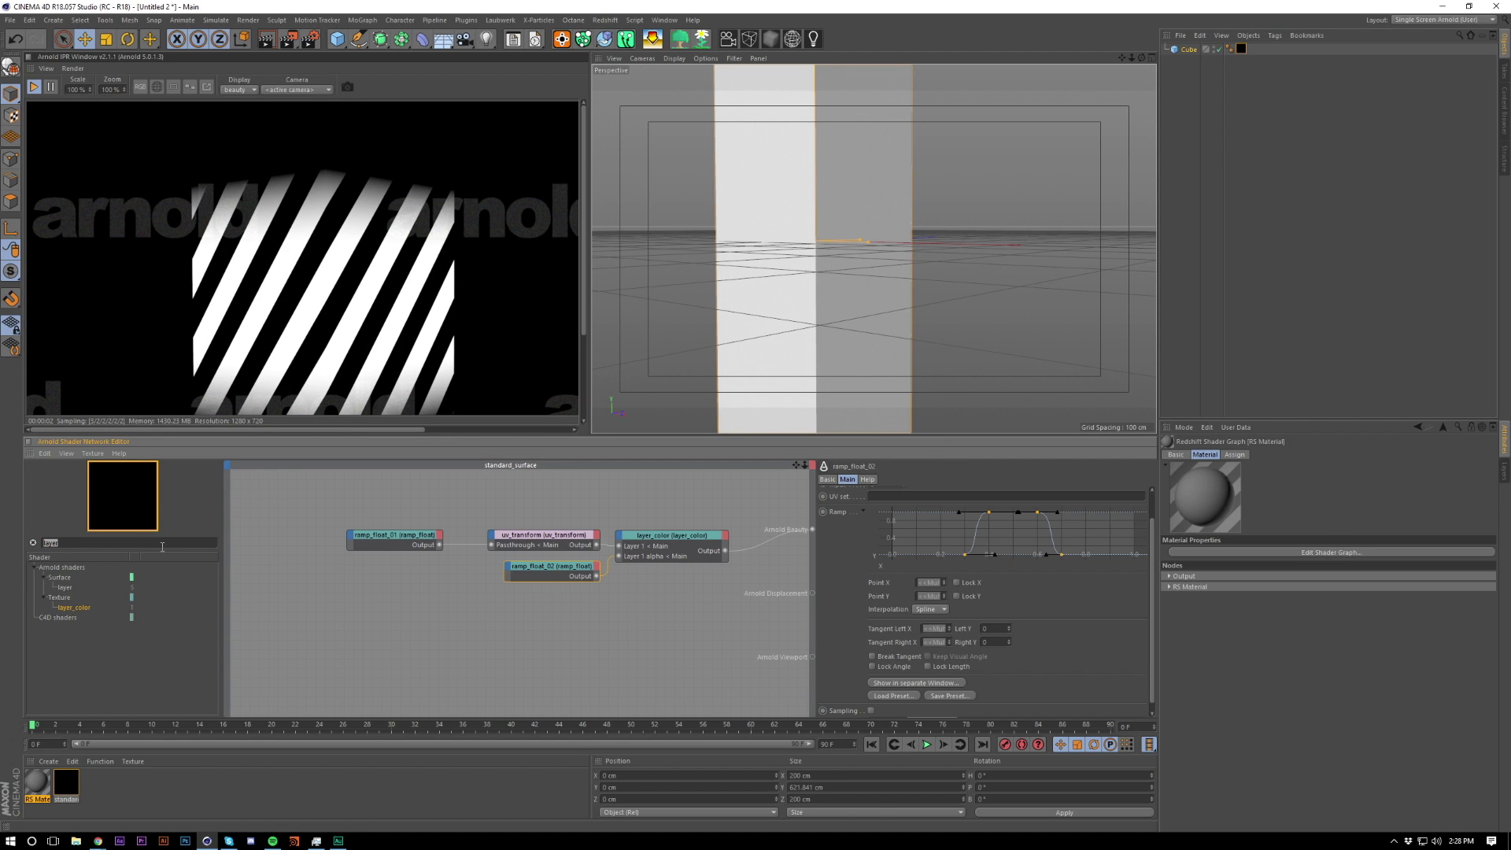
{"action": "type", "text": "bit"}
{"action": "left_click_drag", "start_coordinate": [803, 253], "coordinate": [813, 306], "text": "alt"}
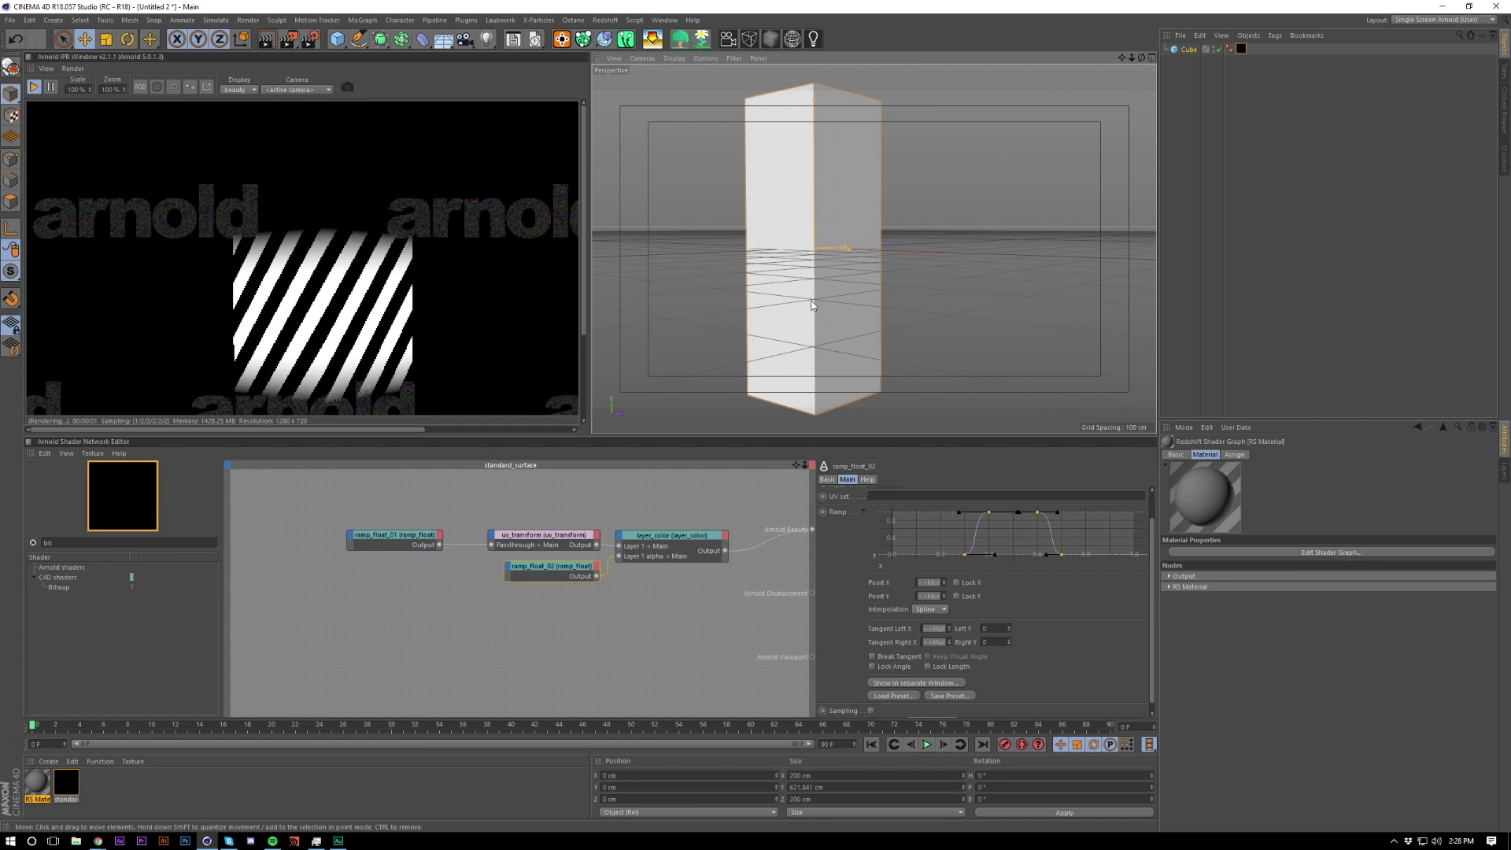
{"action": "left_click", "coordinate": [712, 542]}
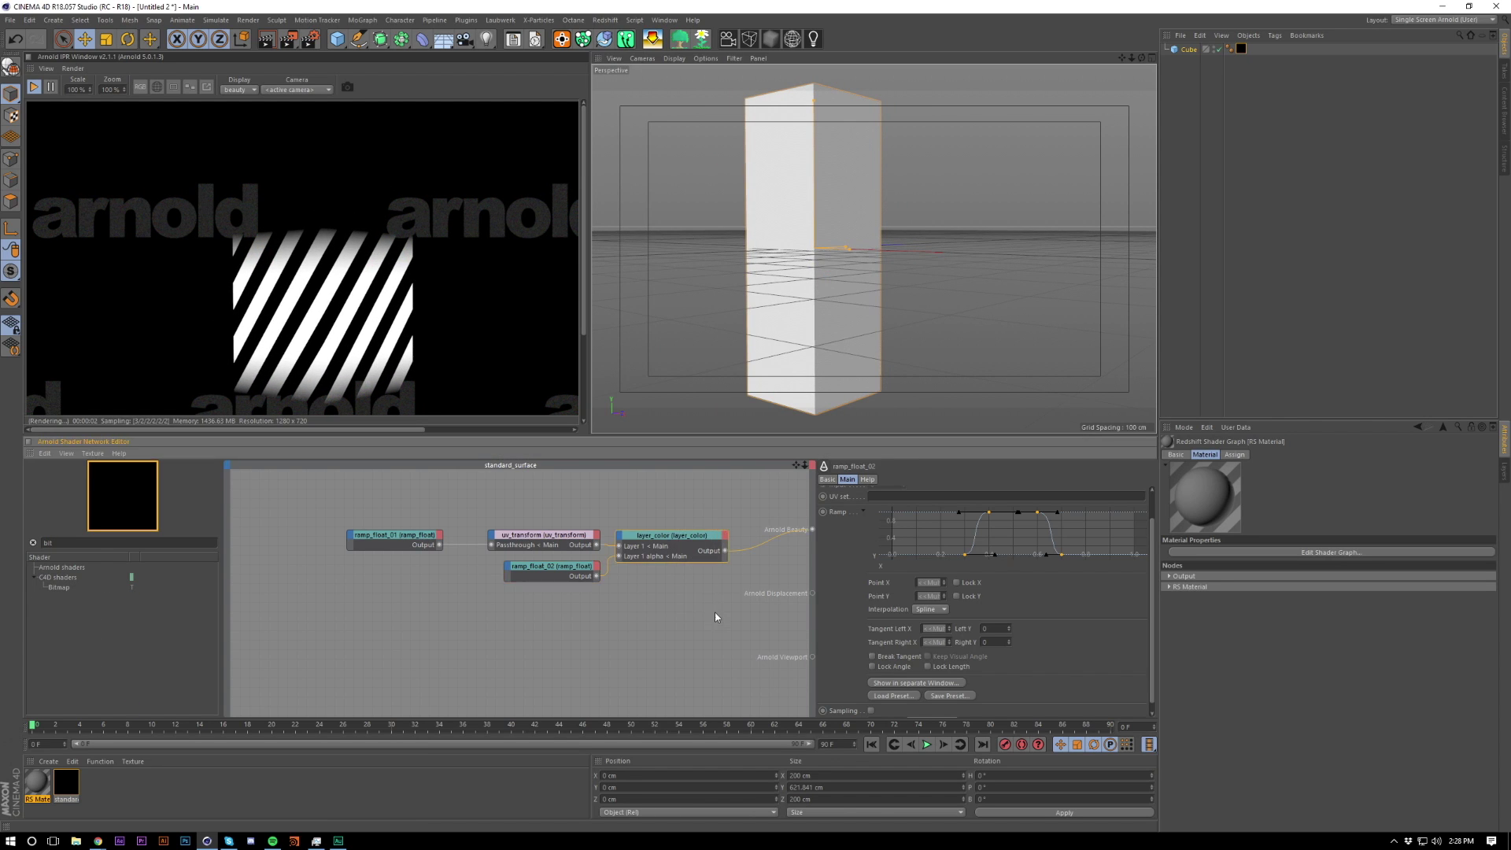
{"action": "scroll", "coordinate": [859, 614], "scroll_direction": "down", "scroll_amount": 2}
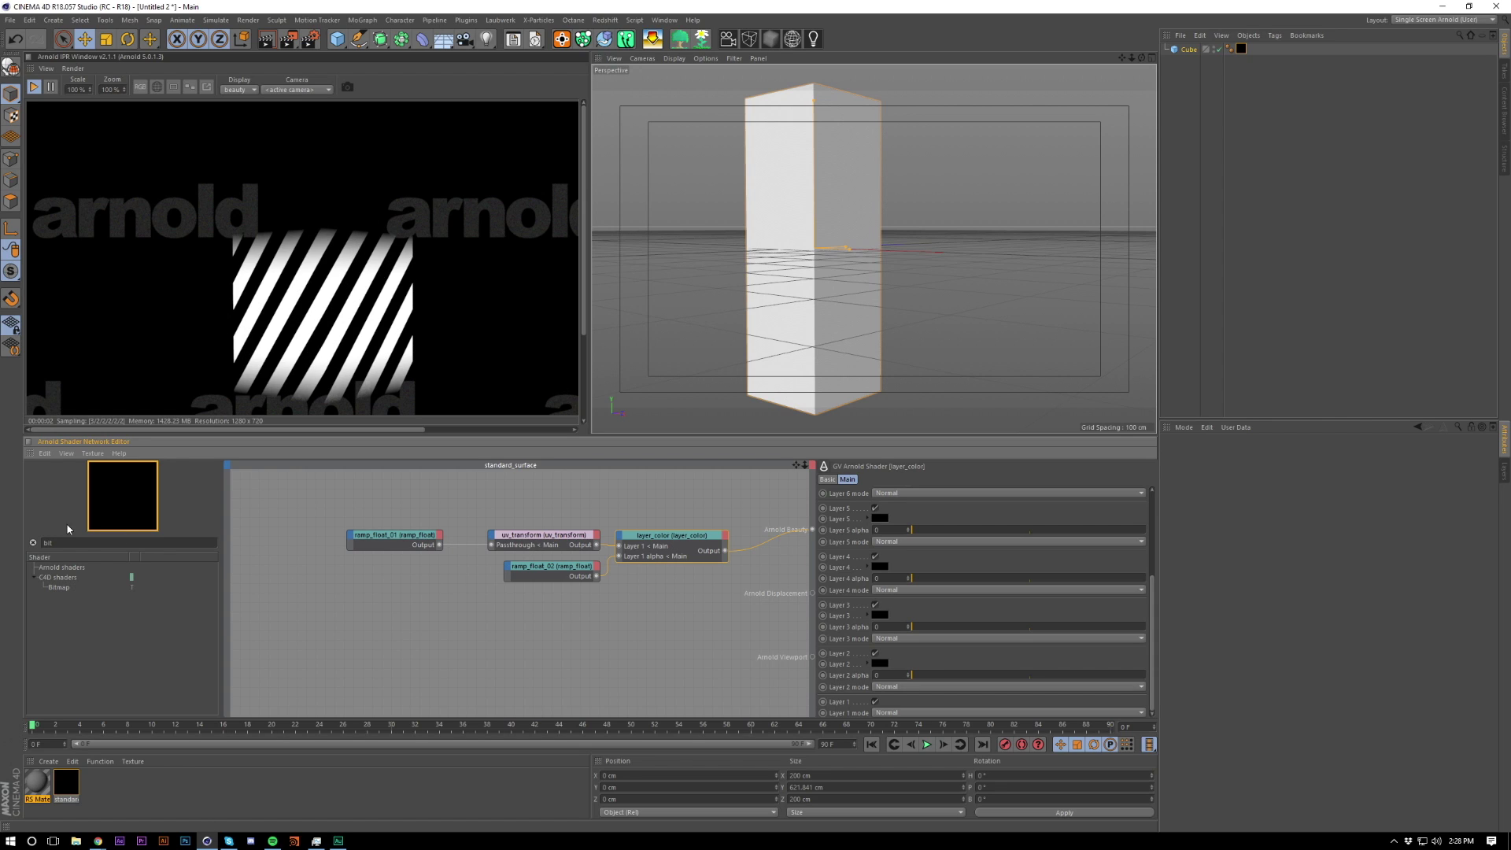
{"action": "left_click_drag", "start_coordinate": [82, 543], "coordinate": [13, 541]}
{"action": "left_click_drag", "start_coordinate": [54, 596], "coordinate": [547, 620]}
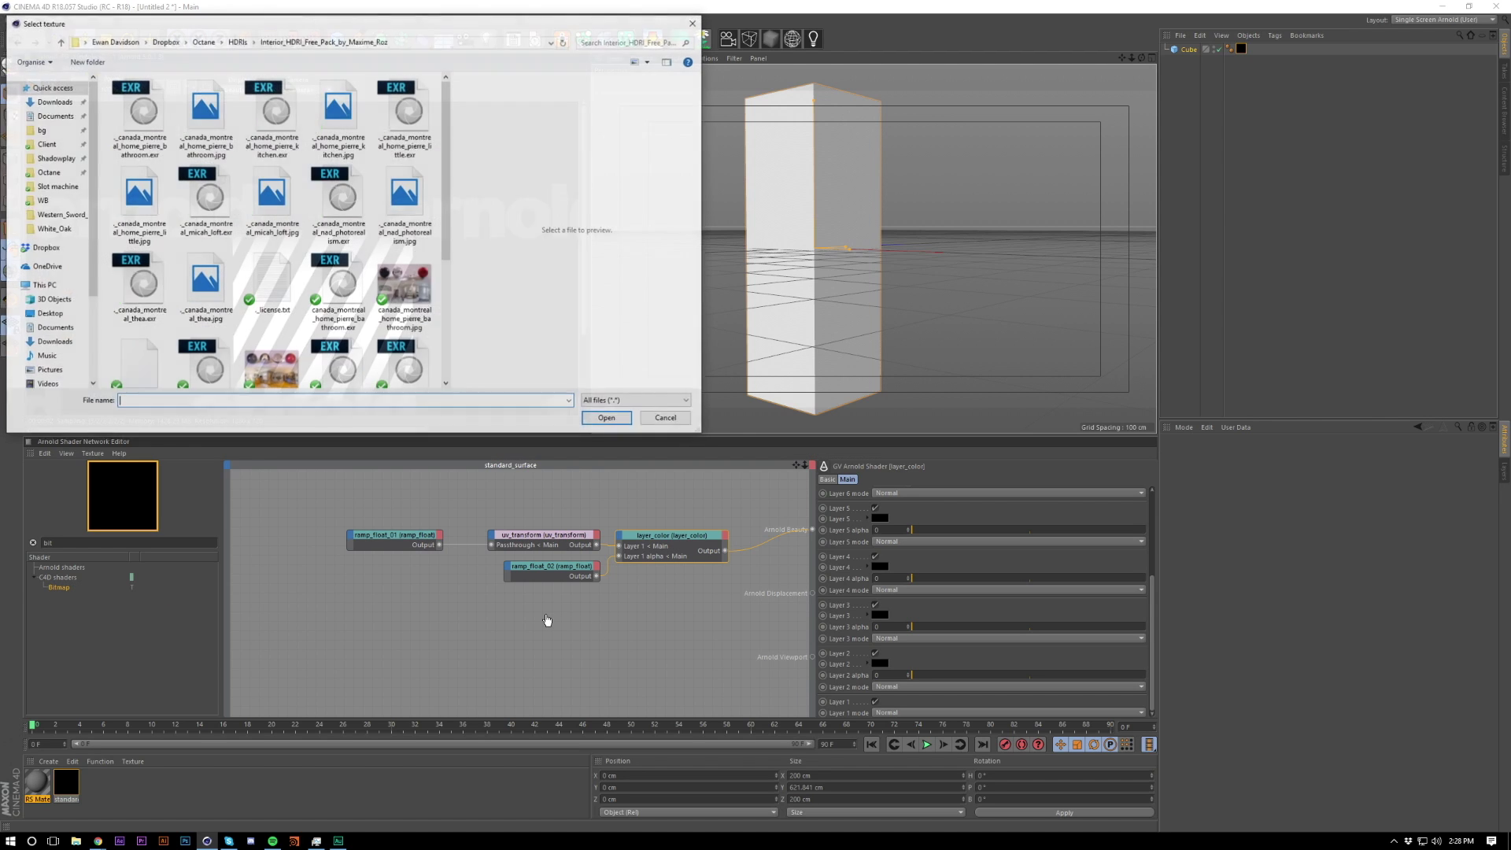
{"action": "key", "text": "Escape"}
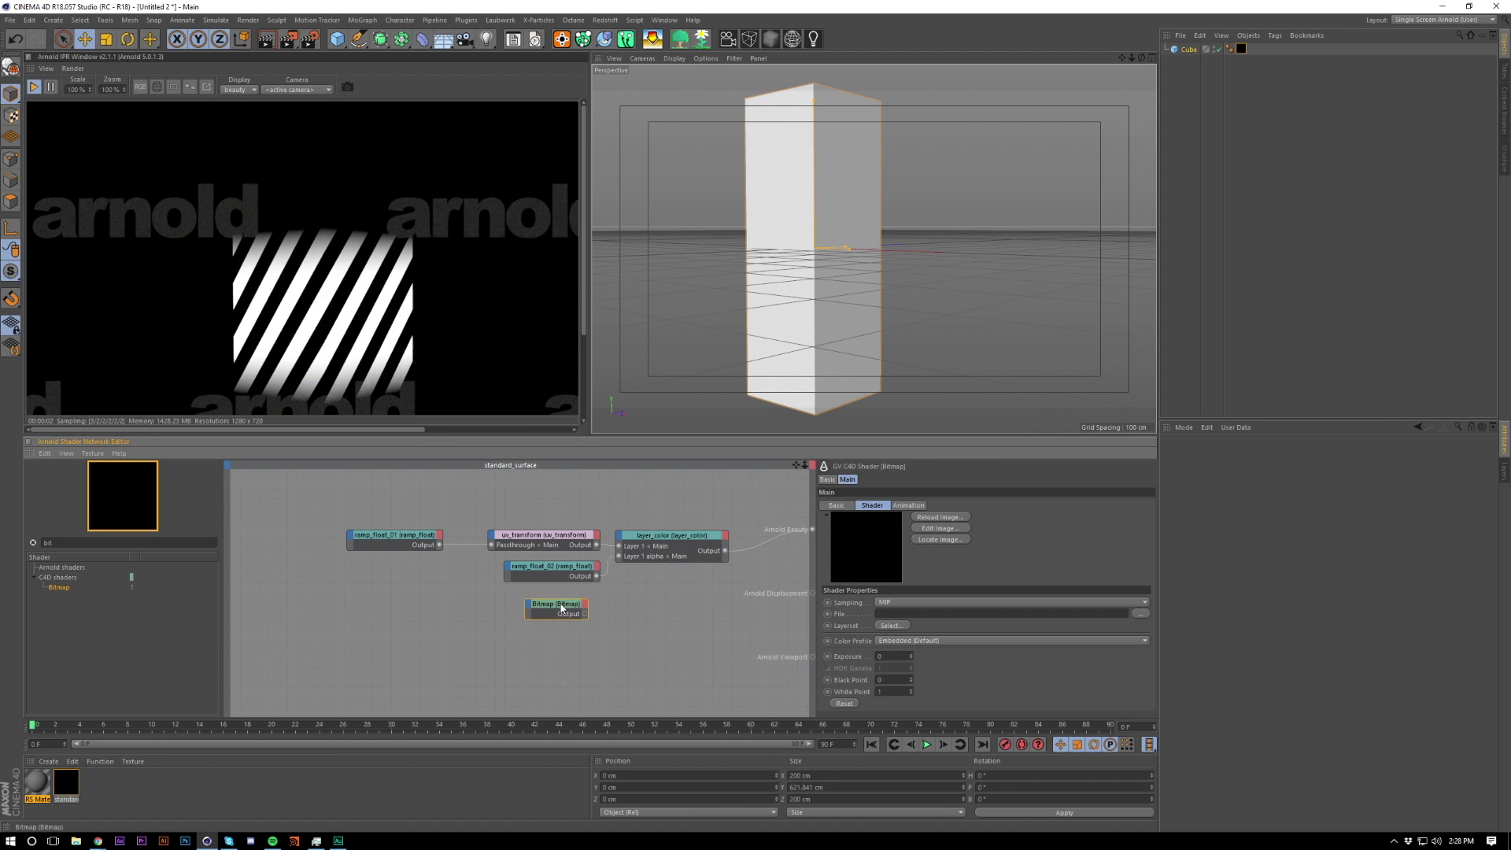
Step: Paste the copied path of the fingerprints-touched 8k JPG glossy map as the Bitmap shader's image file
{"action": "key", "text": "alt+Tab"}
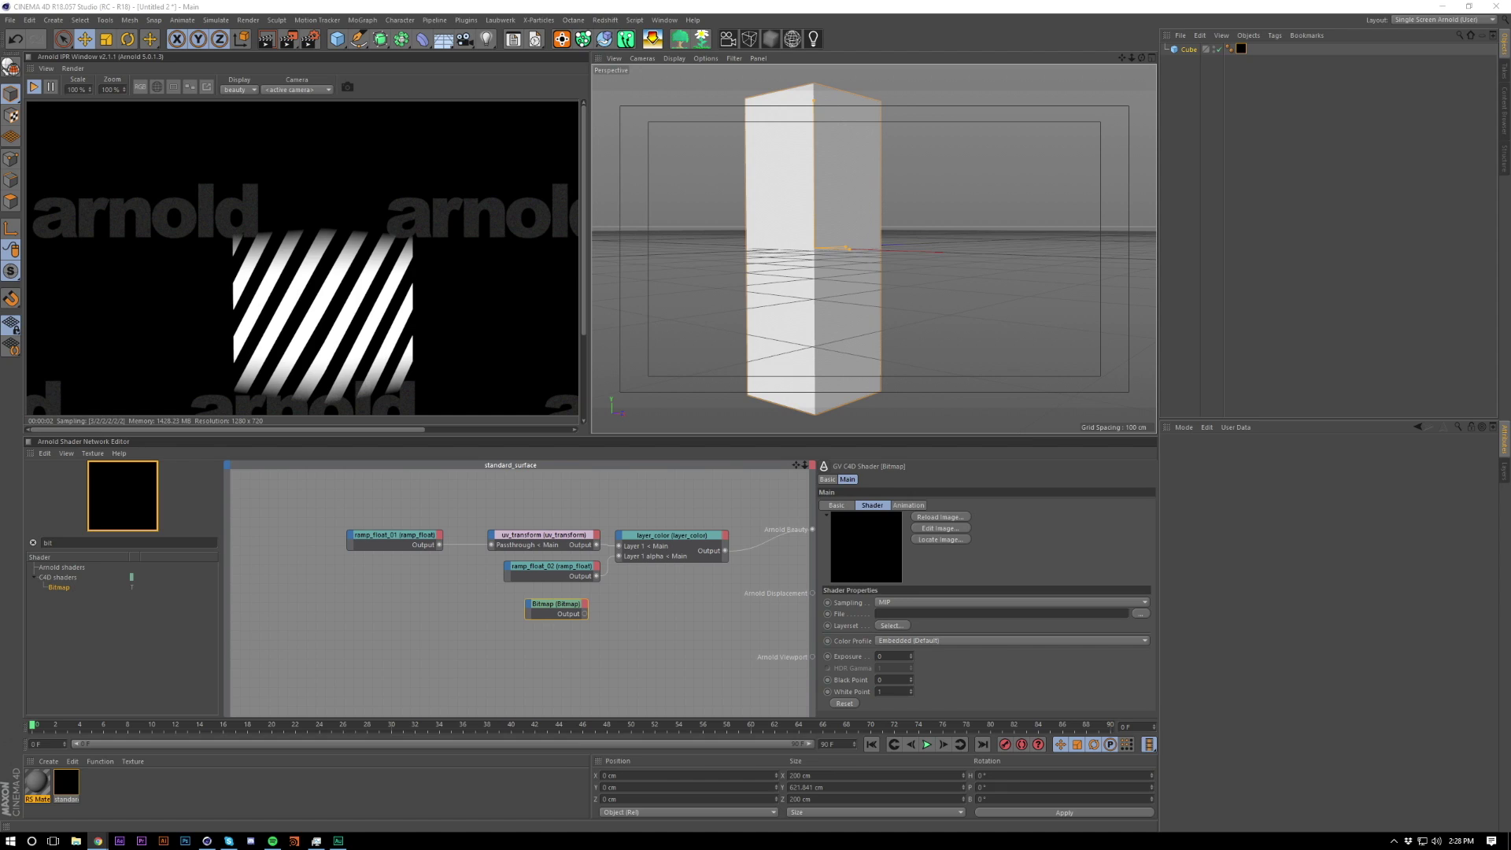
{"action": "left_click", "coordinate": [927, 614]}
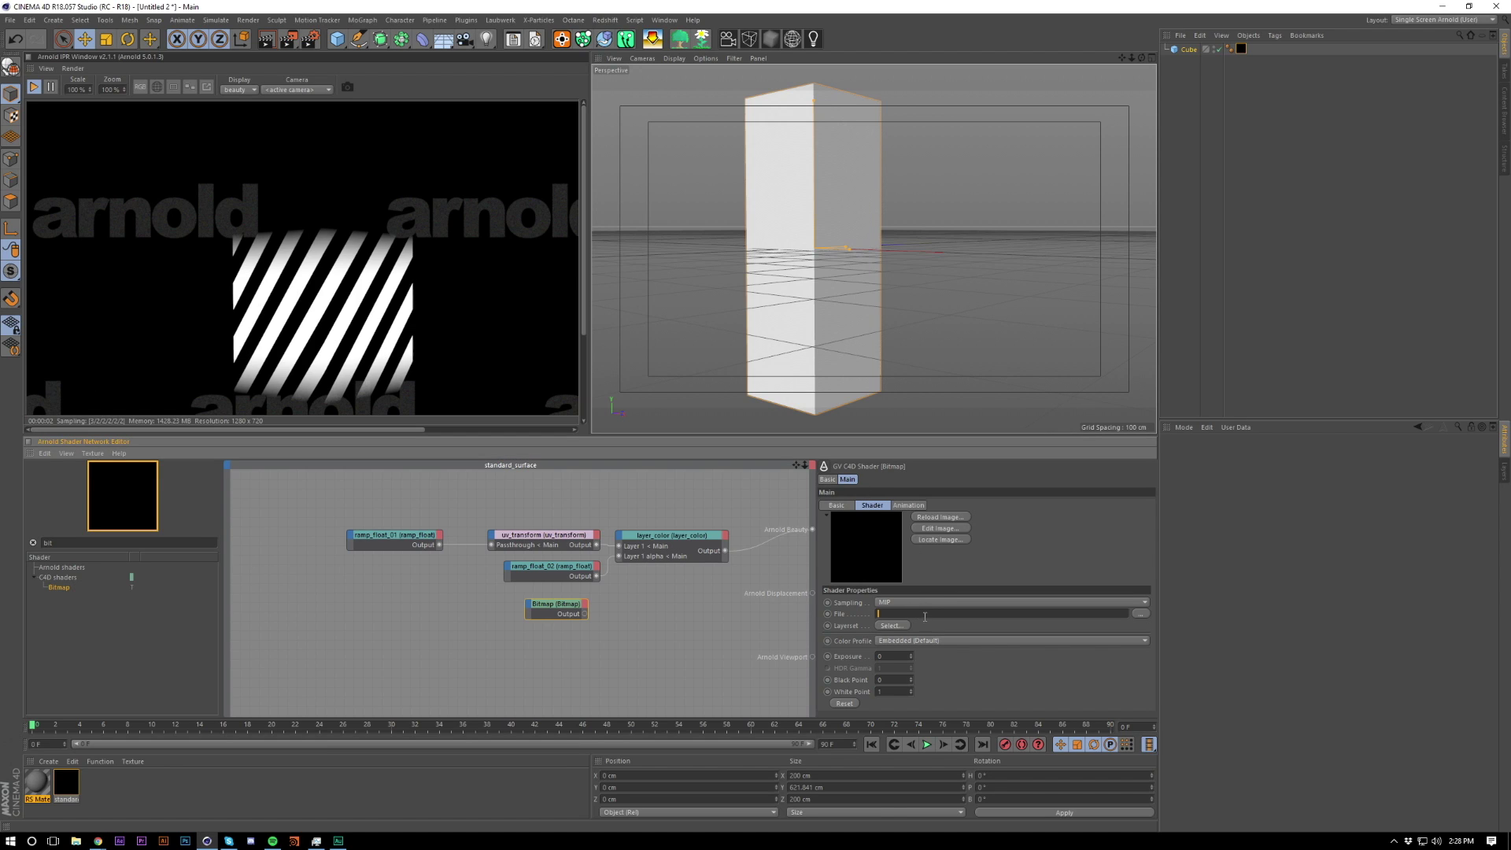
{"action": "left_click_drag", "start_coordinate": [555, 607], "coordinate": [567, 598]}
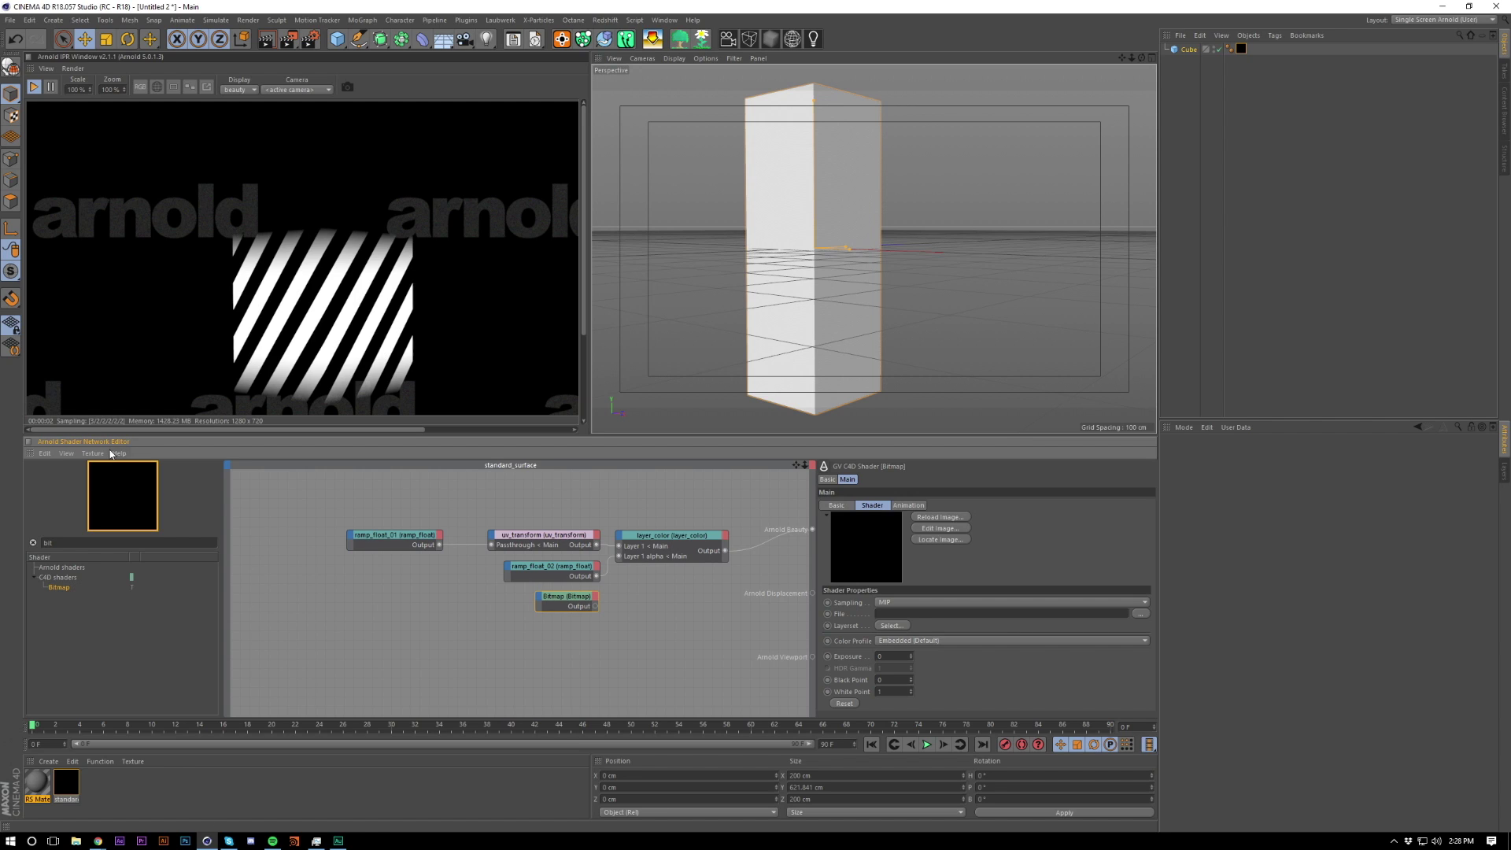
{"action": "left_click", "coordinate": [65, 453]}
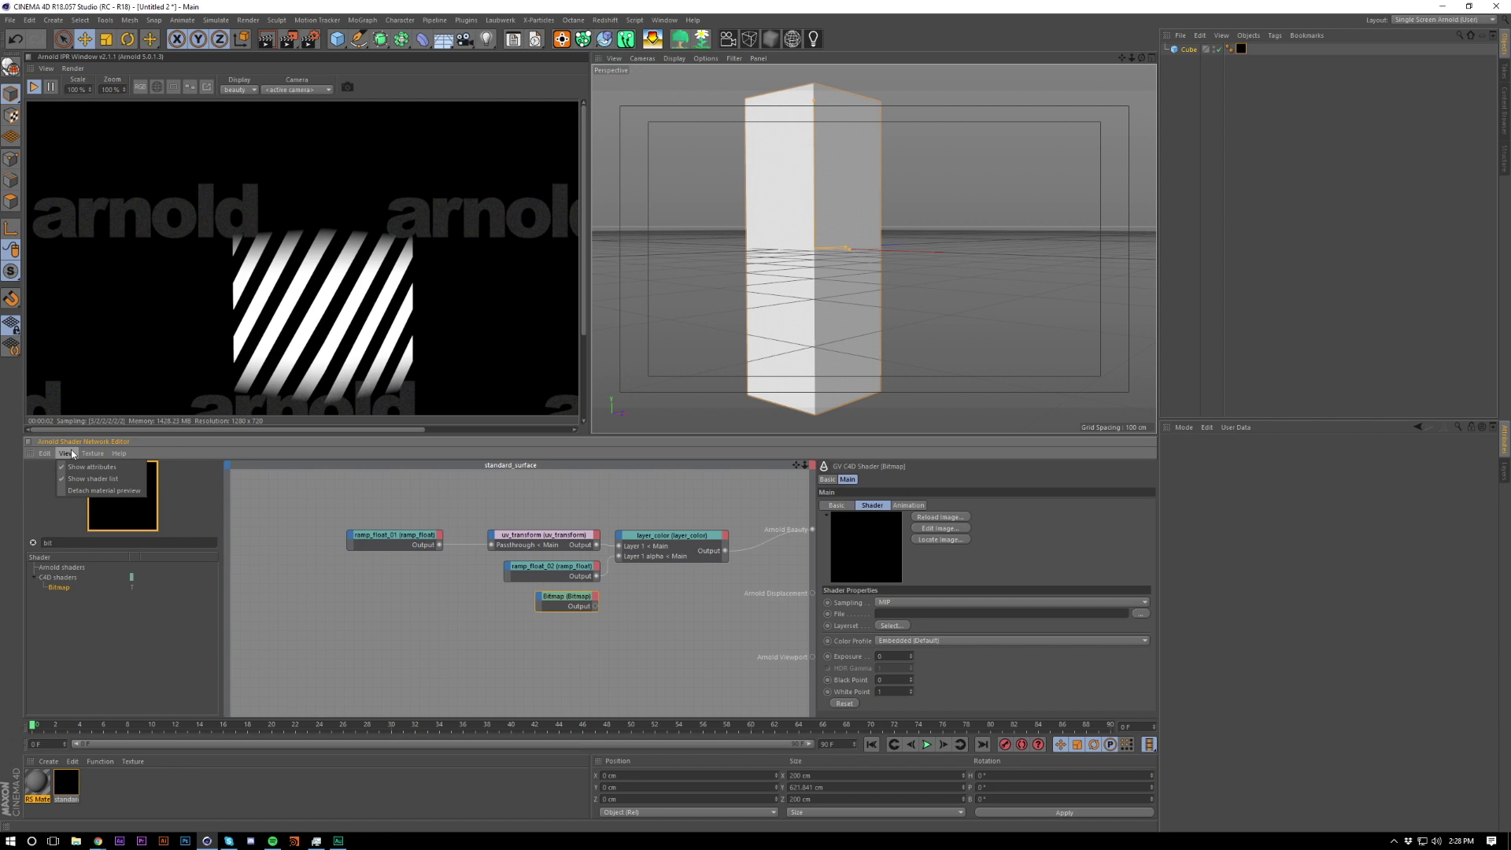
{"action": "left_click", "coordinate": [48, 453]}
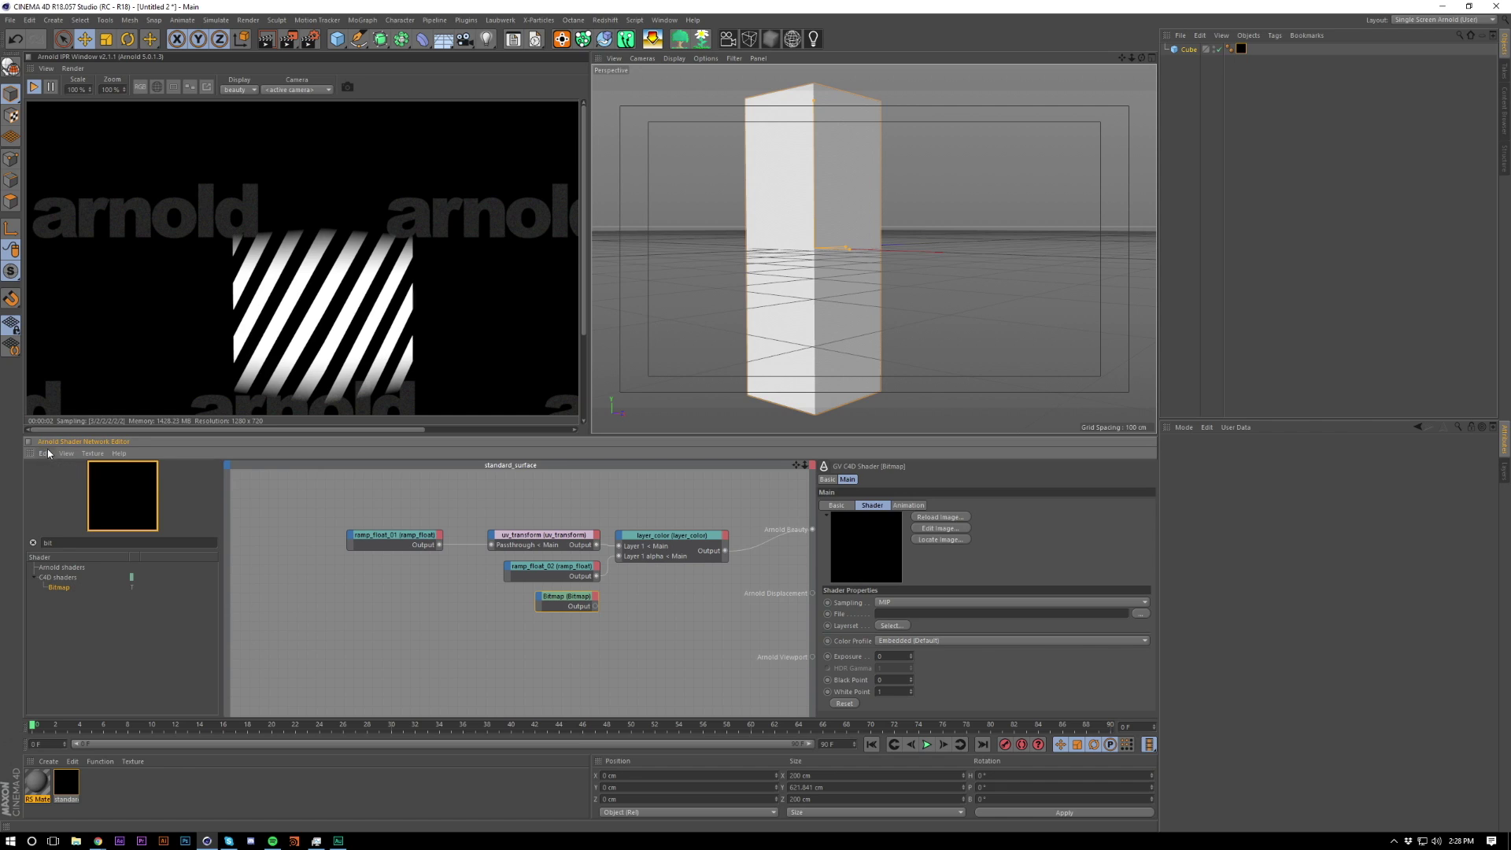
{"action": "left_click", "coordinate": [954, 614]}
{"action": "key", "text": "ctrl+v"}
{"action": "left_click", "coordinate": [999, 659]}
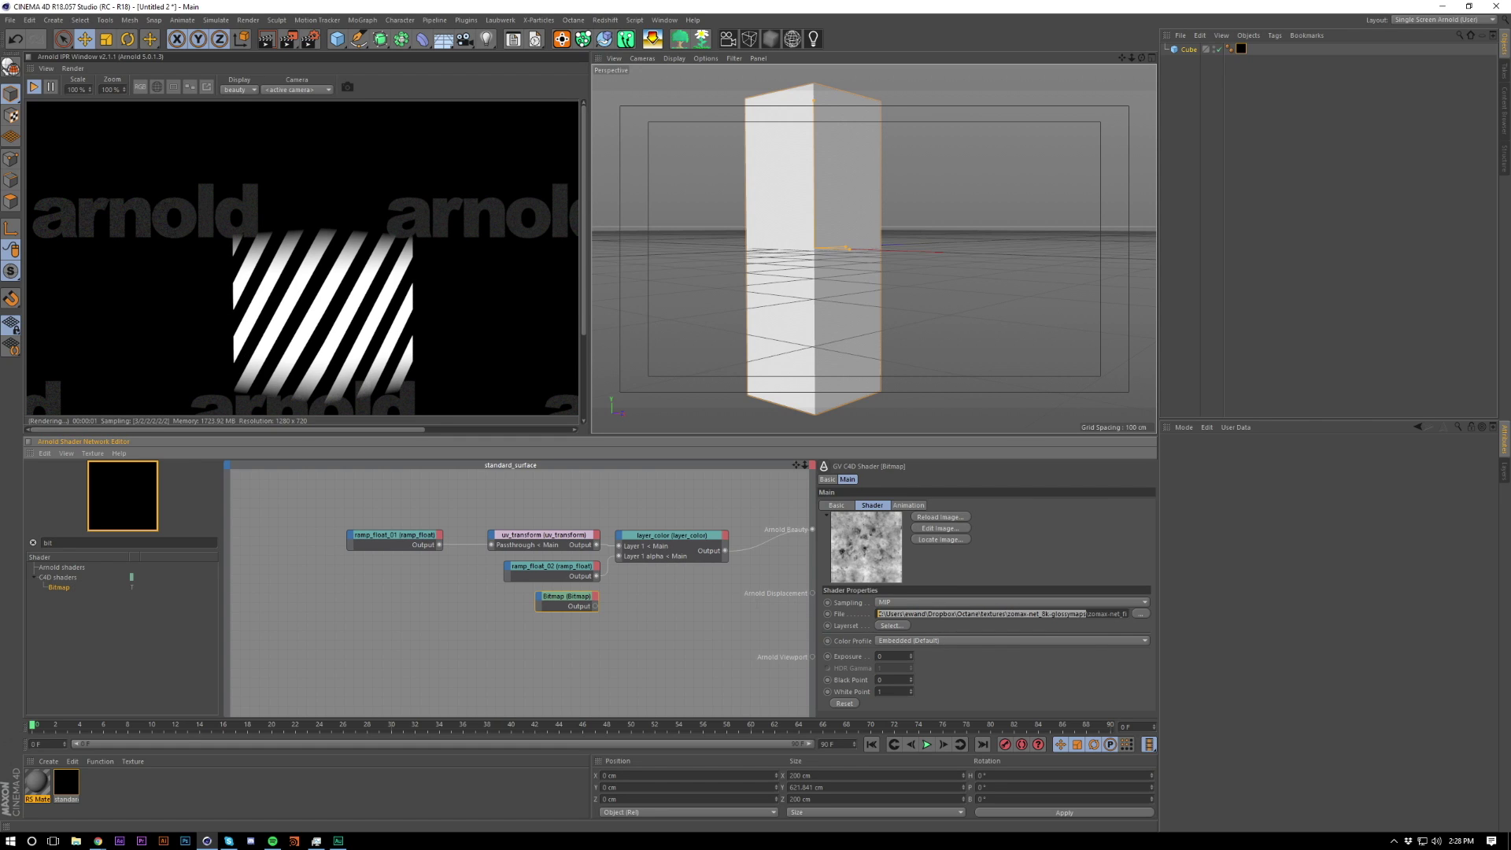
Step: Connect the Bitmap shader's output to Arnold Beauty to preview the grunge texture on the pillar
{"action": "left_click_drag", "start_coordinate": [583, 651], "coordinate": [485, 594]}
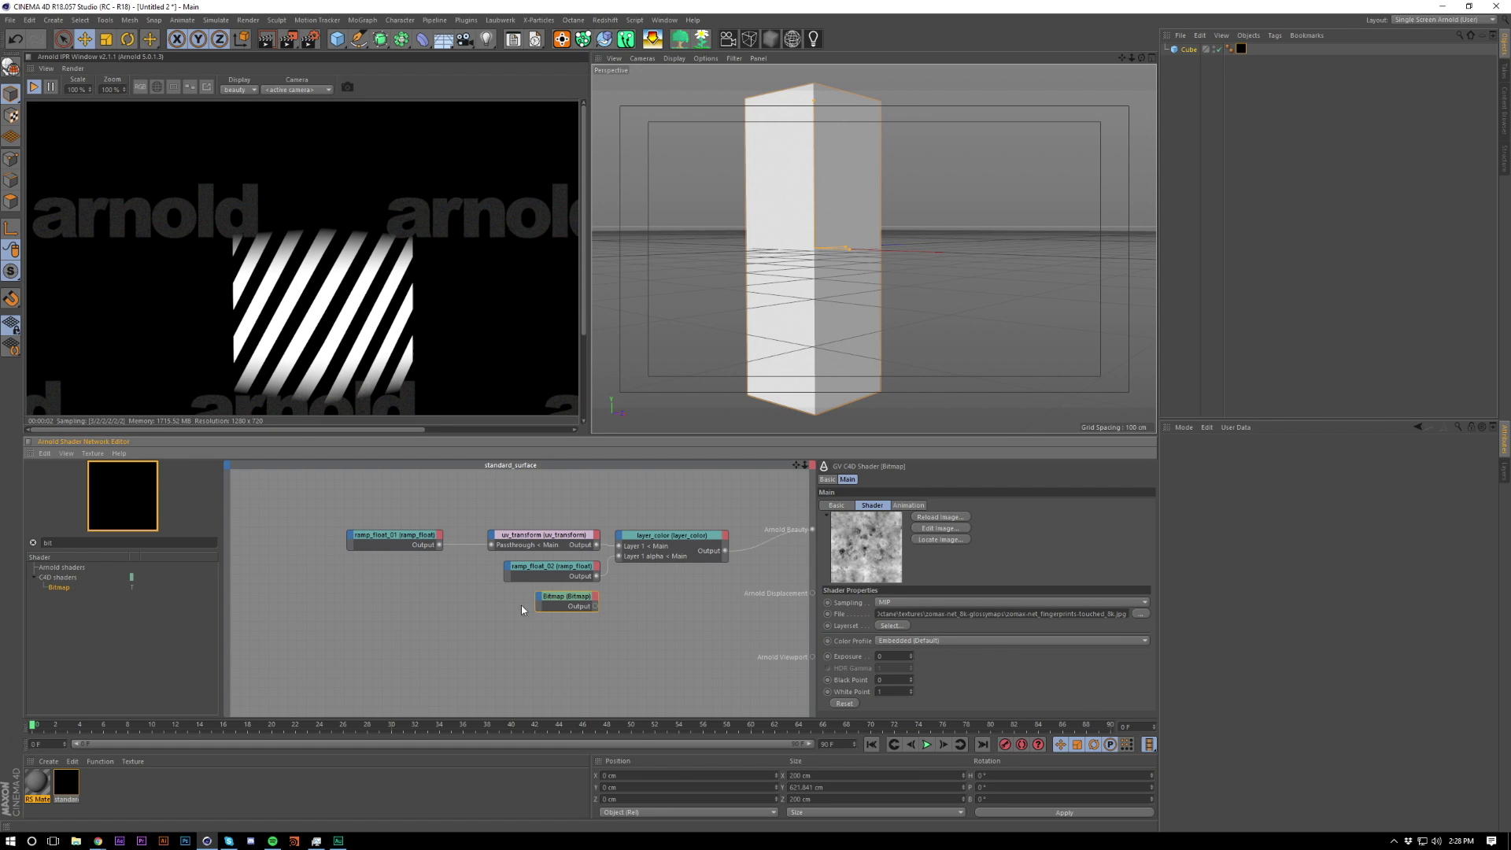
{"action": "key", "text": "a"}
{"action": "left_click_drag", "start_coordinate": [575, 600], "coordinate": [597, 621]}
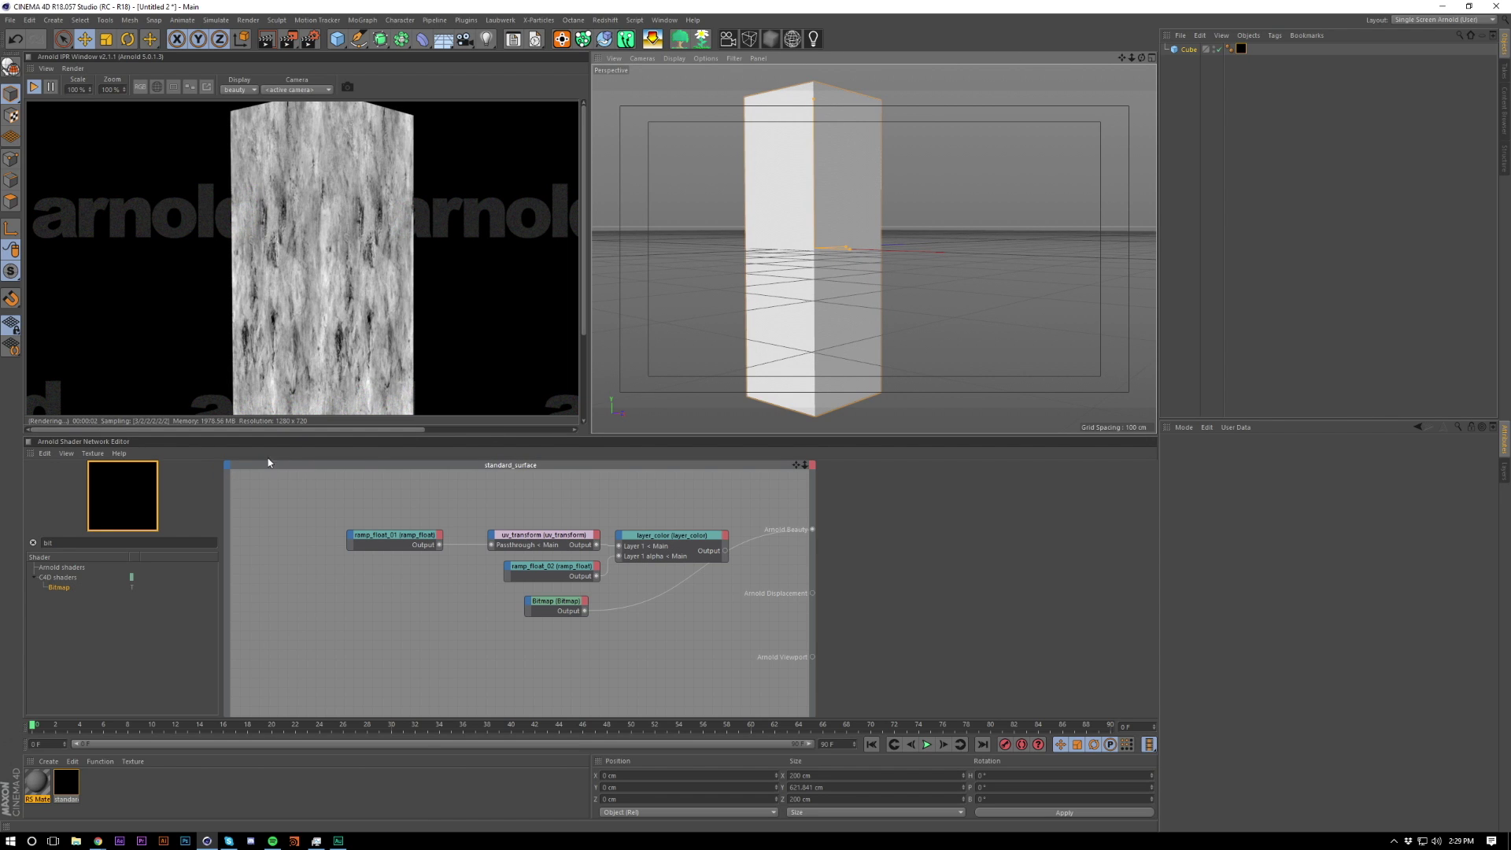
Step: Inspect the texture's stretching along the pillar and search the shader list for "trip"
{"action": "left_click_drag", "start_coordinate": [72, 542], "coordinate": [11, 534]}
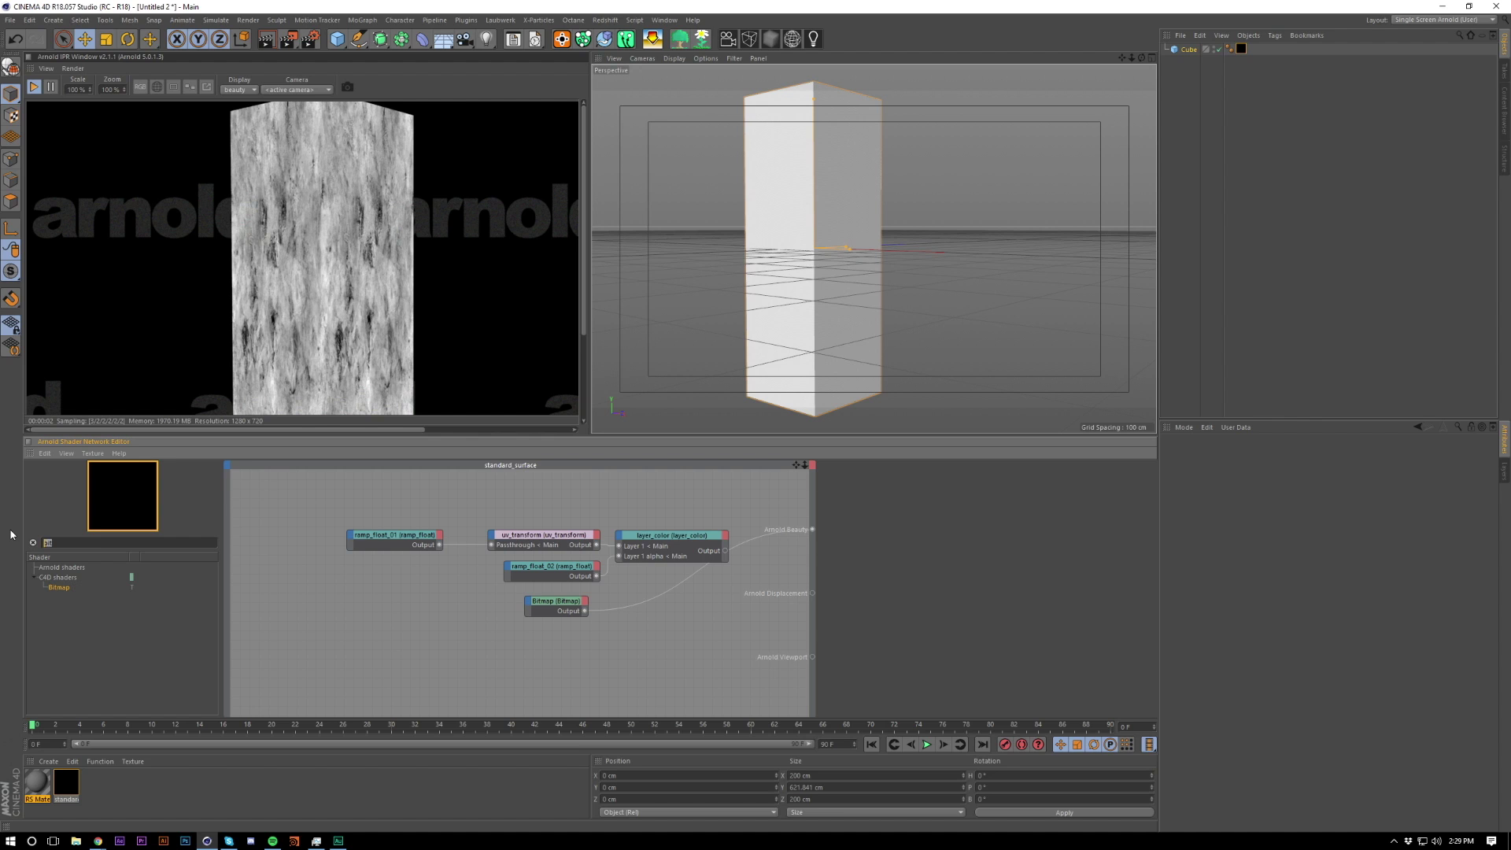
{"action": "scroll", "coordinate": [833, 270], "scroll_direction": "up", "scroll_amount": 5}
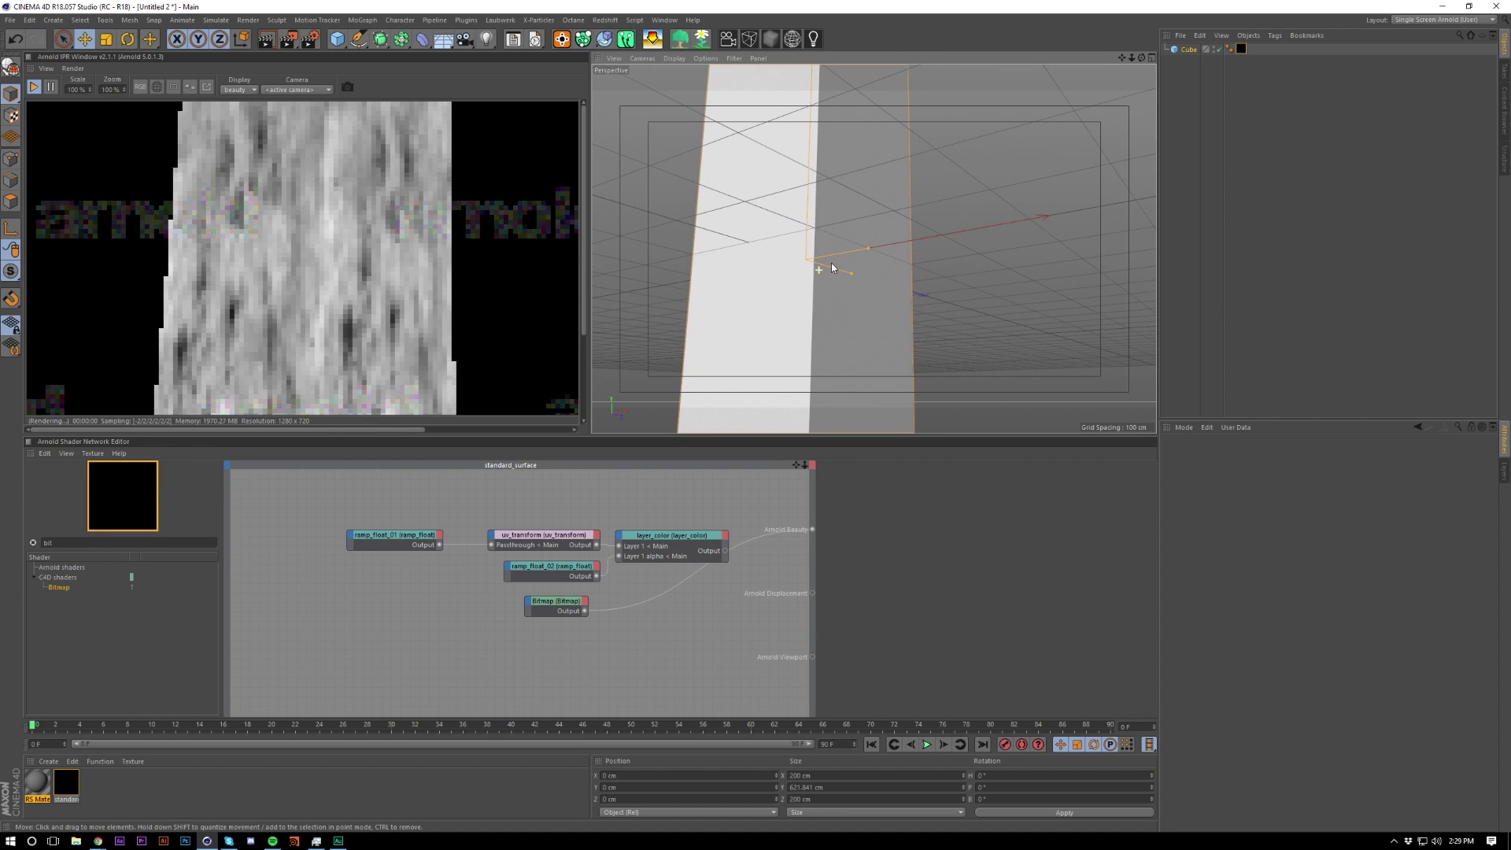
{"action": "left_click_drag", "start_coordinate": [814, 298], "coordinate": [841, 236], "text": "alt"}
{"action": "scroll", "coordinate": [821, 263], "scroll_direction": "down", "scroll_amount": 5}
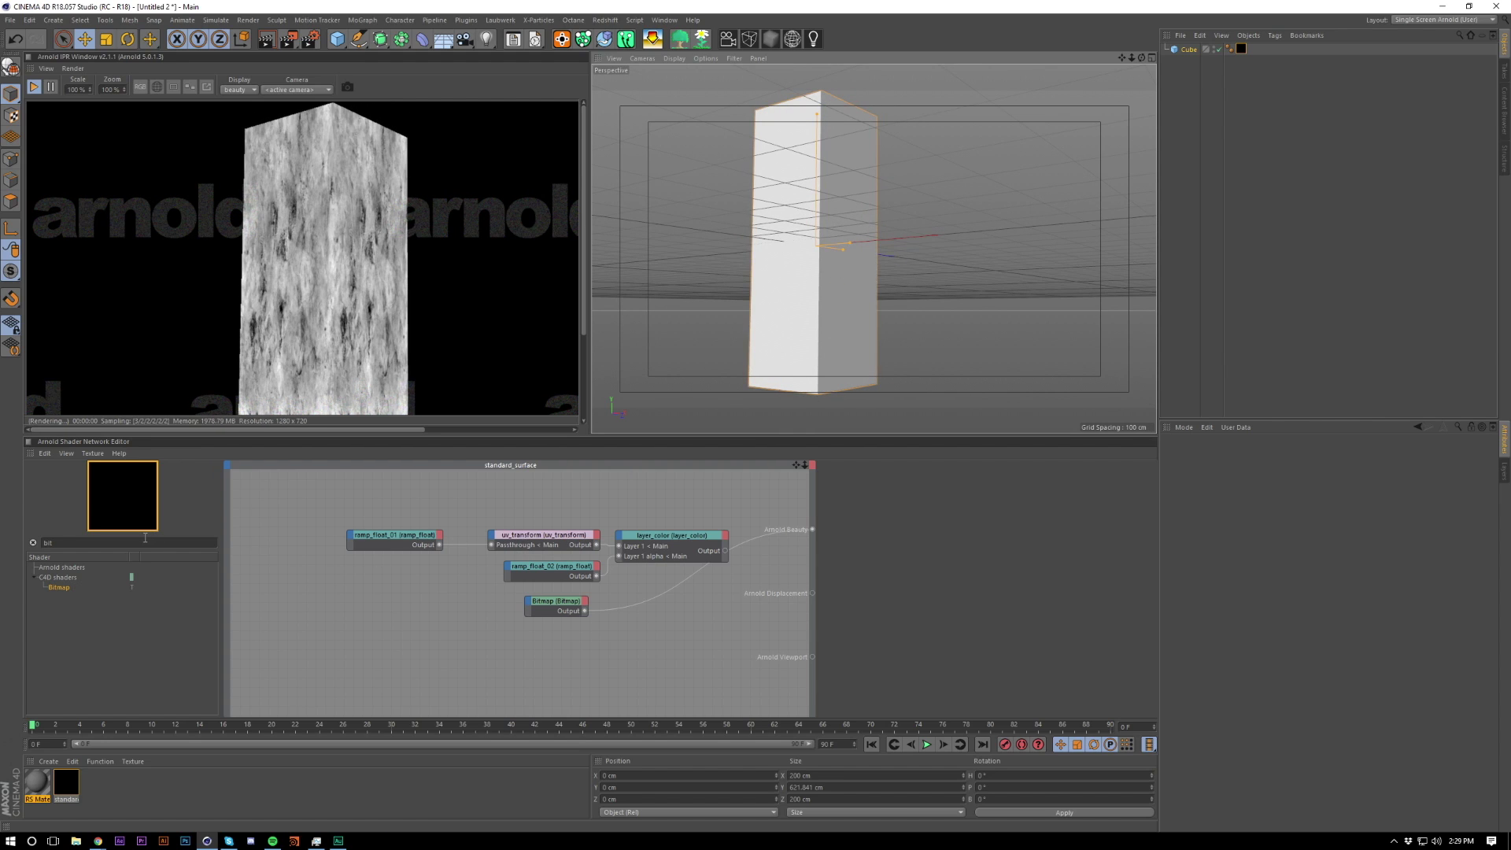
{"action": "left_click_drag", "start_coordinate": [145, 540], "coordinate": [31, 544]}
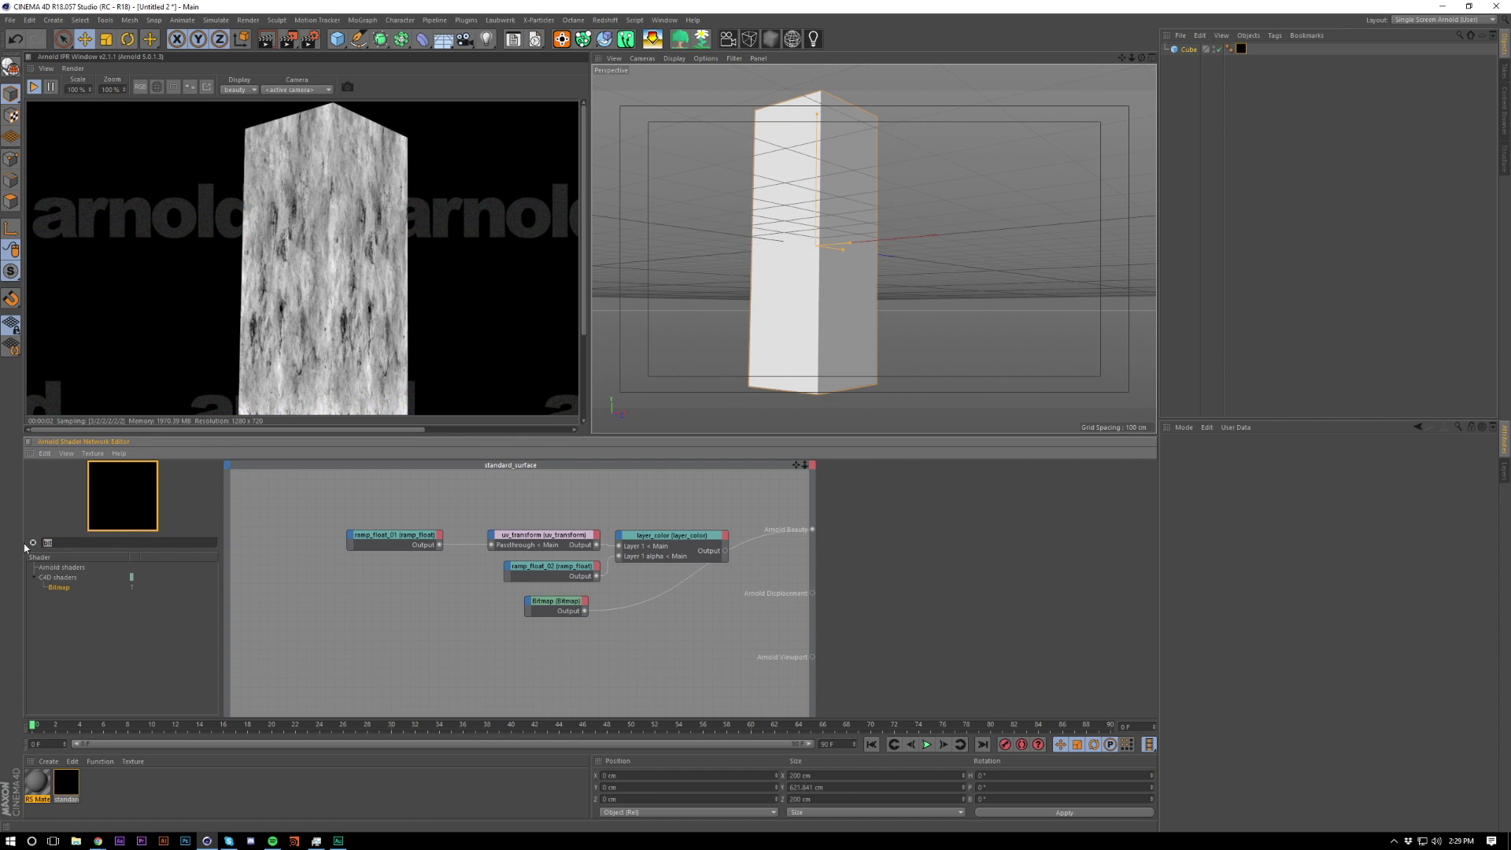
{"action": "type", "text": "trip"}
Step: Examine the pillar's texture tag, the Bitmap shader's settings and both float ramps for mapping and tiling controls
{"action": "left_click", "coordinate": [1241, 49]}
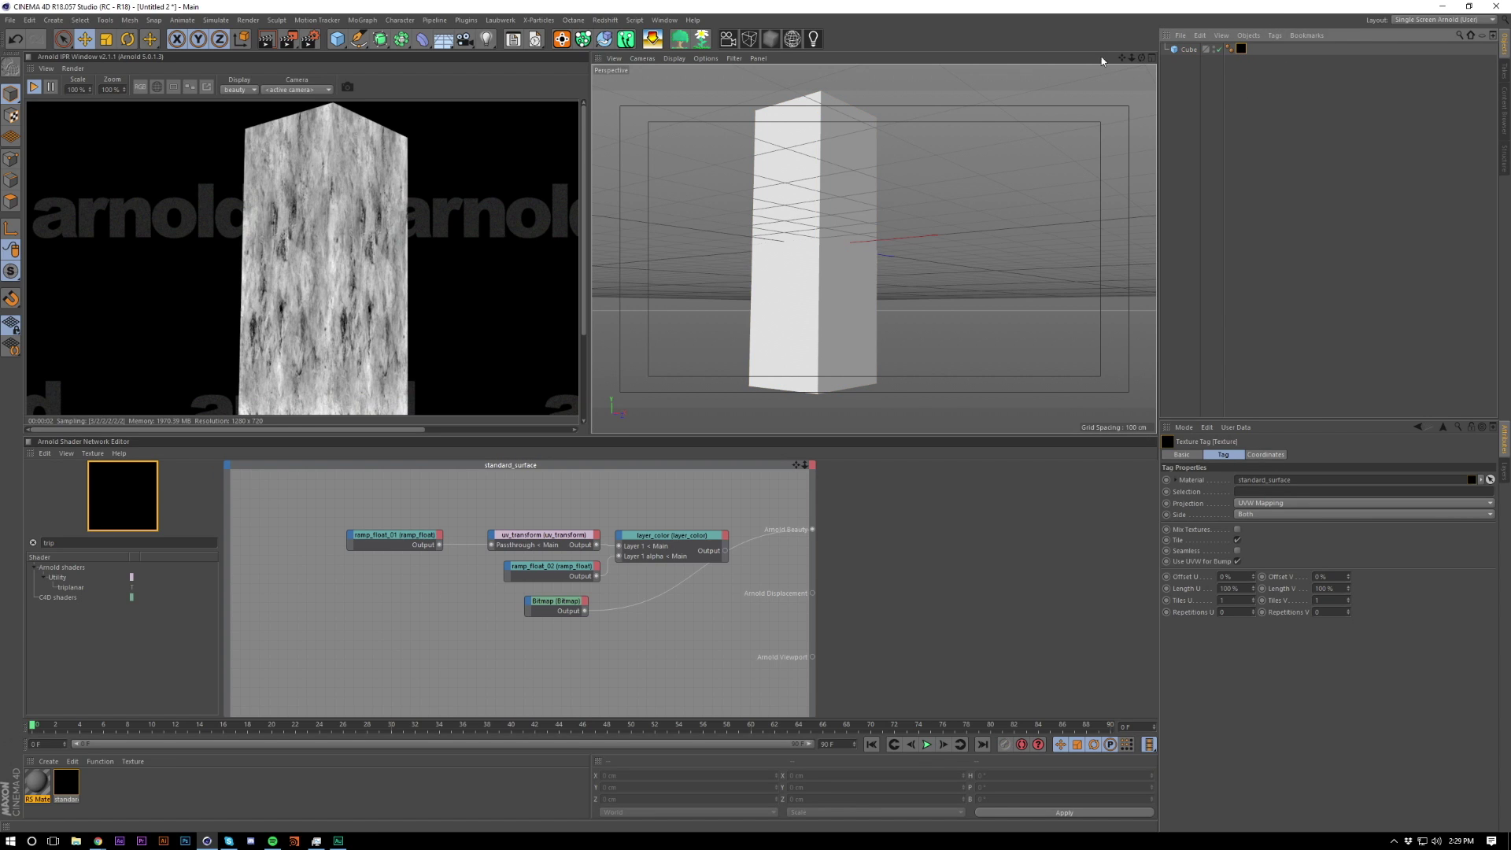
{"action": "left_click", "coordinate": [568, 607]}
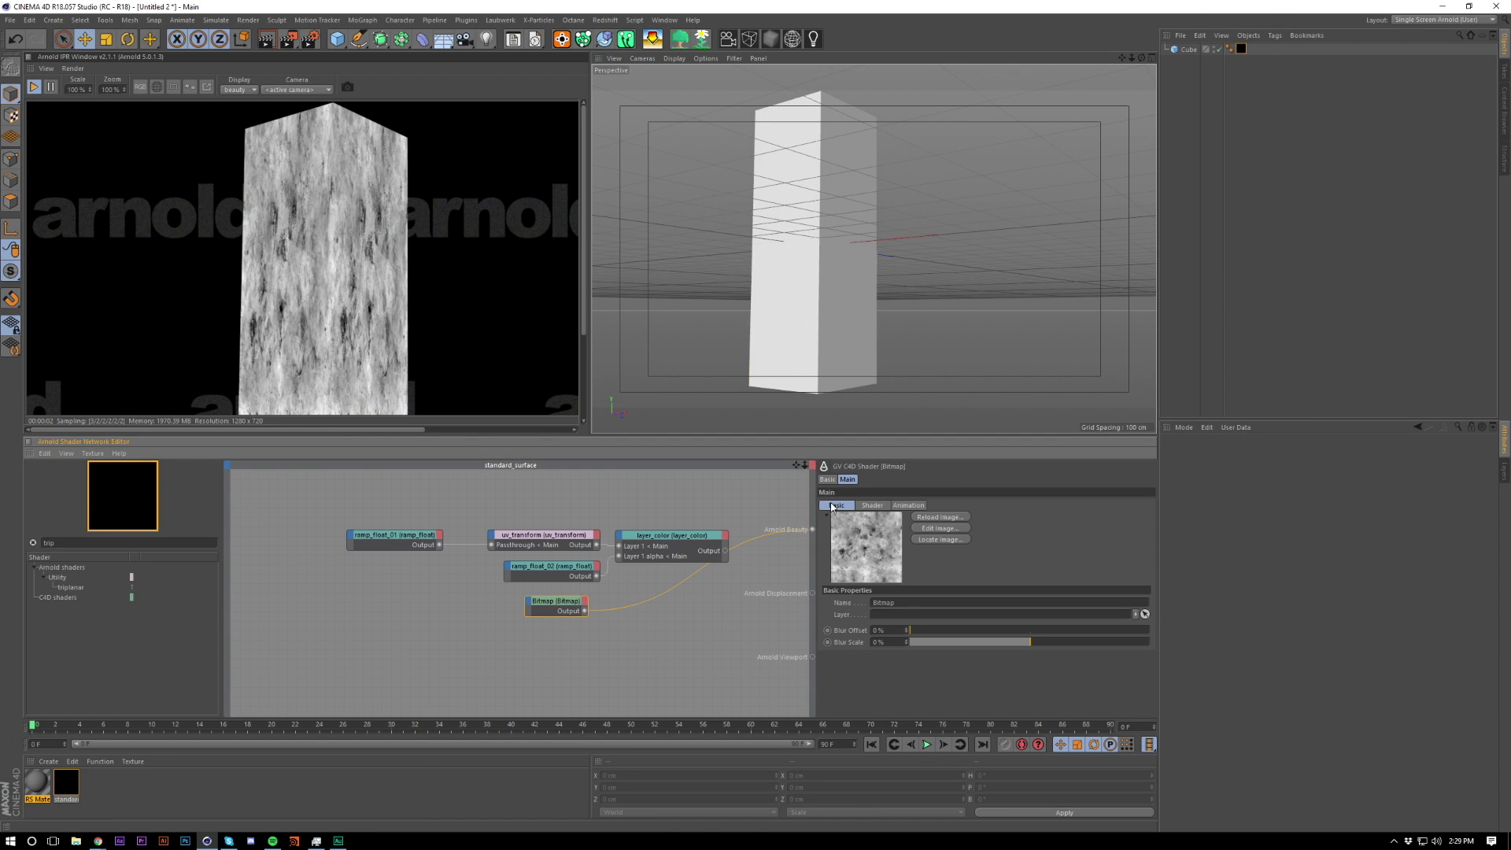
{"action": "left_click", "coordinate": [880, 506]}
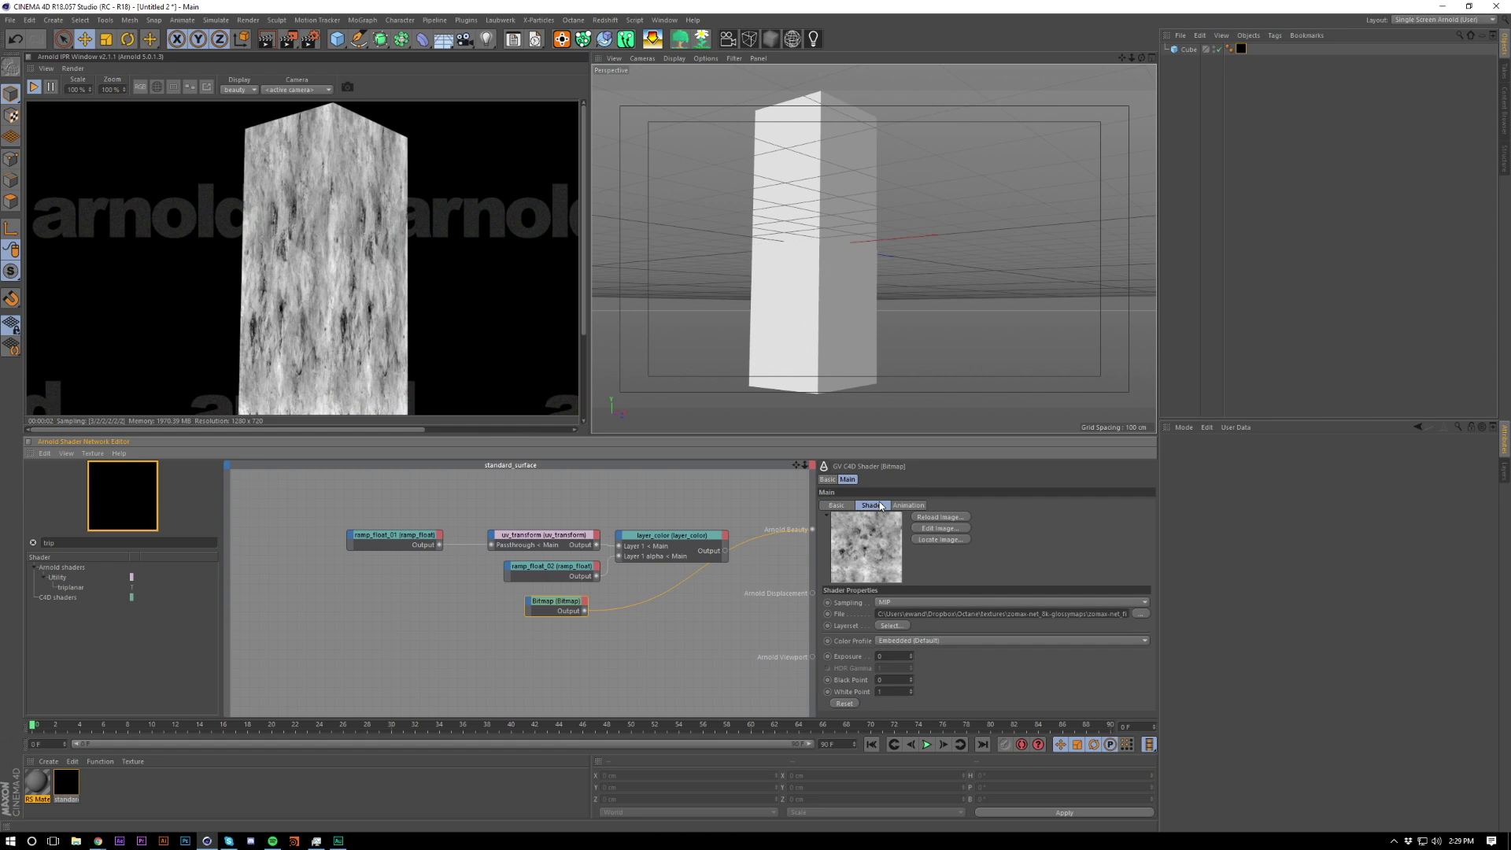
{"action": "left_click", "coordinate": [908, 507]}
{"action": "left_click", "coordinate": [872, 507]}
{"action": "left_click", "coordinate": [838, 506]}
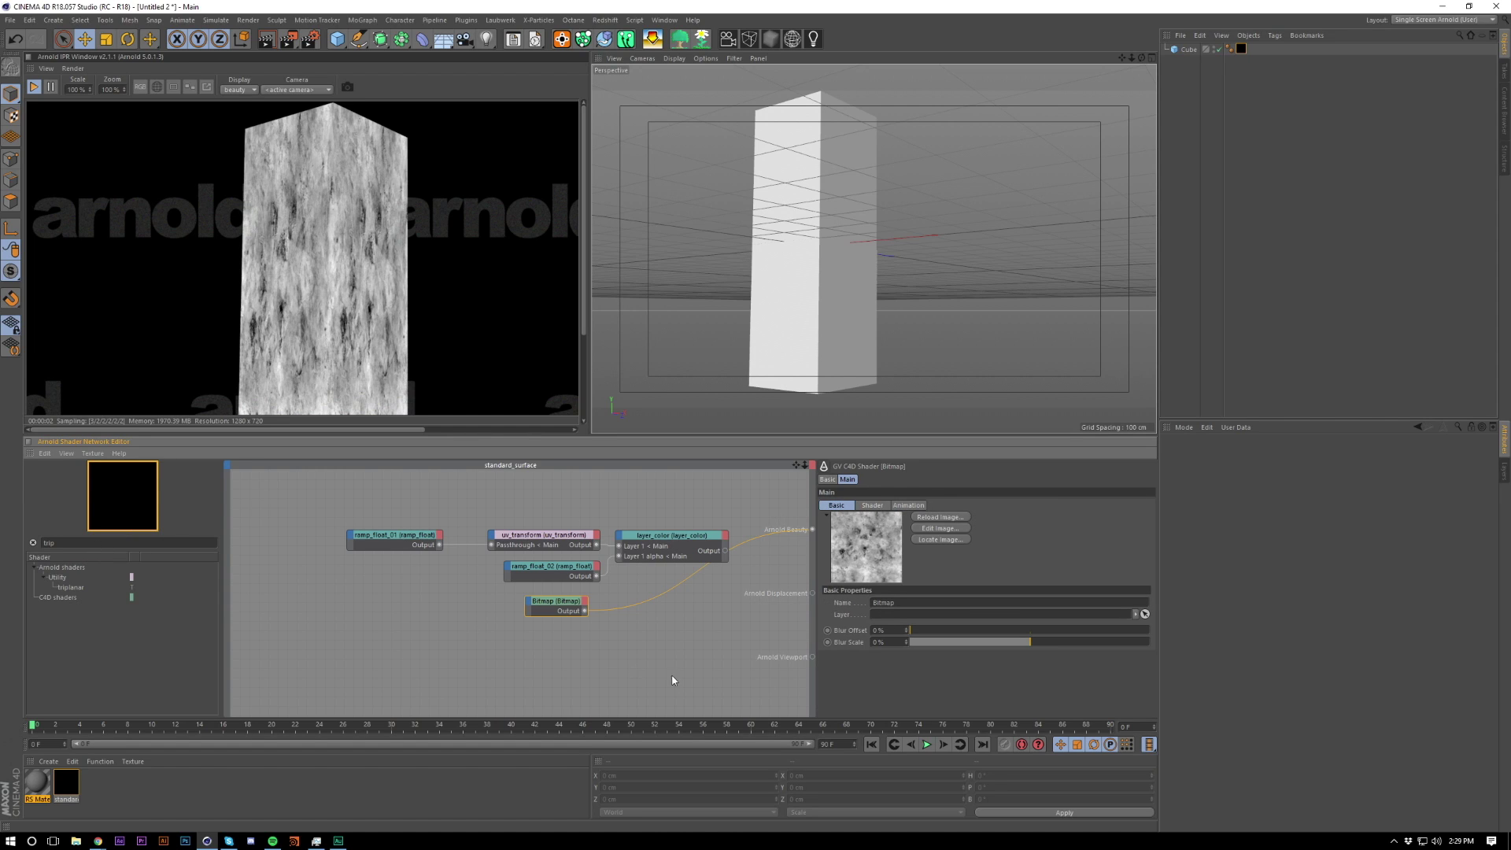
{"action": "left_click_drag", "start_coordinate": [553, 650], "coordinate": [526, 577]}
{"action": "left_click", "coordinate": [555, 611]}
{"action": "left_click", "coordinate": [543, 574]}
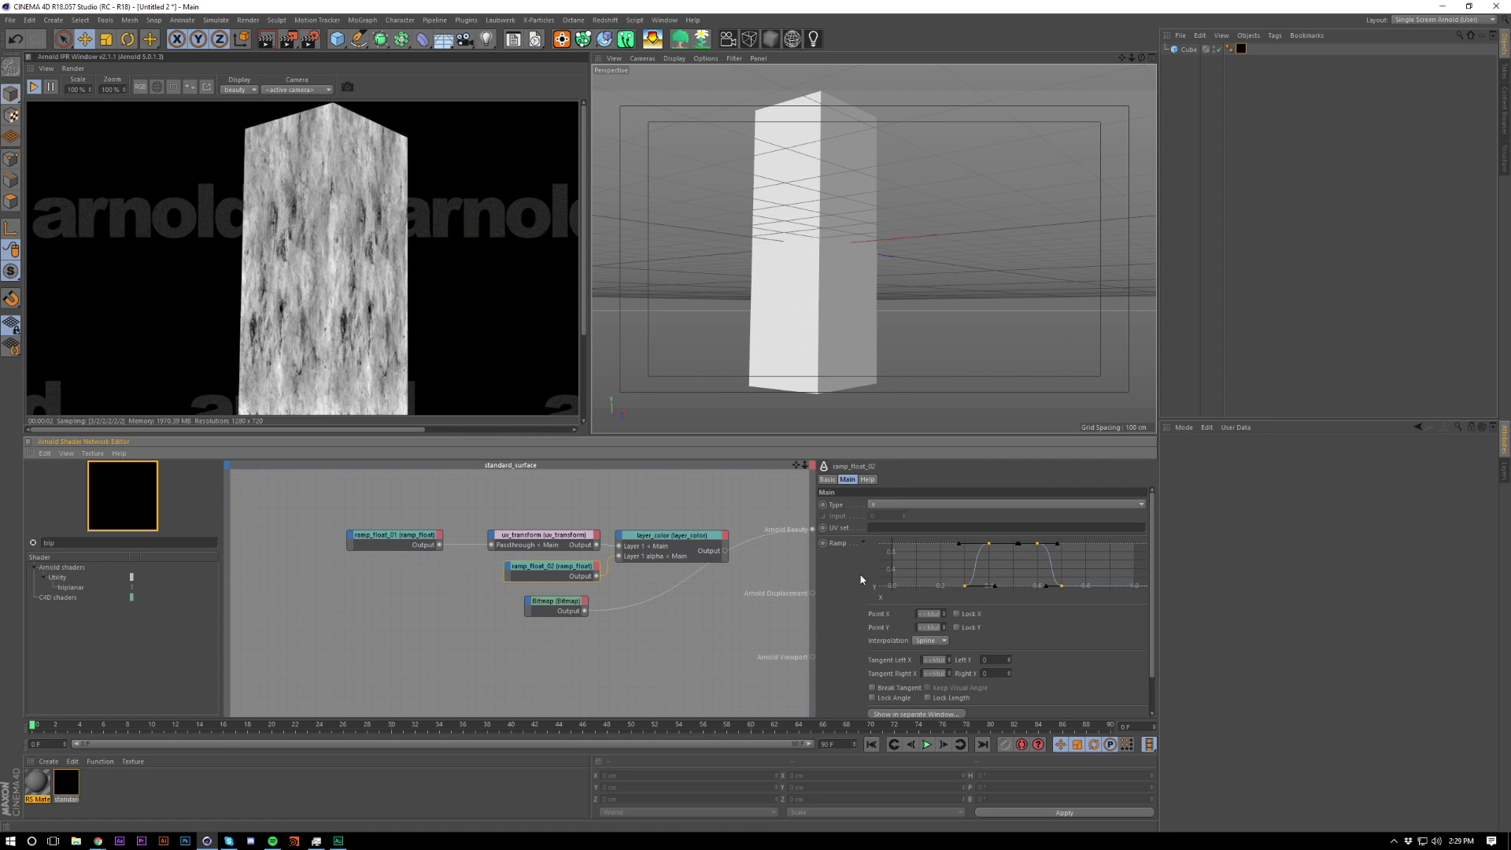
{"action": "left_click", "coordinate": [408, 534]}
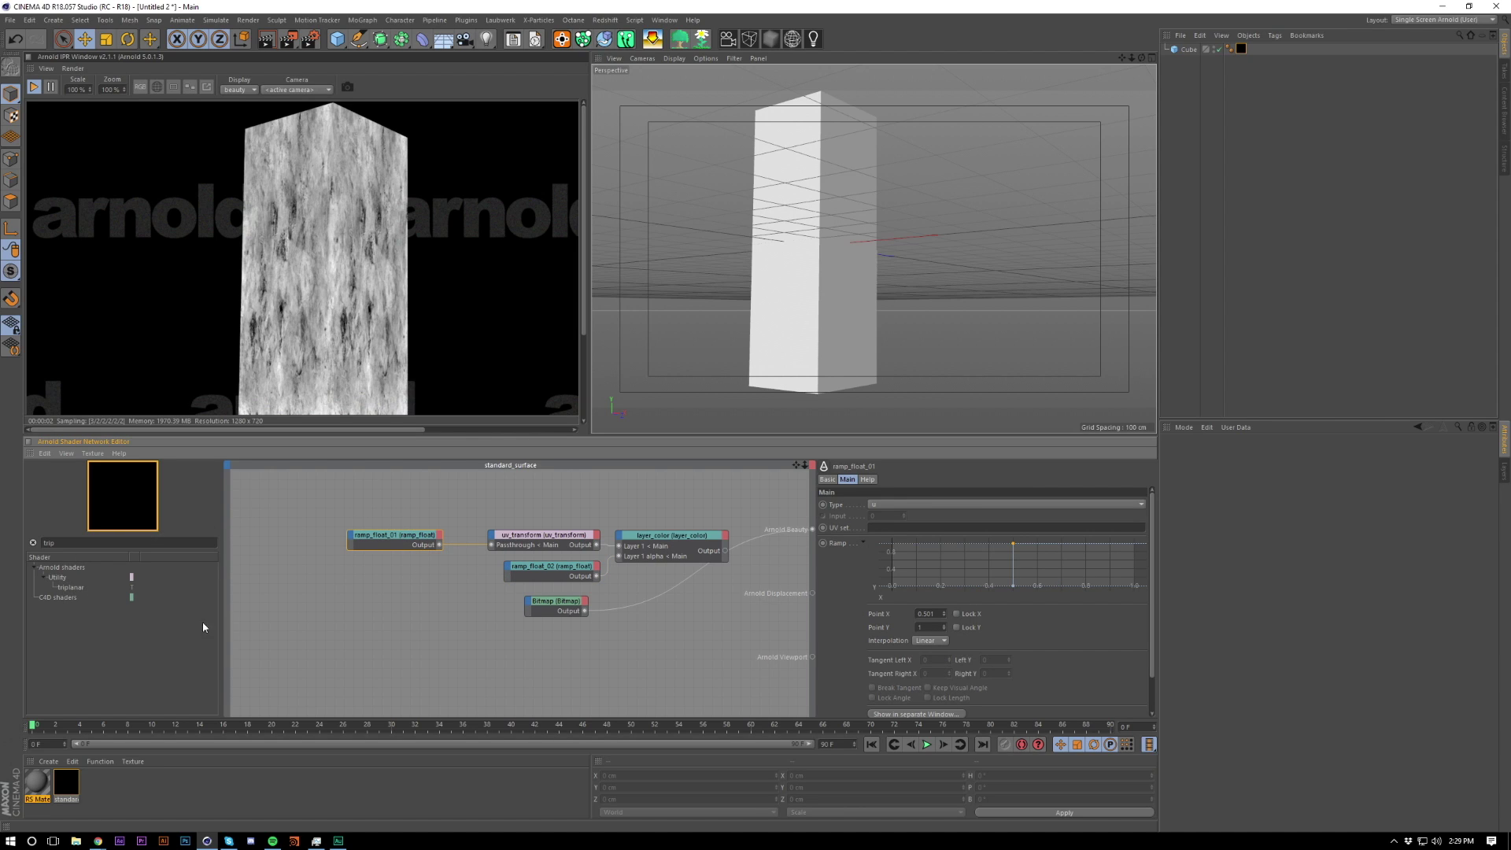
Step: Insert a triplanar shader after the Bitmap so it feeds Arnold Beauty, and check the tiling on the pillar
{"action": "left_click", "coordinate": [362, 644]}
{"action": "left_click_drag", "start_coordinate": [120, 603], "coordinate": [549, 603]}
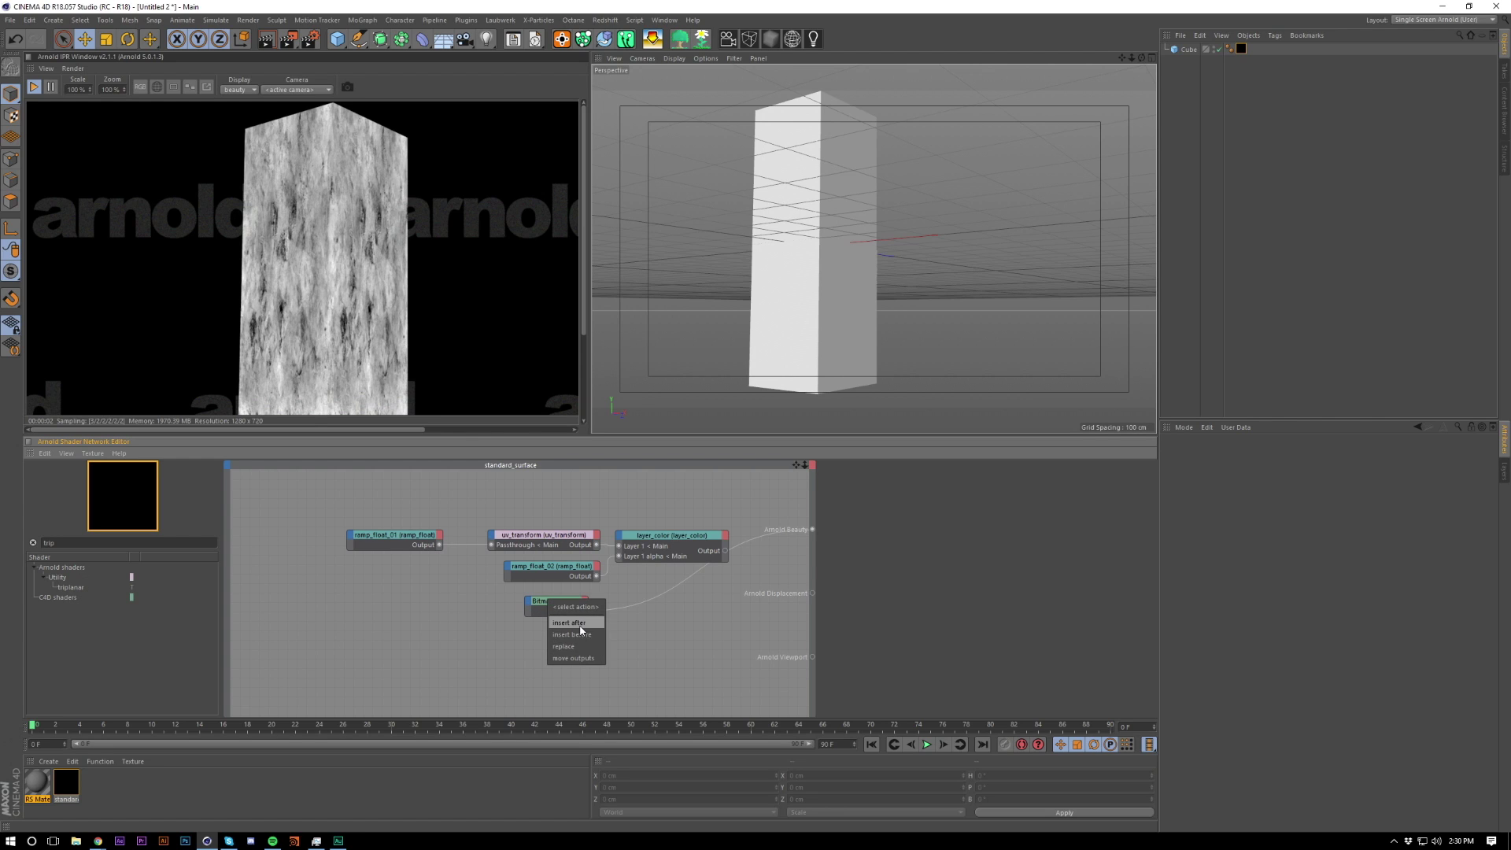
{"action": "left_click", "coordinate": [549, 623]}
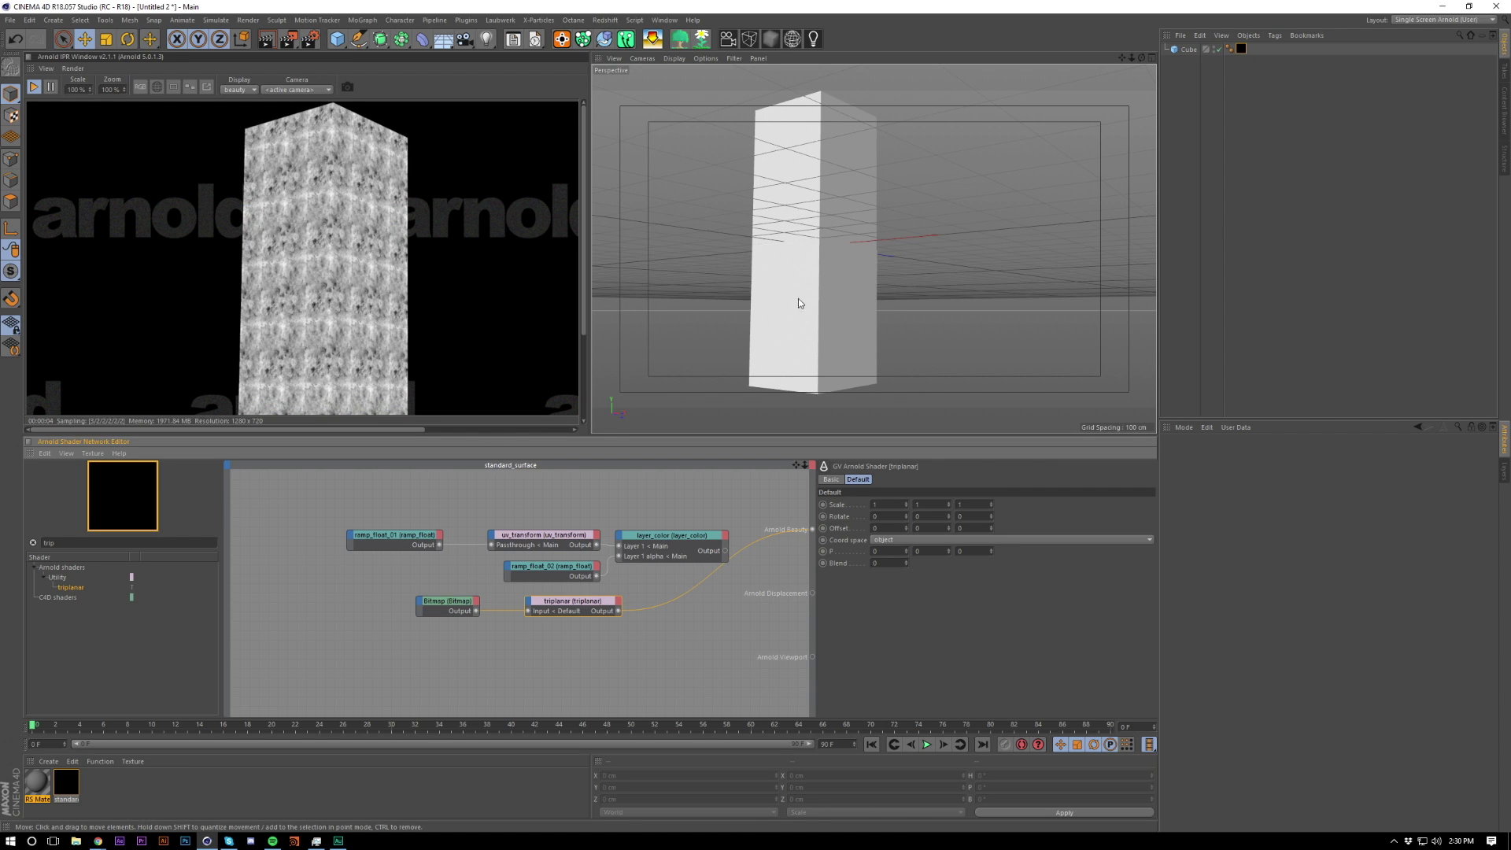
{"action": "right_click_drag", "start_coordinate": [799, 304], "coordinate": [795, 347], "text": "alt"}
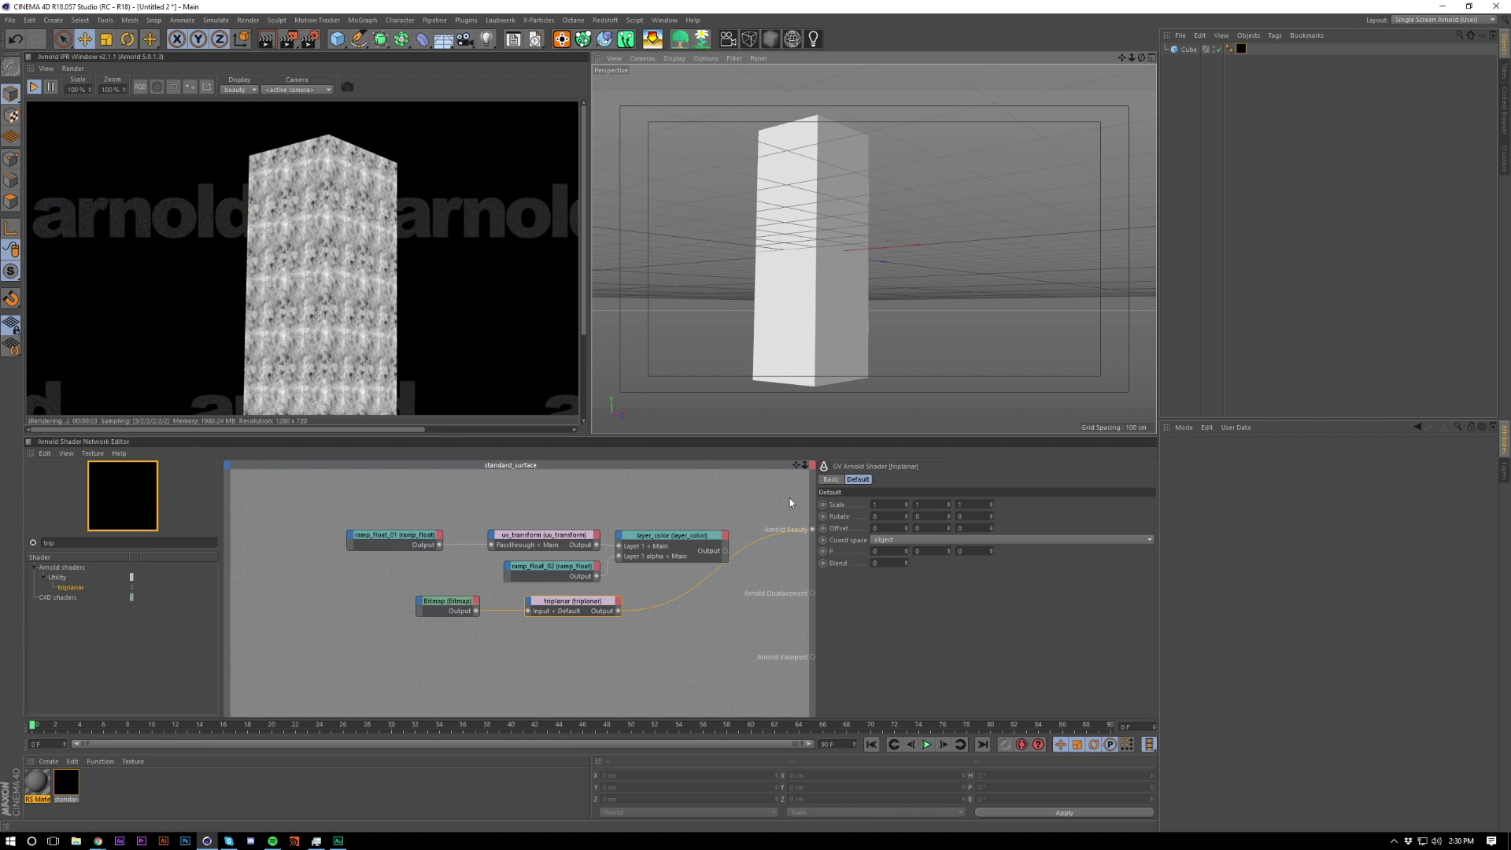
Step: Set the triplanar shader's scale to 0.1 on all three axes and inspect the enlarged texture on the pillar
{"action": "left_click", "coordinate": [888, 502]}
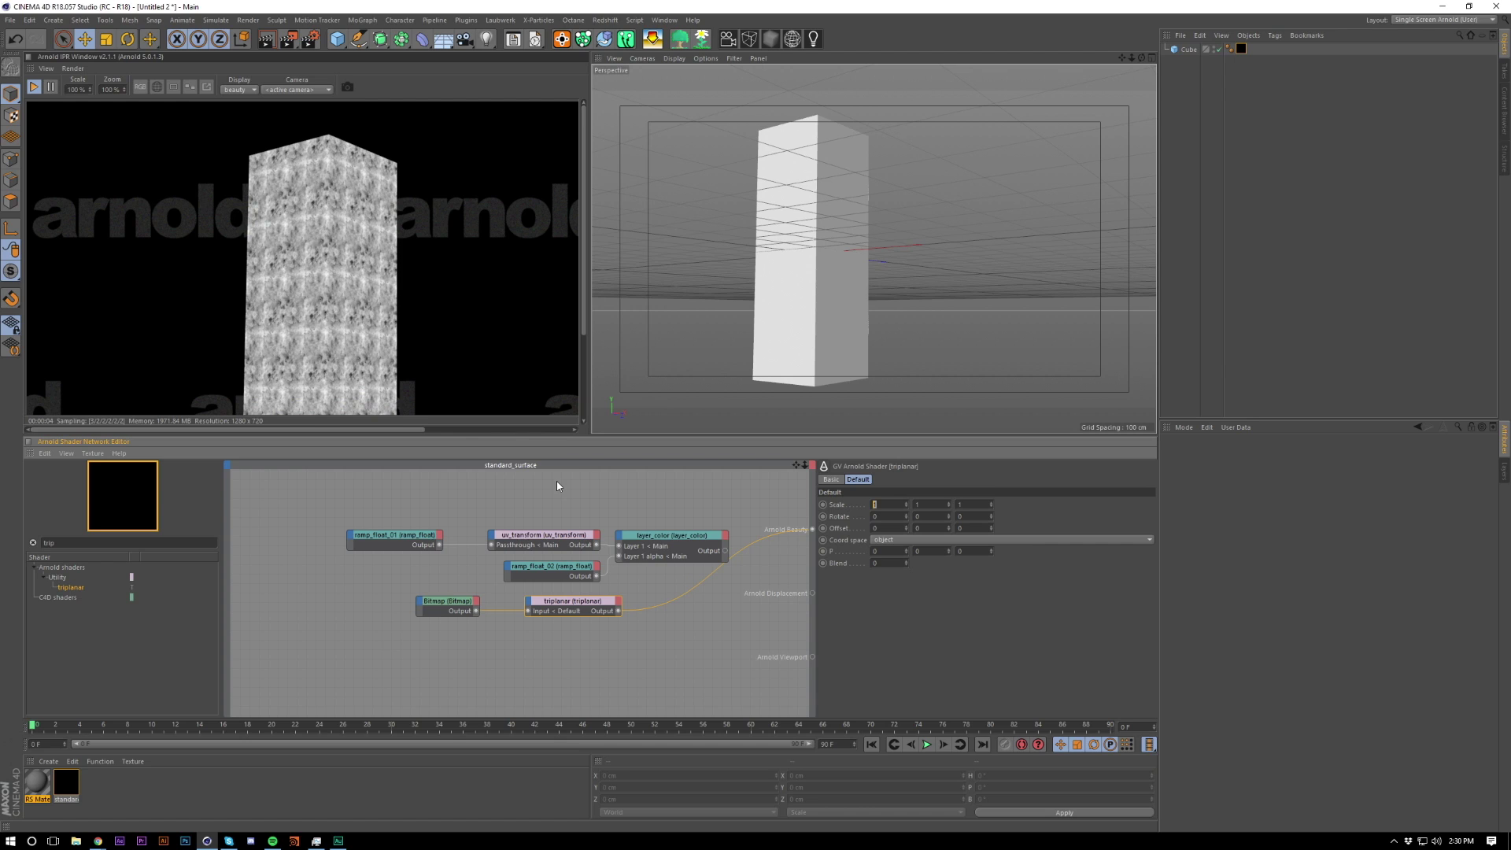
{"action": "type", "text": "0.1"}
{"action": "key", "text": "Return"}
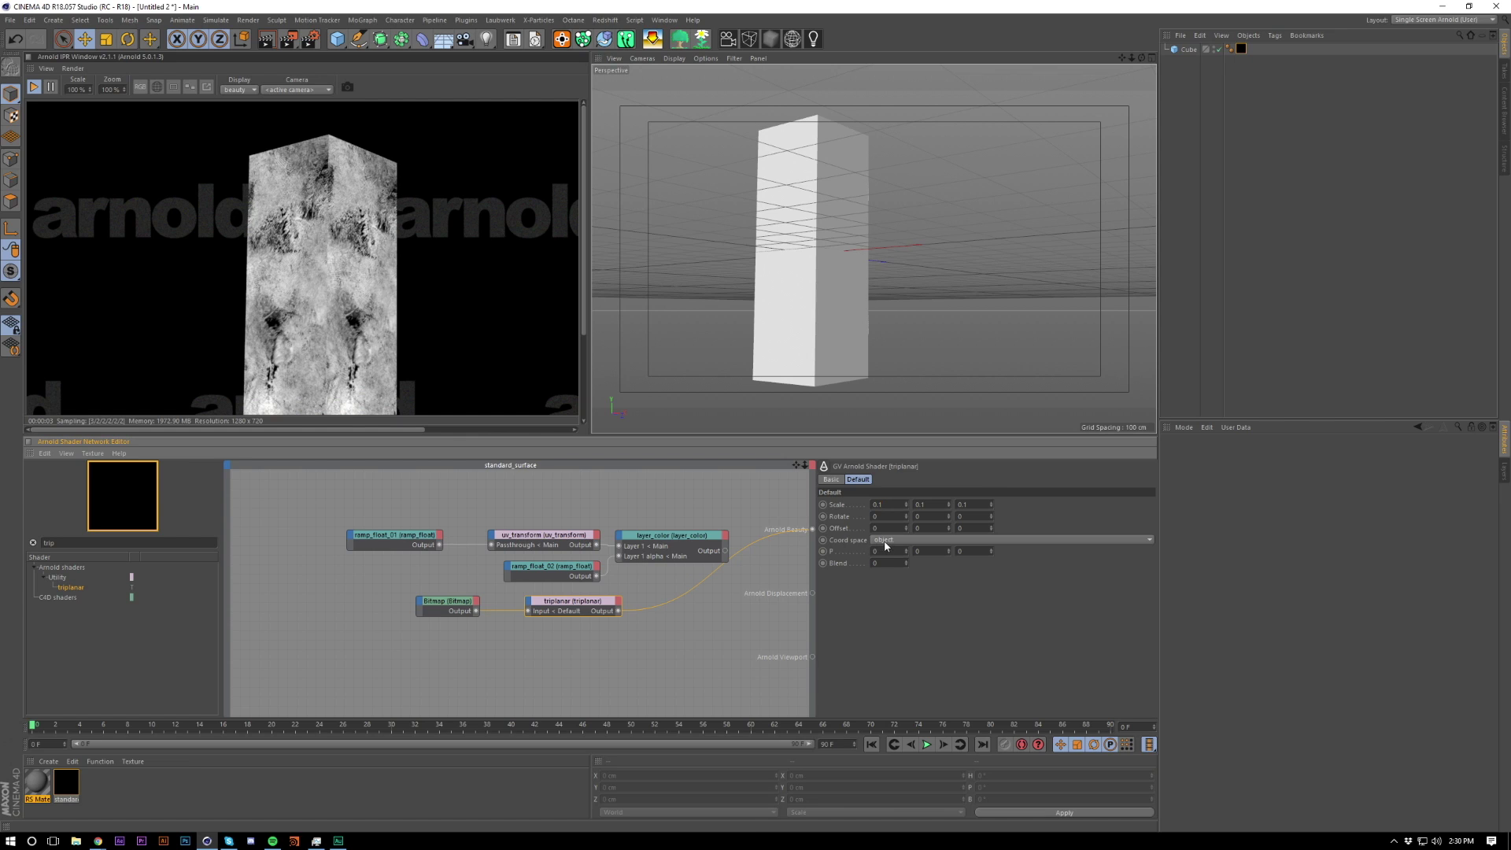
{"action": "left_click", "coordinate": [889, 517]}
{"action": "scroll", "coordinate": [825, 262], "scroll_direction": "up", "scroll_amount": 5}
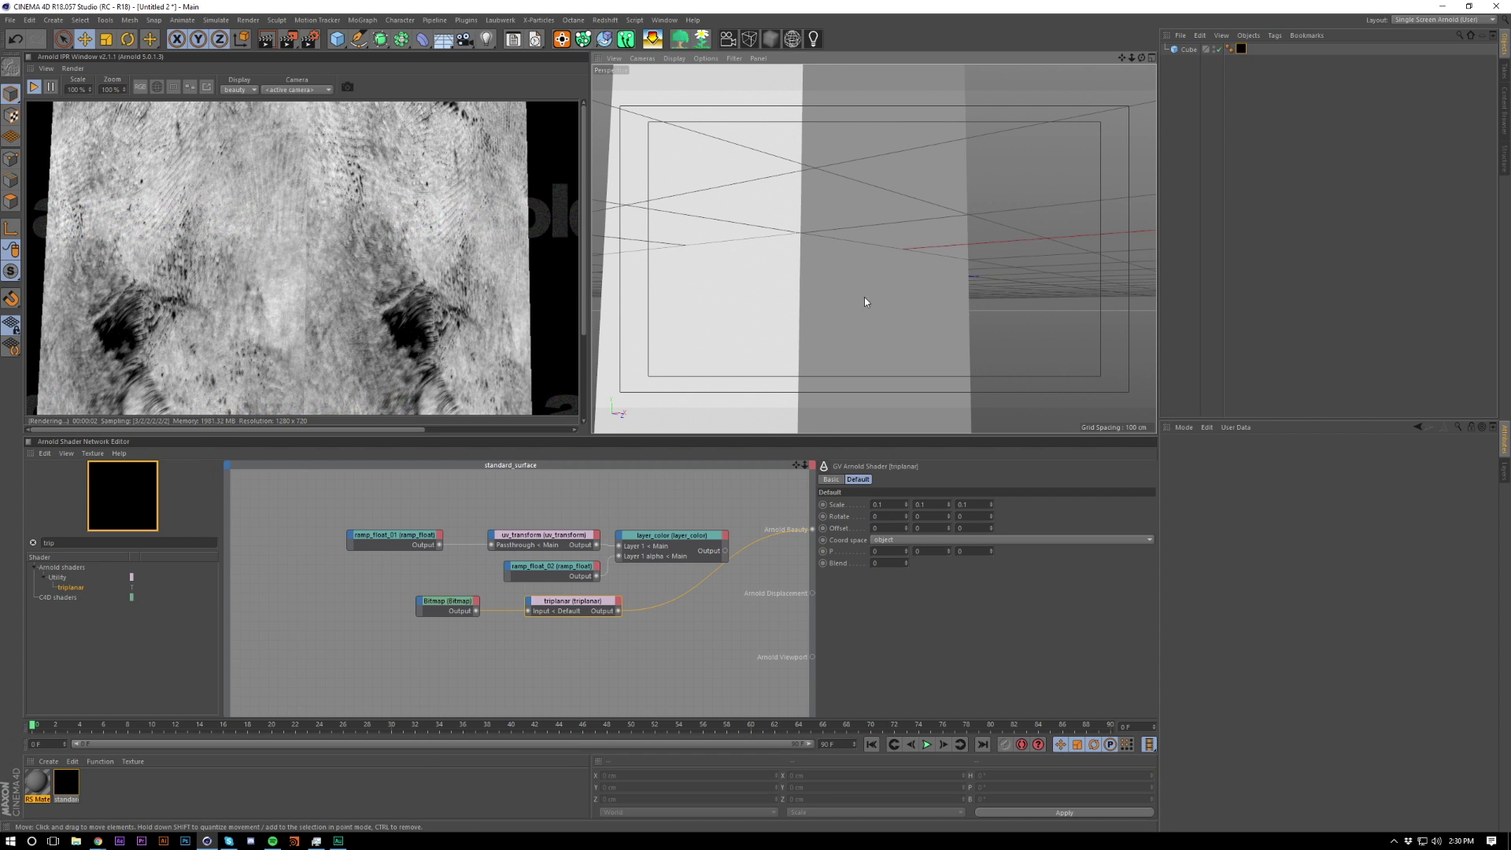
{"action": "scroll", "coordinate": [873, 307], "scroll_direction": "down", "scroll_amount": 5}
{"action": "middle_click_drag", "start_coordinate": [879, 334], "coordinate": [875, 326], "text": "alt"}
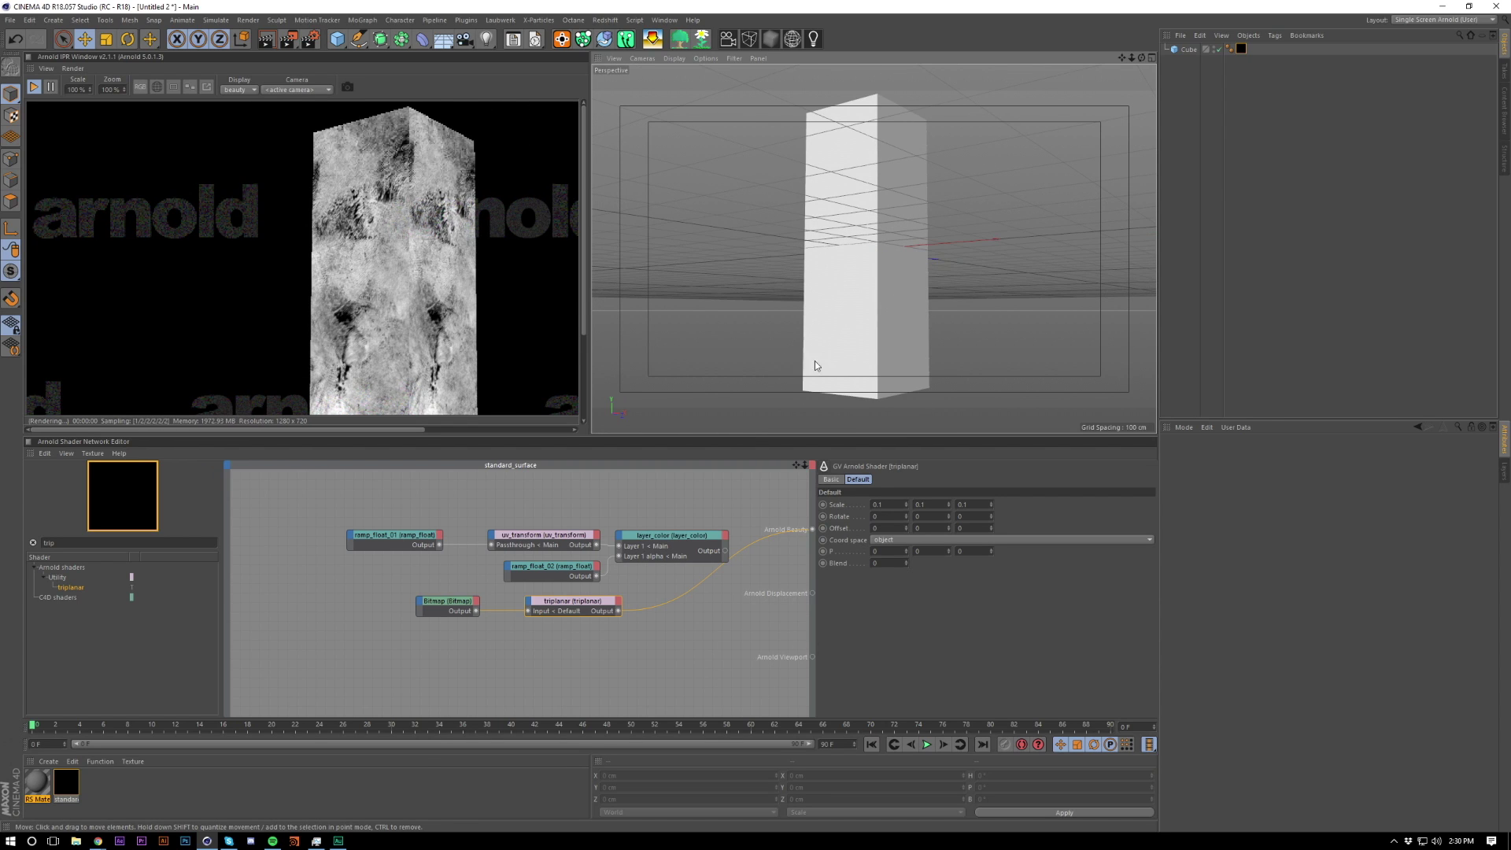
Step: Change the triplanar shader's coordinate space to world
{"action": "left_click", "coordinate": [879, 540]}
{"action": "left_click", "coordinate": [884, 552]}
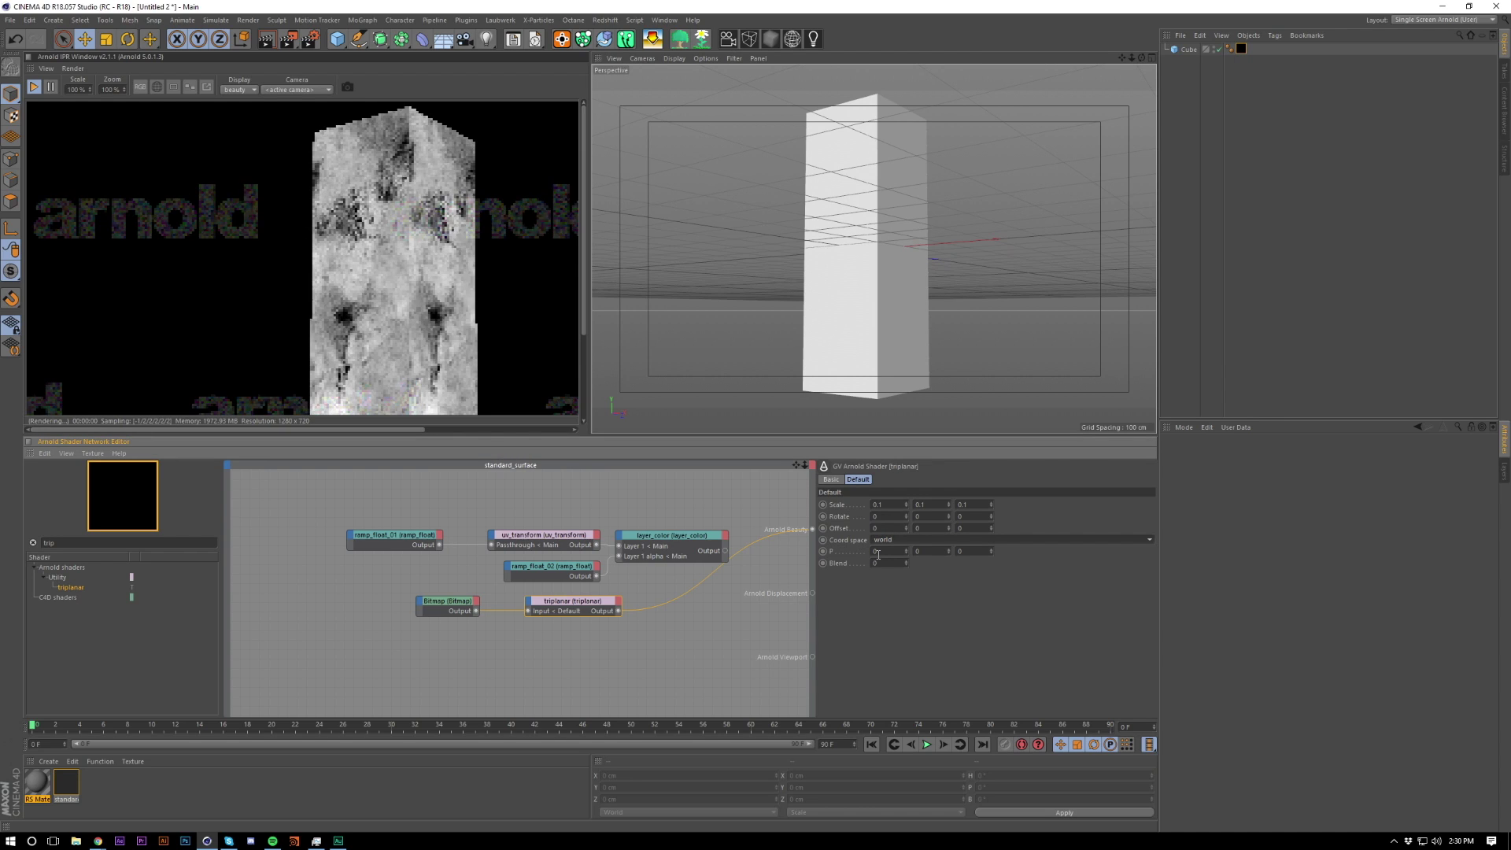
Step: Change the triplanar shader's coordinate space to object
{"action": "left_click", "coordinate": [889, 541]}
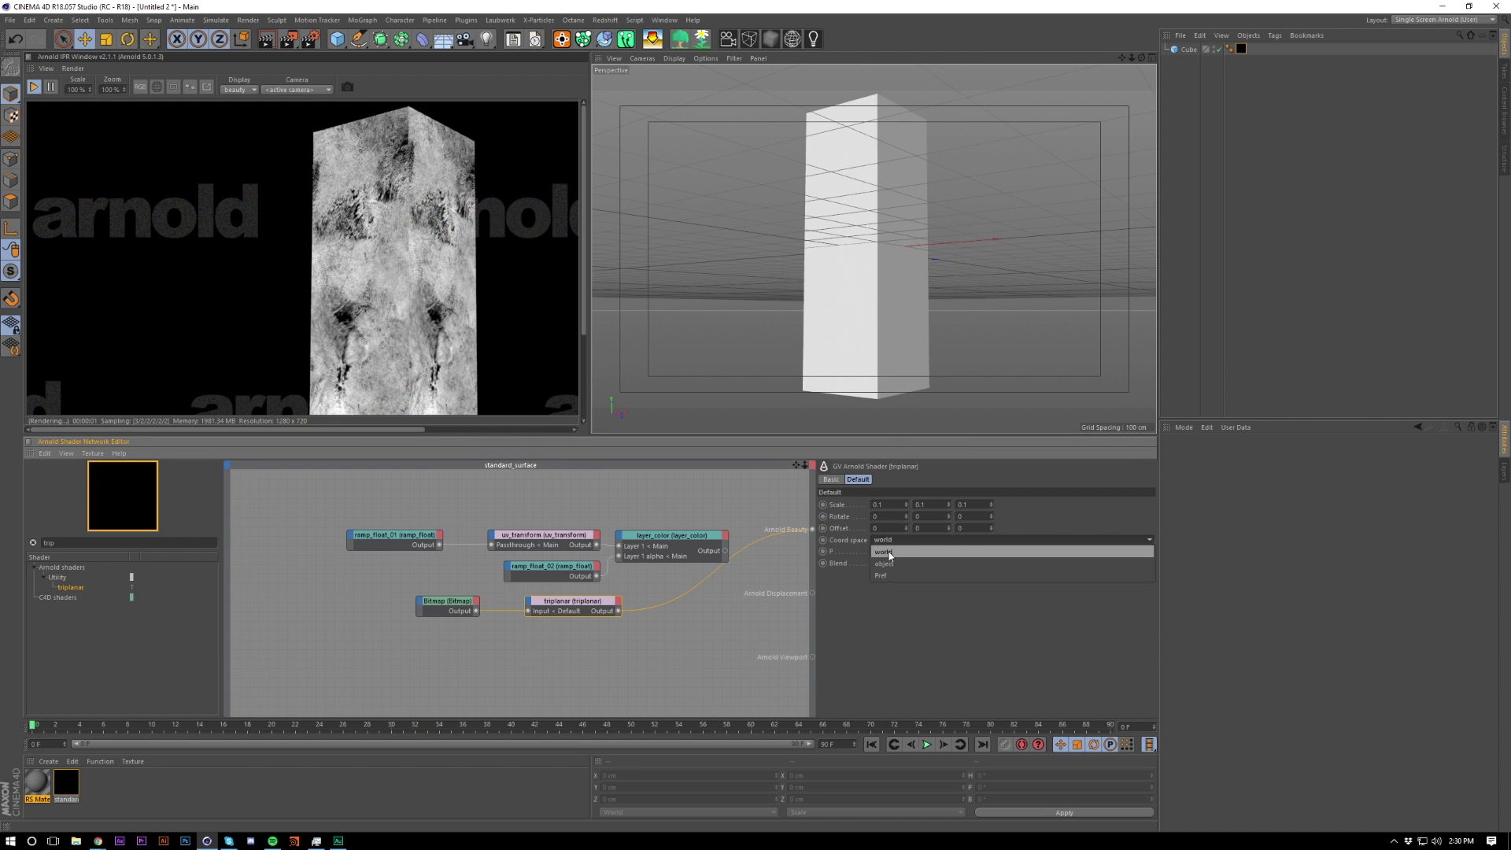
{"action": "left_click", "coordinate": [889, 563]}
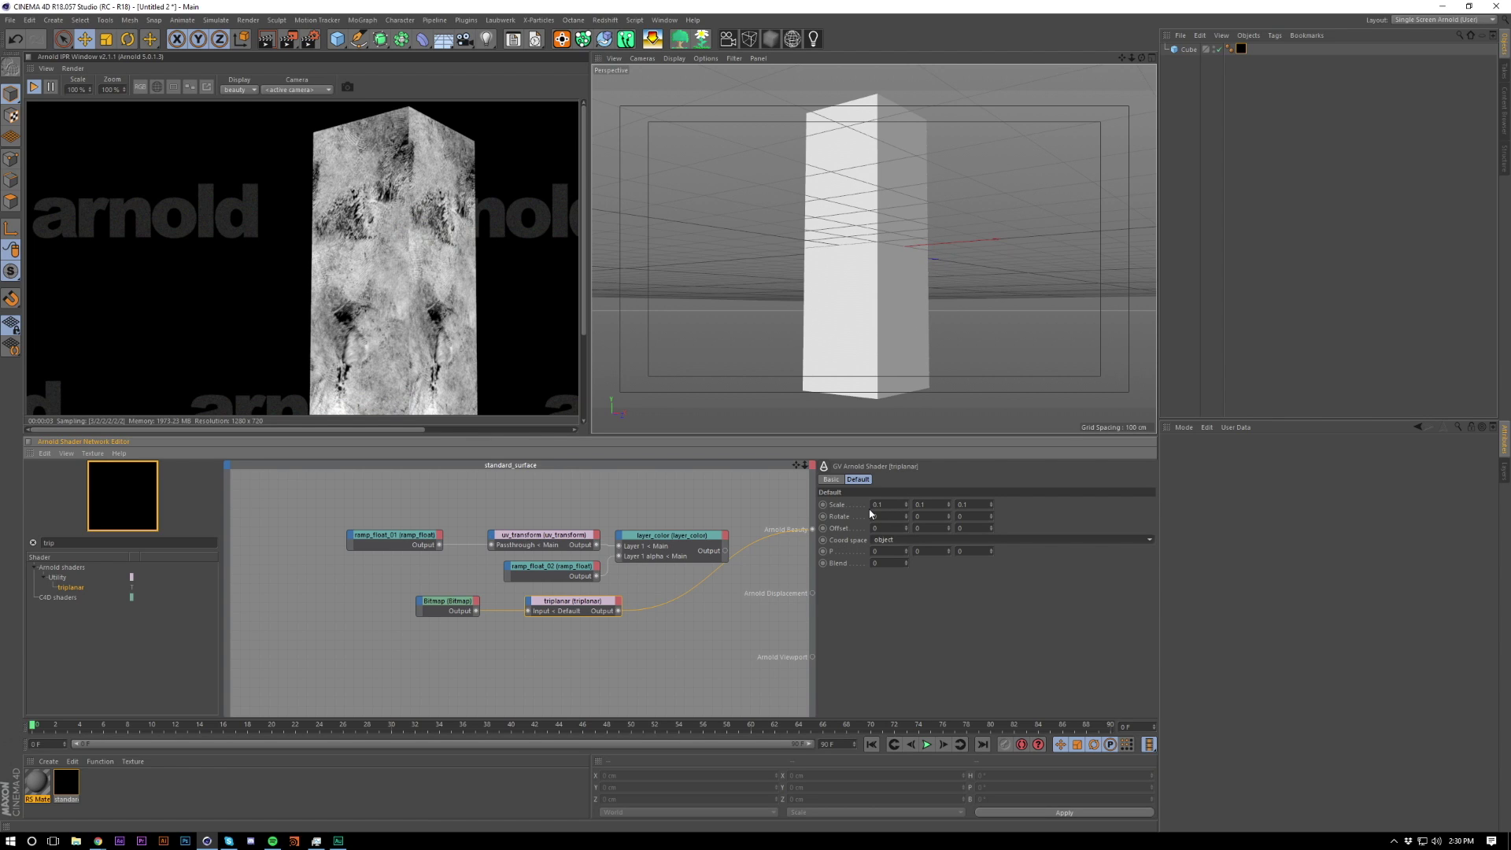
{"action": "left_click", "coordinate": [885, 540]}
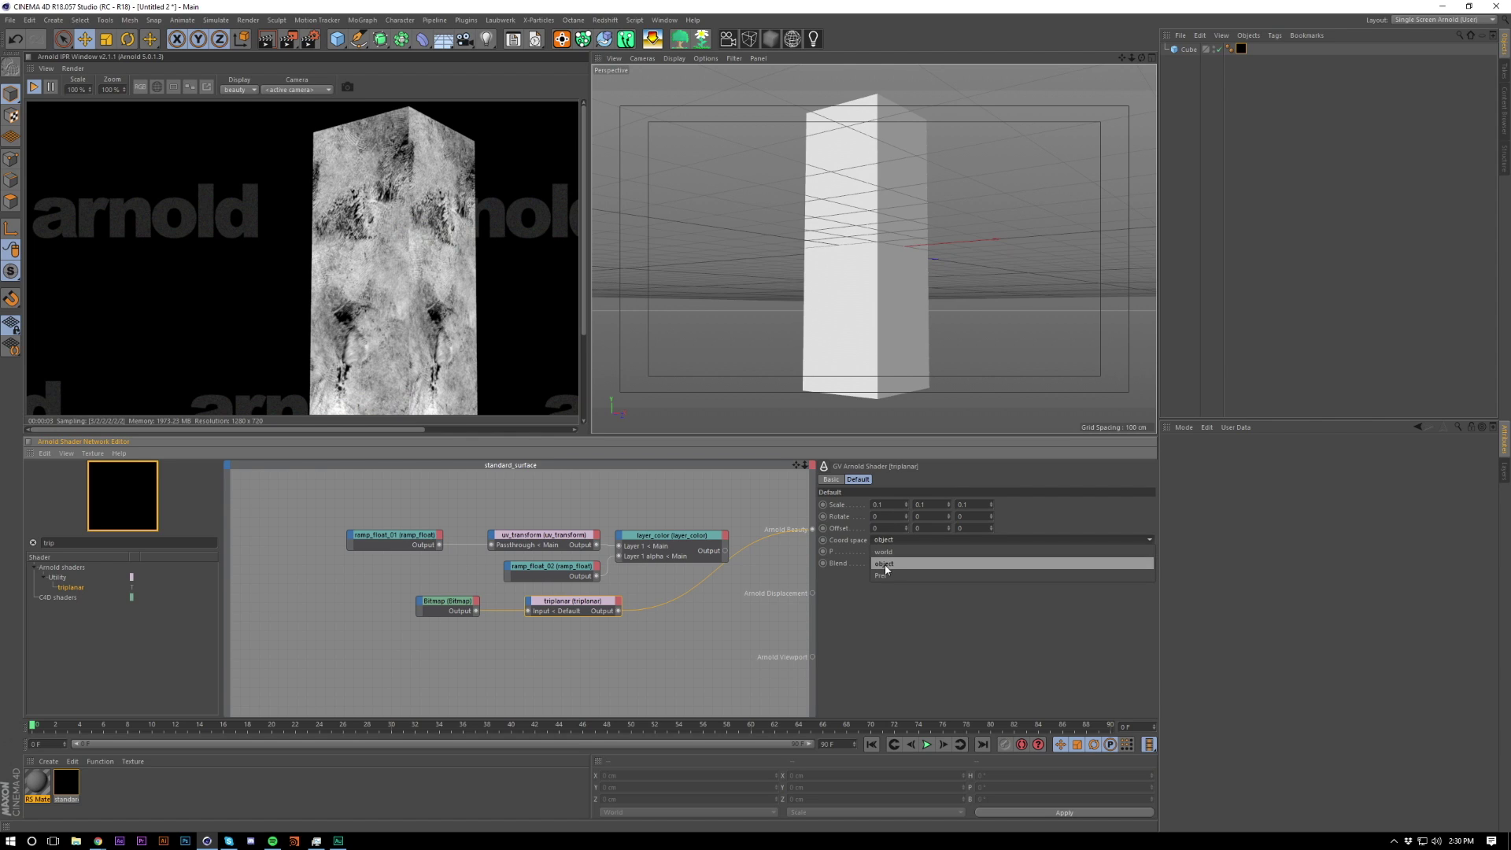
{"action": "left_click", "coordinate": [883, 567]}
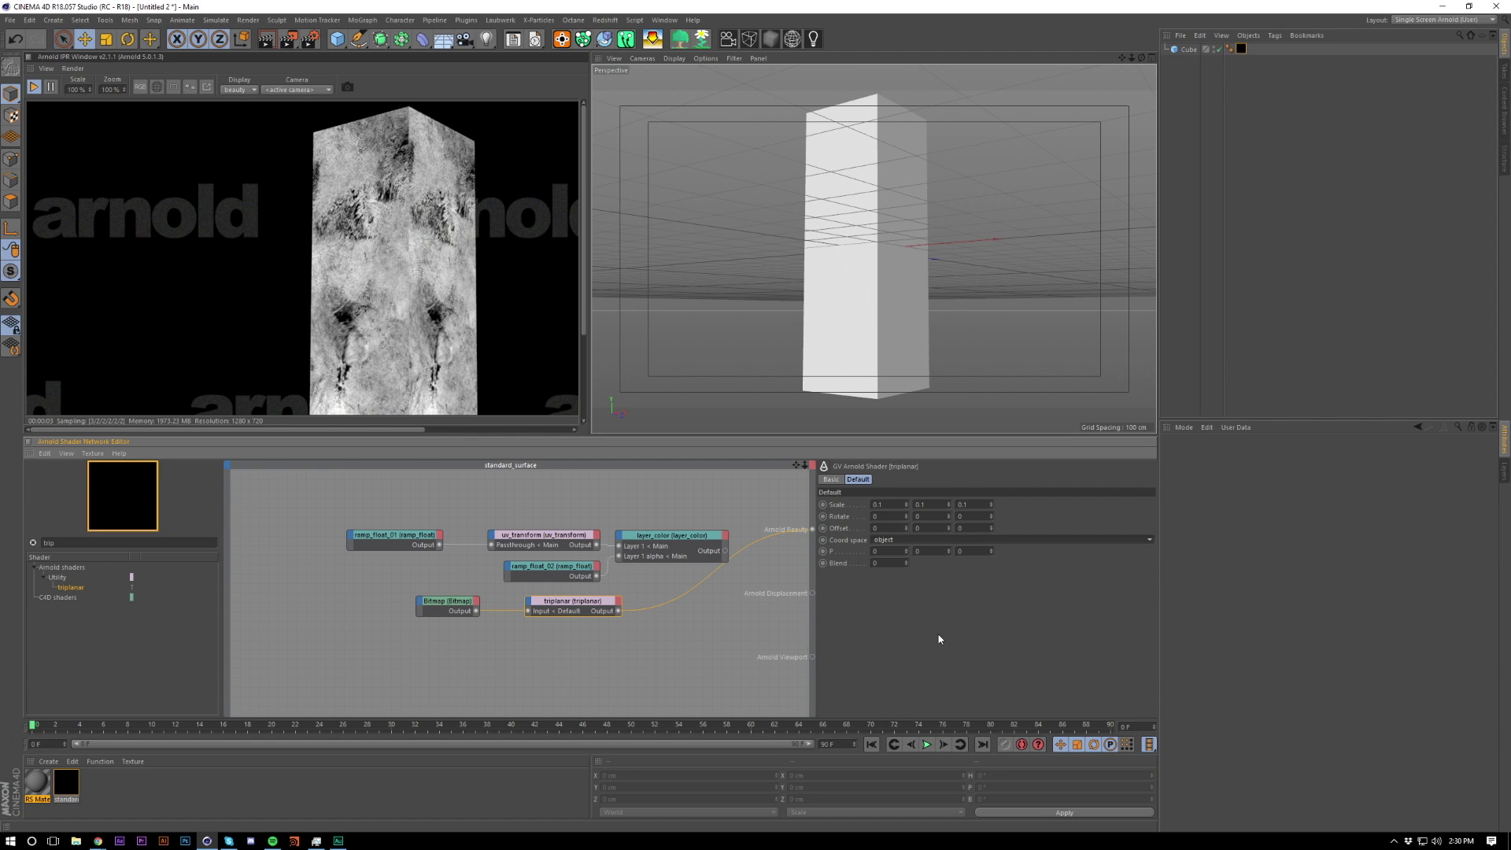
Step: Set the triplanar shader's offset to -4 on X and 2 on Y, keeping 0 on Z
{"action": "left_click", "coordinate": [906, 531]}
{"action": "left_click", "coordinate": [906, 531]}
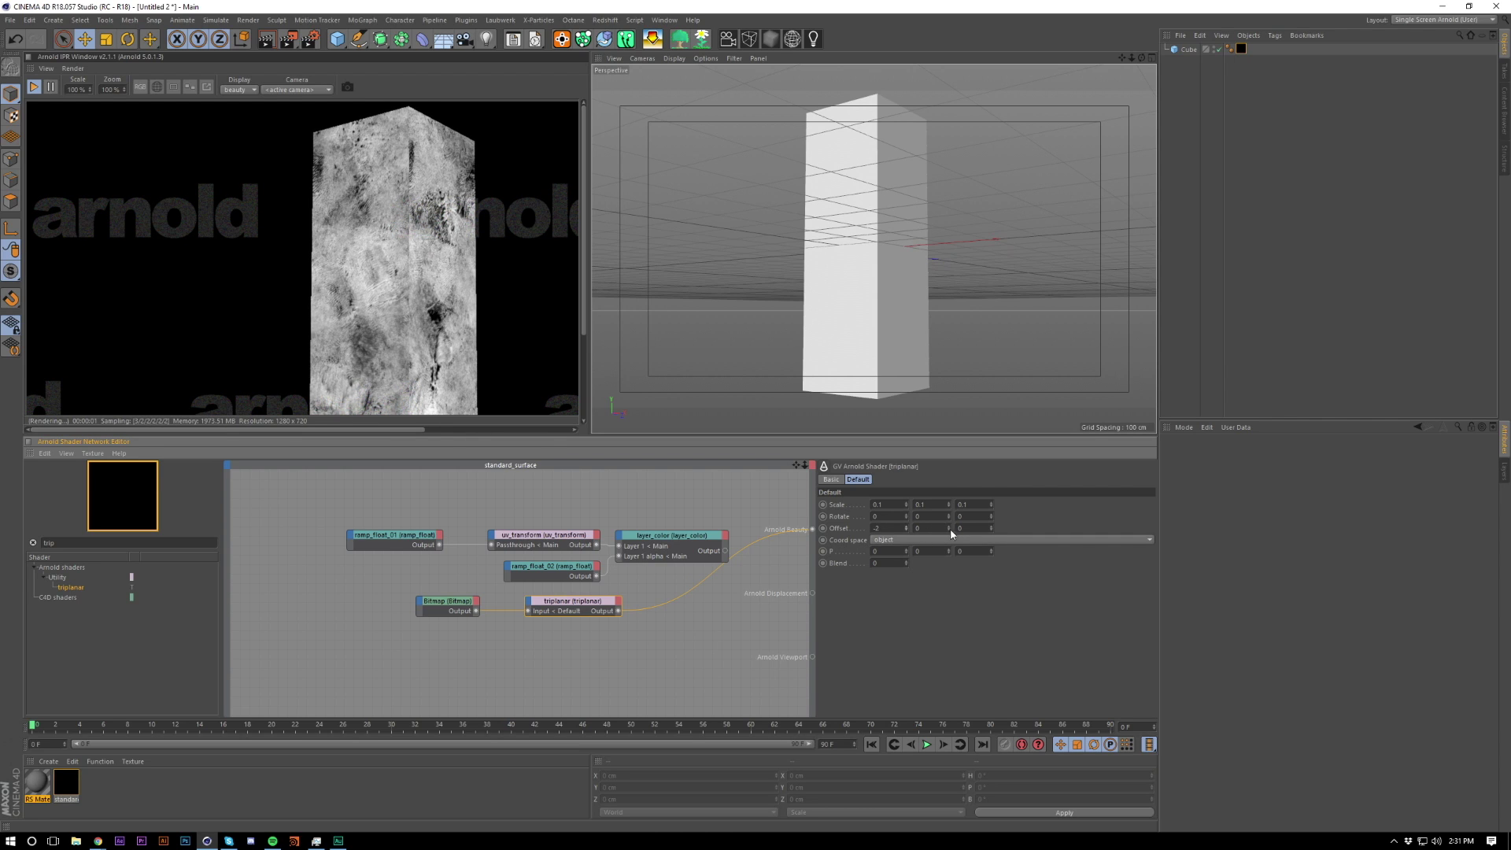
{"action": "scroll", "coordinate": [879, 528], "scroll_direction": "down", "scroll_amount": 2}
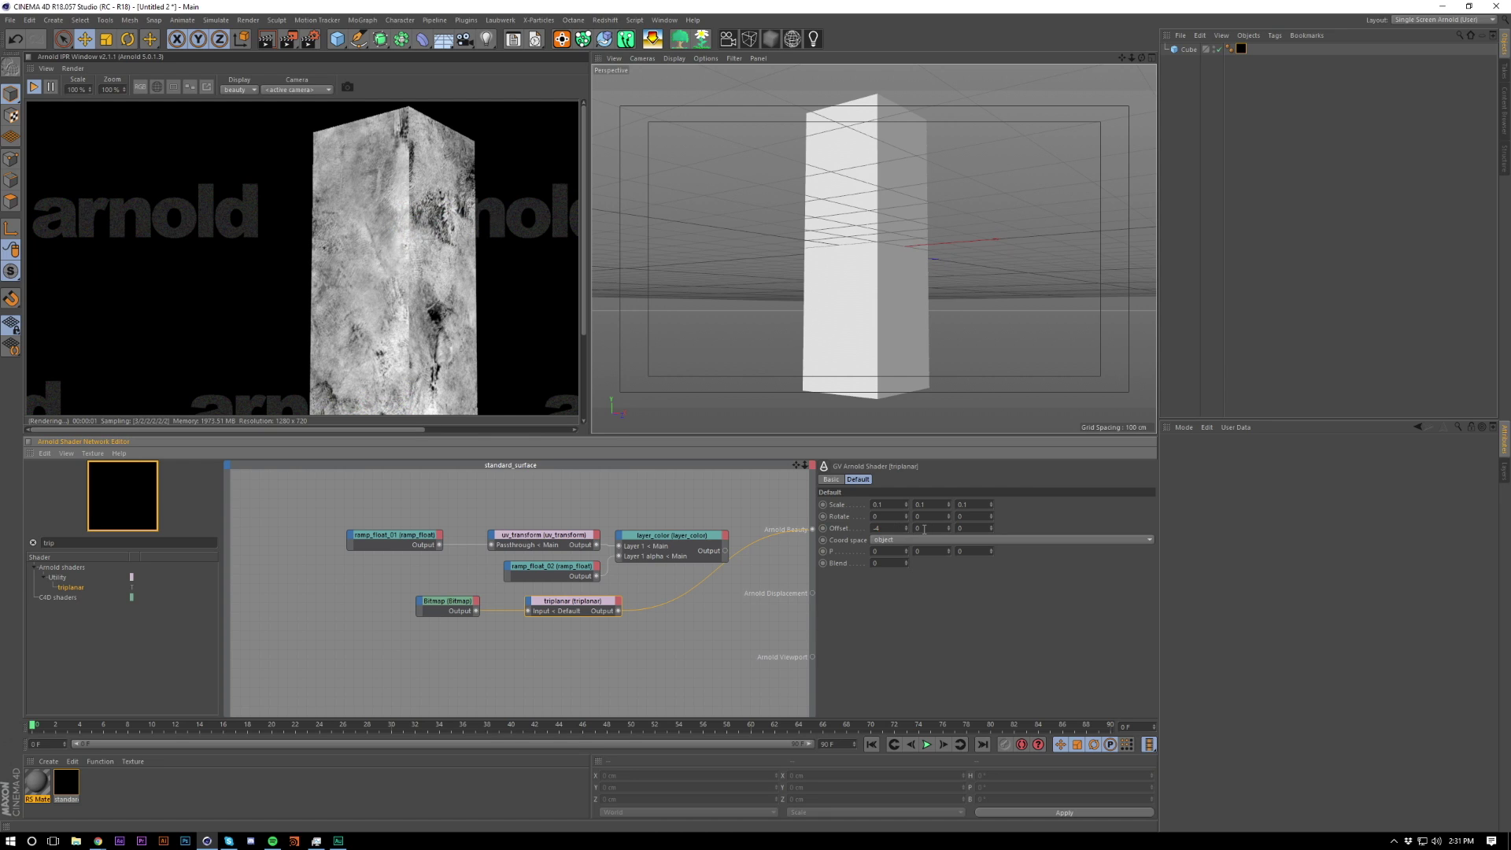
{"action": "scroll", "coordinate": [924, 529], "scroll_direction": "up", "scroll_amount": 2}
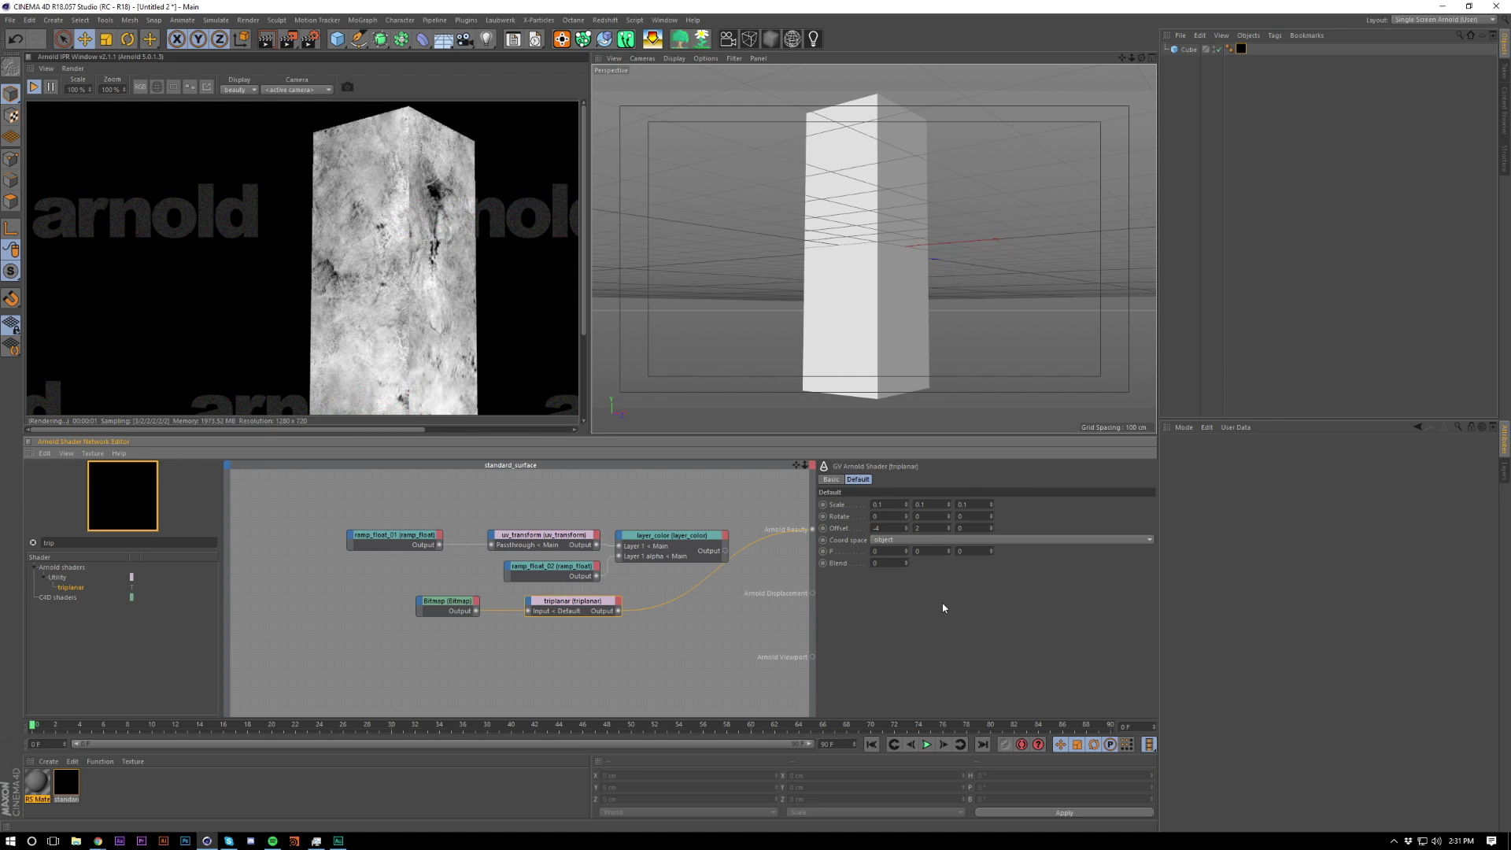
{"action": "left_click", "coordinate": [969, 532]}
{"action": "scroll", "coordinate": [964, 529], "scroll_direction": "up", "scroll_amount": 2}
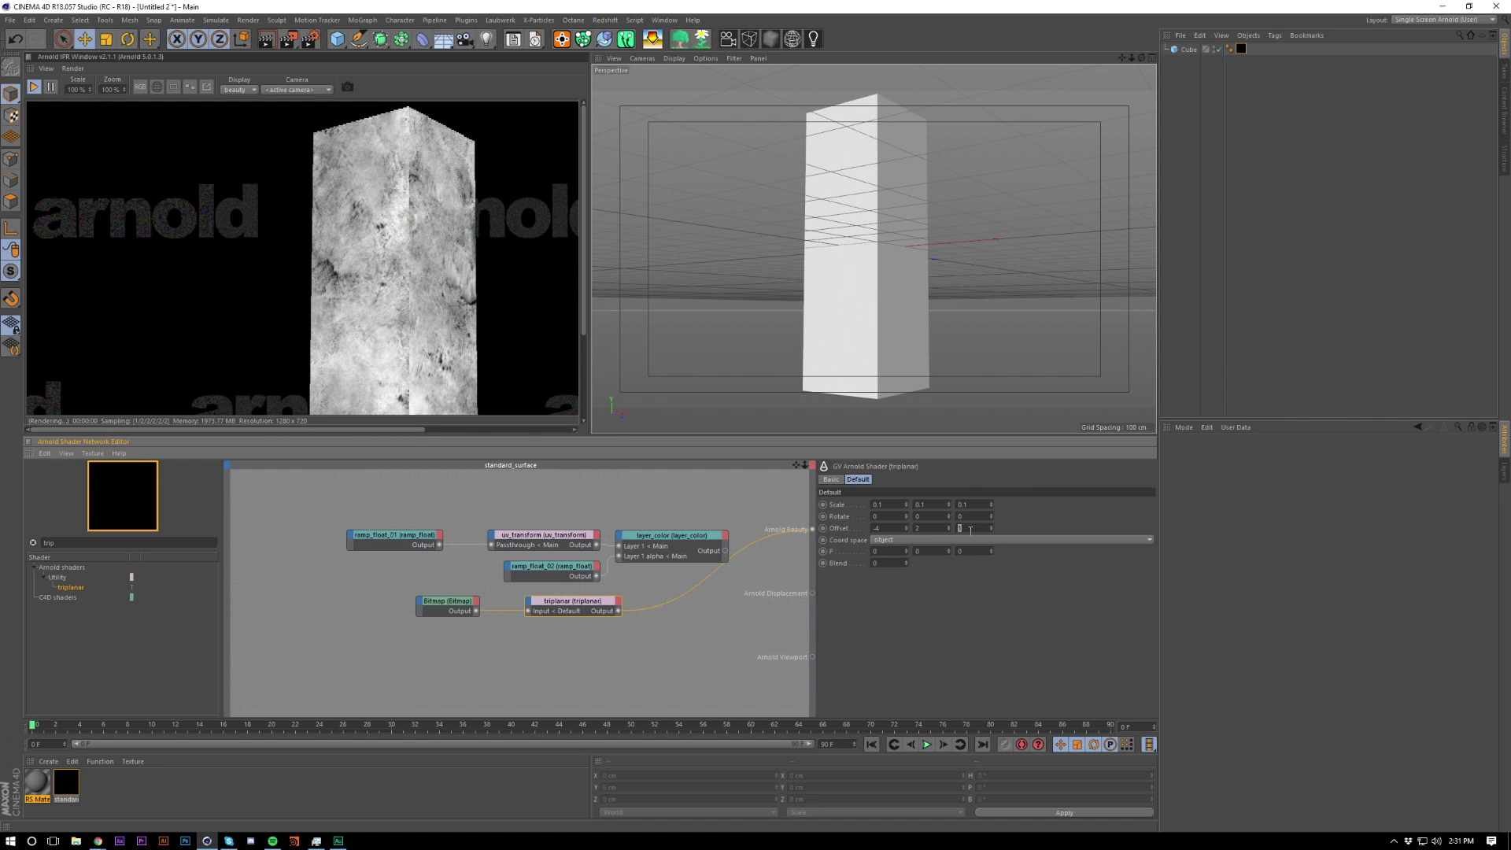
{"action": "scroll", "coordinate": [964, 529], "scroll_direction": "down", "scroll_amount": 2}
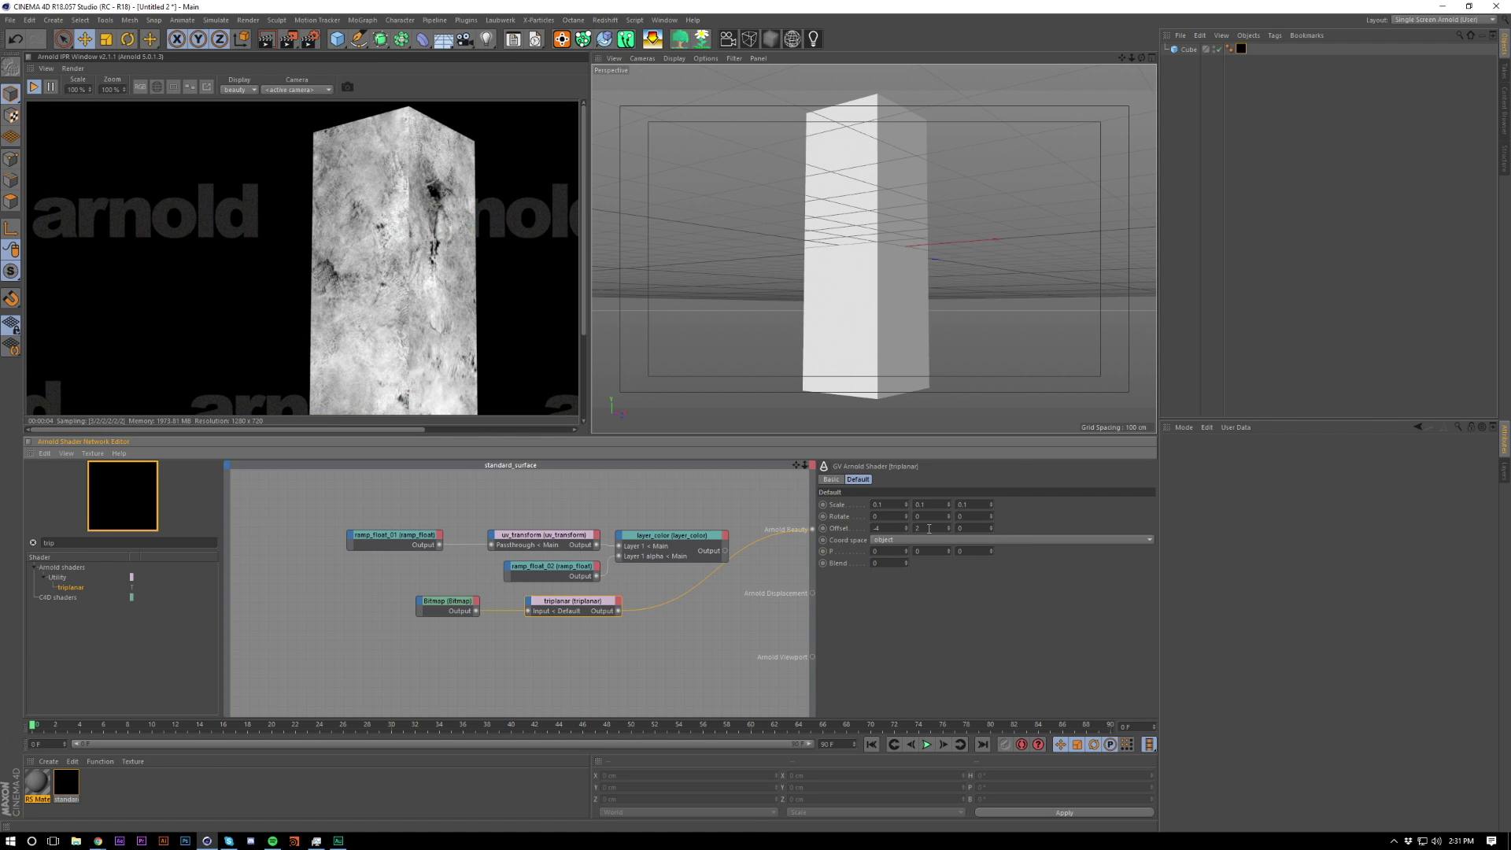
{"action": "left_click", "coordinate": [929, 528]}
{"action": "scroll", "coordinate": [929, 528], "scroll_direction": "up", "scroll_amount": 1}
{"action": "scroll", "coordinate": [922, 528], "scroll_direction": "down", "scroll_amount": 1}
Step: Insert a ramp_float shader between the Bitmap and the triplanar shader
{"action": "type", "text": "ramp"}
{"action": "left_click_drag", "start_coordinate": [461, 604], "coordinate": [464, 605]}
{"action": "left_click", "coordinate": [493, 625]}
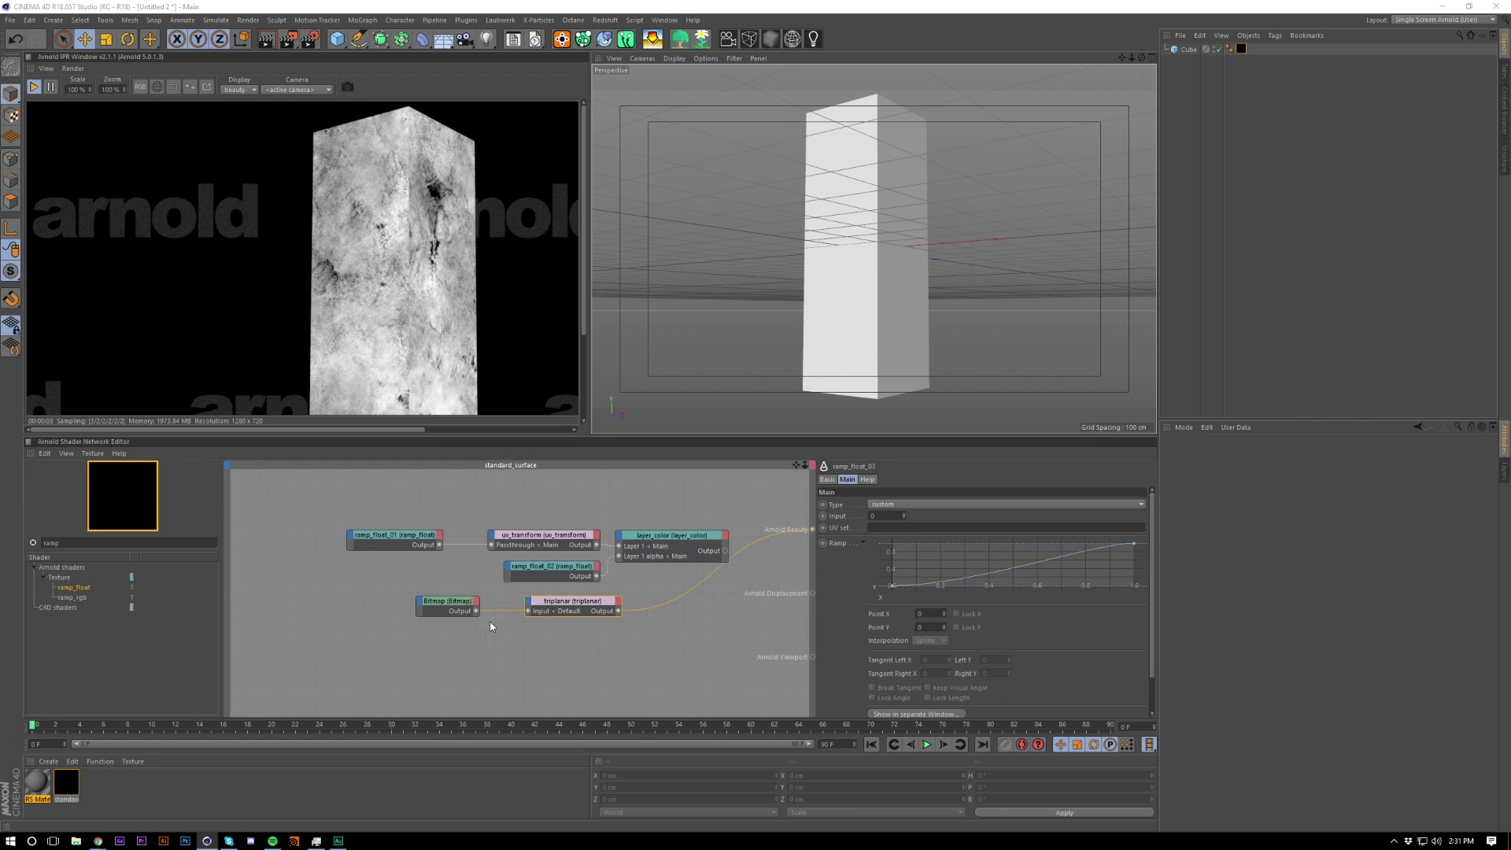
{"action": "left_click", "coordinate": [455, 605]}
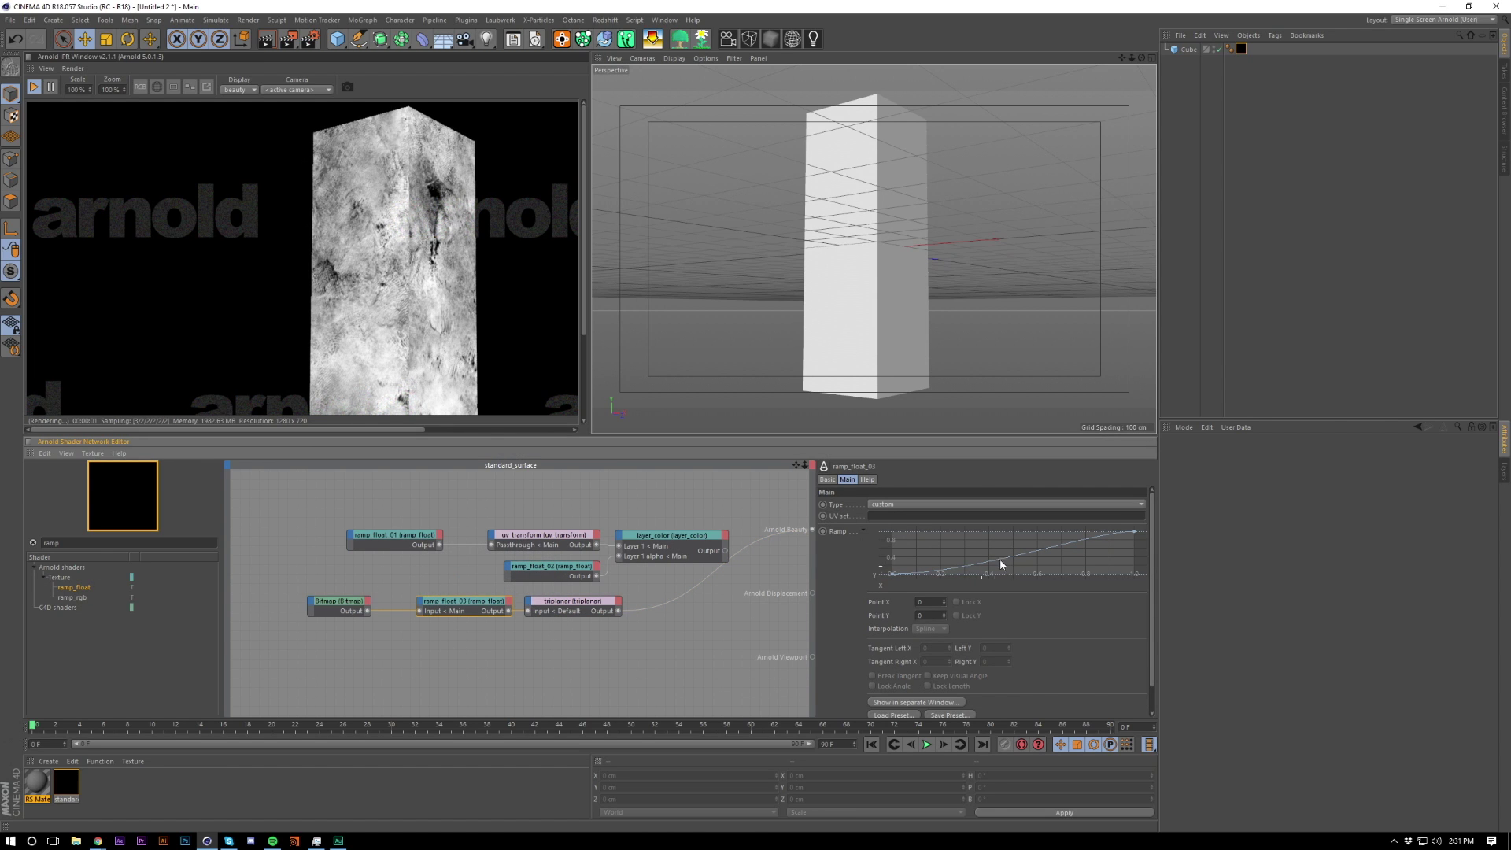
Step: Invert the curve of the float ramp after the Bitmap and place its end point at X 0.364, Y 0
{"action": "left_click_drag", "start_coordinate": [1131, 536], "coordinate": [984, 579]}
{"action": "left_click_drag", "start_coordinate": [659, 520], "coordinate": [685, 593]}
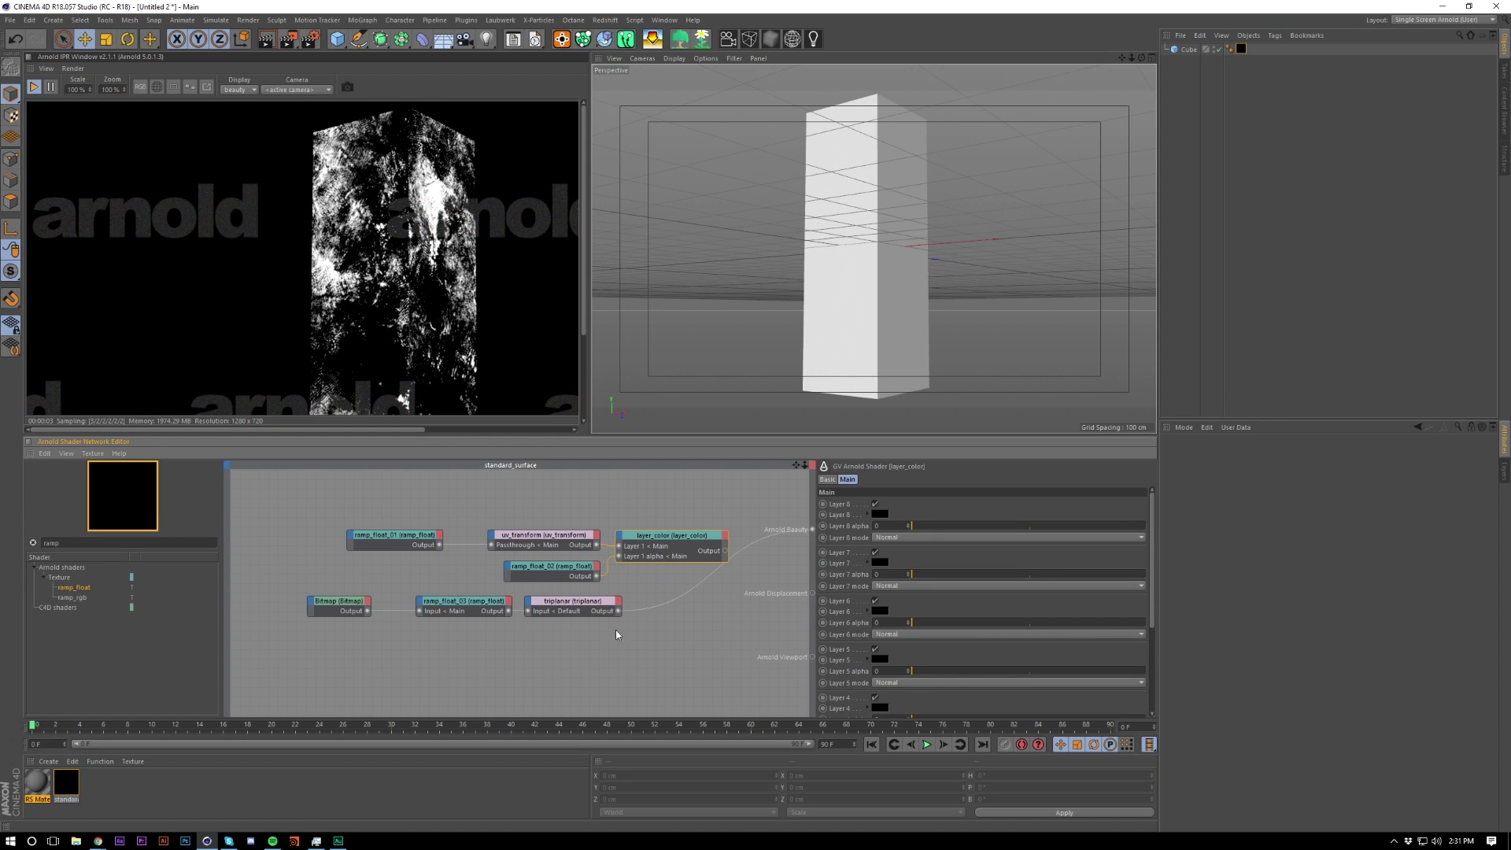
{"action": "left_click", "coordinate": [549, 608]}
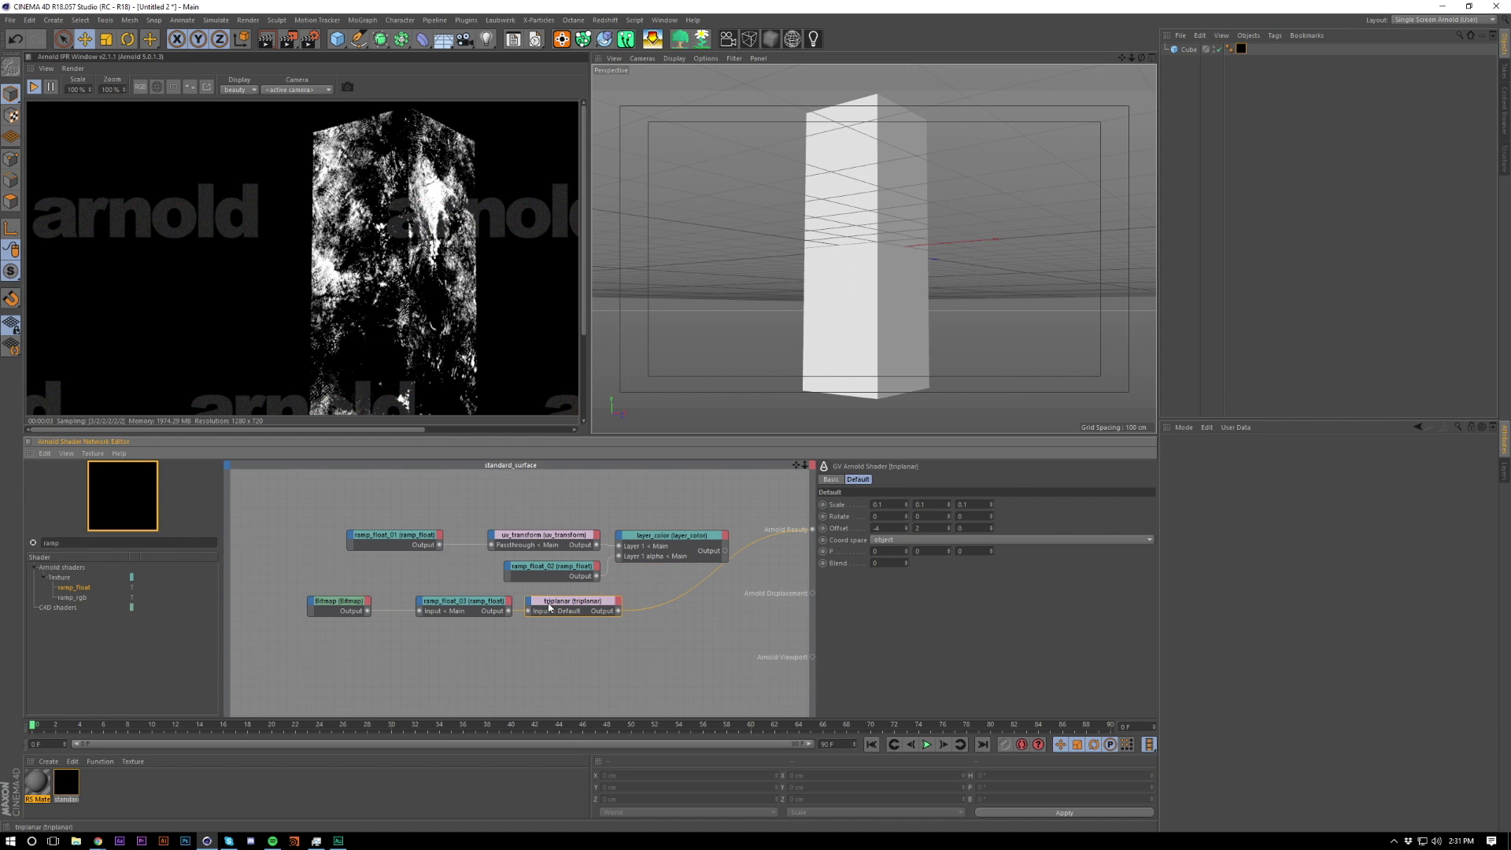
{"action": "left_click", "coordinate": [458, 606]}
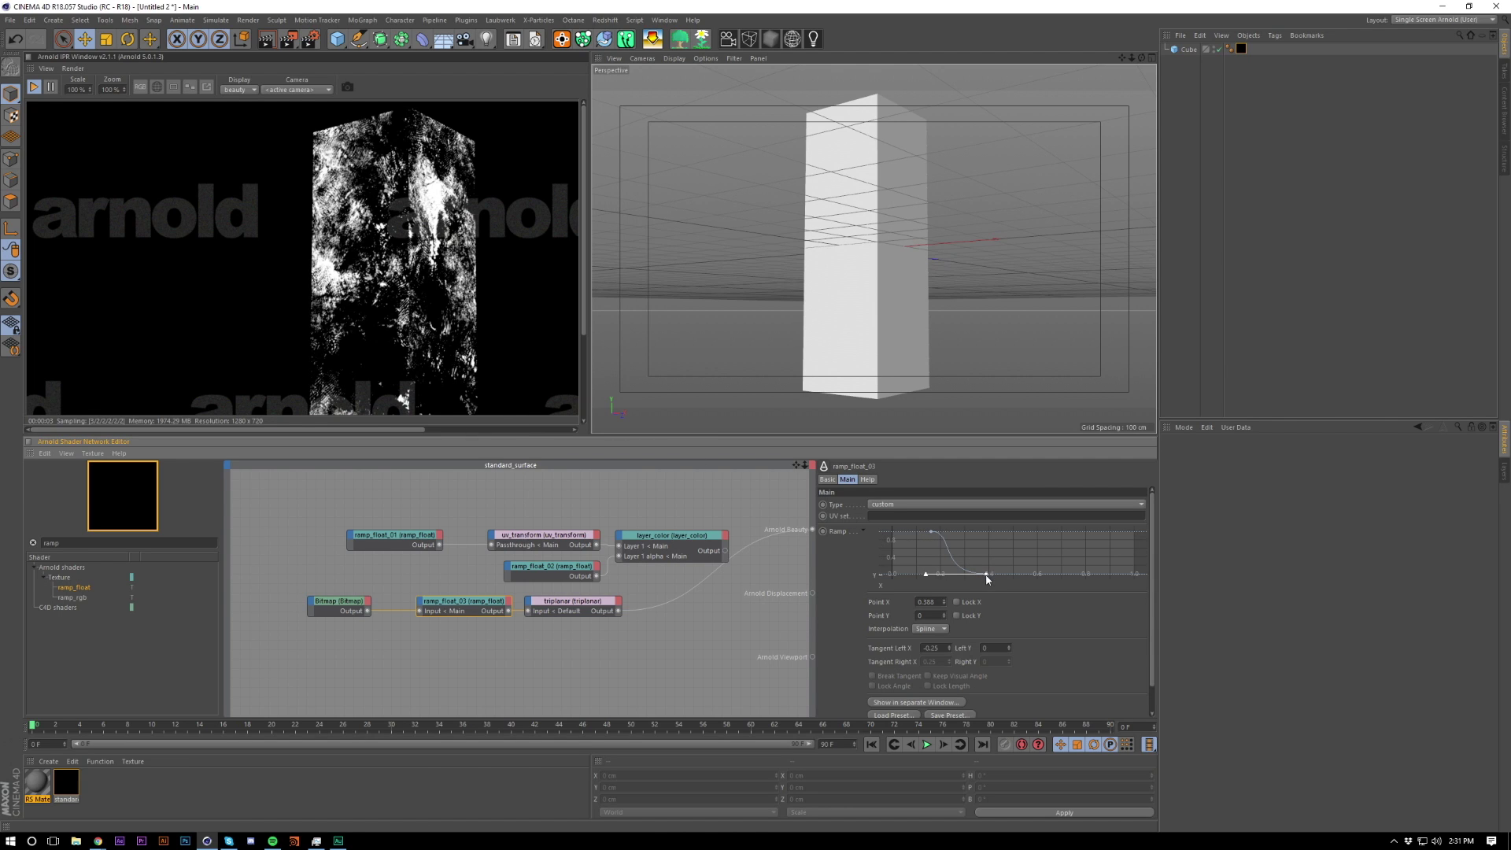
{"action": "left_click_drag", "start_coordinate": [988, 579], "coordinate": [978, 588]}
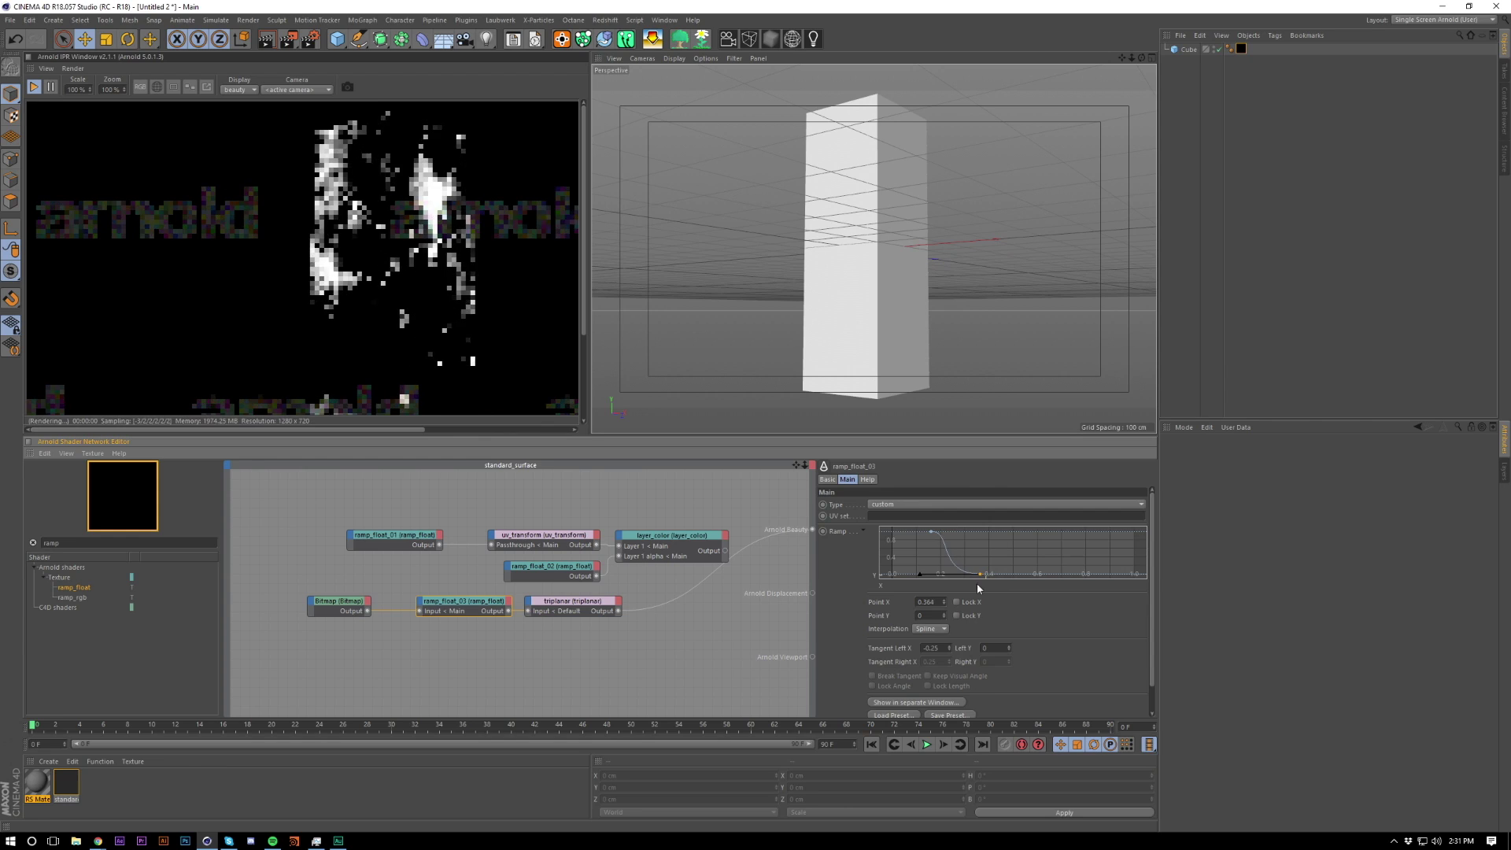
Step: Connect the triplanar output to Layer 2 of the layer_color shader, and feed layer_color into Arnold Beauty
{"action": "left_click", "coordinate": [620, 608]}
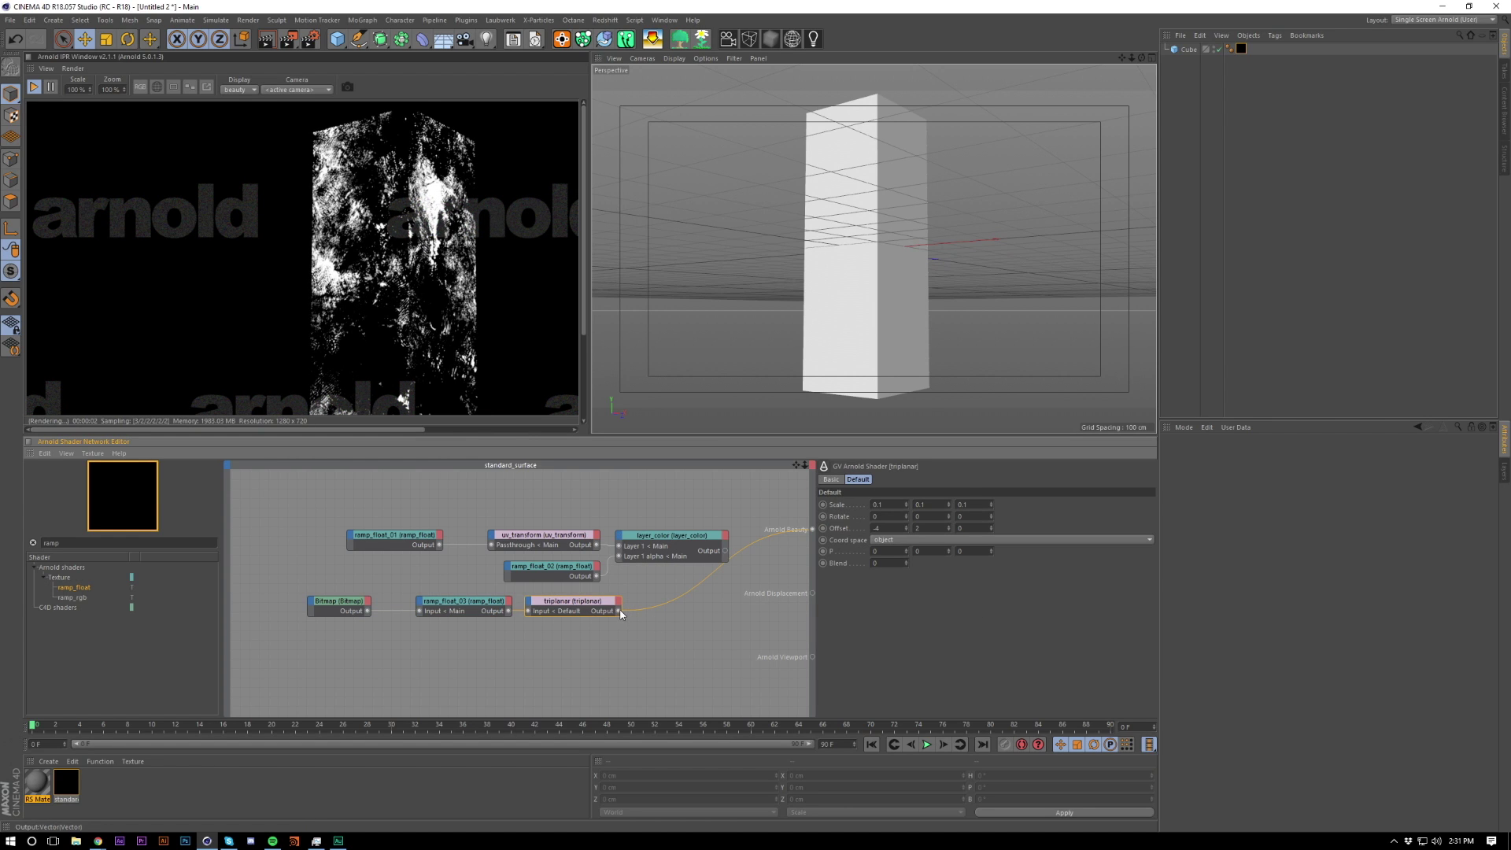
{"action": "left_click", "coordinate": [622, 537]}
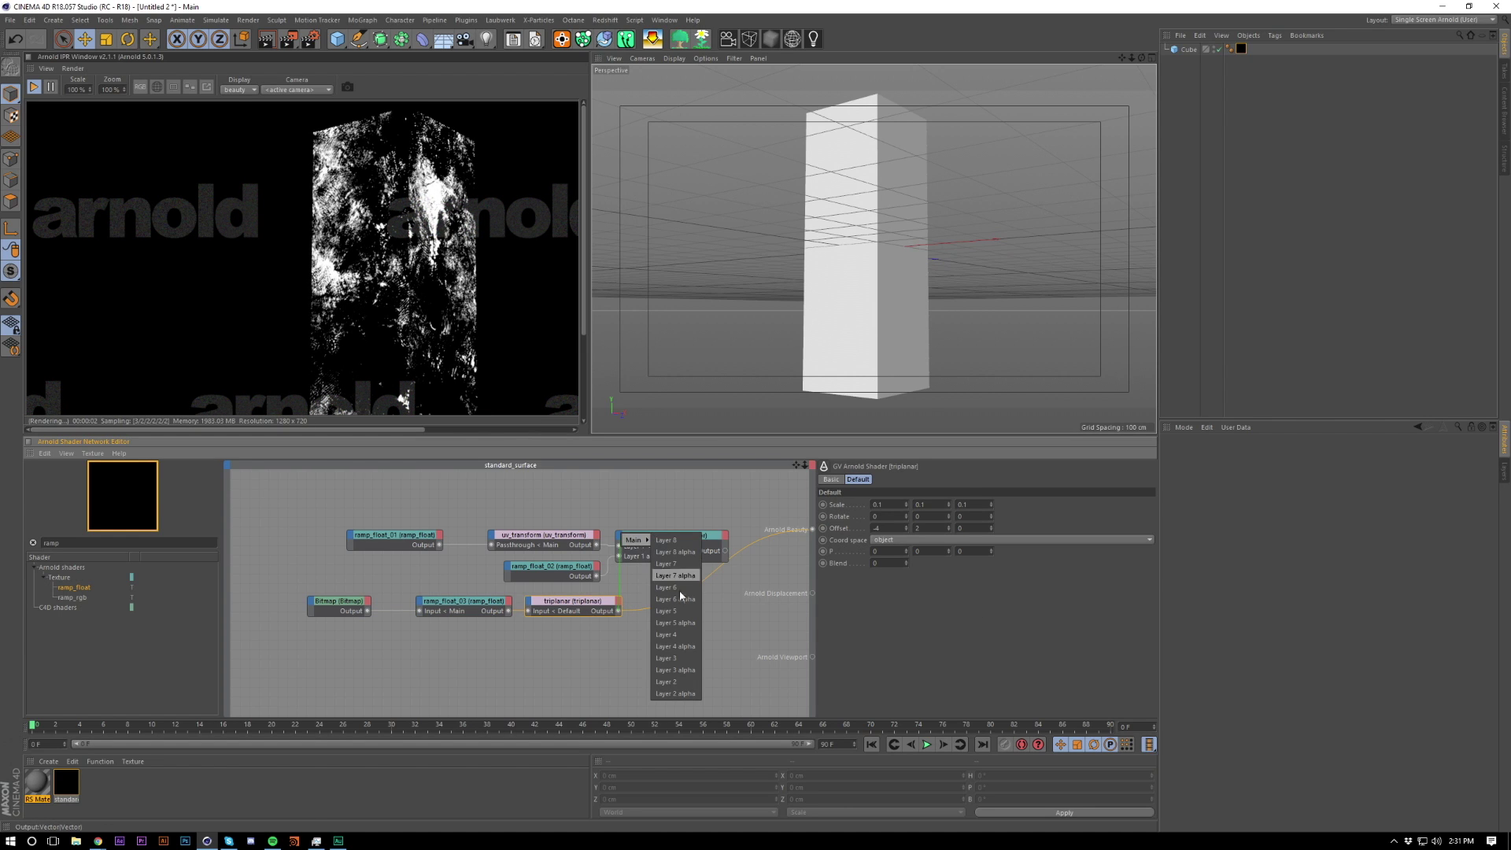
{"action": "left_click", "coordinate": [675, 681]}
{"action": "left_click_drag", "start_coordinate": [725, 556], "coordinate": [812, 529]}
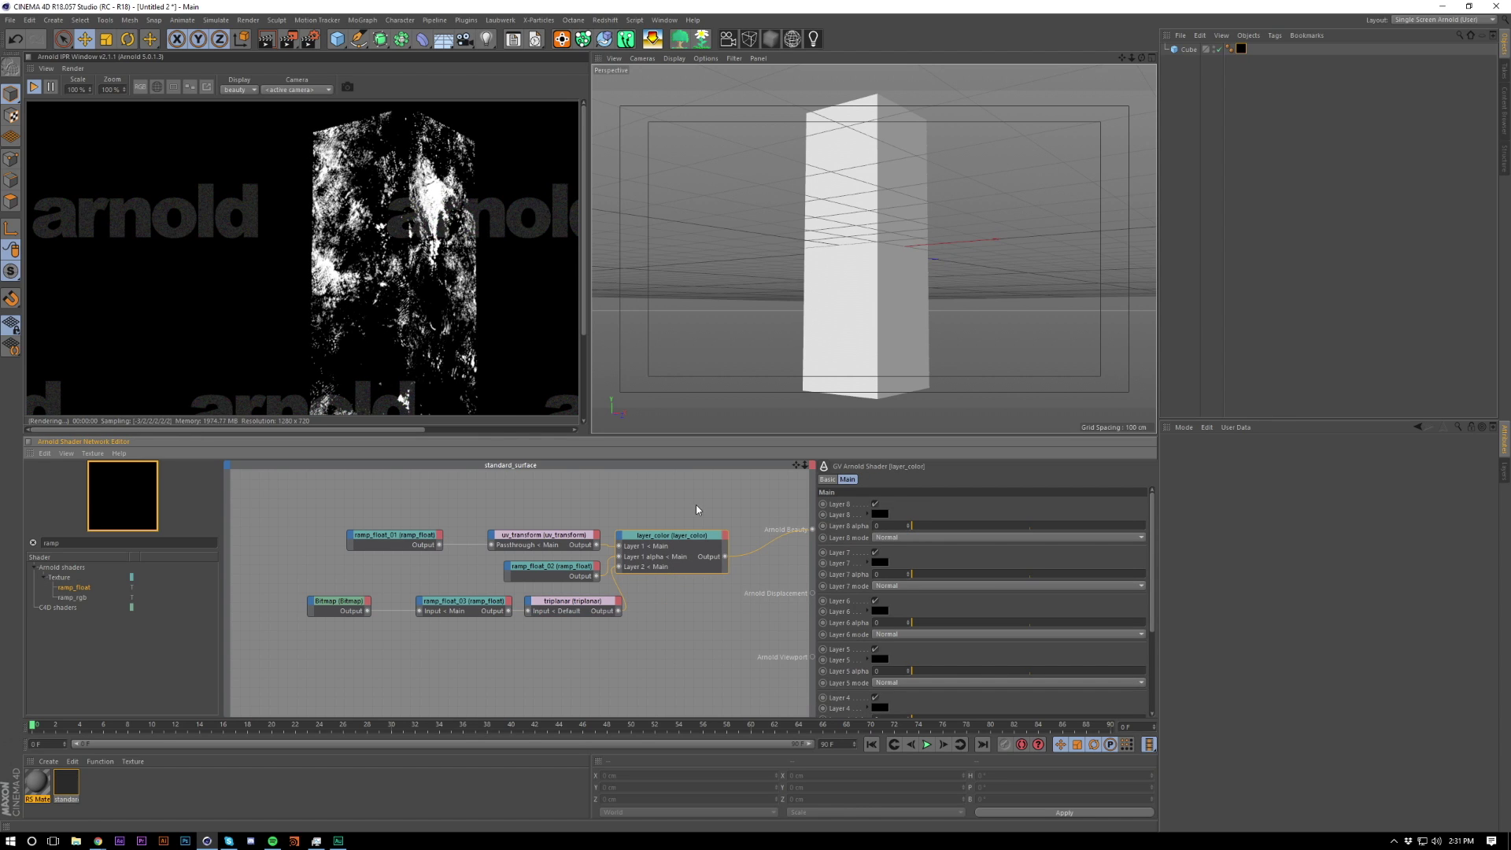
{"action": "left_click_drag", "start_coordinate": [688, 523], "coordinate": [725, 602]}
Step: Set layer_color's Layer 2 alpha to 1 and its Layer 2 mode to Subtract
{"action": "scroll", "coordinate": [862, 634], "scroll_direction": "down", "scroll_amount": 3}
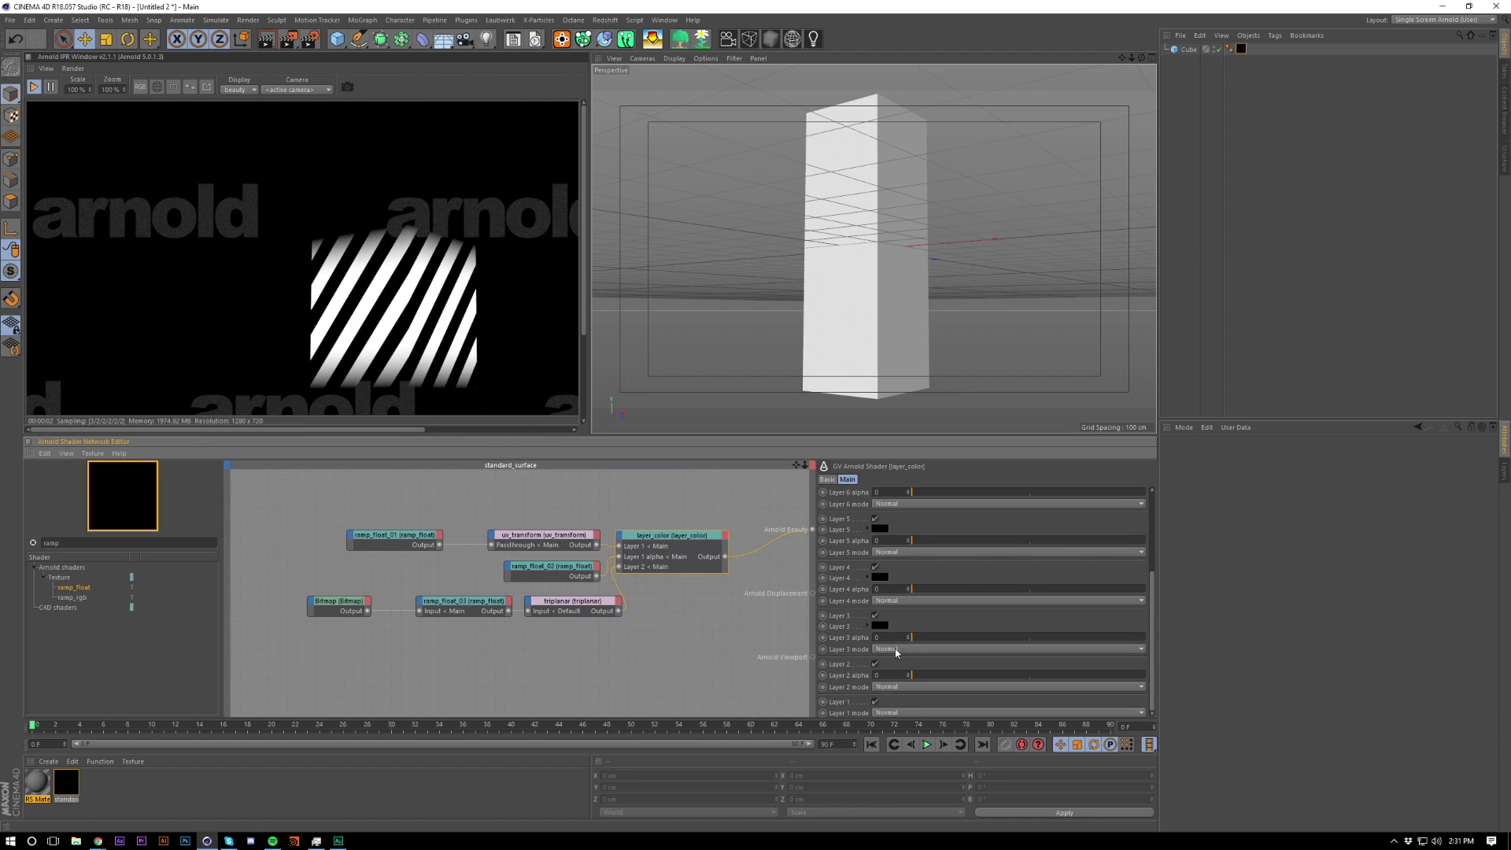
{"action": "left_click_drag", "start_coordinate": [921, 677], "coordinate": [1388, 660]}
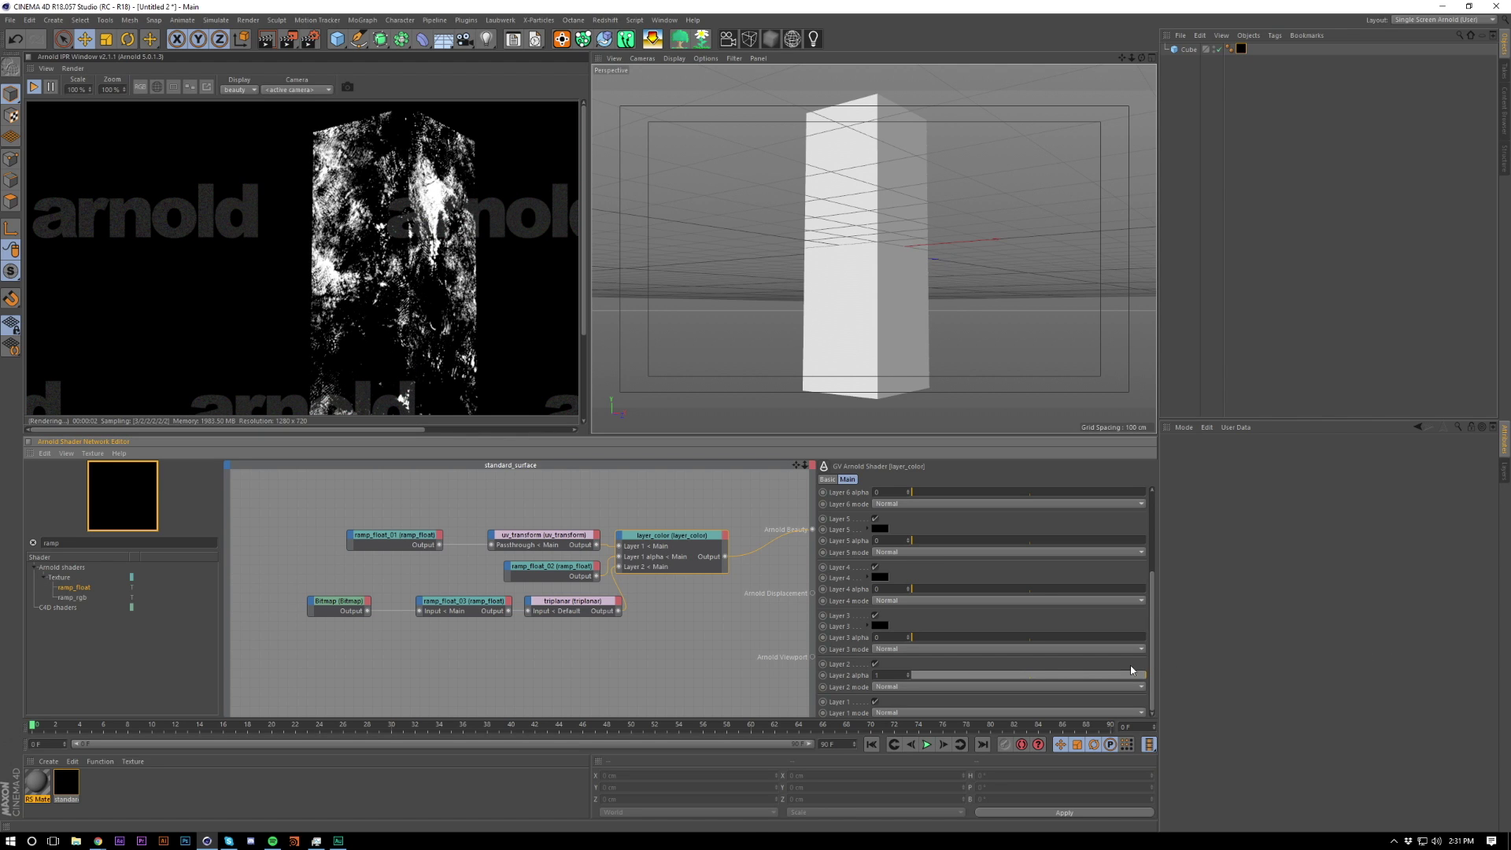
{"action": "left_click_drag", "start_coordinate": [876, 324], "coordinate": [875, 339], "text": "alt"}
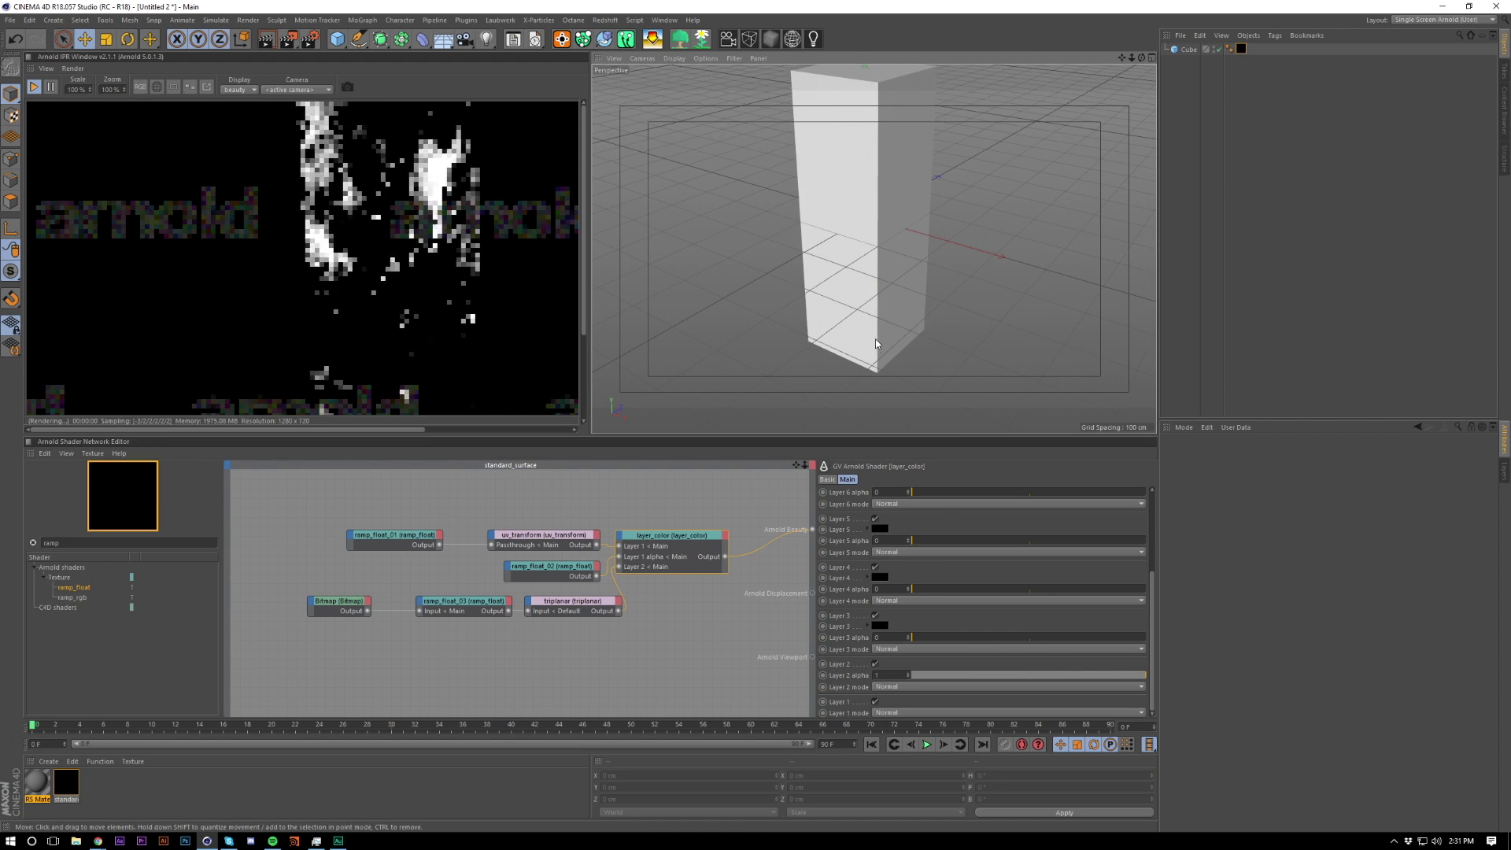
{"action": "right_click_drag", "start_coordinate": [880, 247], "coordinate": [893, 217], "text": "alt"}
{"action": "left_click_drag", "start_coordinate": [884, 252], "coordinate": [883, 217], "text": "alt"}
{"action": "mouse_move", "coordinate": [880, 243]}
{"action": "right_mouse_down", "text": "alt"}
{"action": "mouse_move", "coordinate": [827, 295]}
{"action": "mouse_move", "coordinate": [862, 257]}
{"action": "right_mouse_up", "text": "alt"}
{"action": "scroll", "coordinate": [863, 261], "scroll_direction": "up", "scroll_amount": 5}
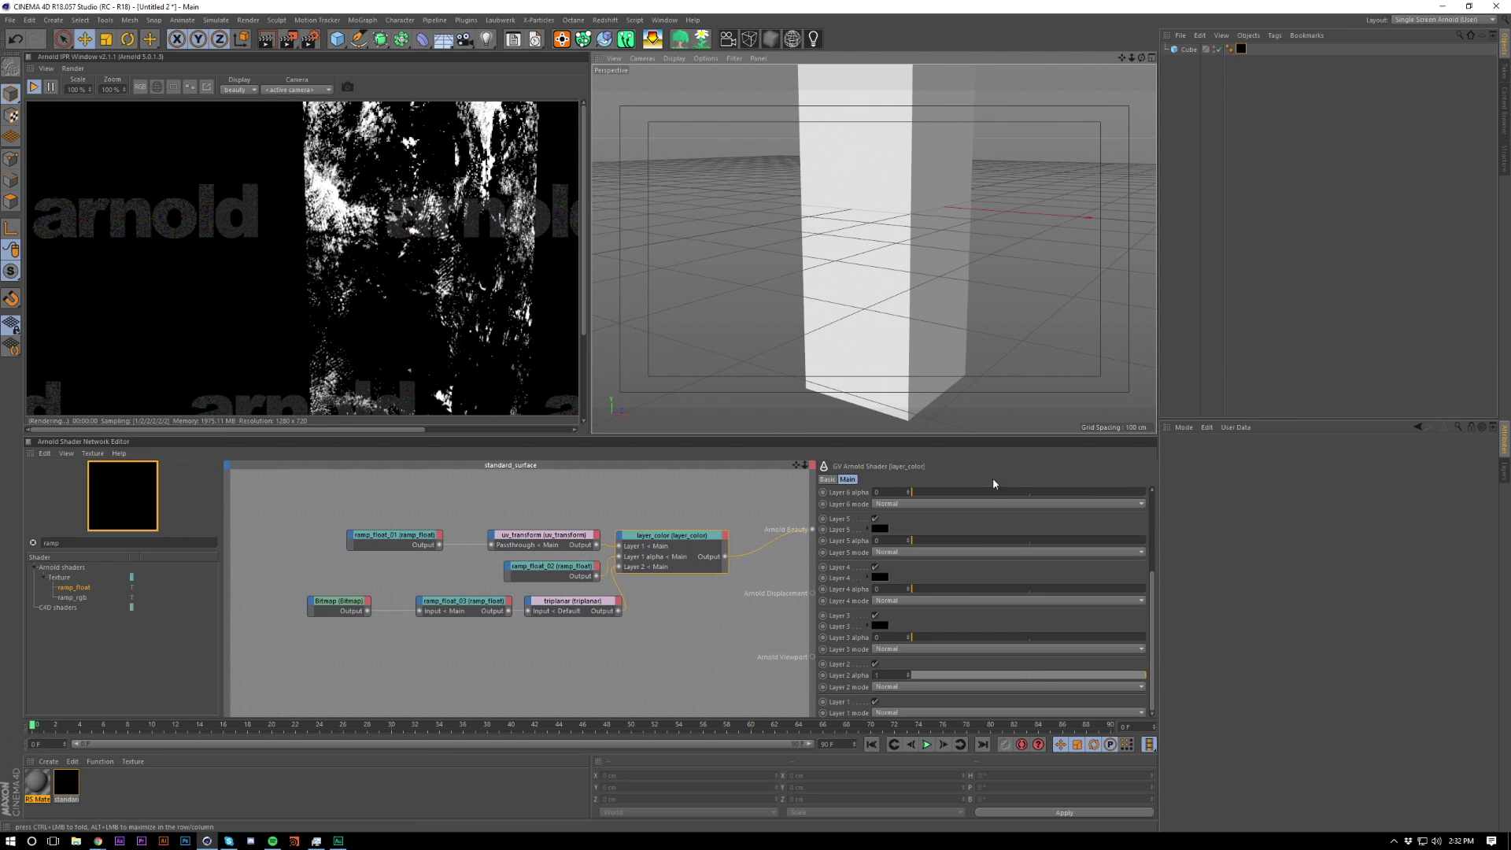
{"action": "left_click_drag", "start_coordinate": [1034, 676], "coordinate": [1211, 675]}
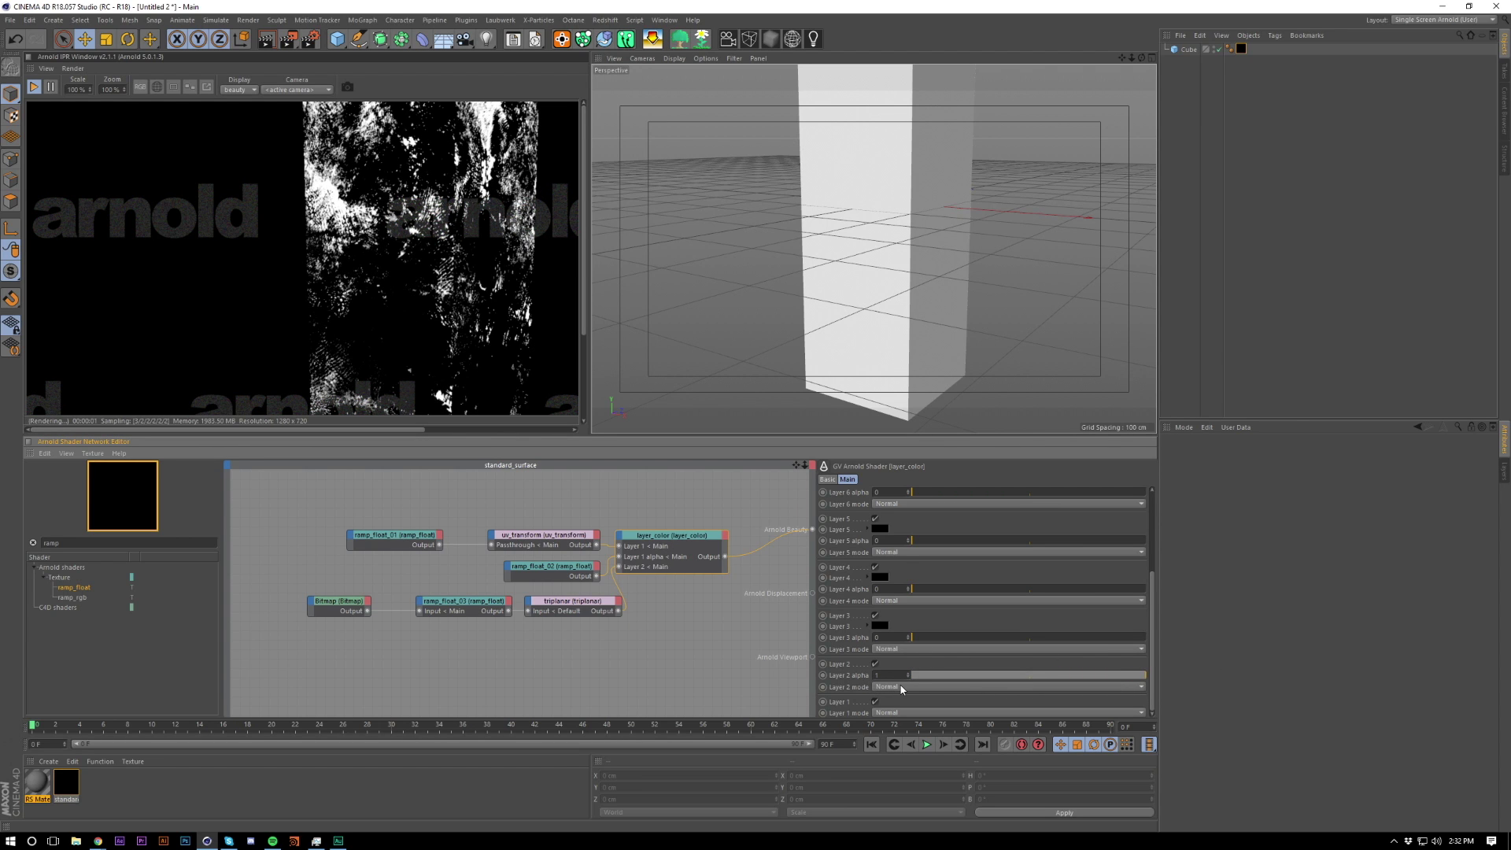
{"action": "left_click", "coordinate": [935, 687]}
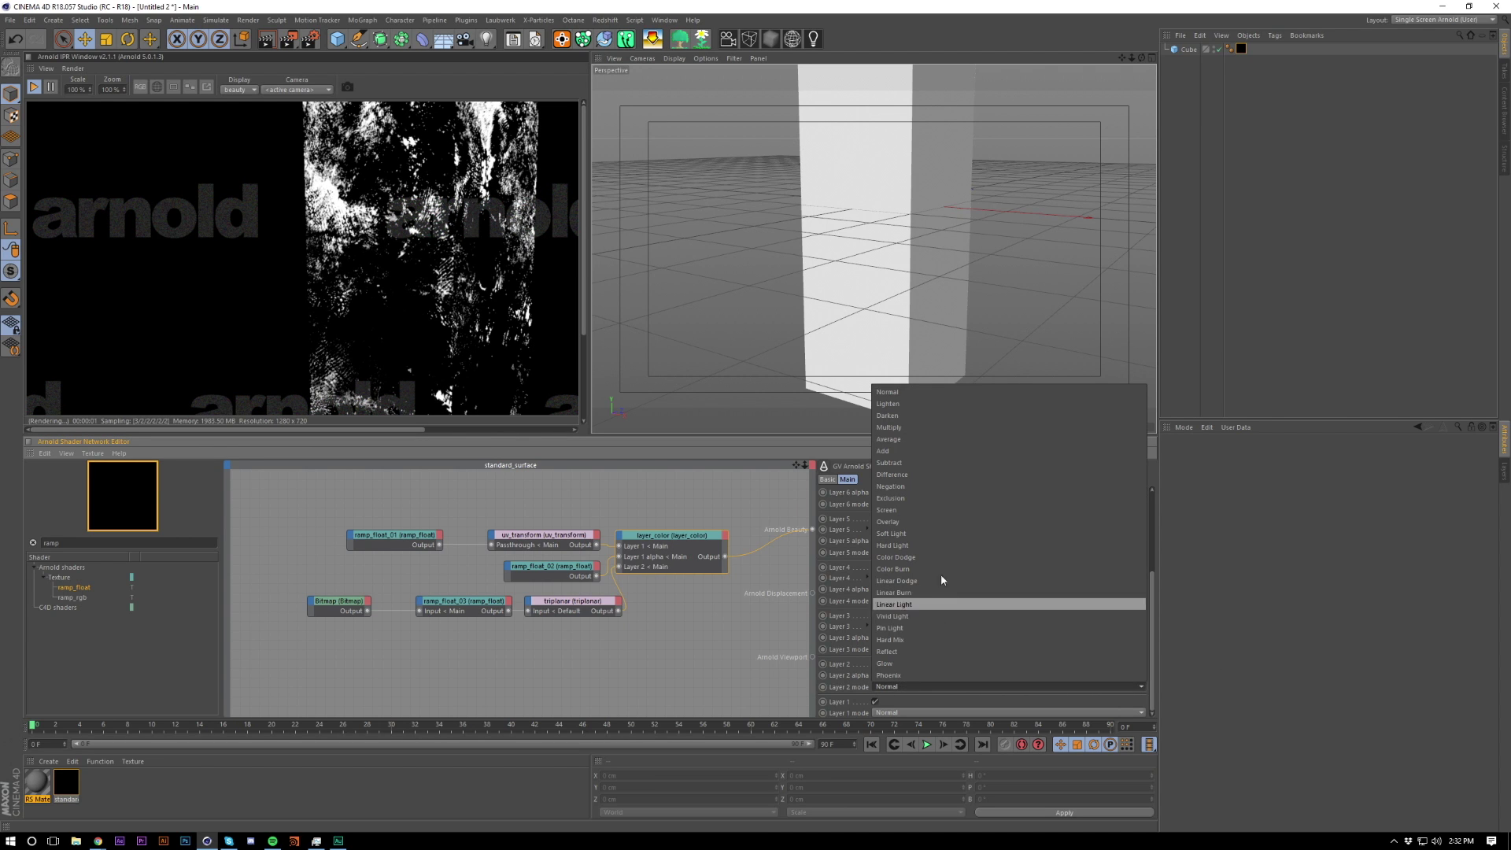
{"action": "left_click", "coordinate": [935, 463]}
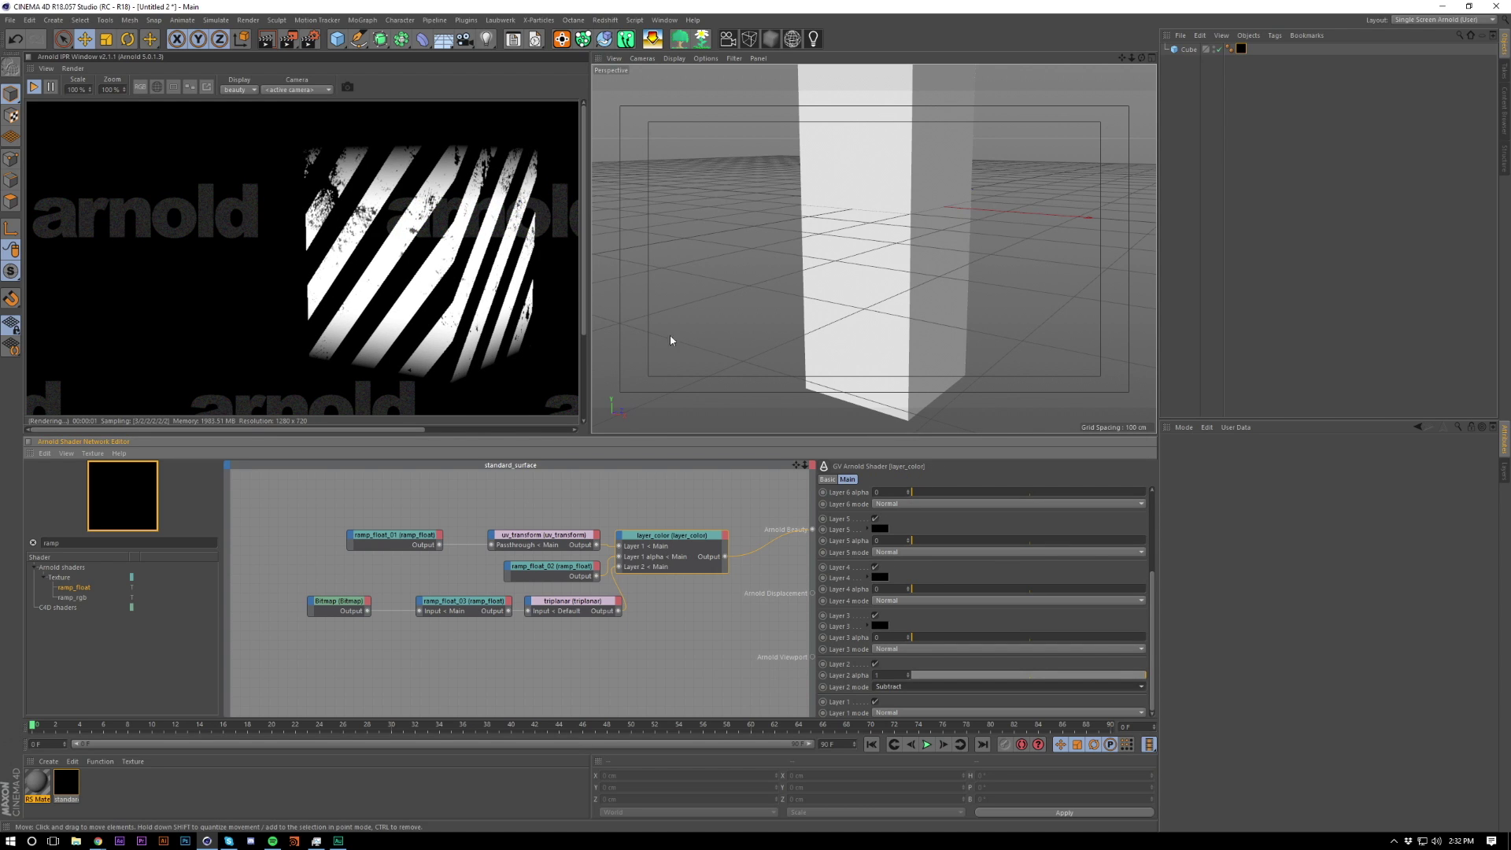
Step: Soften the grunge ramp by moving its end point to about X 0.65 and its start point to X 0.214
{"action": "left_click", "coordinate": [459, 603]}
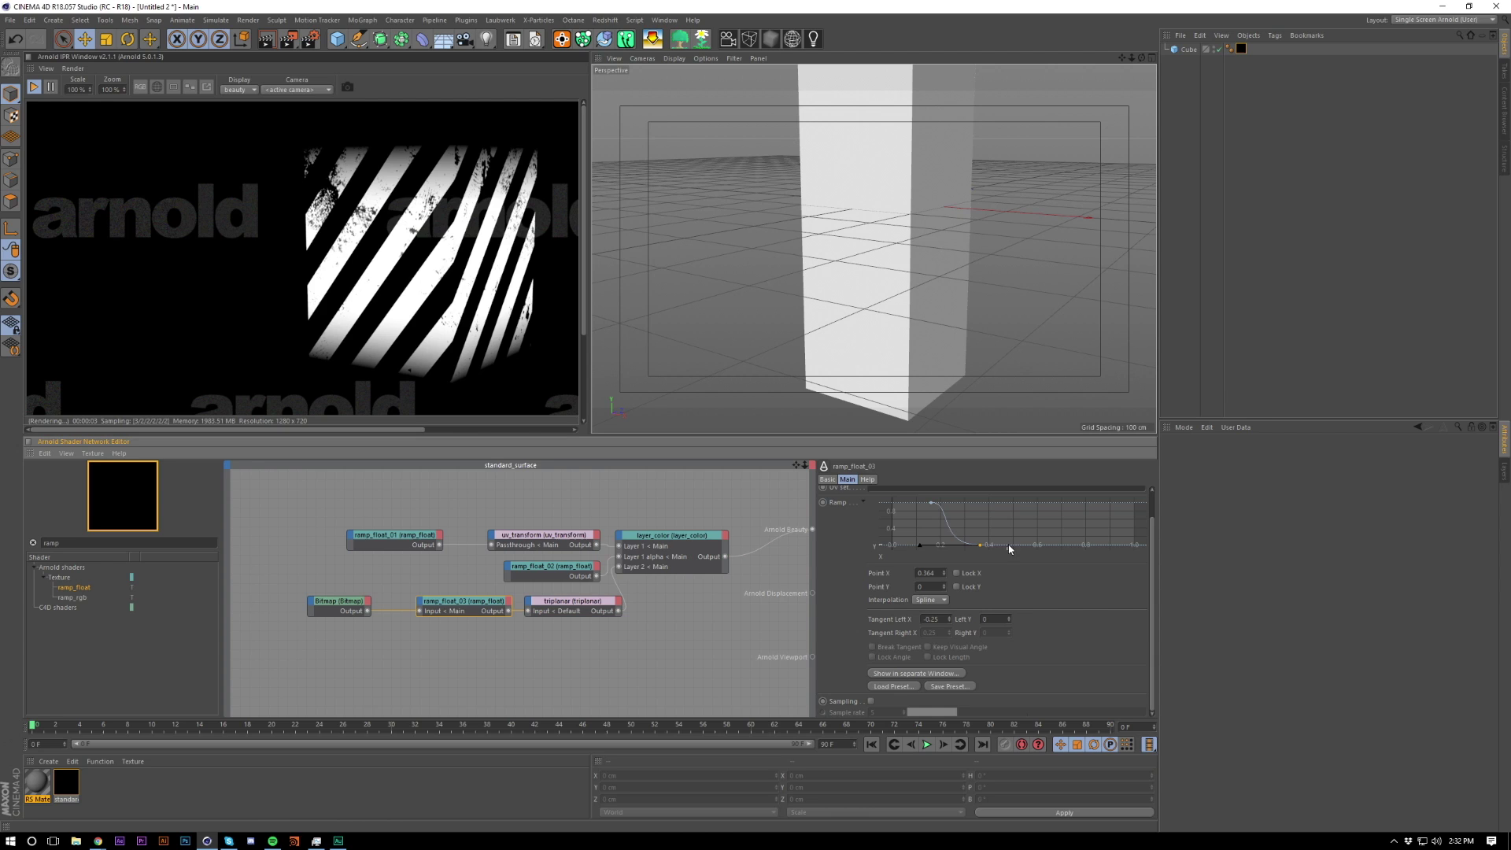
{"action": "left_click_drag", "start_coordinate": [978, 546], "coordinate": [1050, 547]}
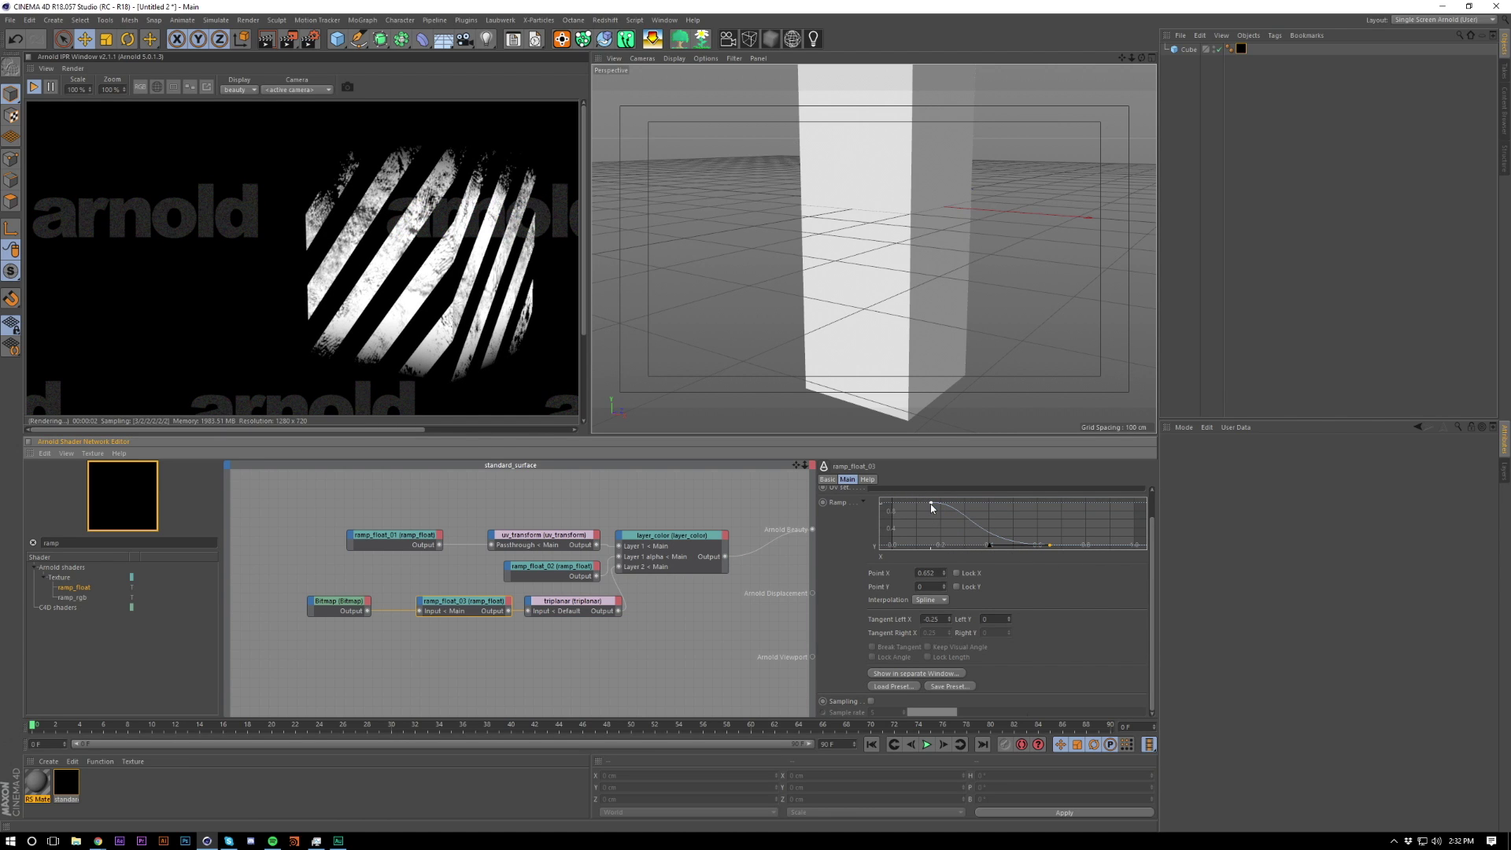
{"action": "left_click_drag", "start_coordinate": [931, 504], "coordinate": [943, 499]}
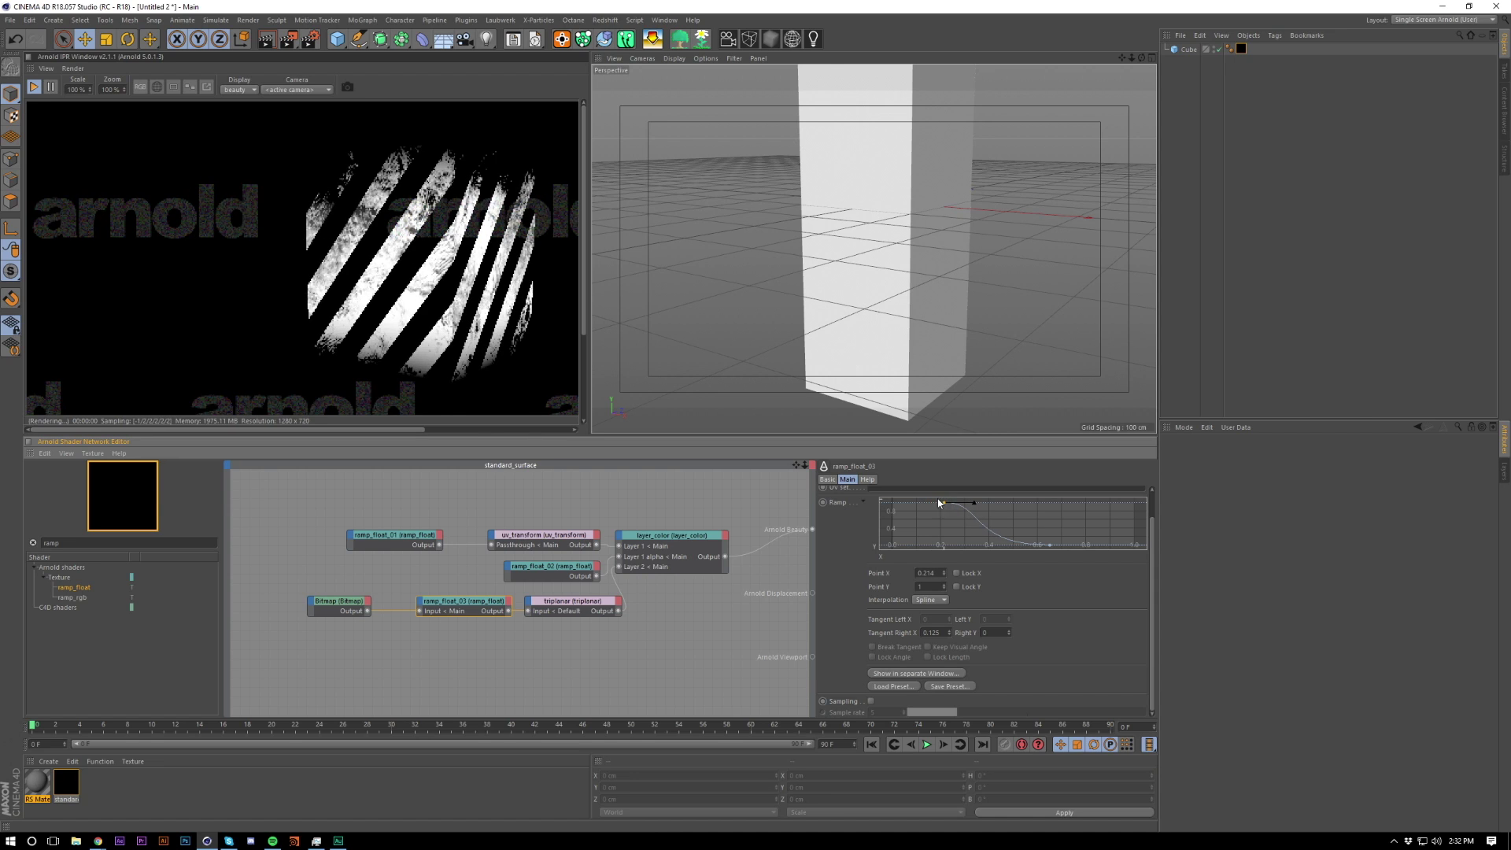
Step: Examine the worn diagonal stripes on the pillar from several angles and distances in the render preview
{"action": "left_click_drag", "start_coordinate": [912, 267], "coordinate": [916, 225], "text": "alt"}
{"action": "scroll", "coordinate": [916, 225], "scroll_direction": "down", "scroll_amount": 3}
{"action": "left_click_drag", "start_coordinate": [911, 344], "coordinate": [887, 204], "text": "alt"}
{"action": "right_click", "coordinate": [897, 293]}
{"action": "left_click", "coordinate": [1164, 187]}
{"action": "right_click_drag", "start_coordinate": [887, 205], "coordinate": [879, 234], "text": "alt"}
{"action": "left_click_drag", "start_coordinate": [879, 234], "coordinate": [902, 241], "text": "alt"}
{"action": "middle_click_drag", "start_coordinate": [902, 241], "coordinate": [878, 292], "text": "alt"}
{"action": "right_click_drag", "start_coordinate": [878, 293], "coordinate": [901, 235], "text": "alt"}
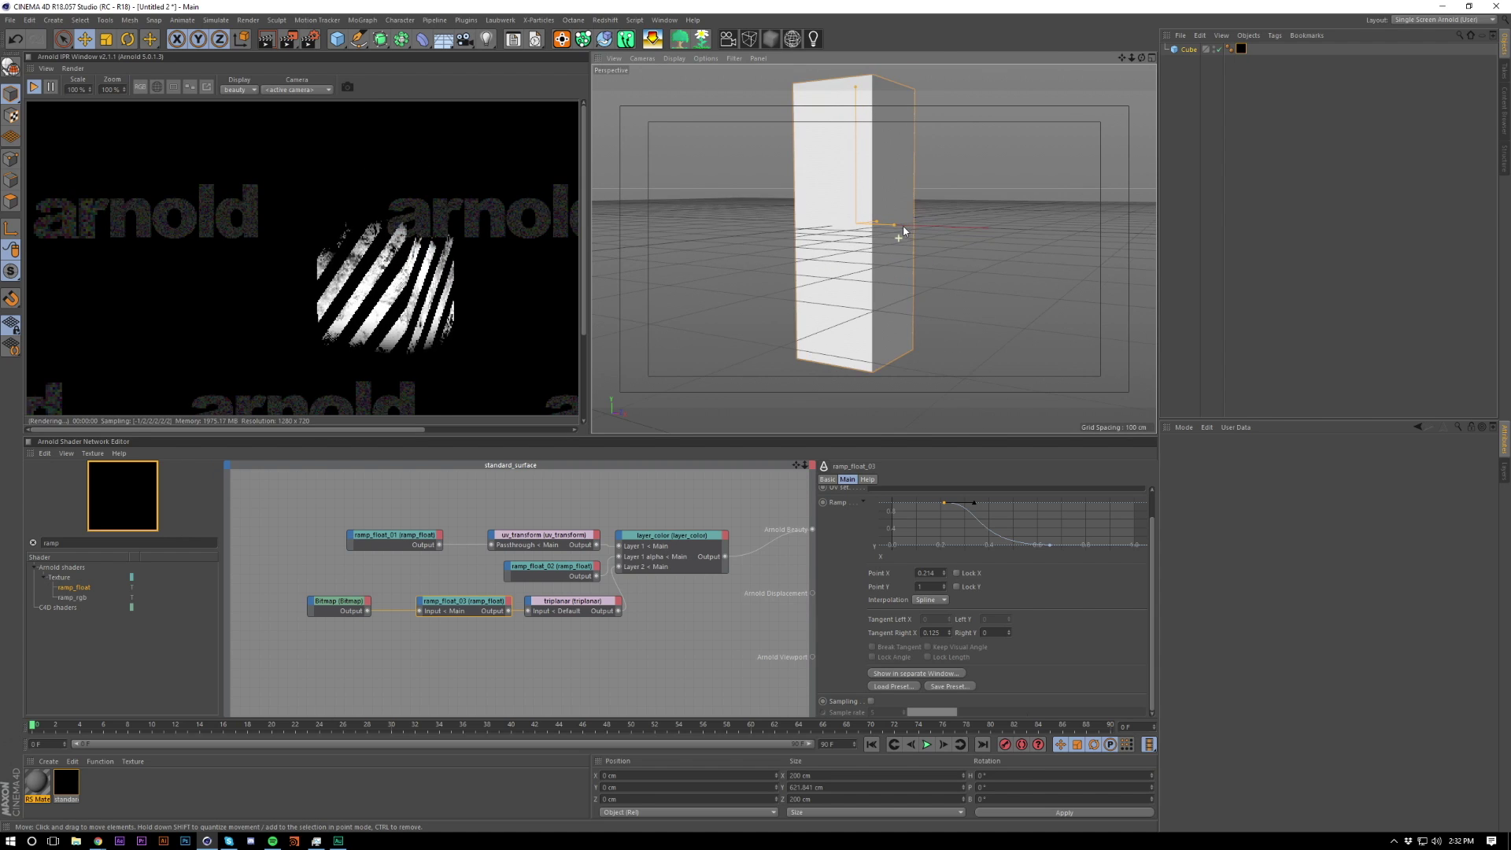
{"action": "right_click_drag", "start_coordinate": [907, 300], "coordinate": [914, 271], "text": "alt"}
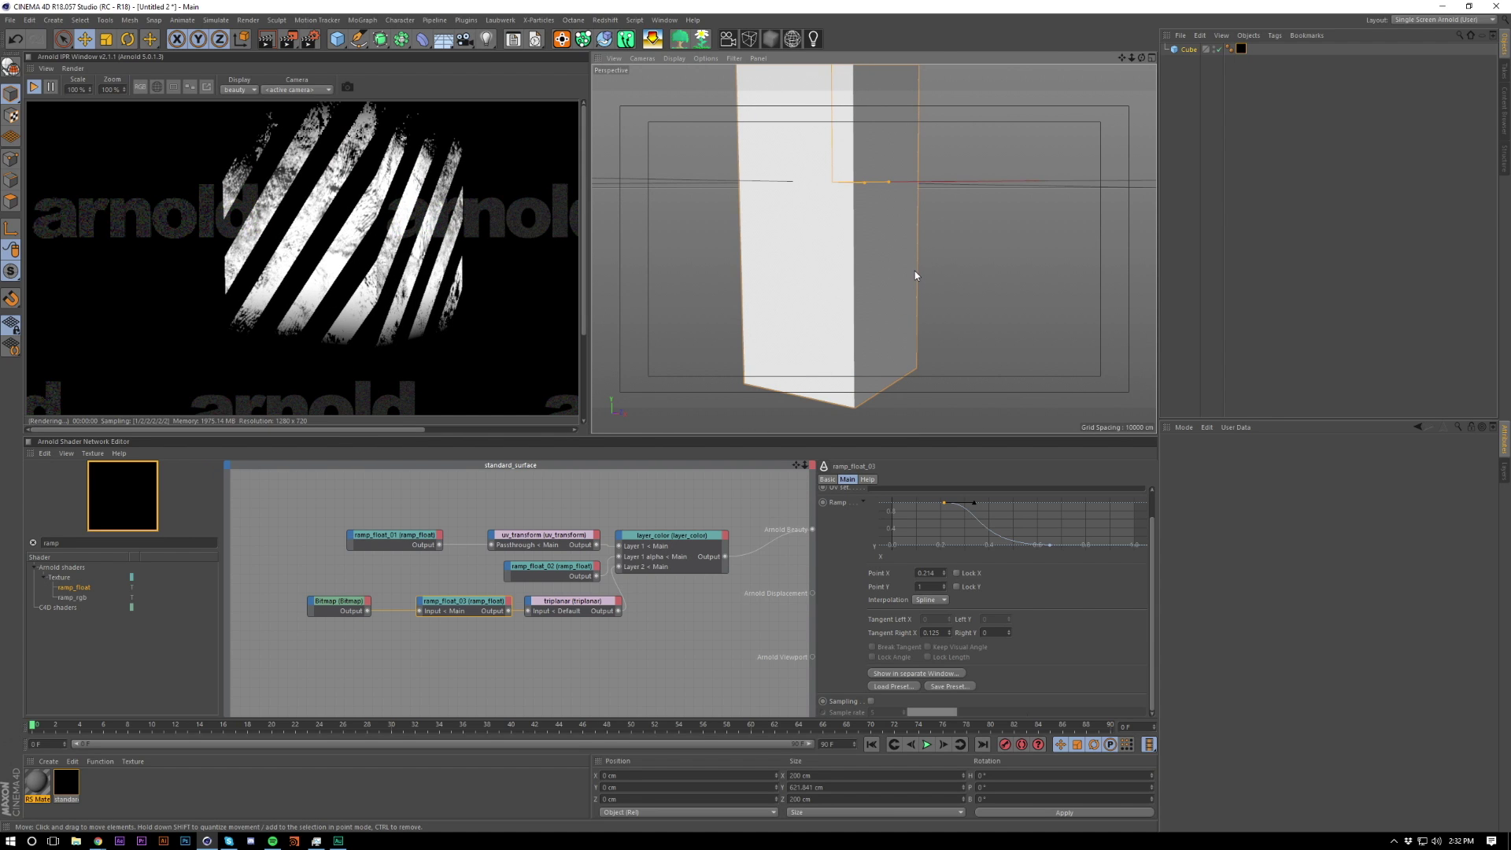
{"action": "left_click_drag", "start_coordinate": [896, 266], "coordinate": [891, 300], "text": "alt"}
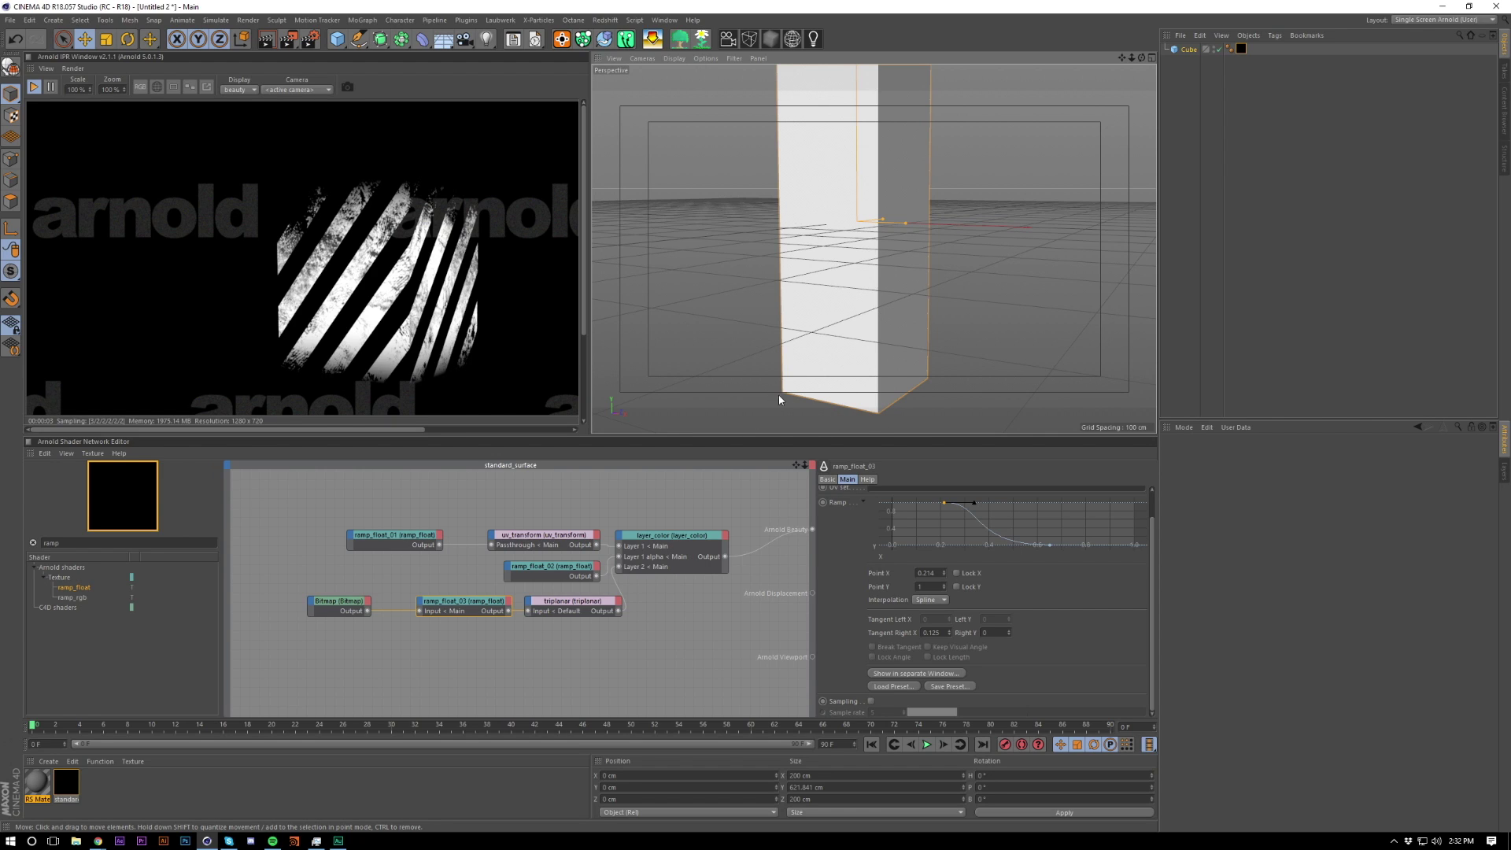
Step: Shift the Bitmap, ramp and triplanar nodes as a group, and add a standard_surface shader beyond the layer_color node
{"action": "left_click_drag", "start_coordinate": [597, 611], "coordinate": [572, 603]}
{"action": "left_click", "coordinate": [422, 563]}
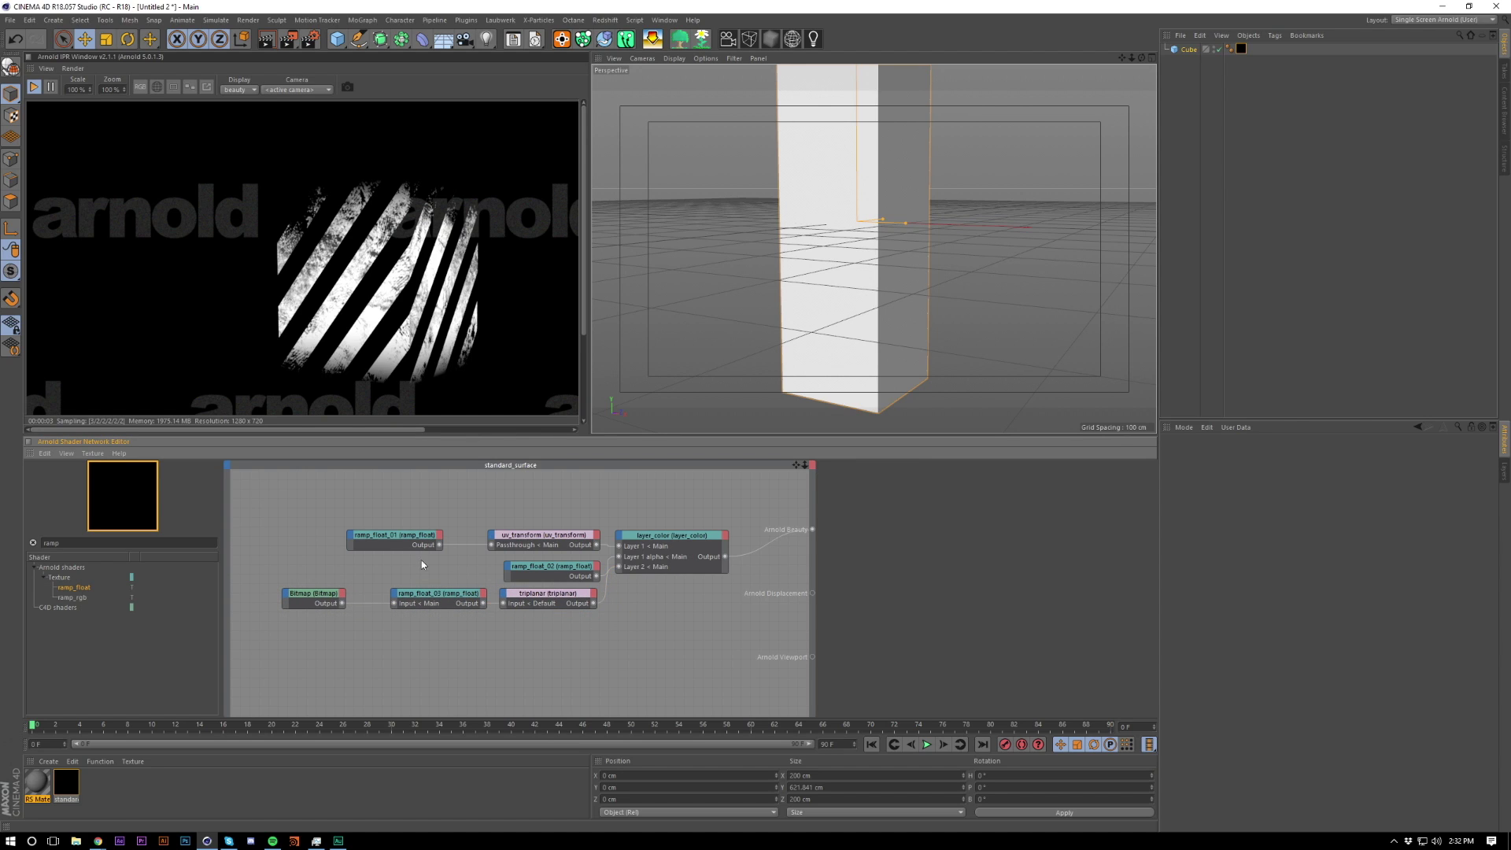
{"action": "double_click", "coordinate": [133, 543]}
{"action": "type", "text": "sta"}
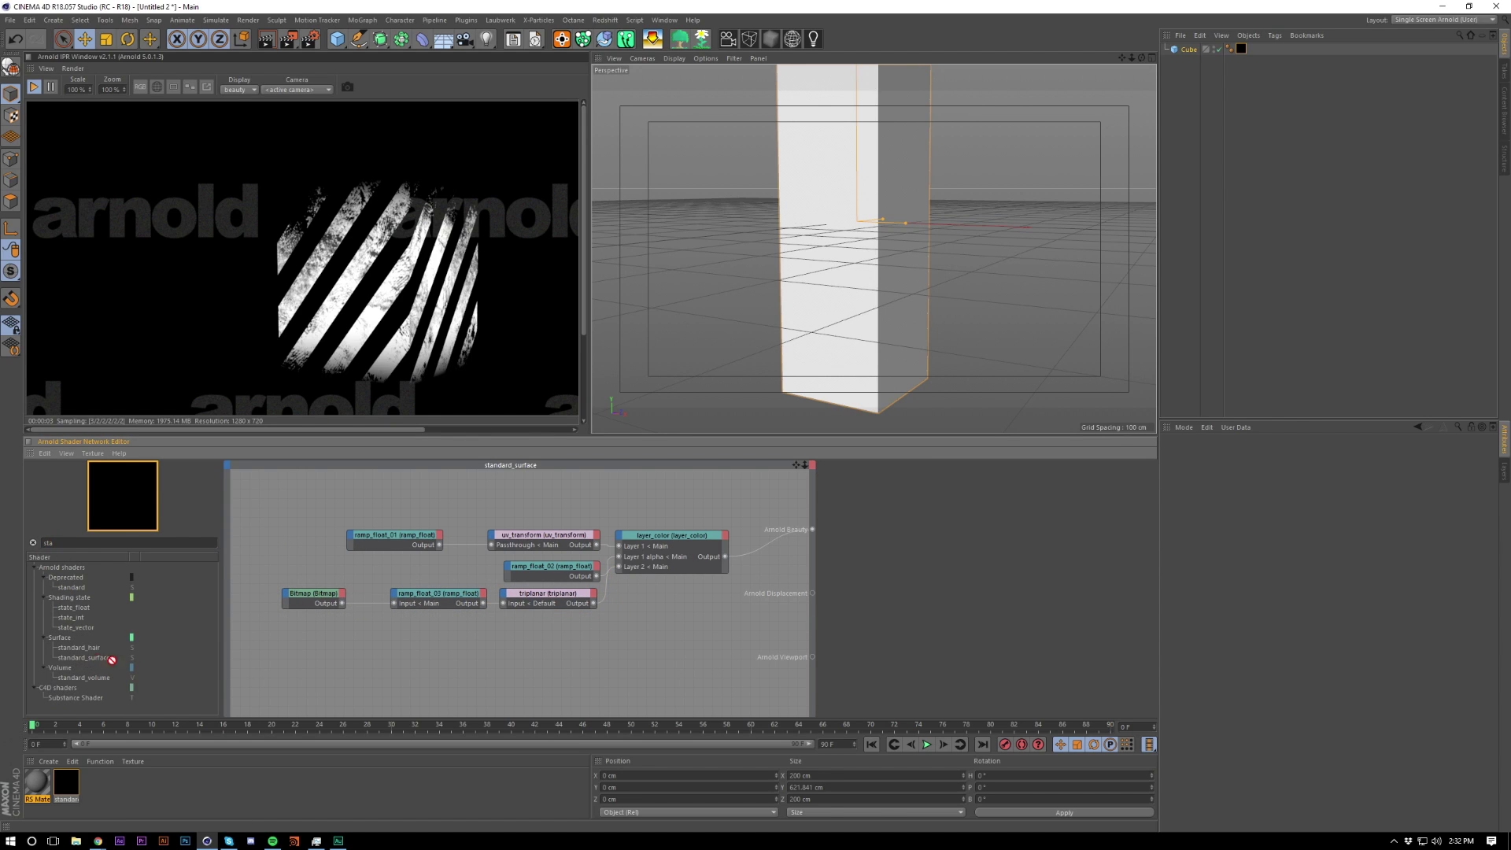
{"action": "left_click_drag", "start_coordinate": [758, 574], "coordinate": [742, 558]}
{"action": "middle_click_drag", "start_coordinate": [776, 608], "coordinate": [668, 628]}
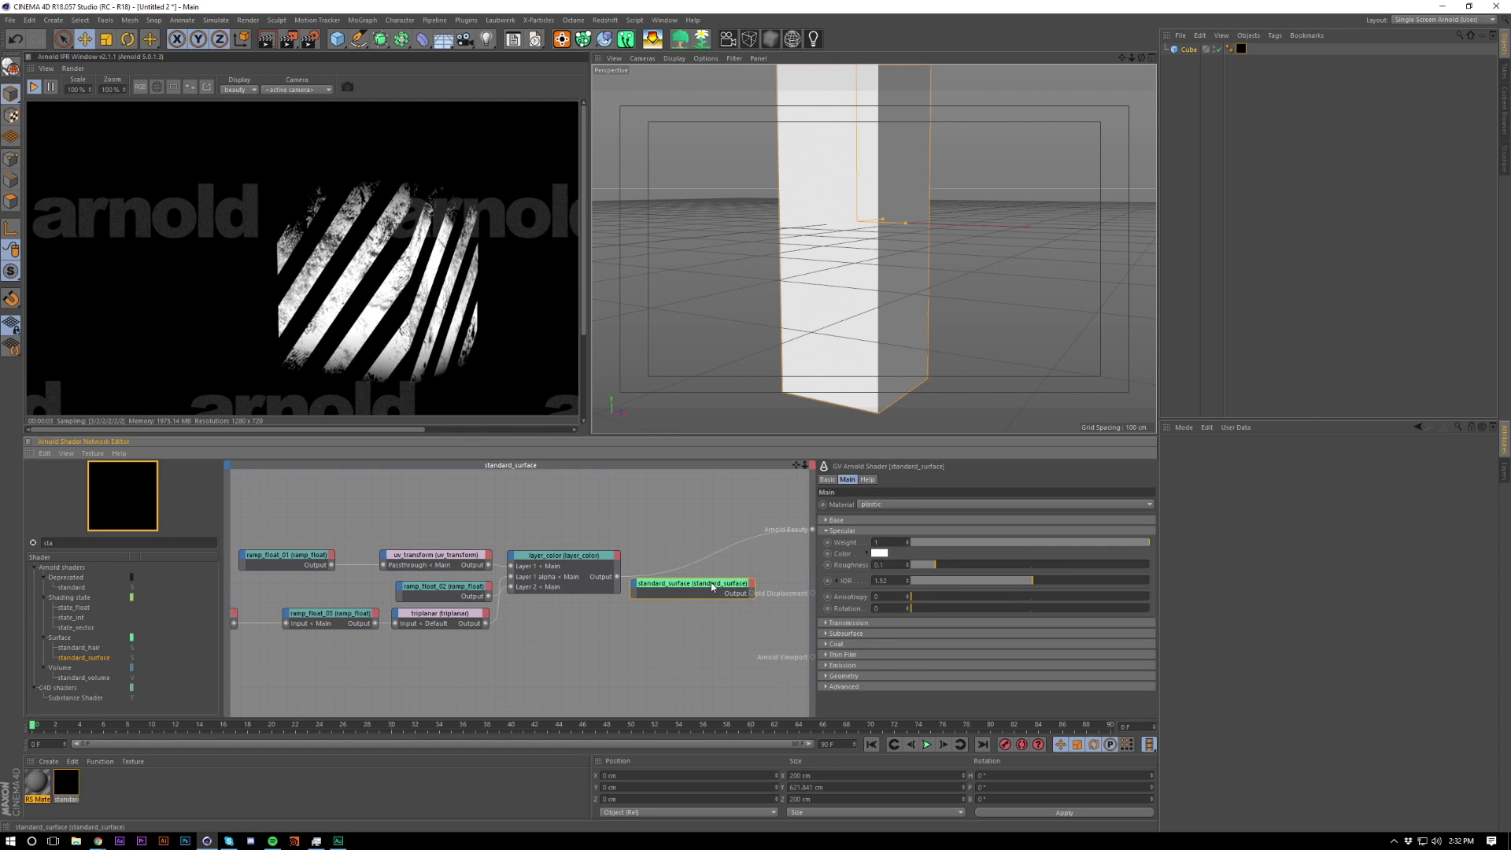
{"action": "left_click_drag", "start_coordinate": [714, 584], "coordinate": [743, 573]}
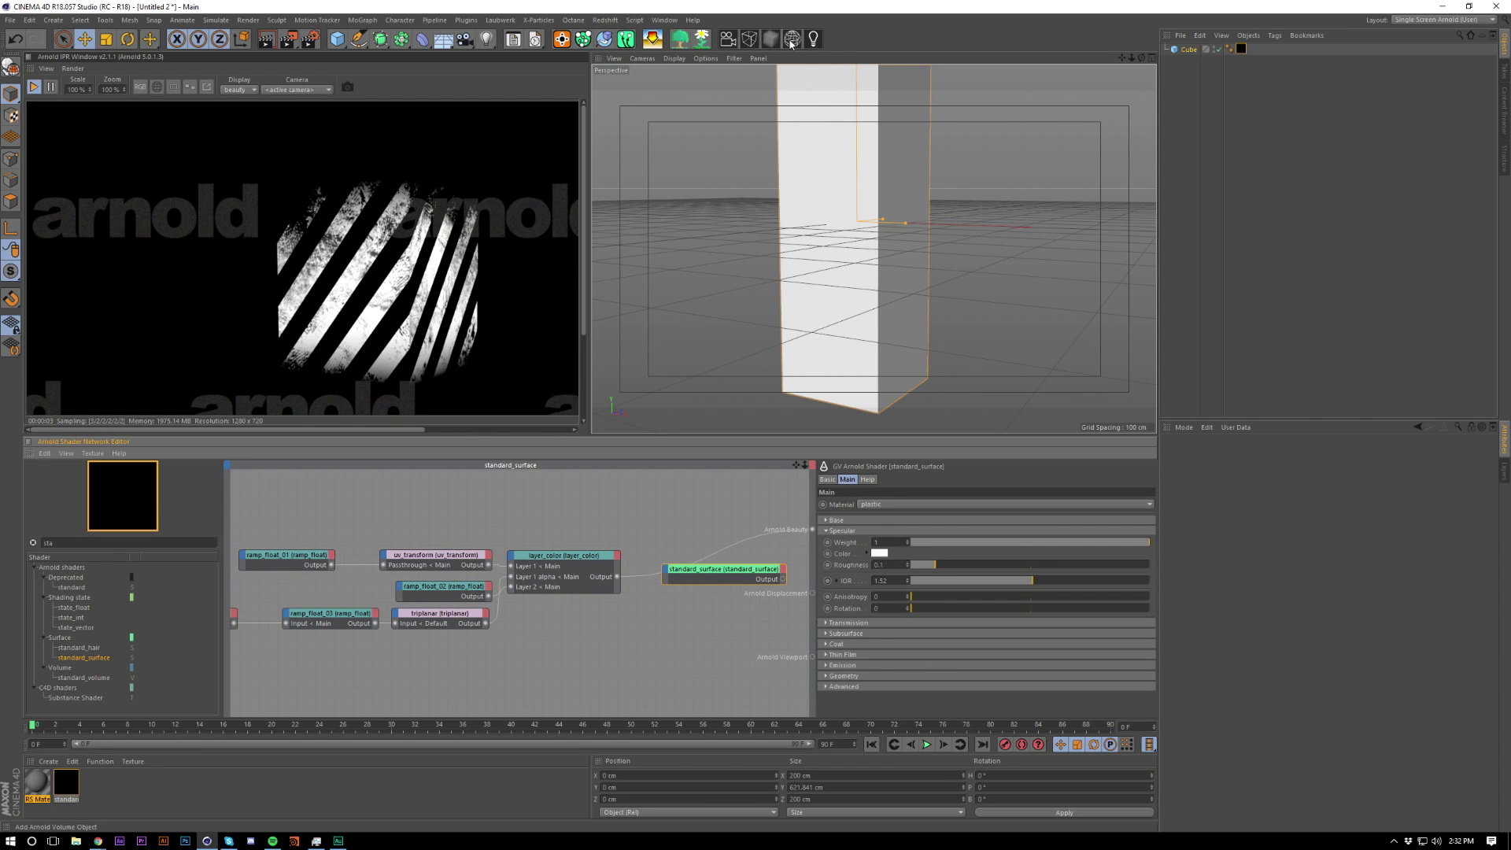
Step: Add an Arnold Sky to the scene and set its type to physical_sky
{"action": "left_click", "coordinate": [463, 21]}
{"action": "mouse_move", "coordinate": [488, 66]}
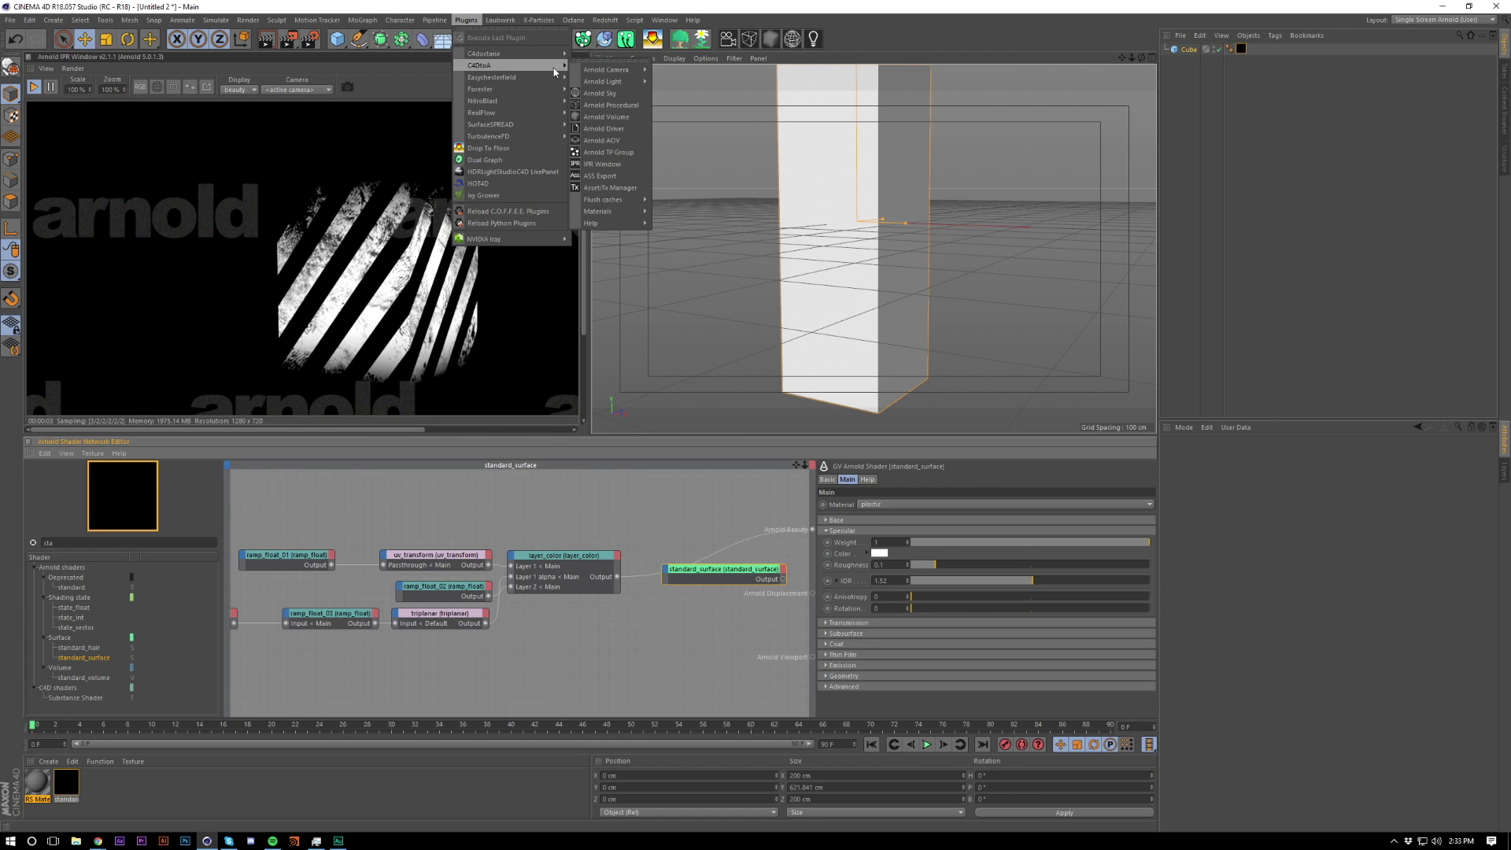
{"action": "left_click", "coordinate": [631, 94]}
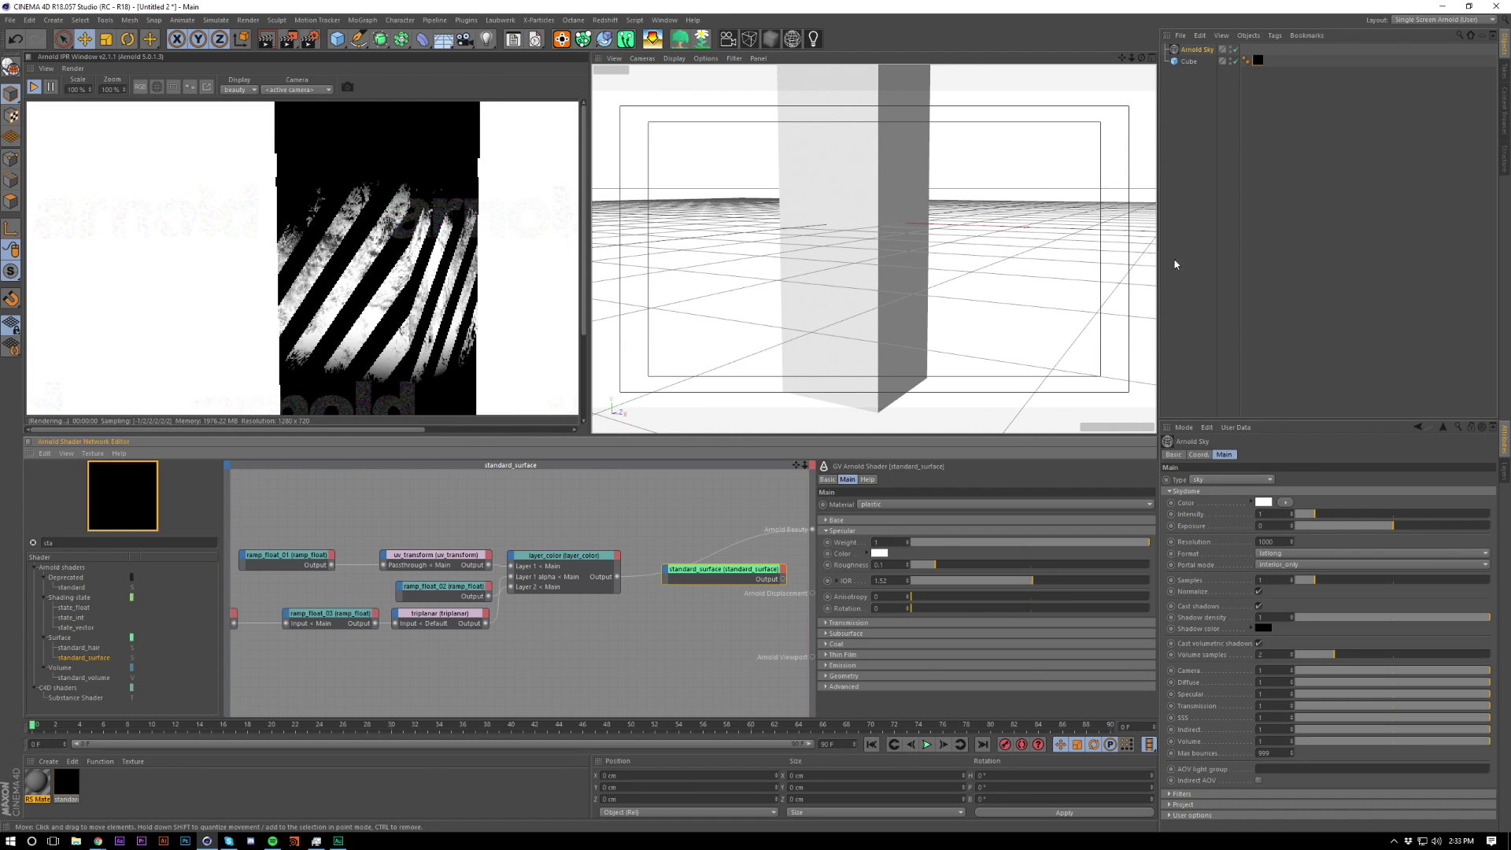
{"action": "left_click", "coordinate": [1236, 481]}
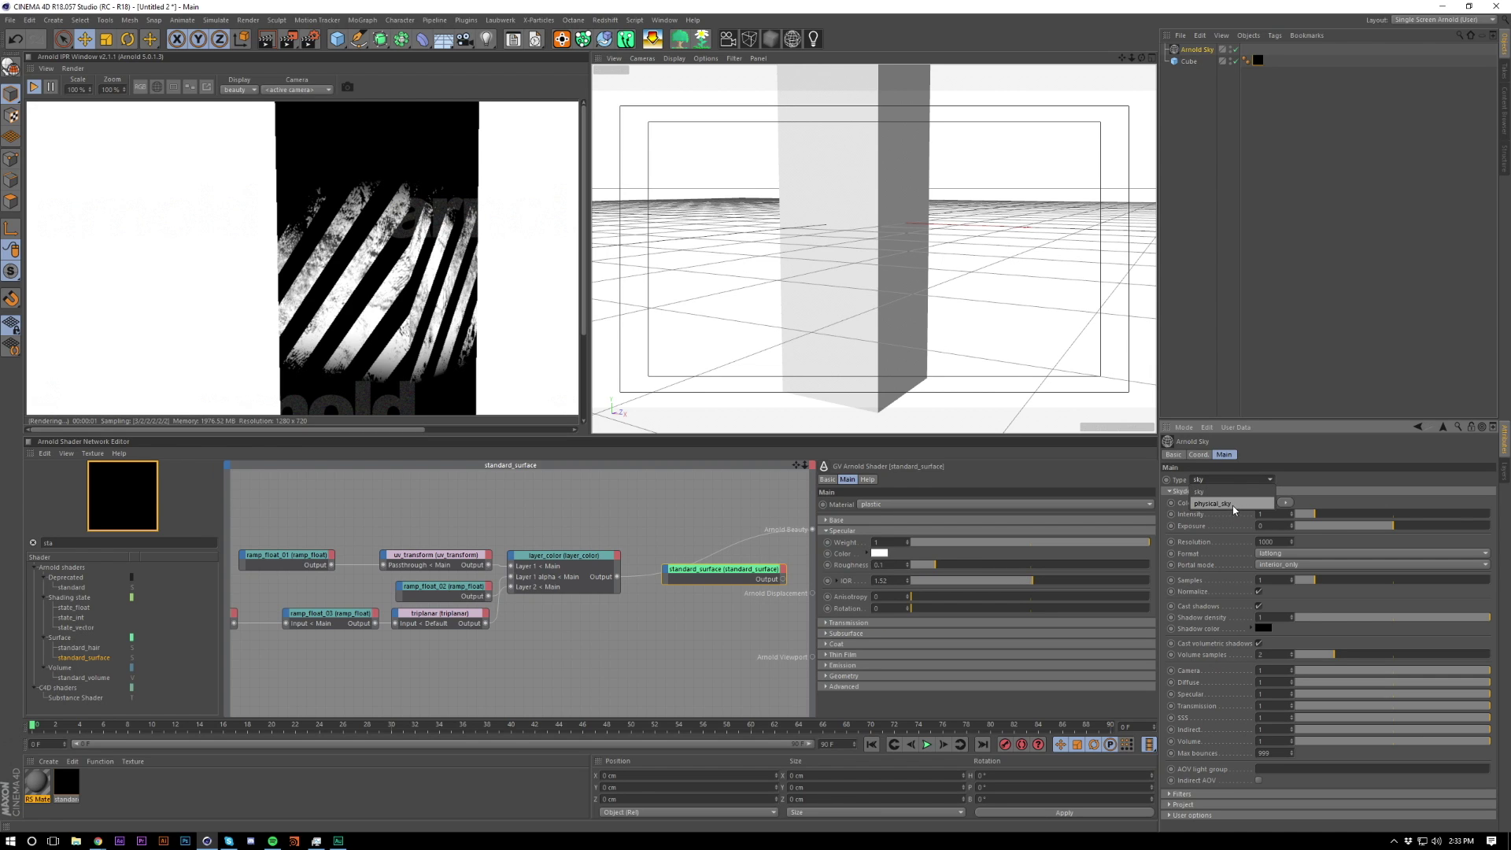
{"action": "left_click", "coordinate": [1231, 504]}
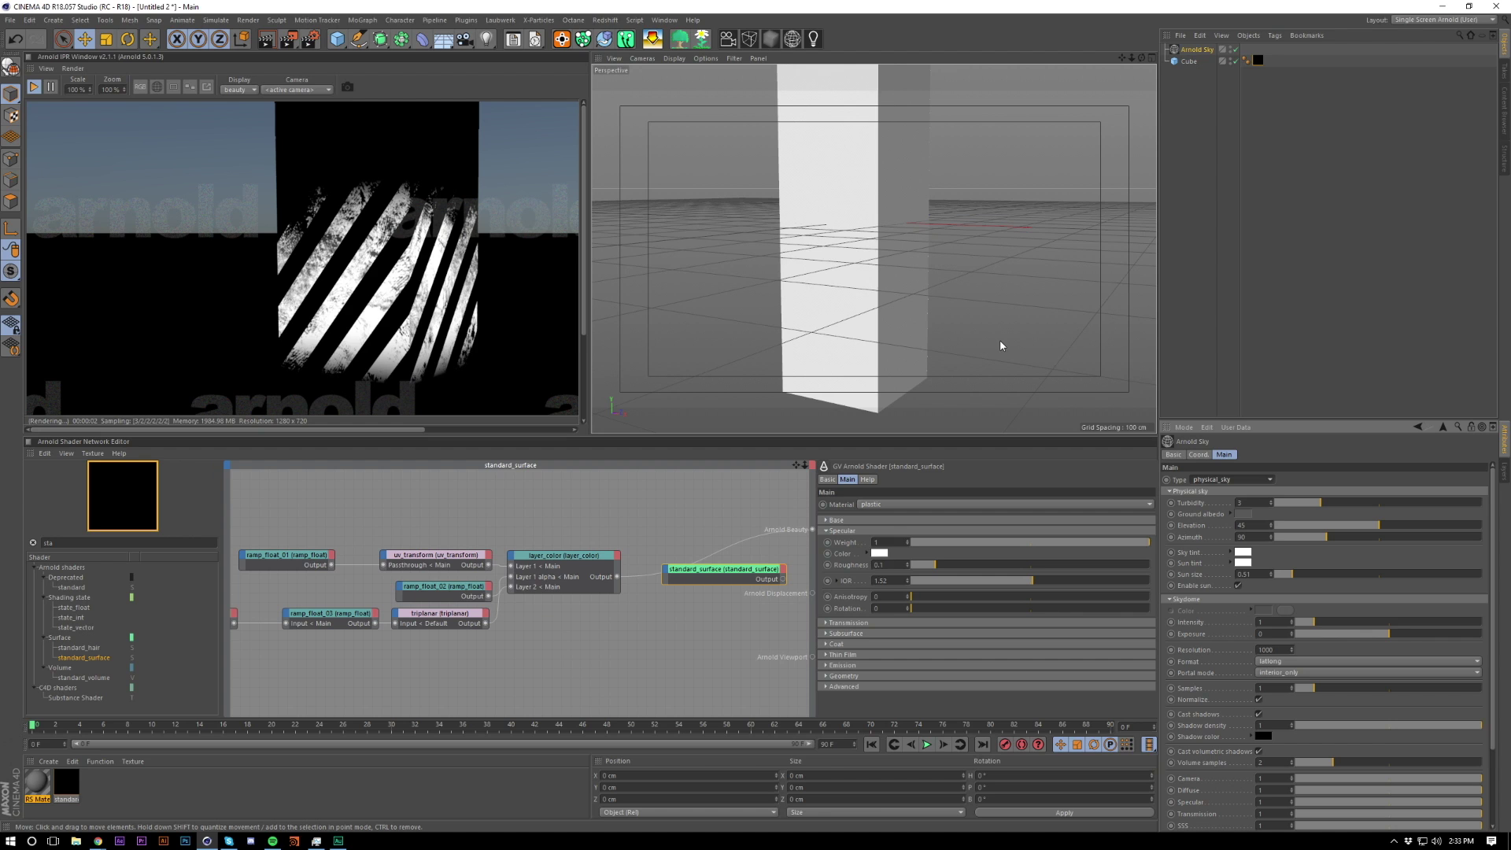
{"action": "left_click_drag", "start_coordinate": [883, 230], "coordinate": [880, 285], "text": "alt"}
{"action": "scroll", "coordinate": [879, 285], "scroll_direction": "down", "scroll_amount": 4}
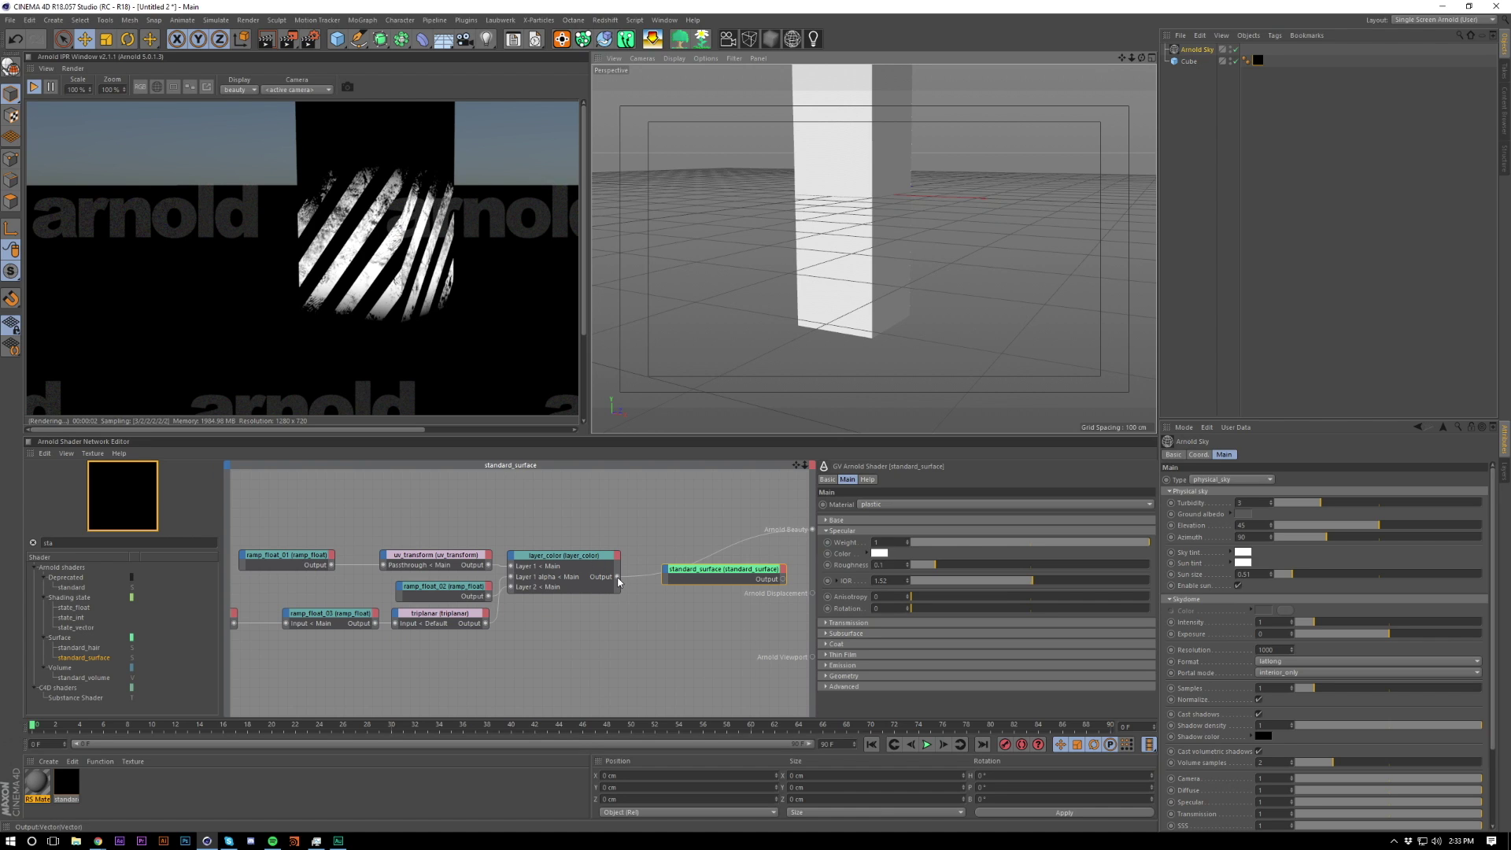
Step: Connect layer_color's output to the Base Color of standard_surface and set its Base weight to 1
{"action": "left_click", "coordinate": [654, 575]}
{"action": "left_click", "coordinate": [666, 571]}
{"action": "mouse_move", "coordinate": [679, 575]}
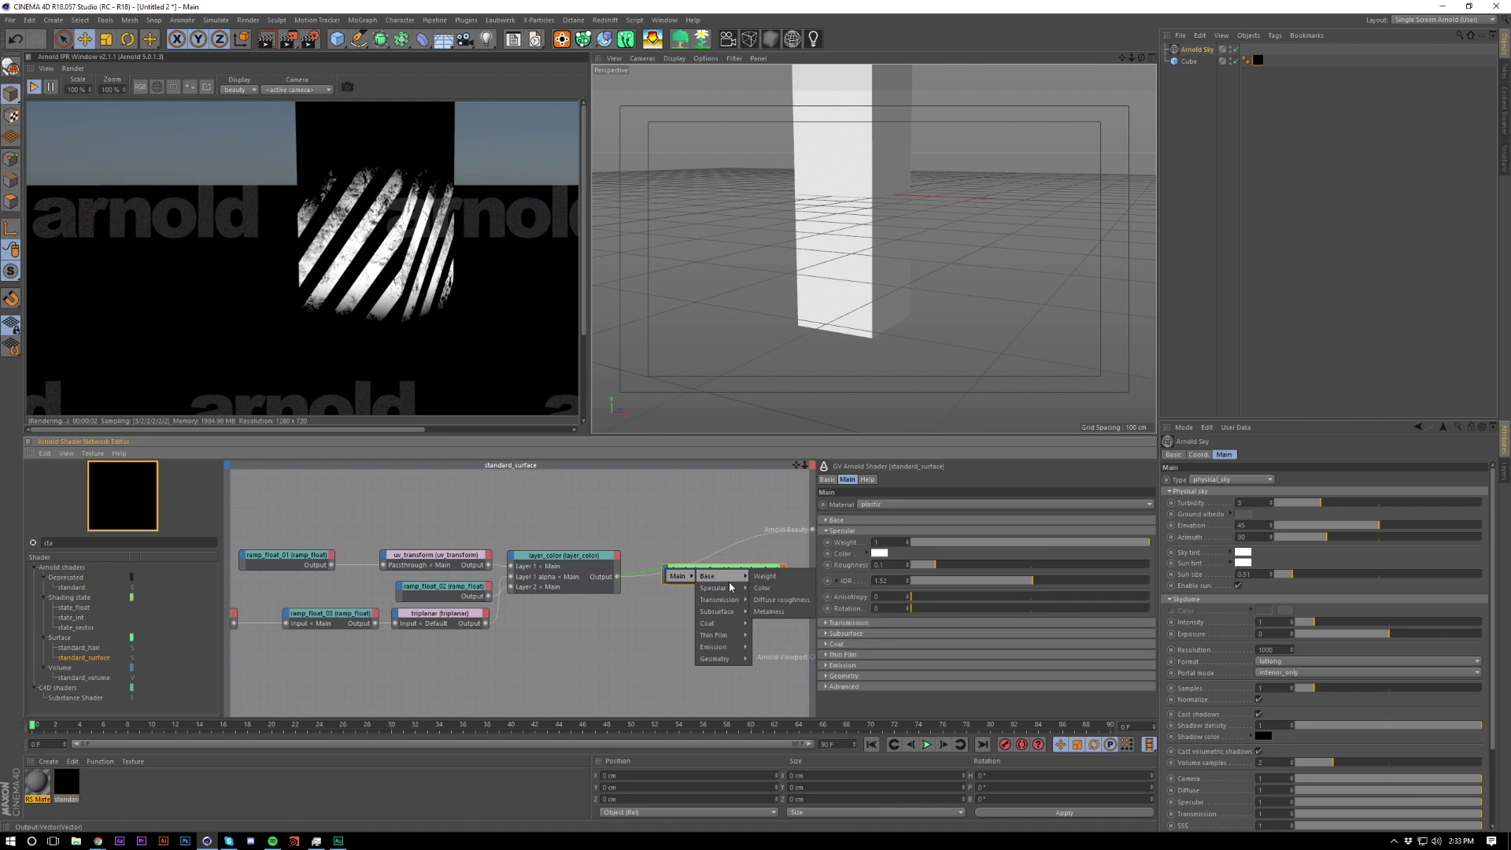
{"action": "left_click", "coordinate": [764, 589]}
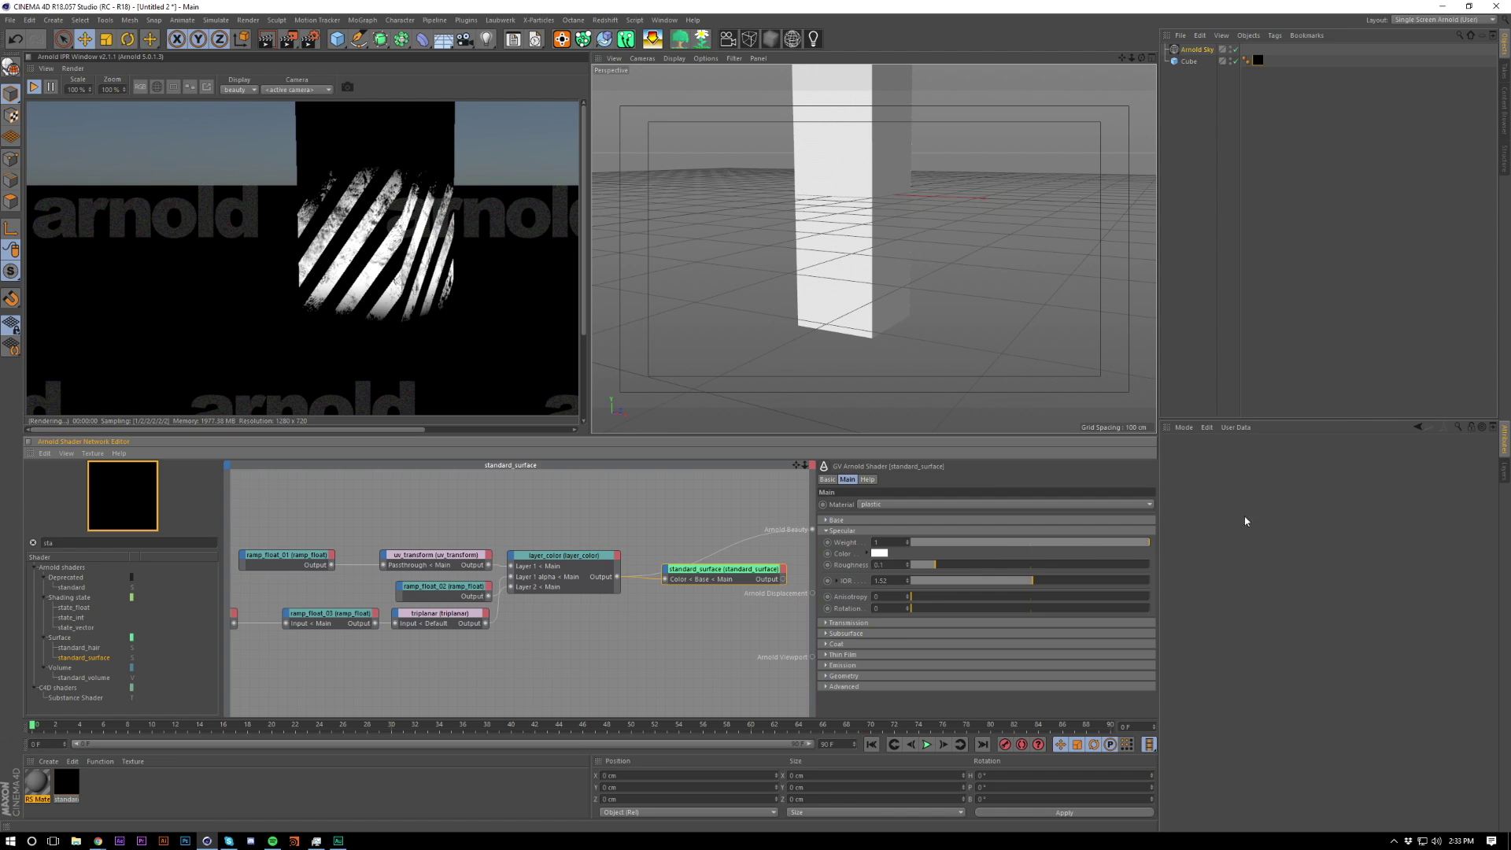
{"action": "left_click", "coordinate": [836, 520]}
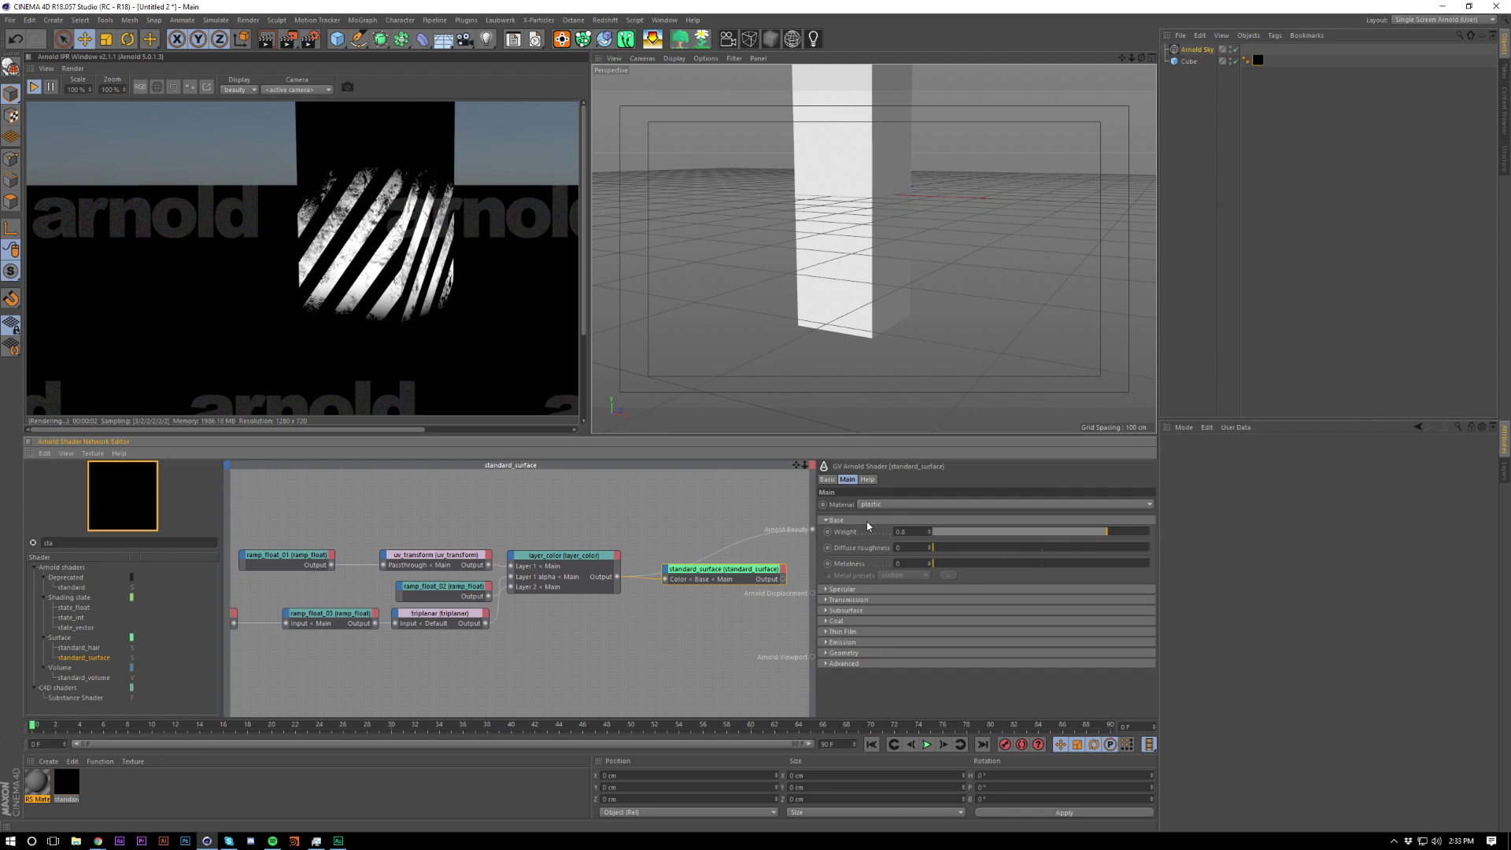
{"action": "left_click_drag", "start_coordinate": [1075, 538], "coordinate": [1150, 535]}
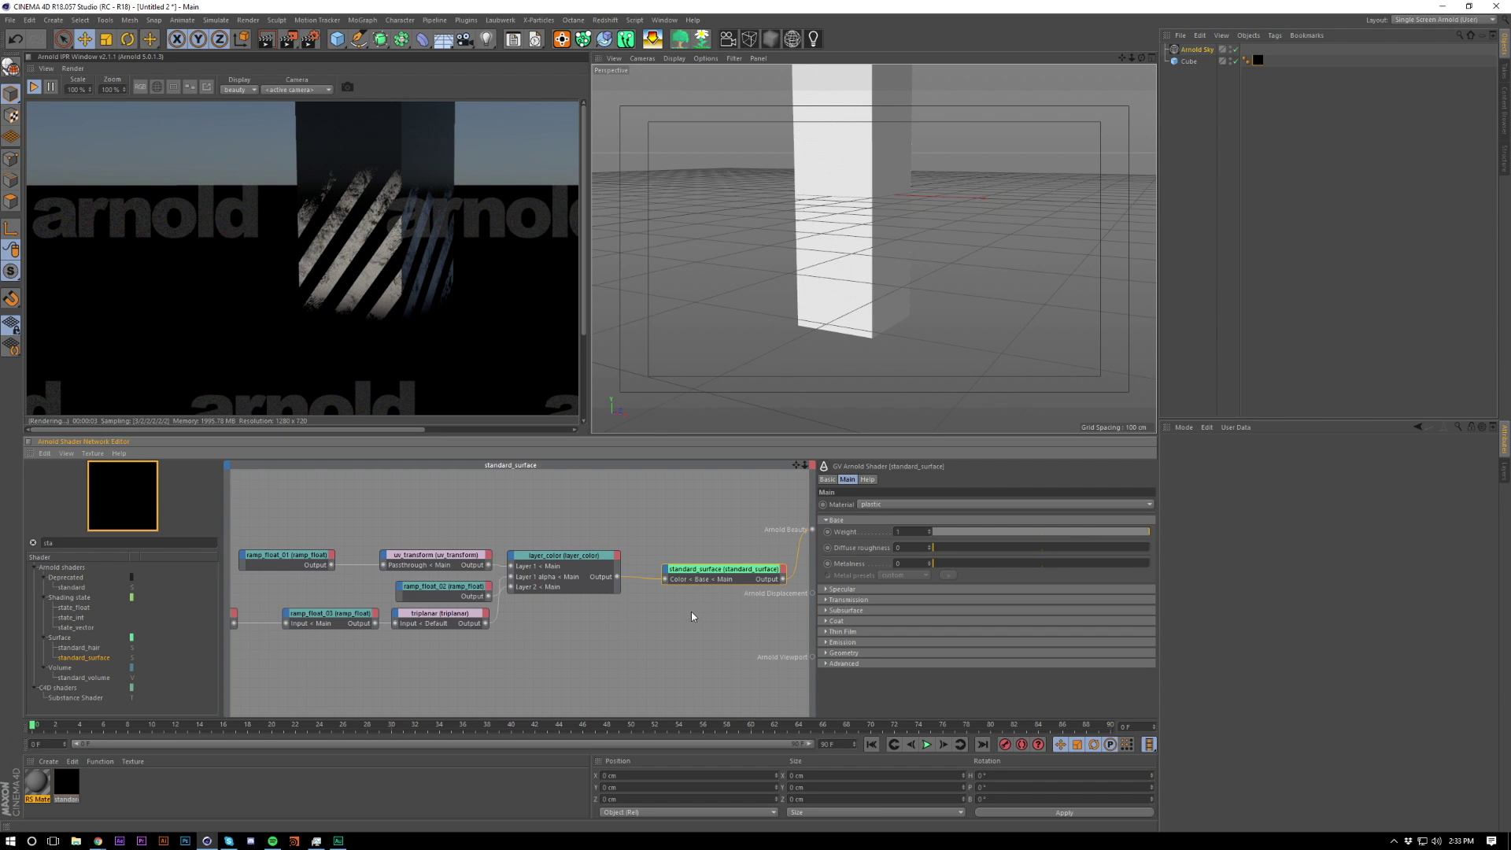
{"action": "left_click", "coordinate": [907, 590]}
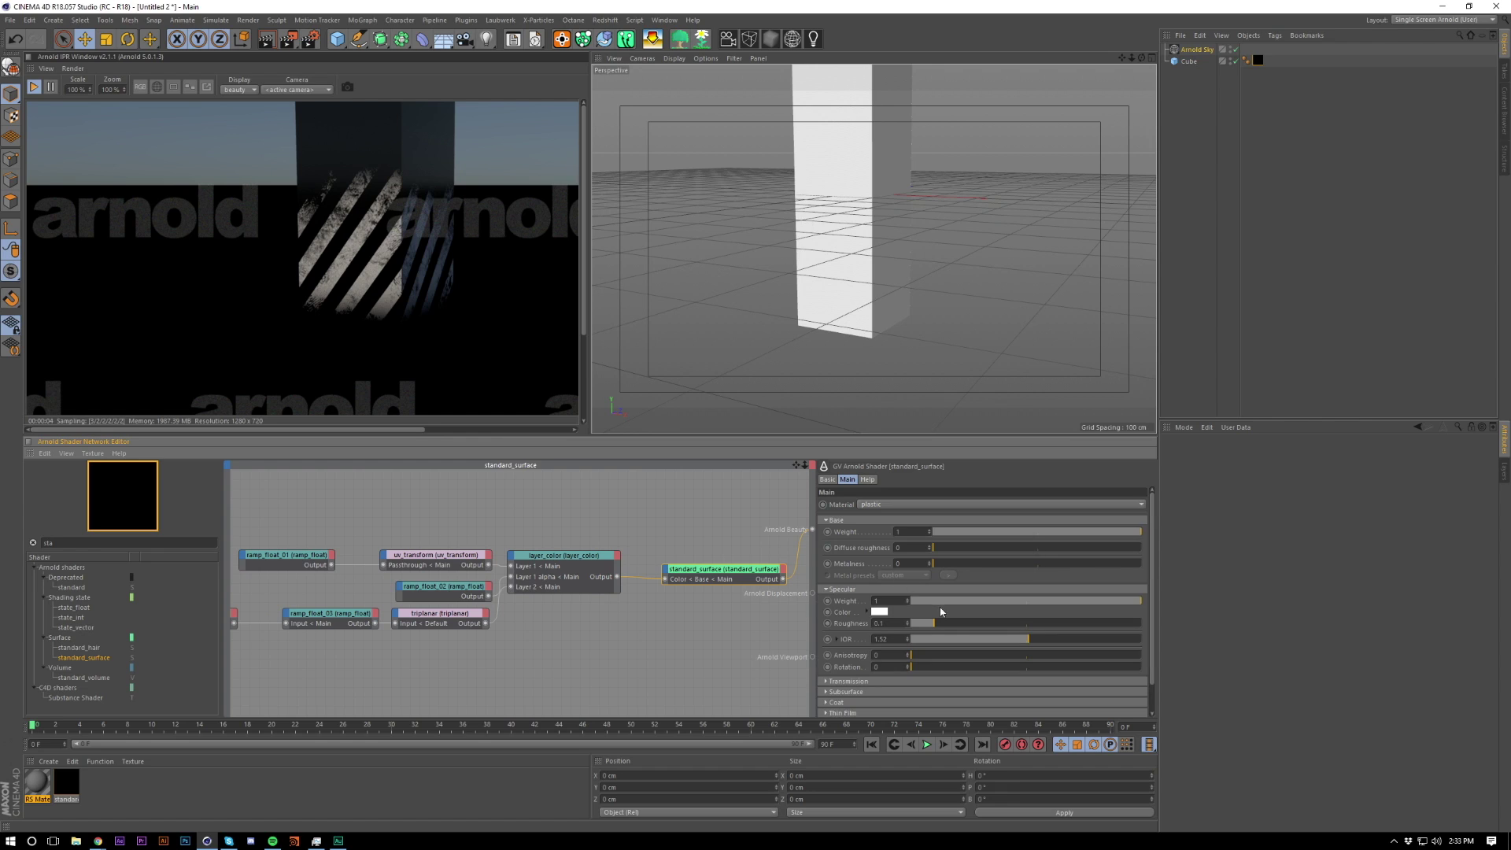
{"action": "left_click", "coordinate": [855, 591]}
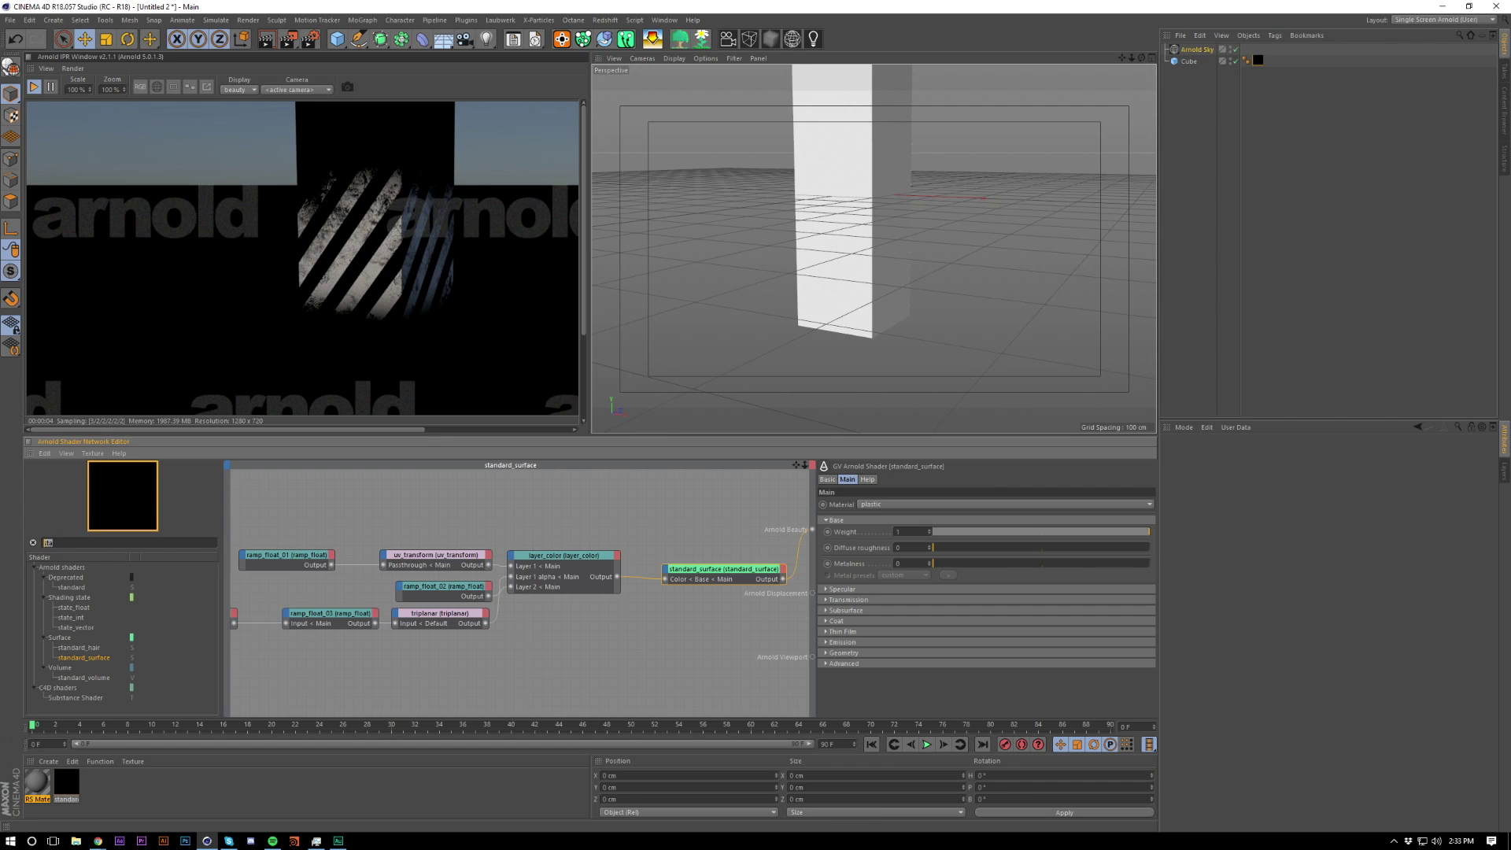
Step: Search the shaders for "mix", add a mix_shader node, and shift standard_surface away from layer_color to make room
{"action": "type", "text": "mix"}
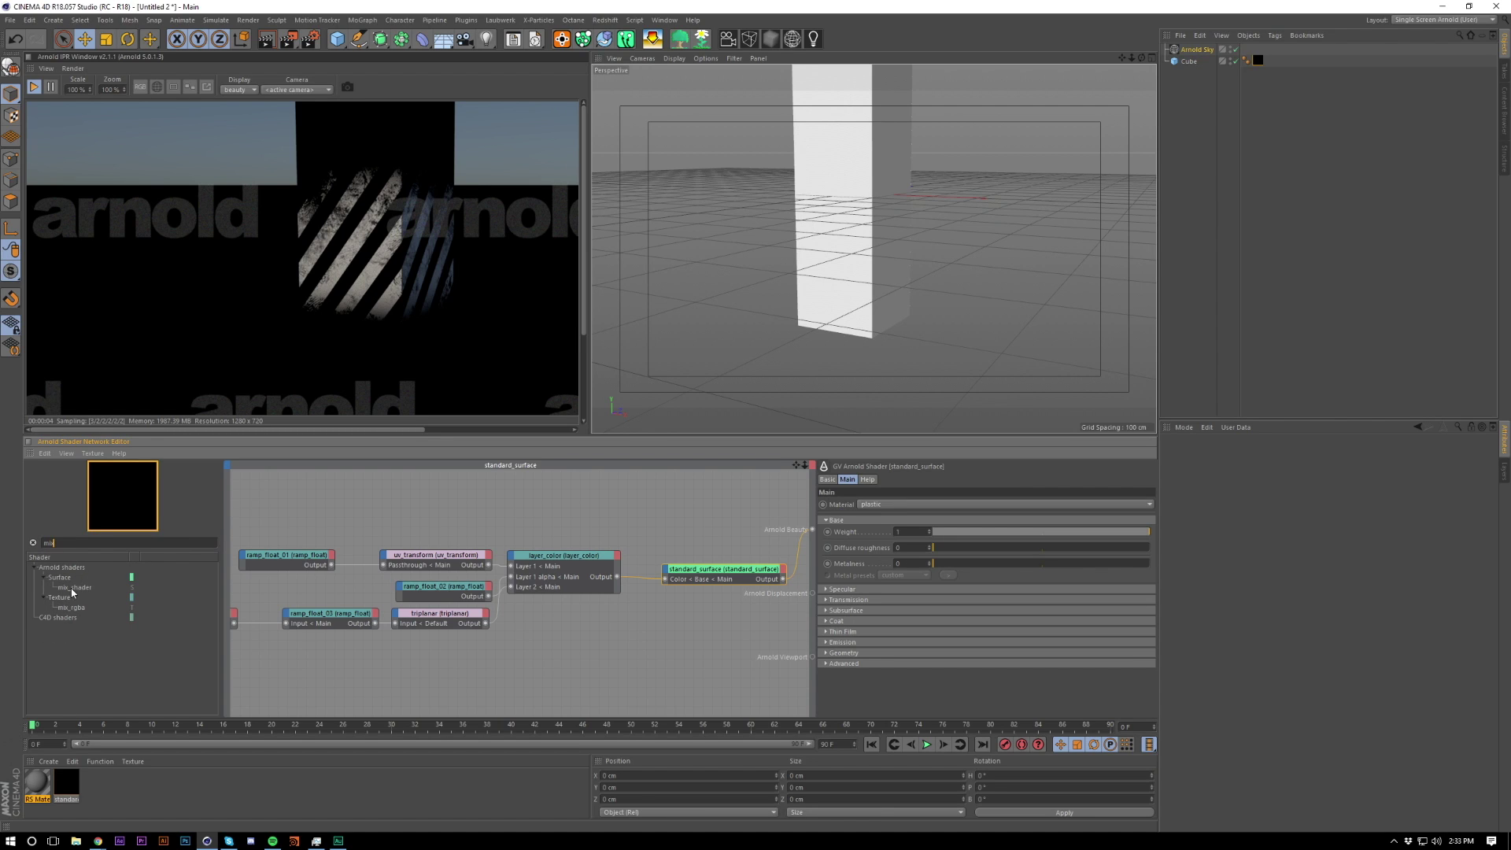
{"action": "left_click_drag", "start_coordinate": [719, 656], "coordinate": [712, 652]}
{"action": "left_click_drag", "start_coordinate": [711, 571], "coordinate": [778, 569]}
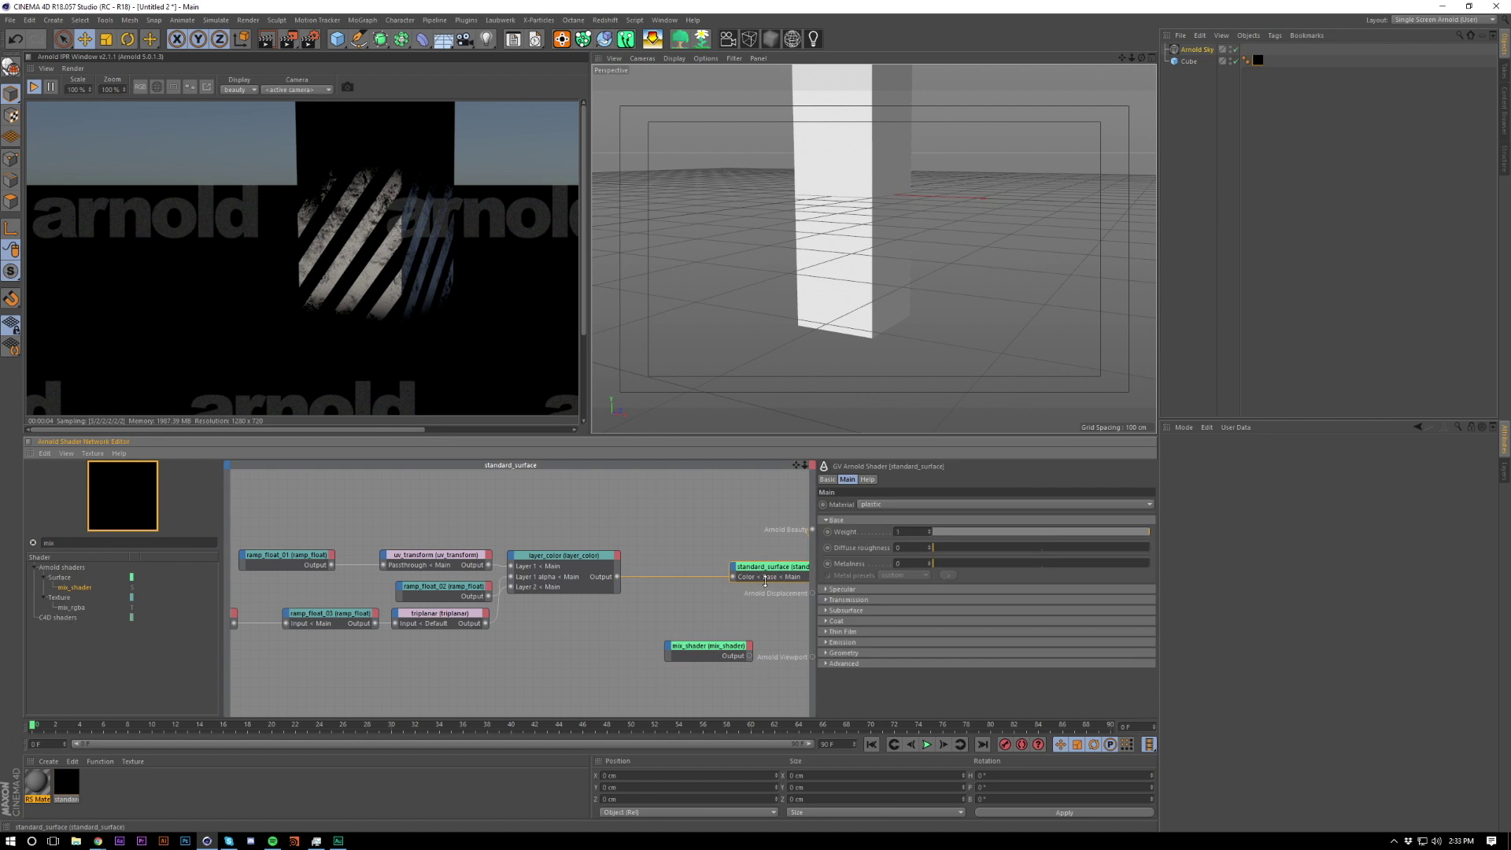
Step: Try the mix_shader between layer_color and standard_surface with layer_color driving its Mix input, and delete the node
{"action": "left_click_drag", "start_coordinate": [712, 654], "coordinate": [639, 572]}
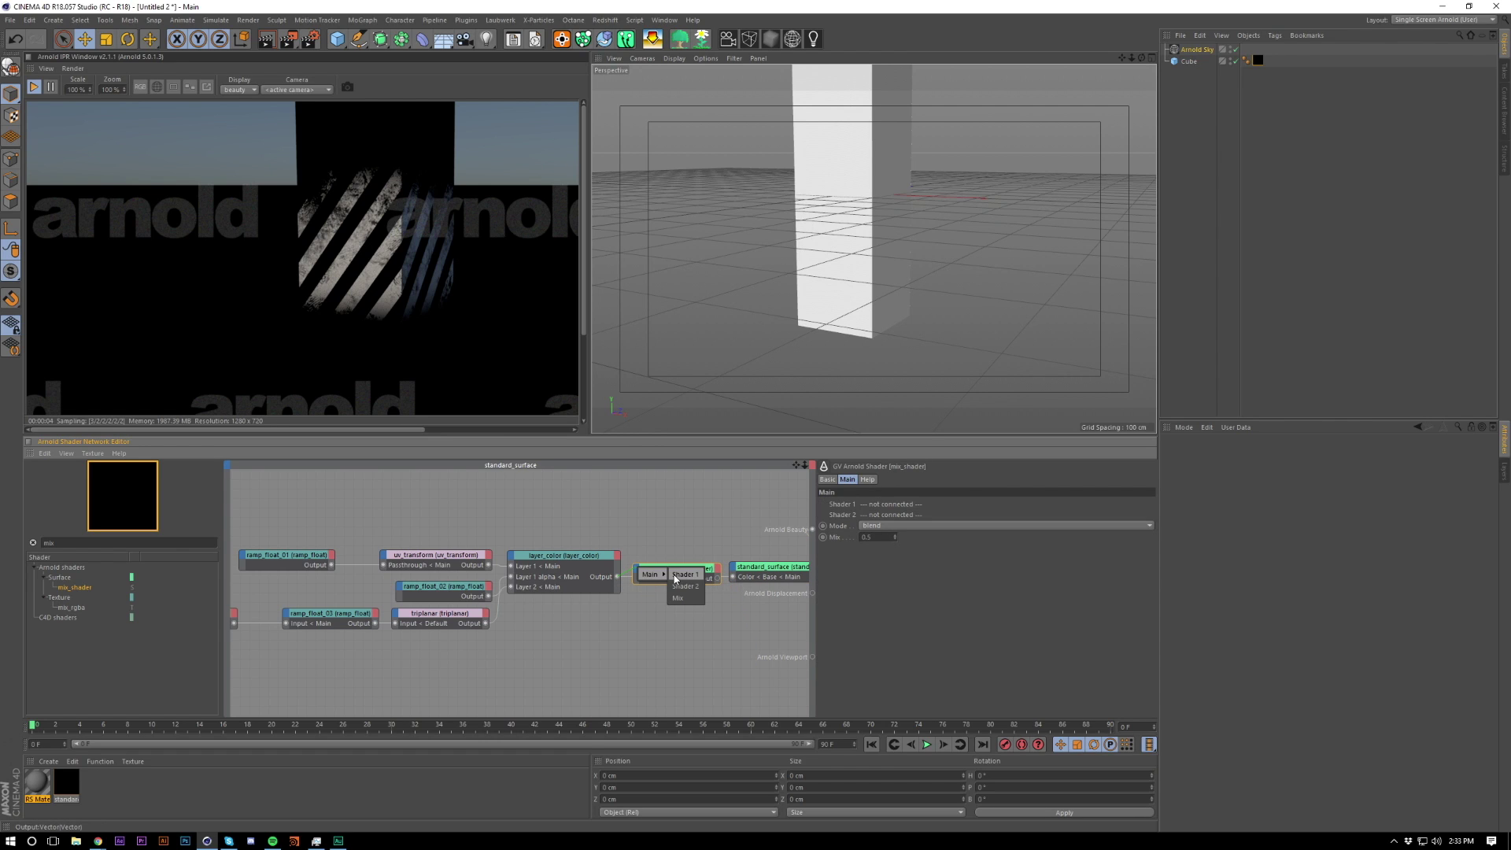
{"action": "left_click", "coordinate": [658, 575]}
{"action": "double_click", "coordinate": [632, 580]}
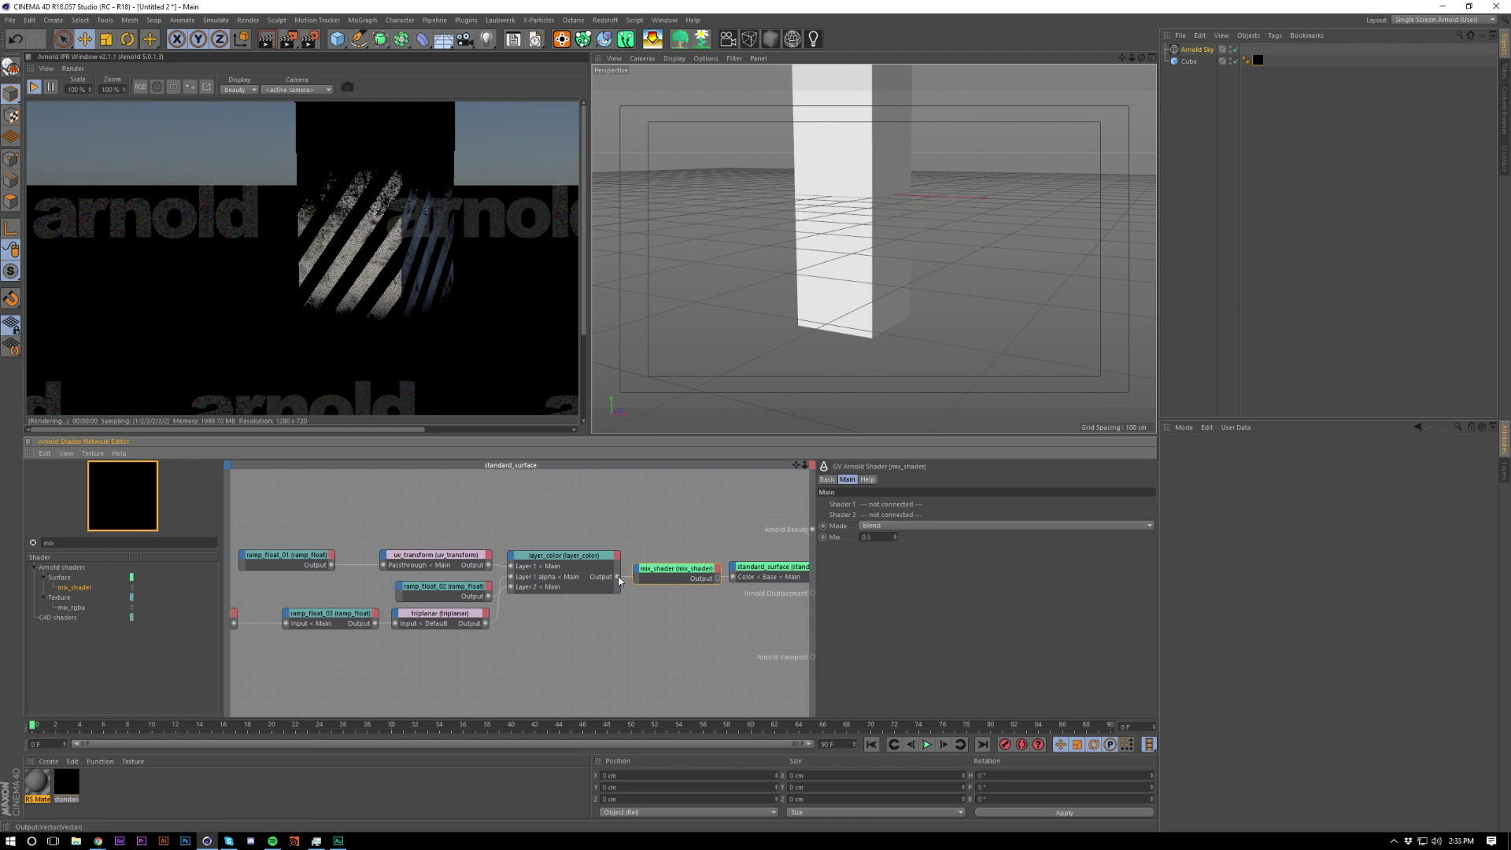
{"action": "left_click_drag", "start_coordinate": [619, 577], "coordinate": [639, 572]}
{"action": "mouse_move", "coordinate": [650, 574]}
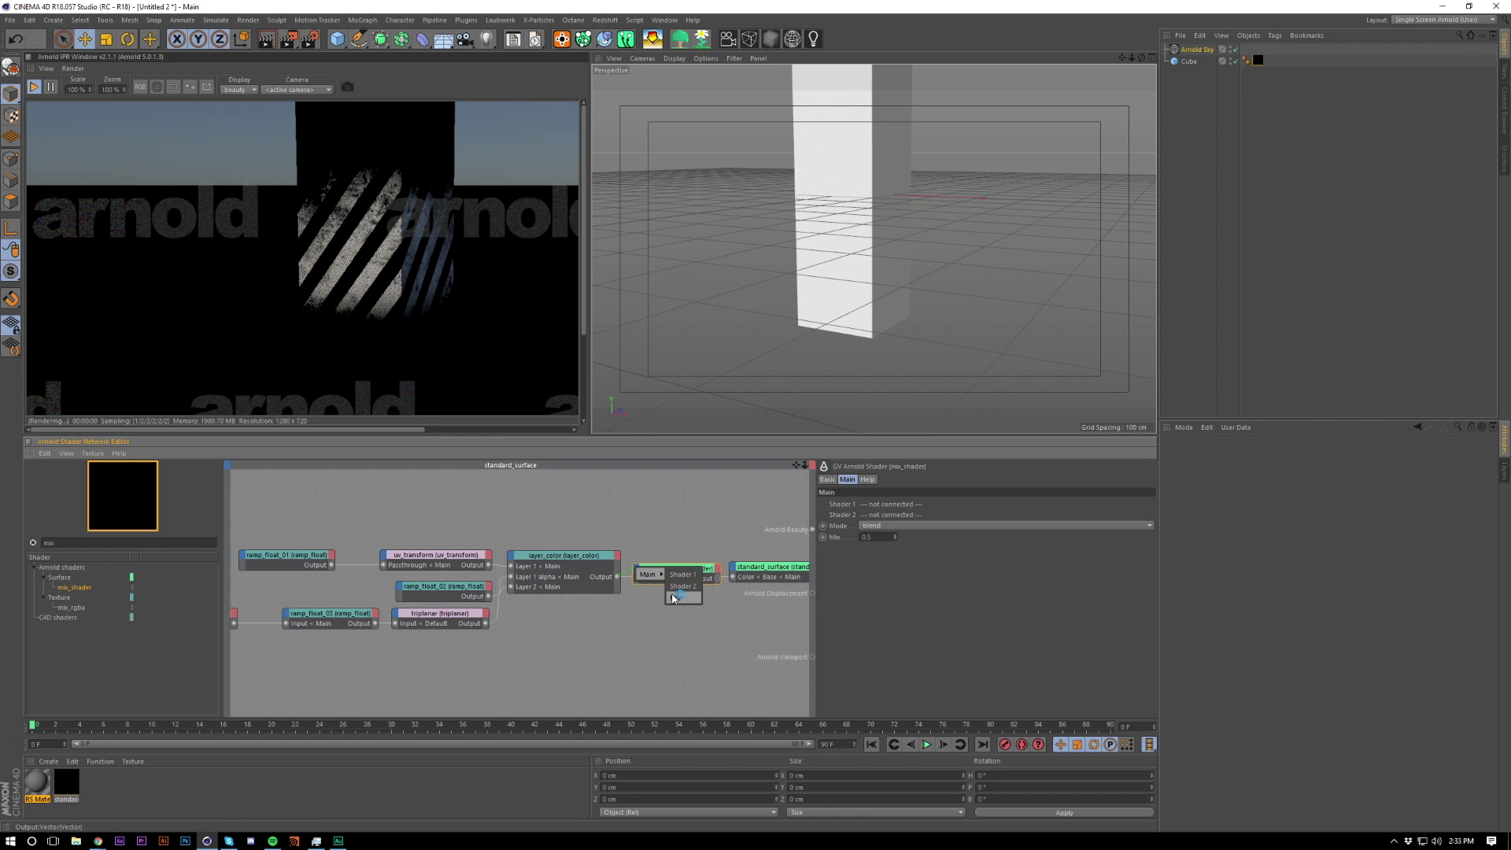
{"action": "left_click", "coordinate": [678, 599]}
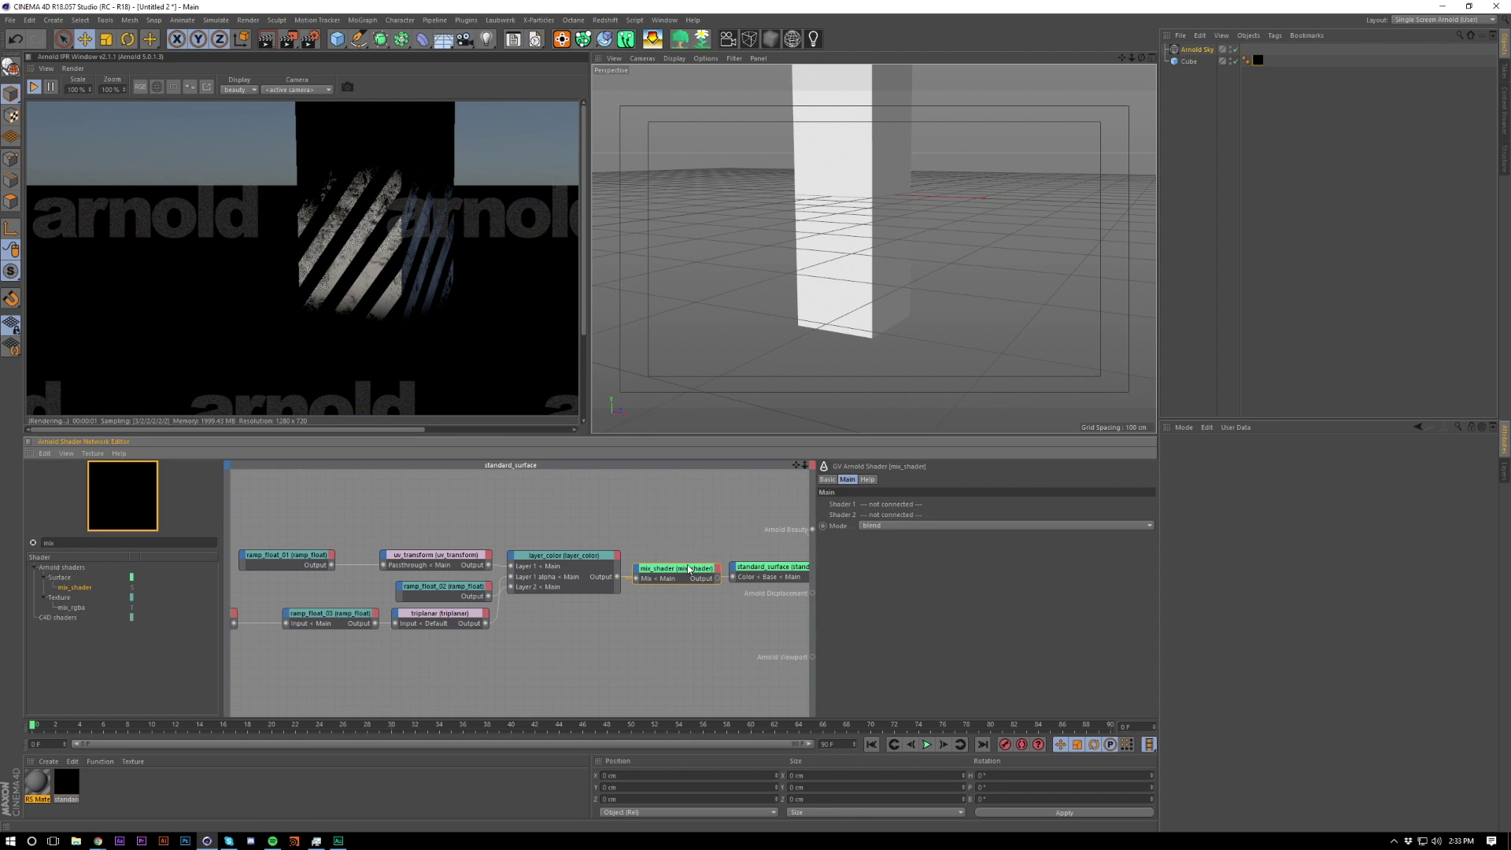
{"action": "key", "text": "Delete"}
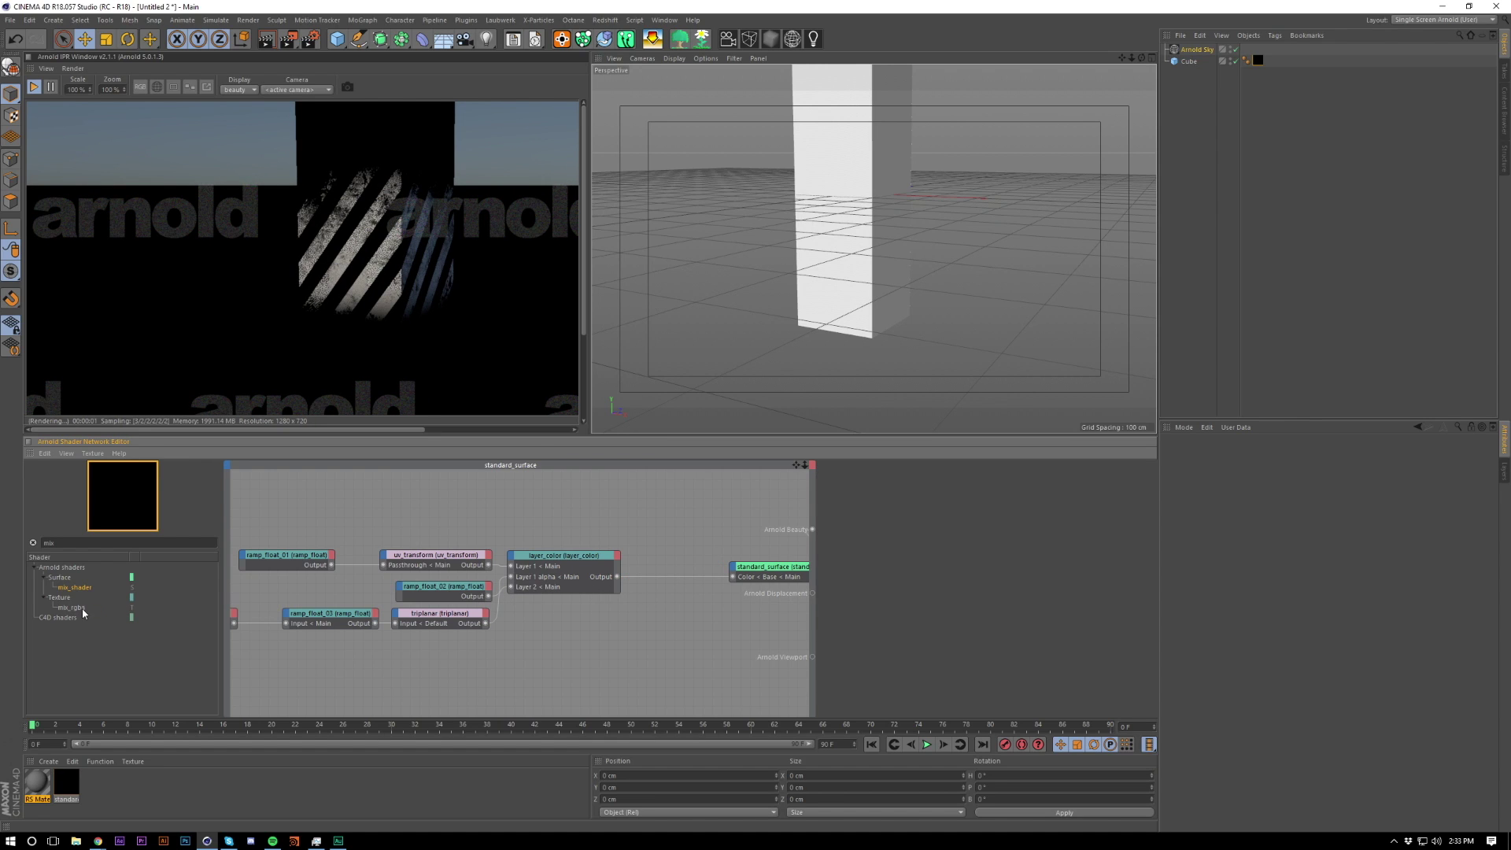
Step: Add a mix_rgba node between layer_color and standard_surface and connect layer_color's output to its Mix input
{"action": "left_click", "coordinate": [668, 577]}
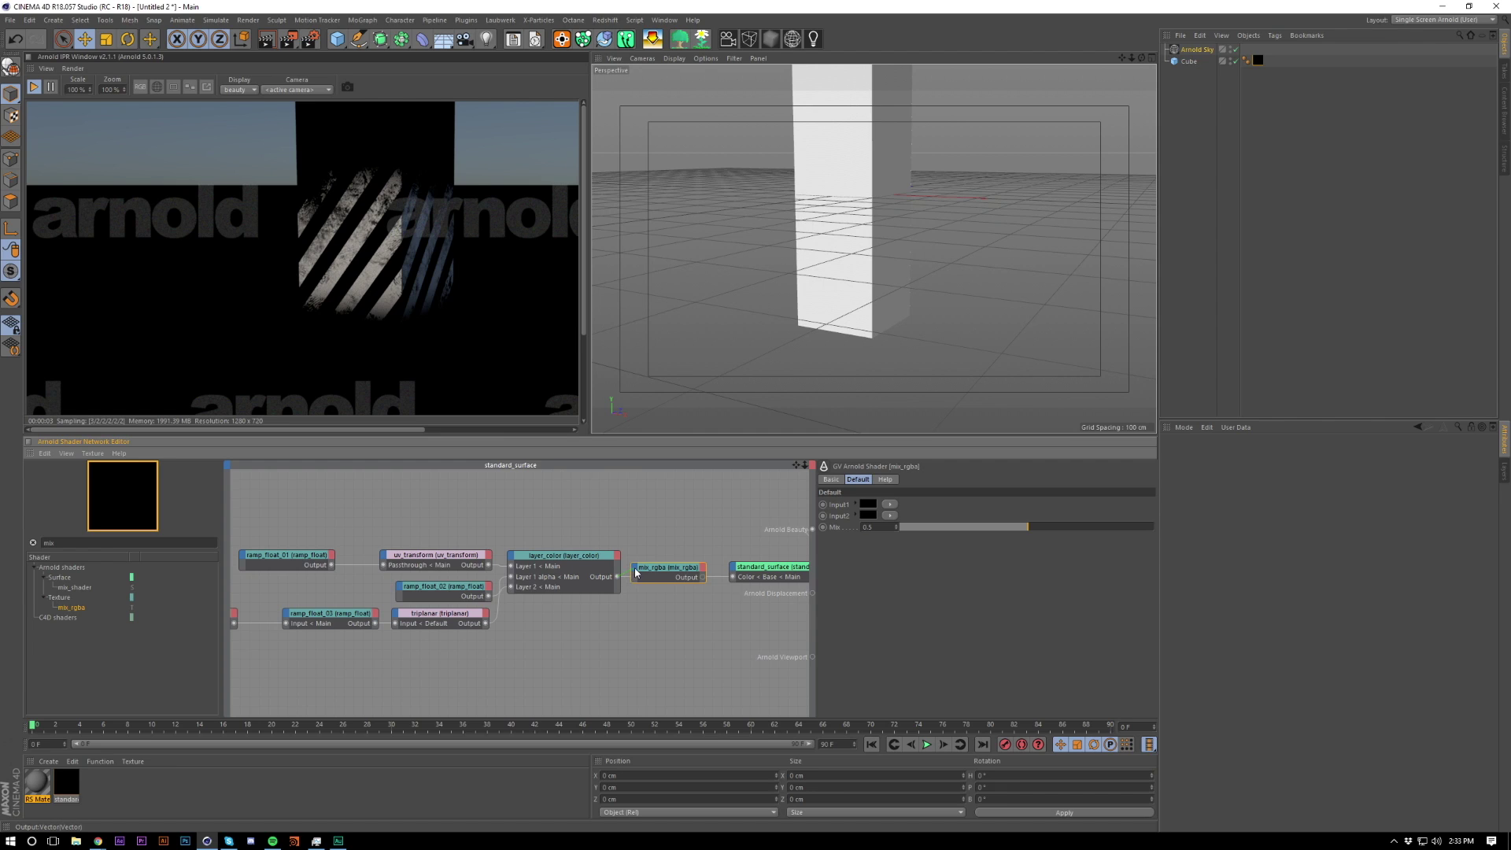
{"action": "left_click_drag", "start_coordinate": [636, 573], "coordinate": [635, 570]}
{"action": "mouse_move", "coordinate": [653, 573]}
{"action": "left_click", "coordinate": [685, 600]}
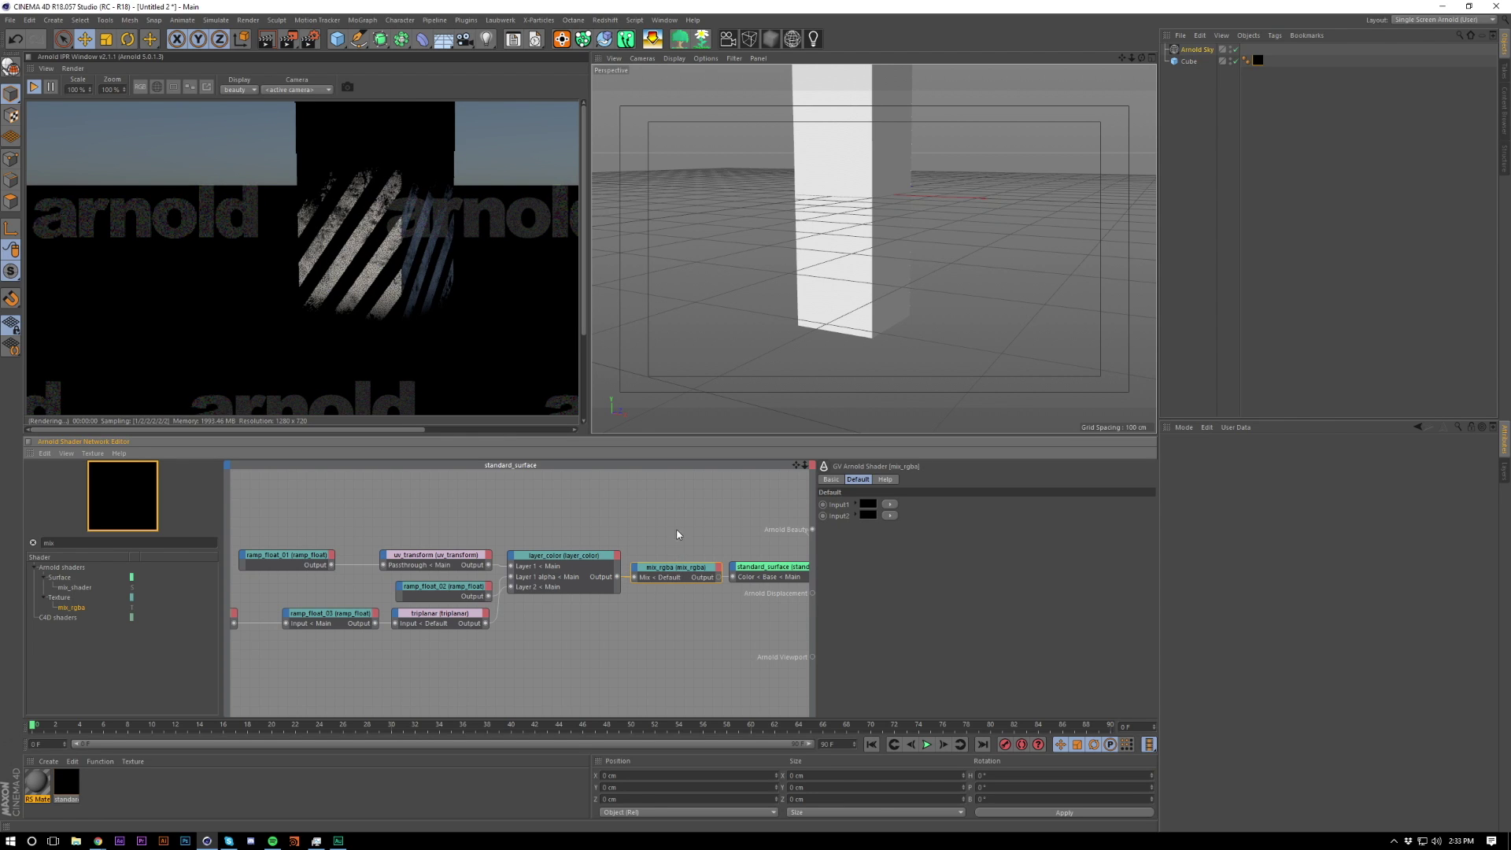
Step: Set the mix_rgba node's Input2 colour to yellow with RGB 255, 255, 0
{"action": "left_click", "coordinate": [855, 516]}
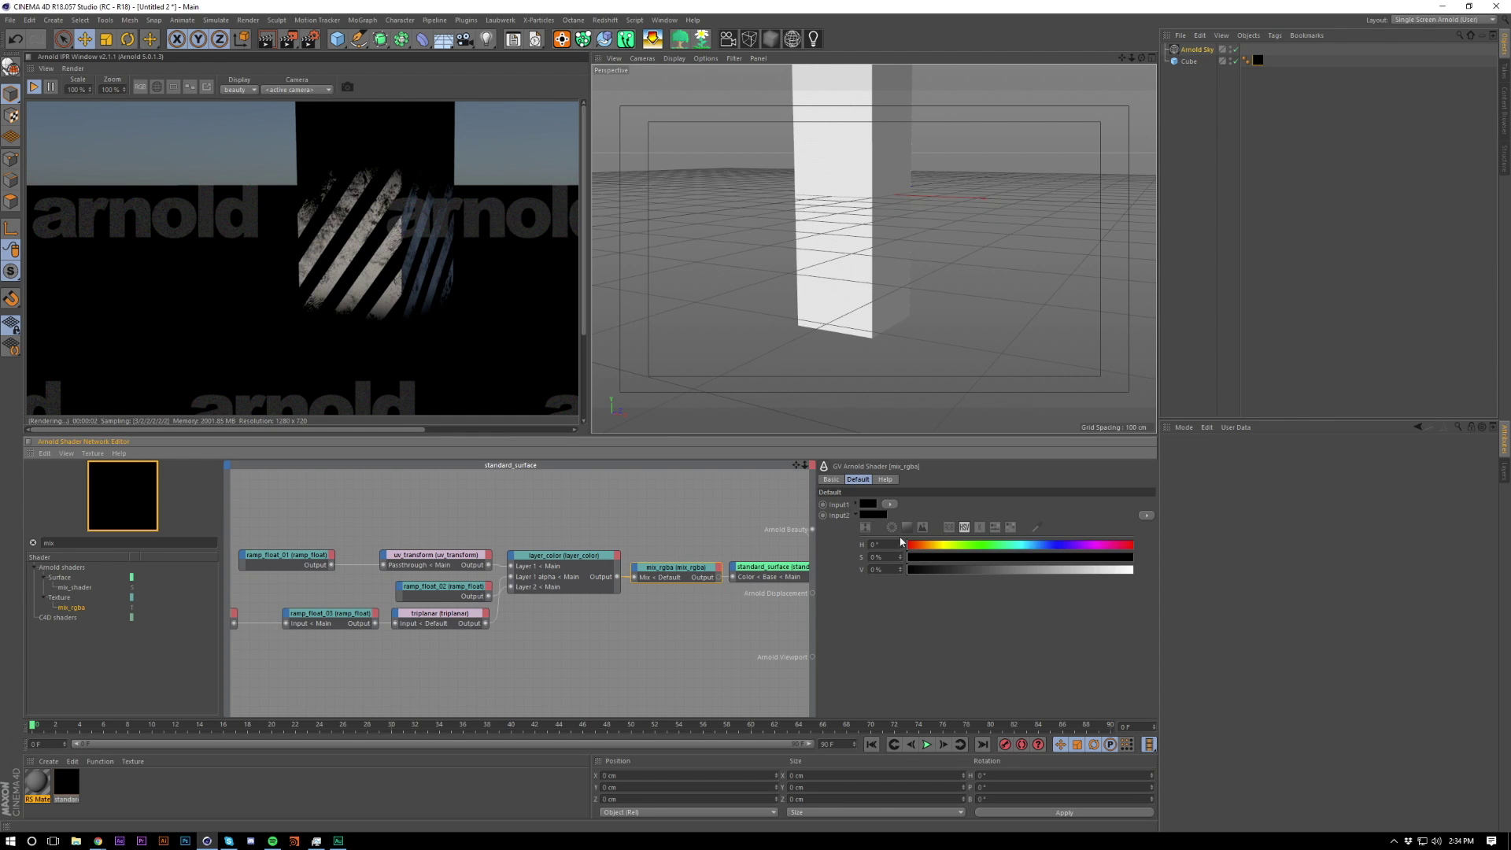
{"action": "left_click", "coordinate": [948, 528]}
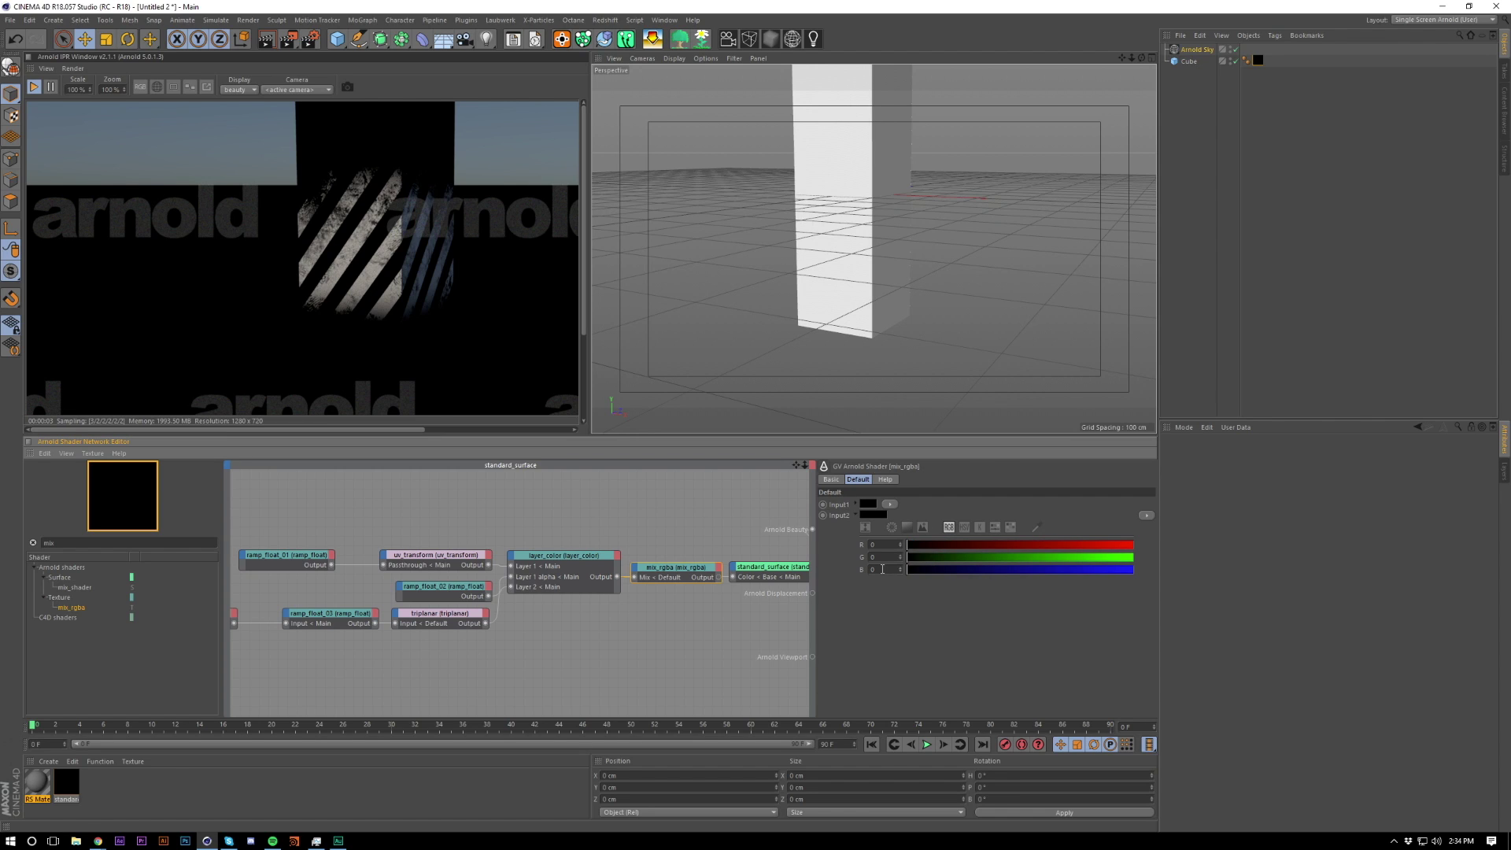
{"action": "type", "text": "255"}
{"action": "key", "text": "Tab"}
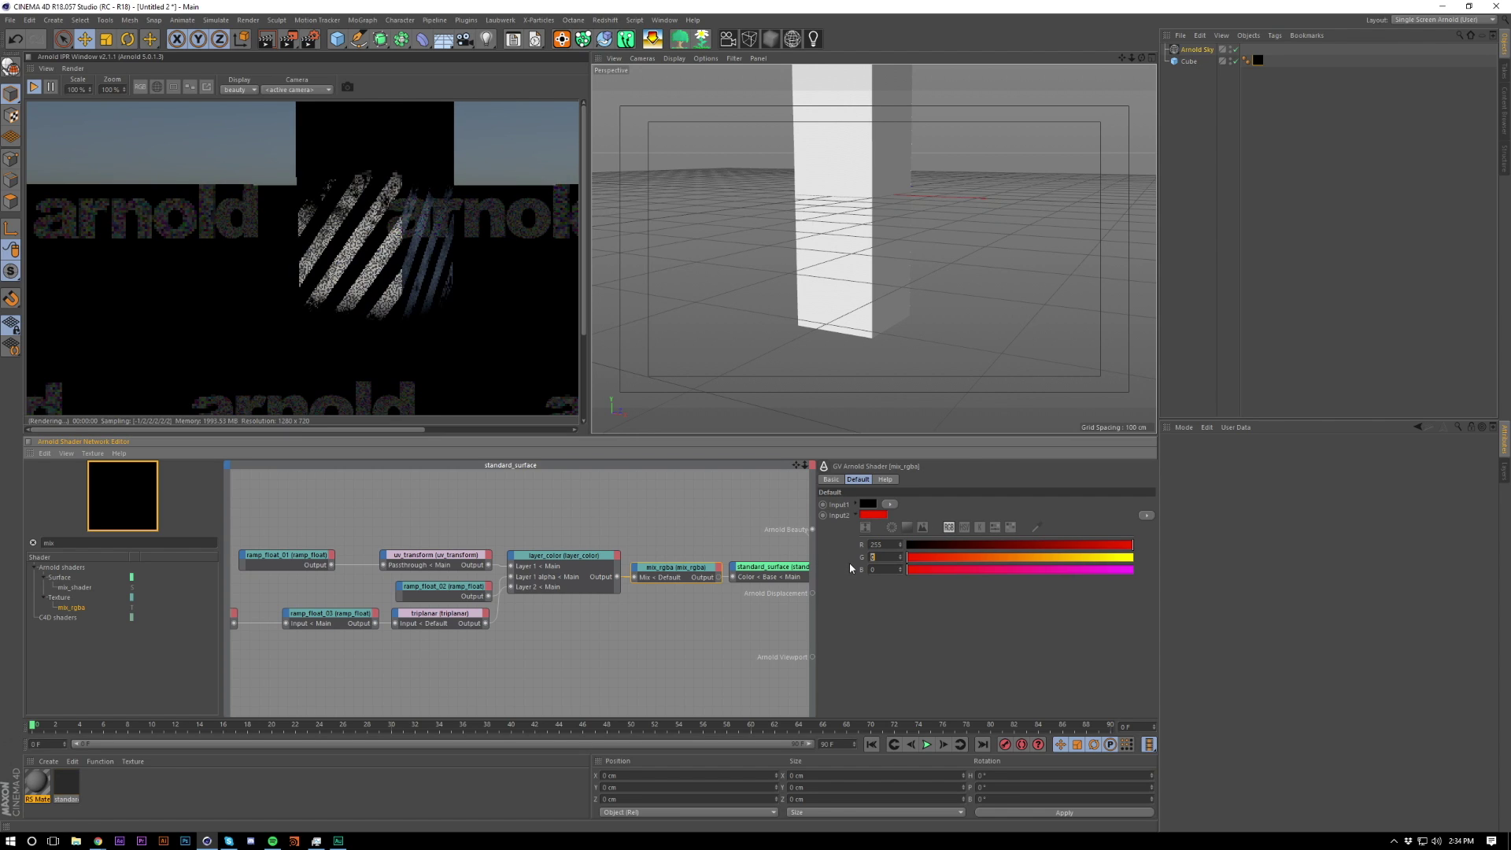
{"action": "type", "text": "255"}
{"action": "key", "text": "Return"}
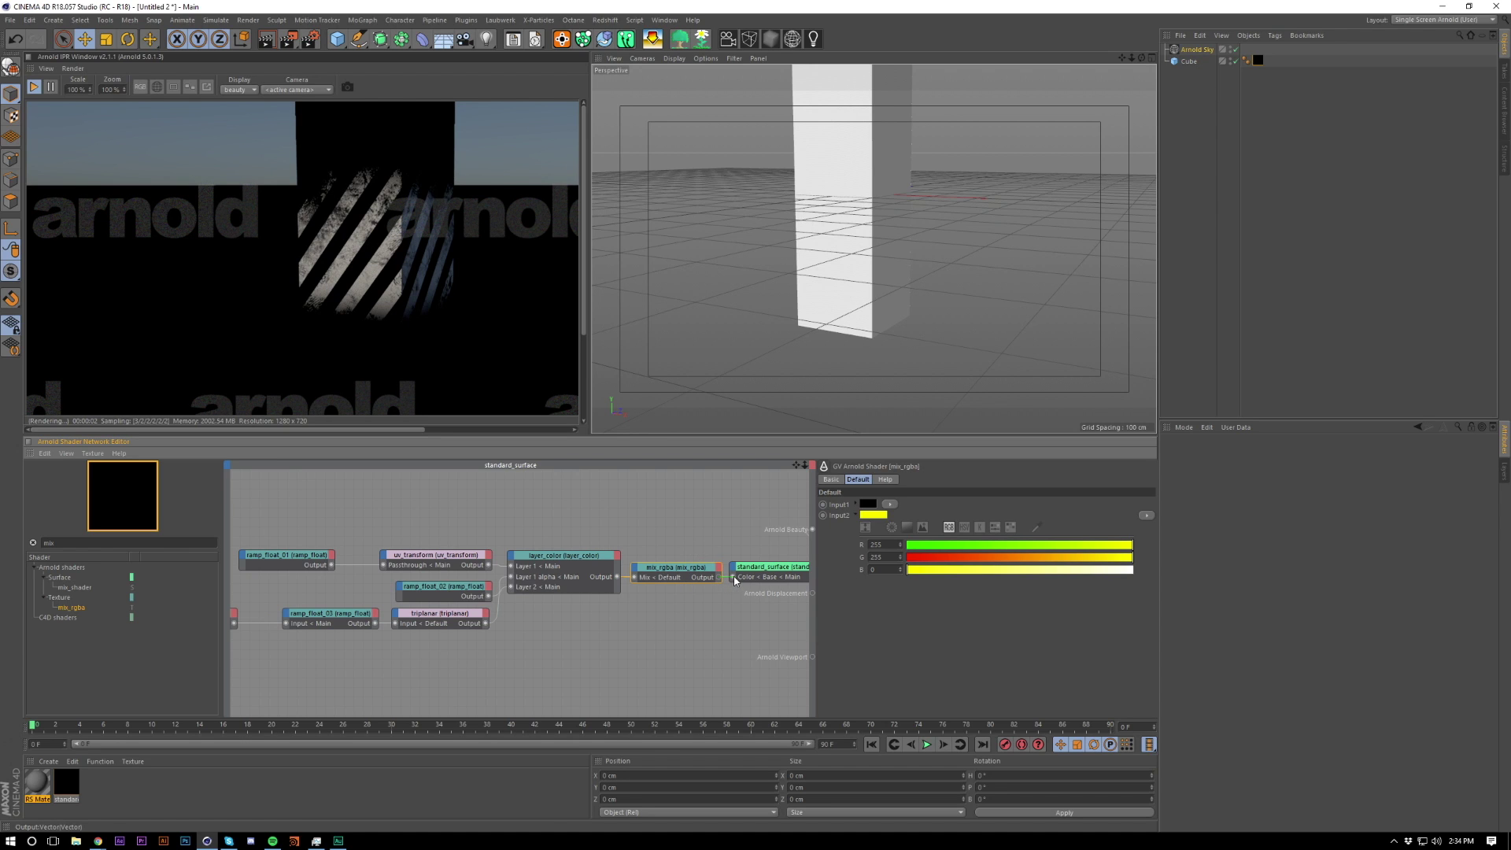
Step: Connect the mix_rgba output to the Base Color of standard_surface and check the striped pillar up close in the render
{"action": "left_click_drag", "start_coordinate": [734, 580], "coordinate": [733, 577]}
{"action": "middle_click_drag", "start_coordinate": [756, 607], "coordinate": [716, 610]}
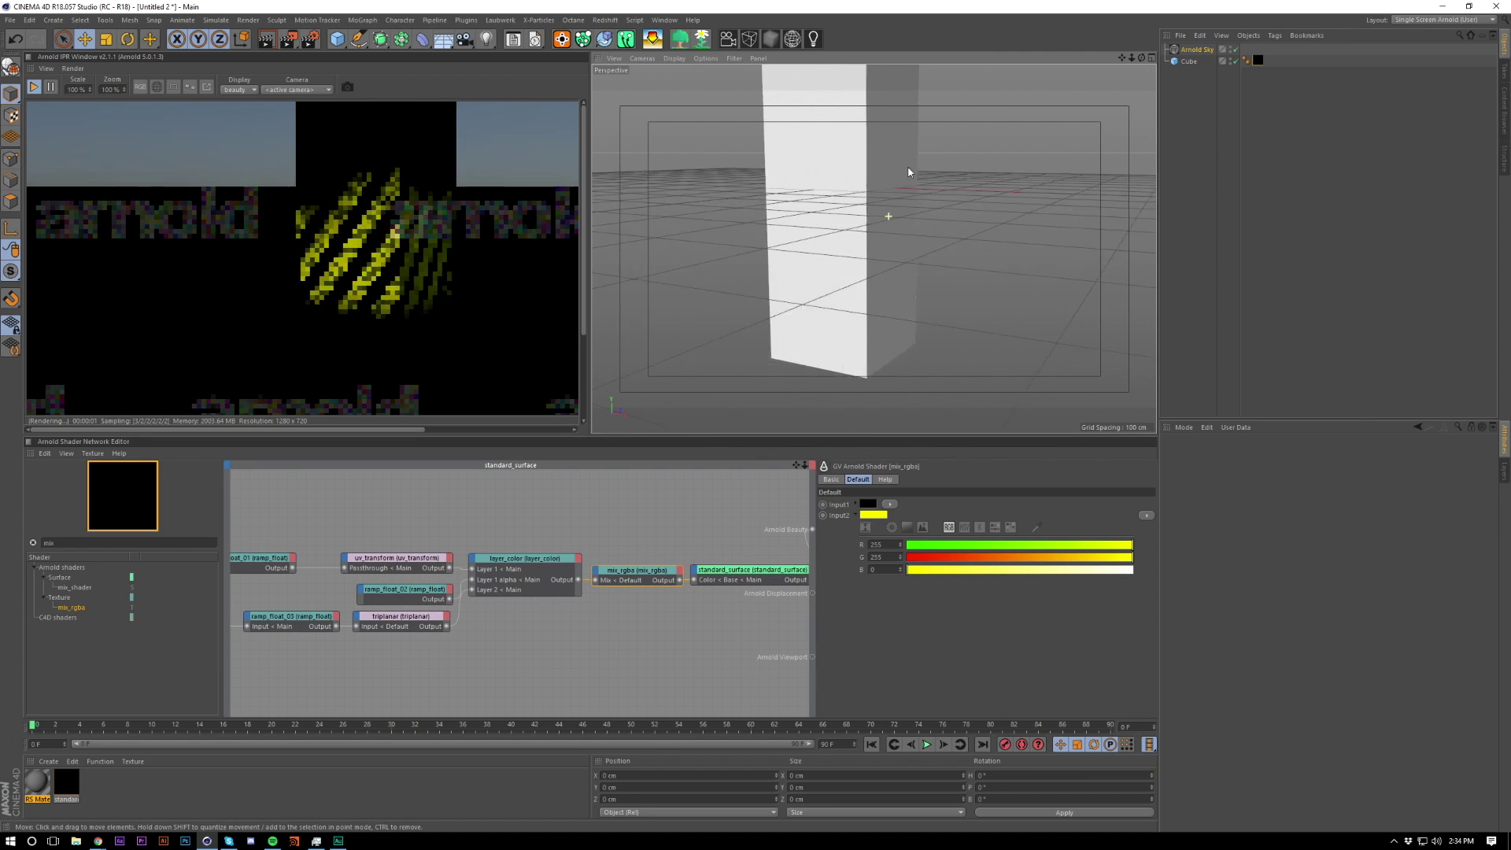
{"action": "right_click_drag", "start_coordinate": [908, 168], "coordinate": [968, 167], "text": "alt"}
{"action": "left_click_drag", "start_coordinate": [830, 225], "coordinate": [833, 162], "text": "alt"}
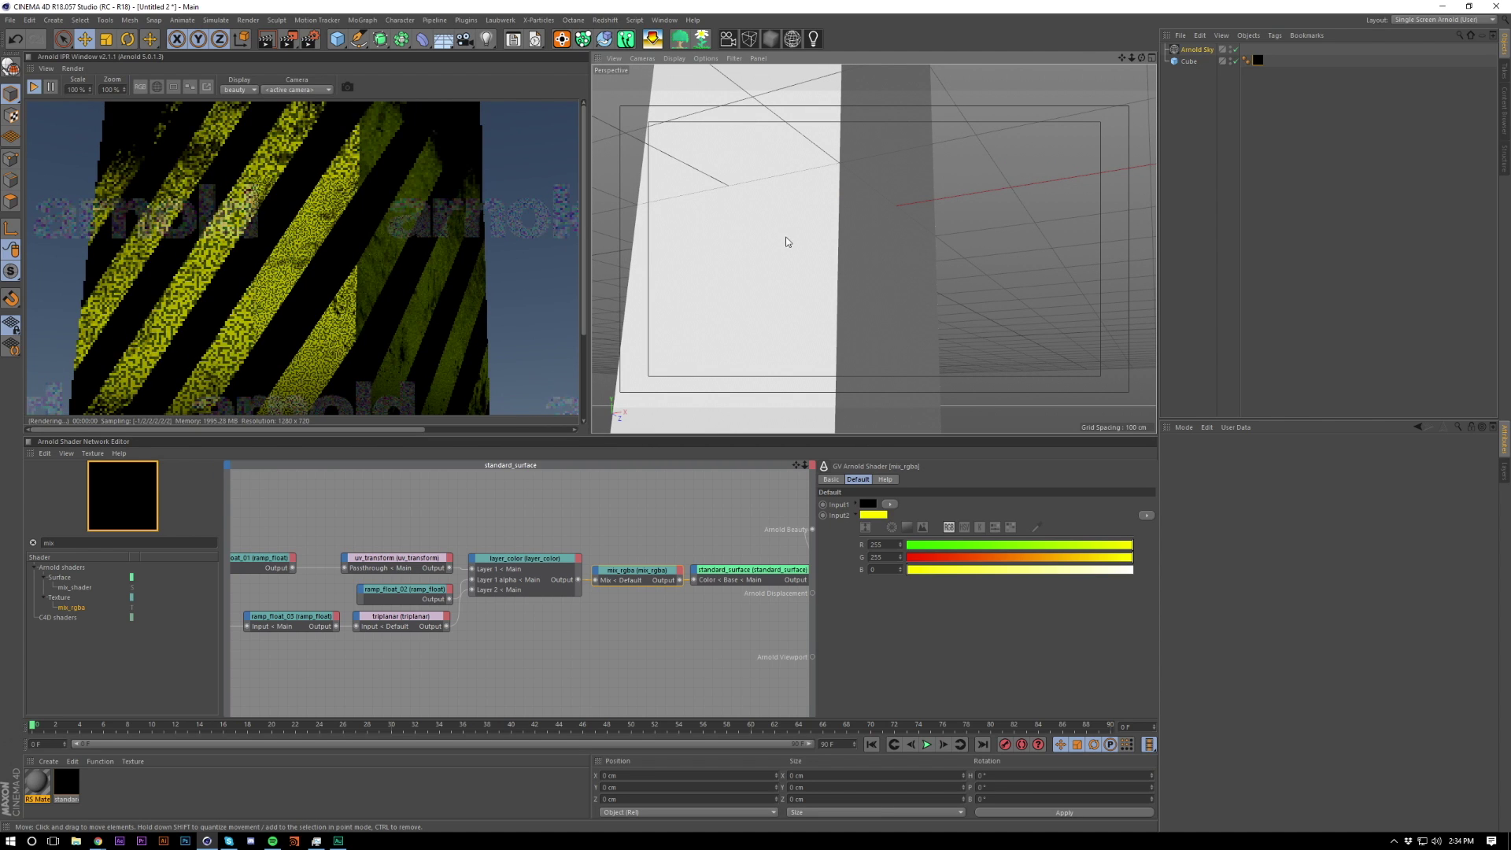
{"action": "left_click_drag", "start_coordinate": [787, 242], "coordinate": [772, 311], "text": "alt"}
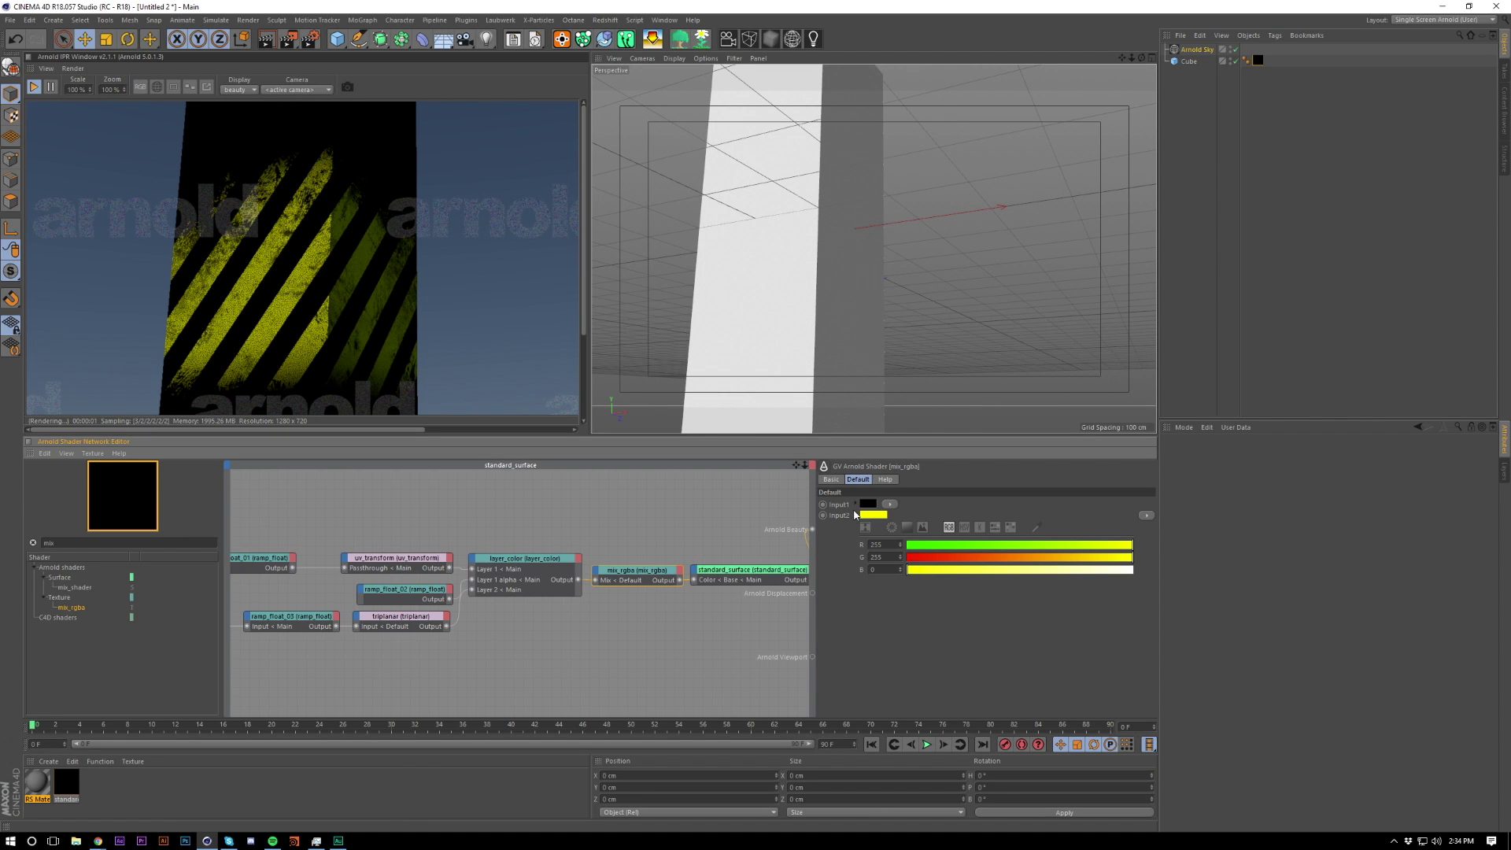
Step: Set the mix_rgba node's Input1 colour to a dark grey with a value of 35%
{"action": "left_click", "coordinate": [856, 515]}
{"action": "left_click", "coordinate": [855, 504]}
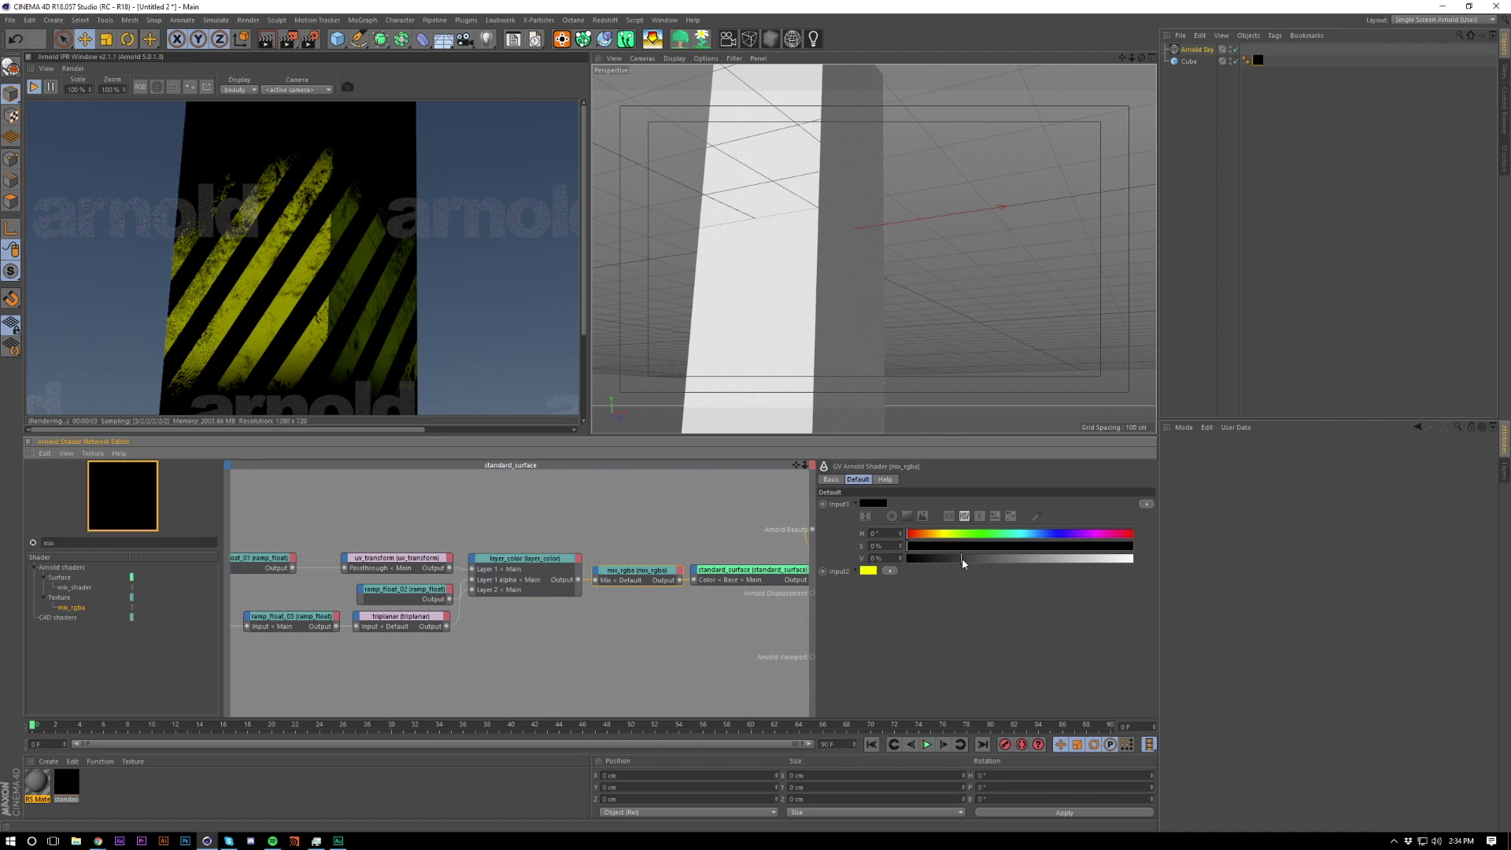
{"action": "left_click_drag", "start_coordinate": [962, 558], "coordinate": [986, 558]}
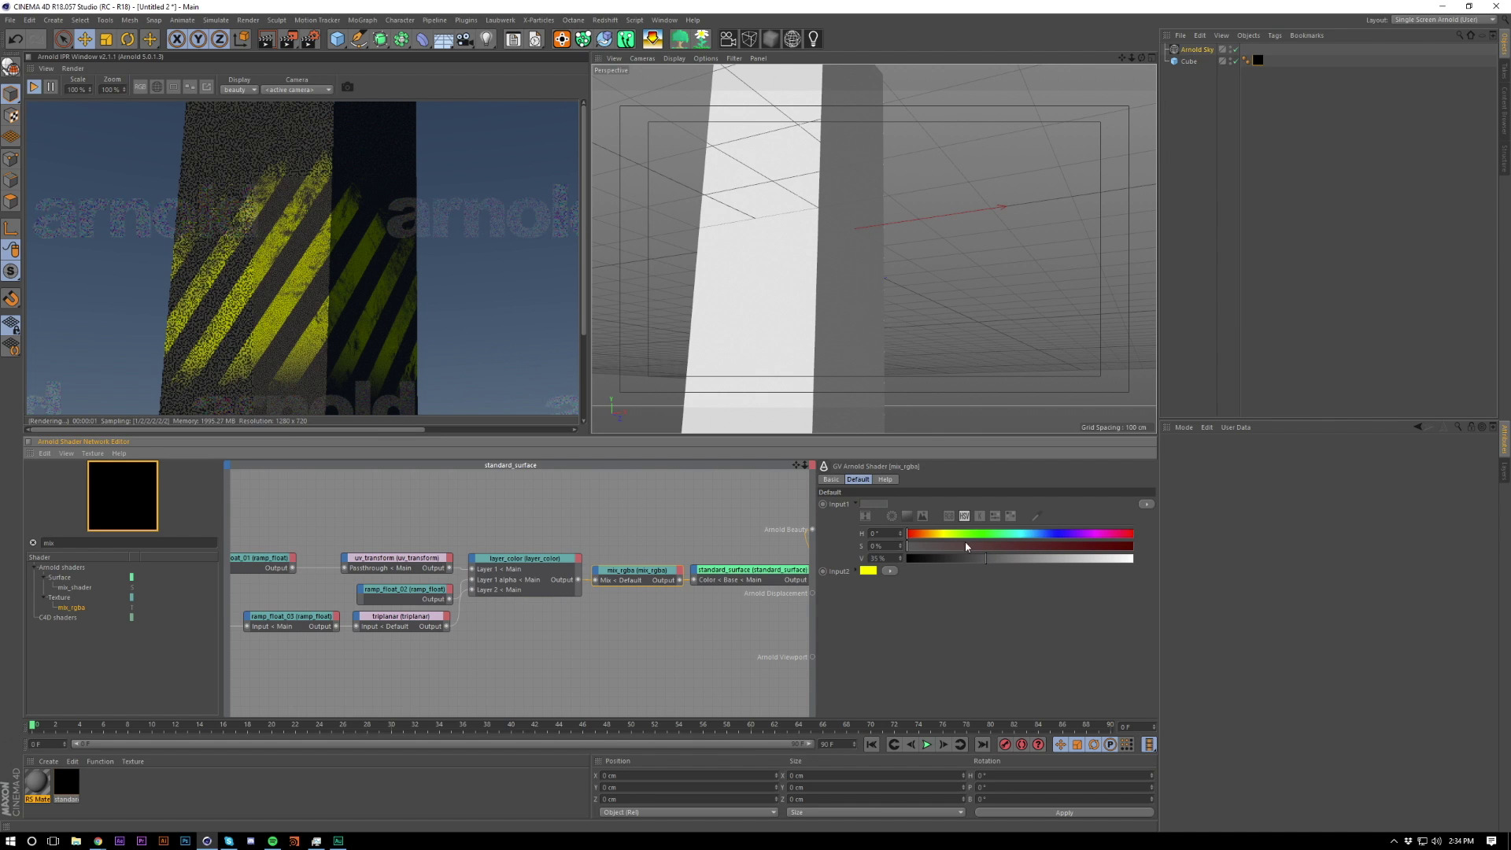
{"action": "left_click_drag", "start_coordinate": [787, 315], "coordinate": [812, 358], "text": "alt"}
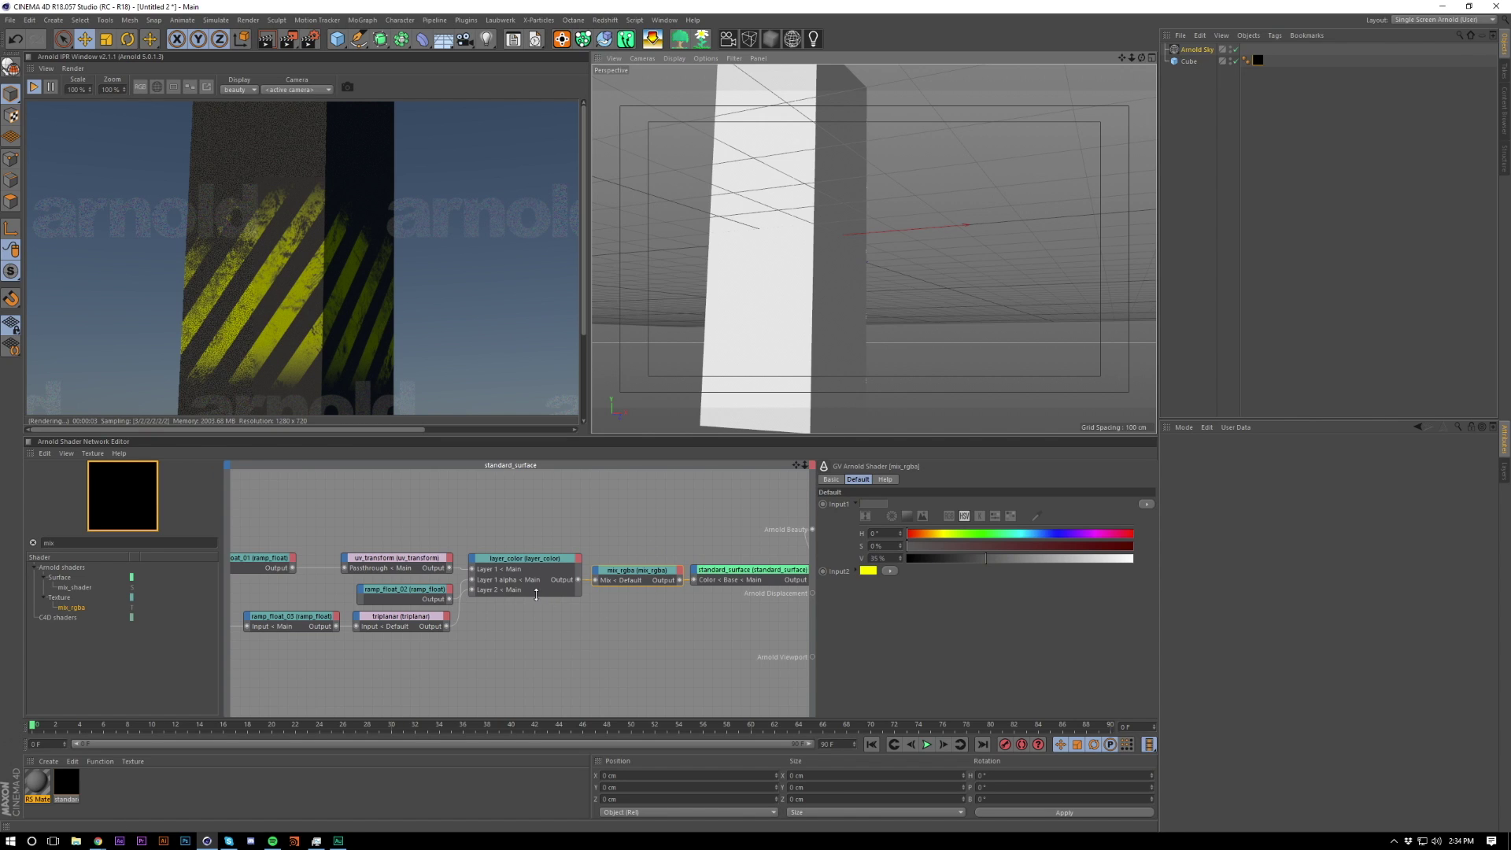
Step: Add a bump2d node below mix_rgba and connect layer_color's output to its Bump map input
{"action": "double_click", "coordinate": [115, 540]}
{"action": "type", "text": "bun"}
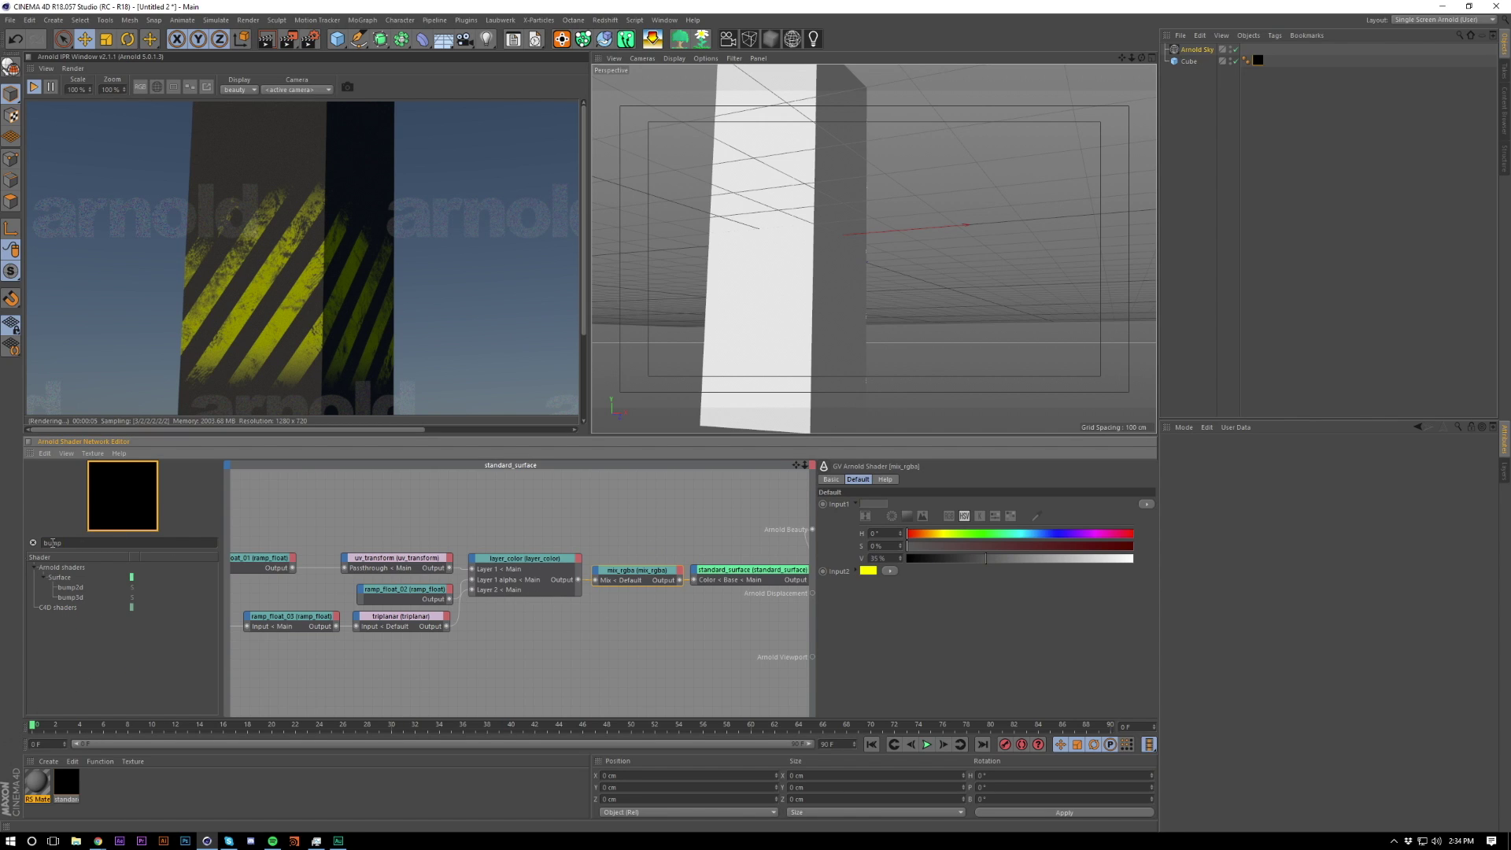
{"action": "left_click_drag", "start_coordinate": [70, 588], "coordinate": [650, 613]}
{"action": "left_click_drag", "start_coordinate": [577, 580], "coordinate": [613, 611]}
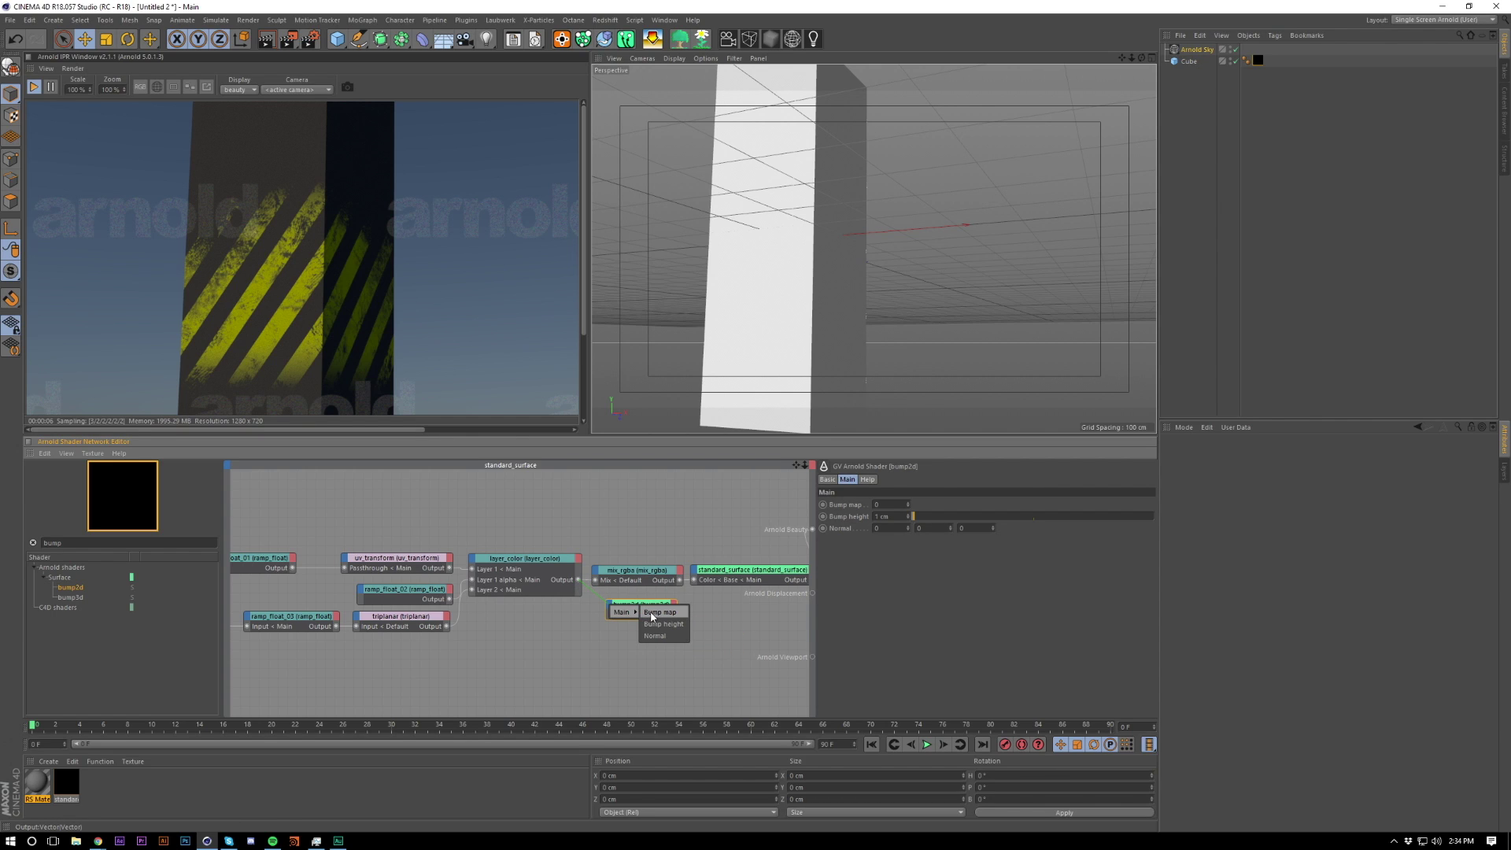
{"action": "left_click", "coordinate": [659, 613]}
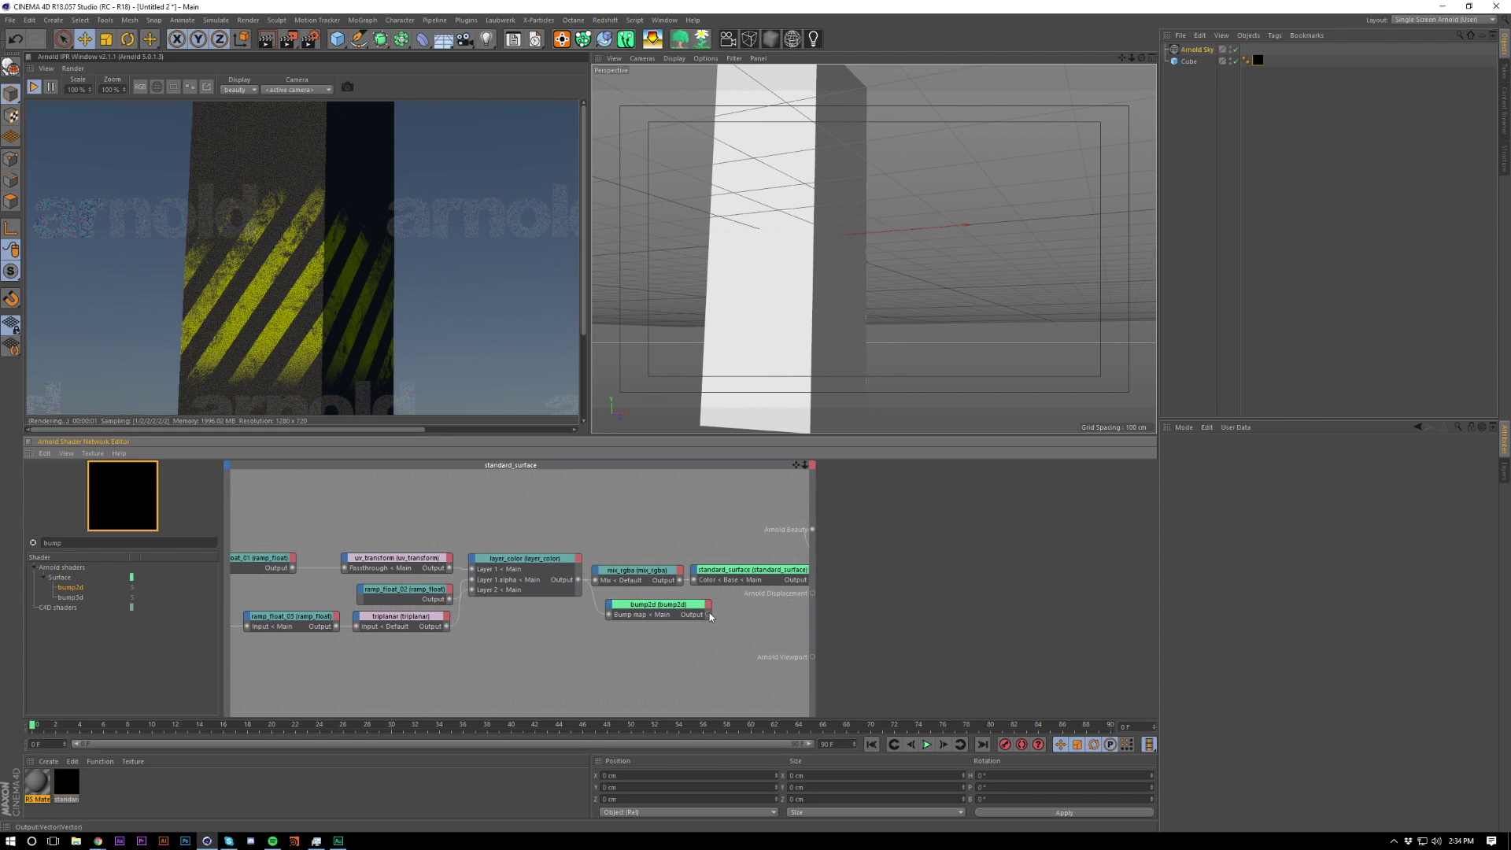
Step: Connect the bump2d output to an input in the Geometry group of standard_surface
{"action": "left_click_drag", "start_coordinate": [710, 612], "coordinate": [694, 573]}
{"action": "mouse_move", "coordinate": [700, 576]}
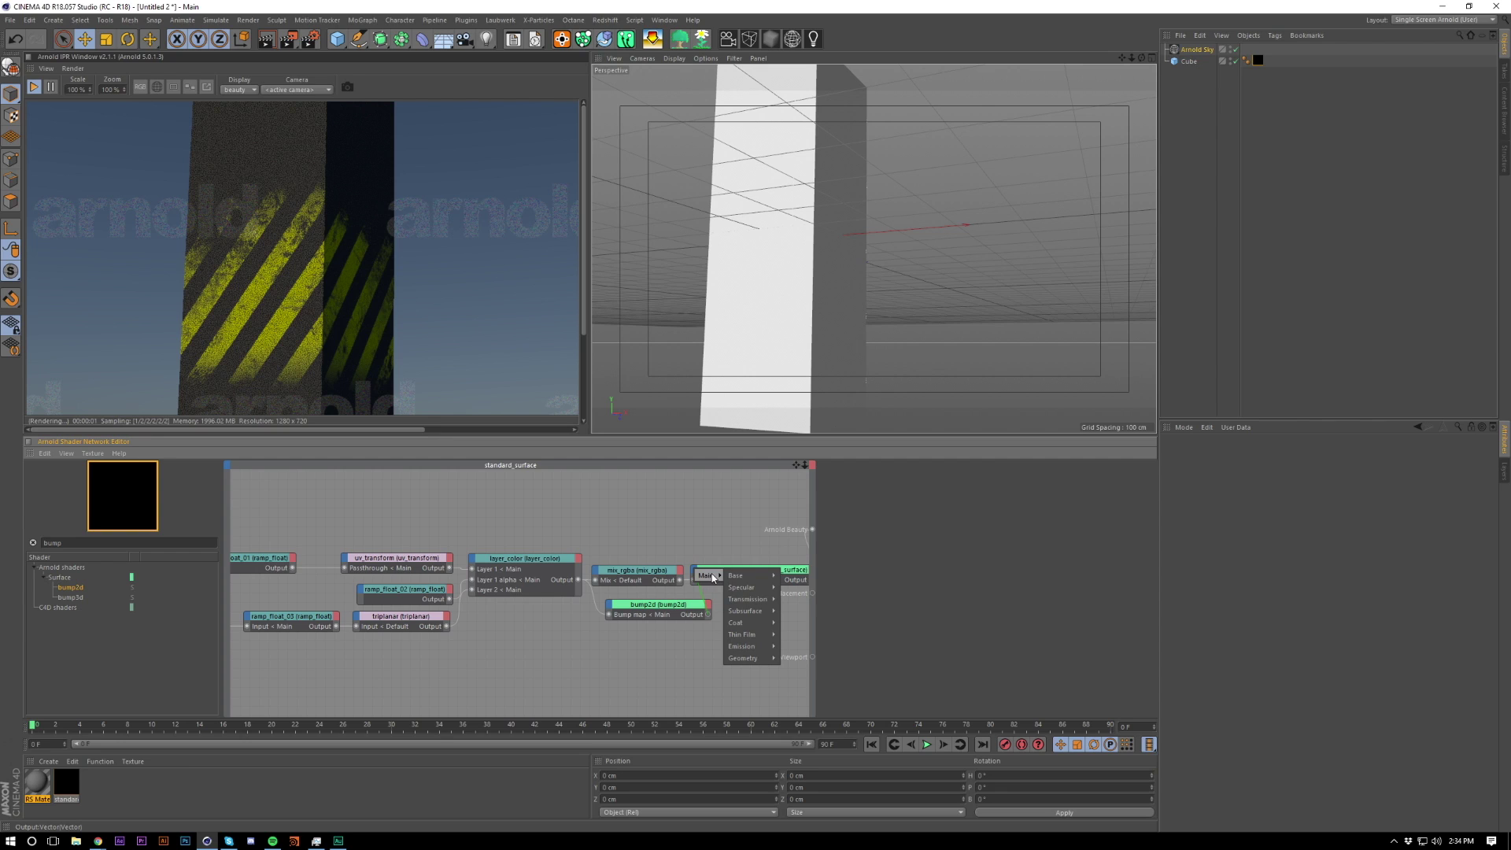
{"action": "mouse_move", "coordinate": [754, 659]}
{"action": "left_click", "coordinate": [808, 671]}
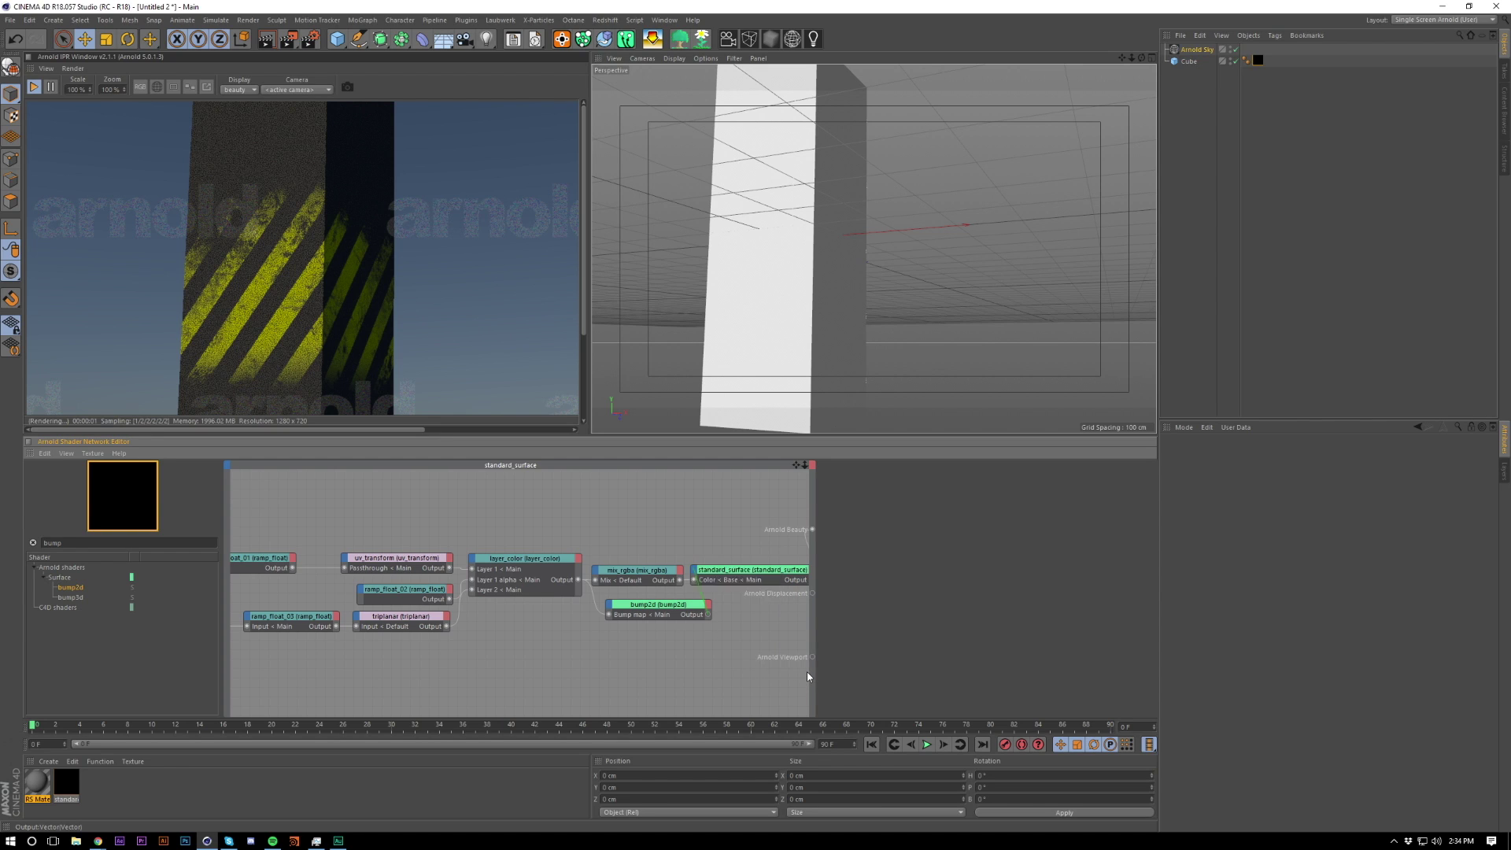
Step: Move the bump2d node closer beneath mix_rgba and set its Bump height to 2 cm
{"action": "left_click_drag", "start_coordinate": [677, 613], "coordinate": [658, 610]}
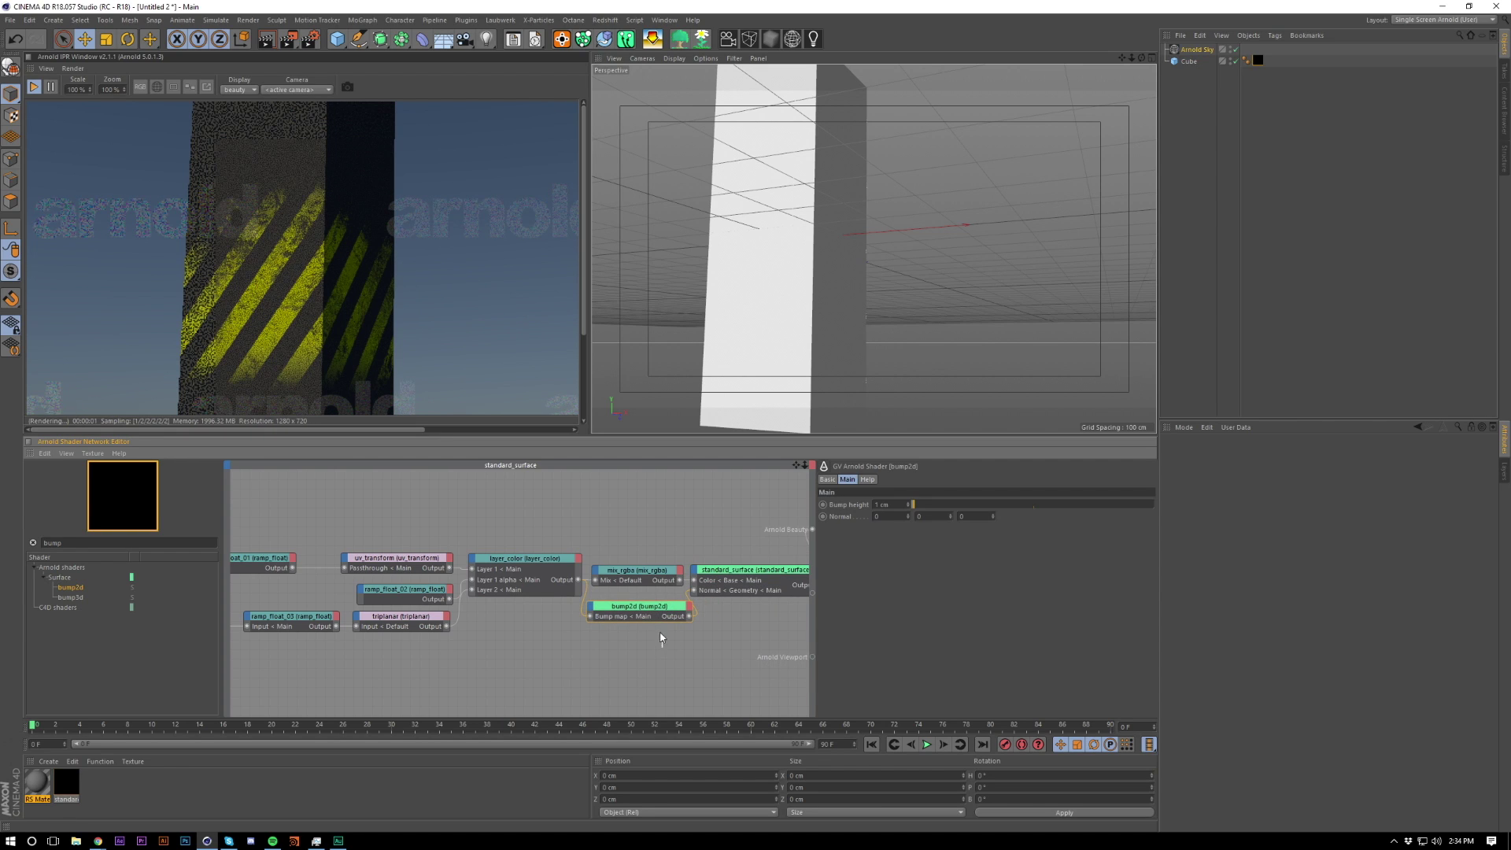
{"action": "left_click", "coordinate": [938, 505]}
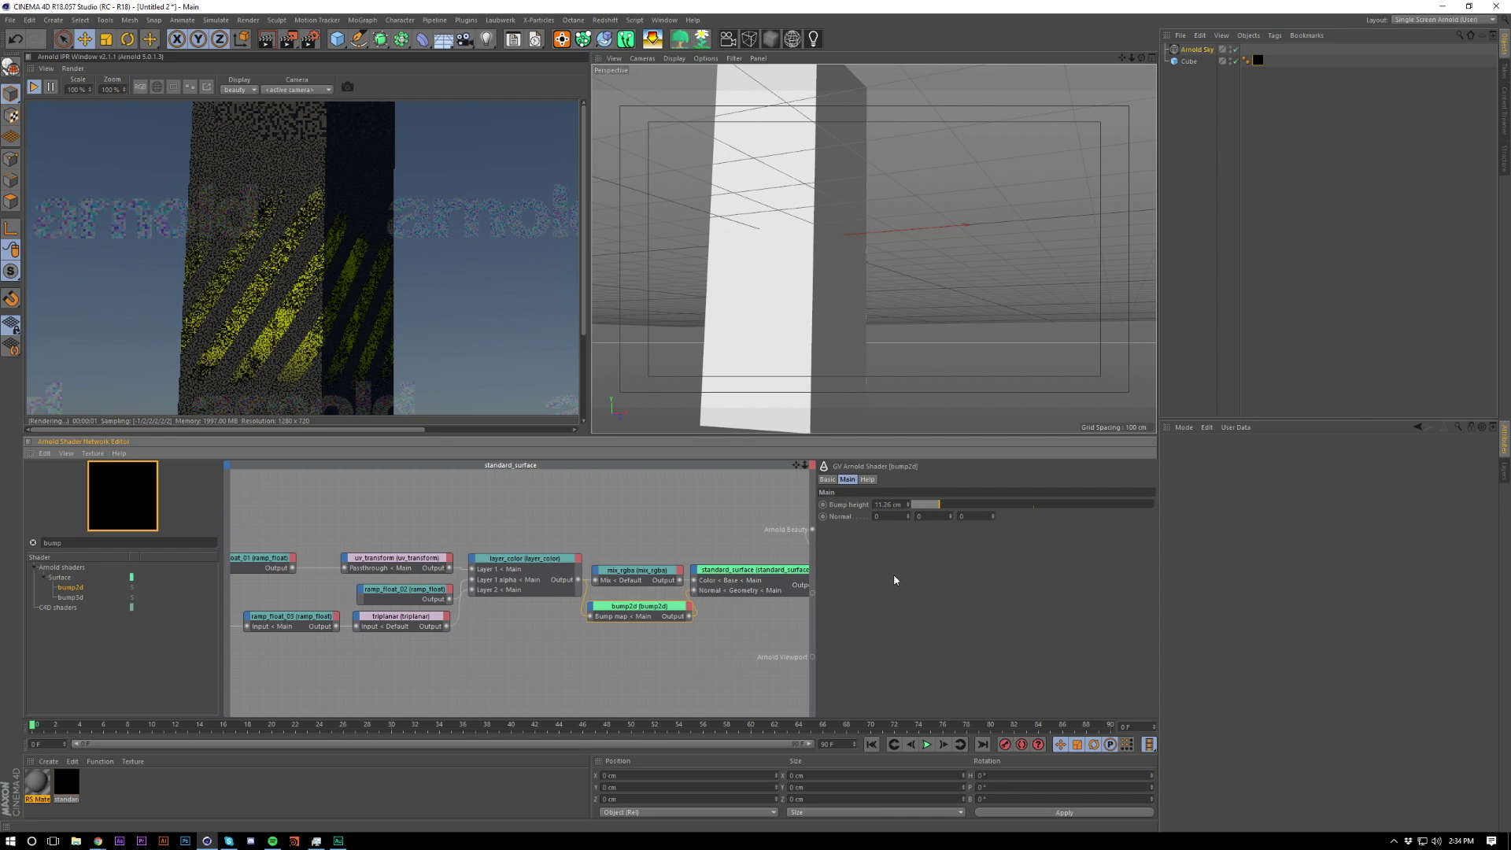
{"action": "double_click", "coordinate": [881, 505]}
{"action": "type", "text": "2"}
{"action": "key", "text": "Return"}
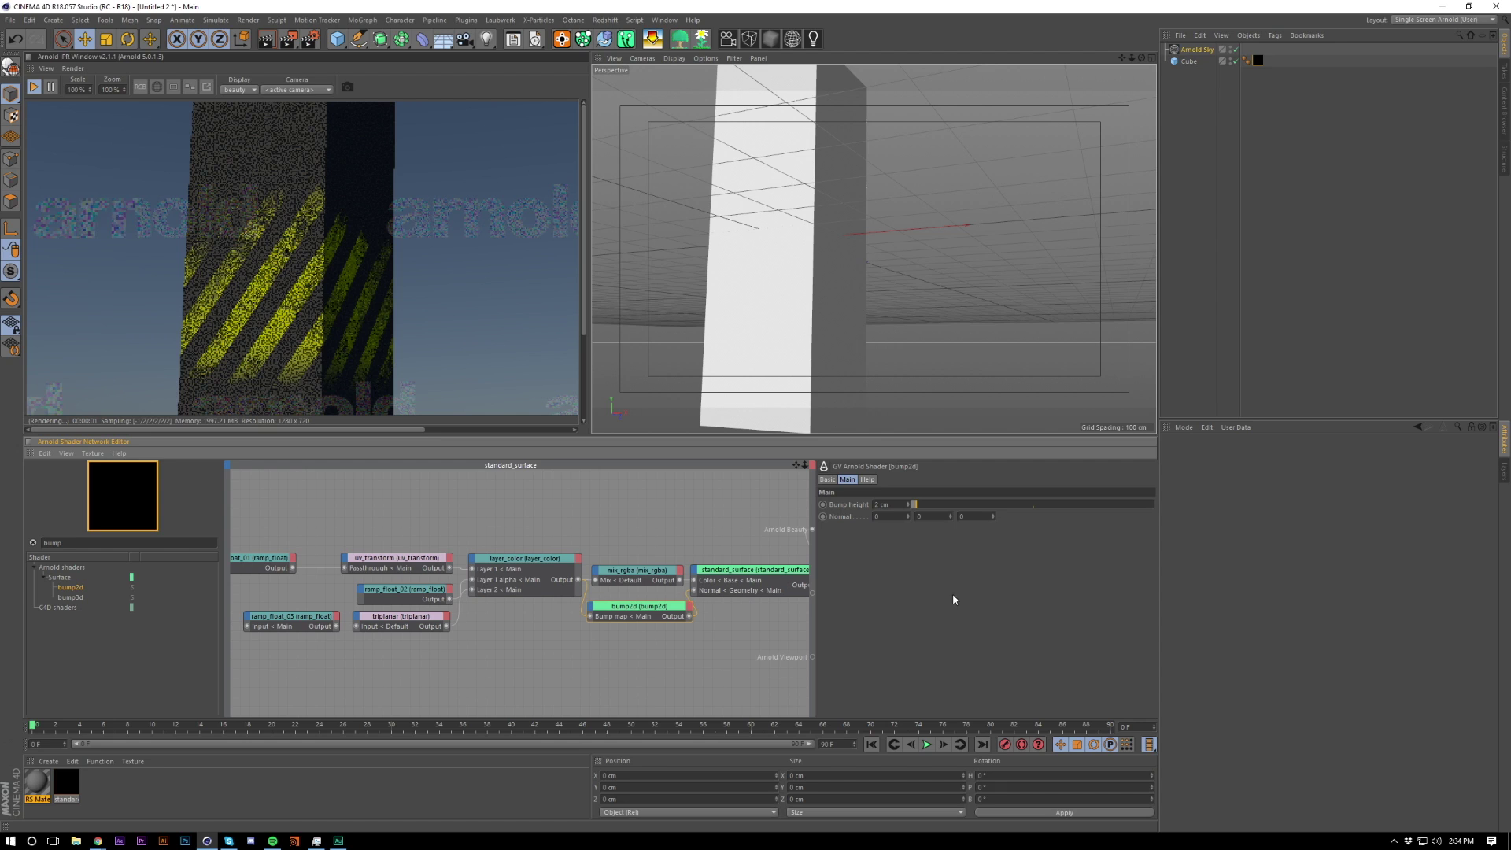
{"action": "left_click", "coordinate": [1387, 315]}
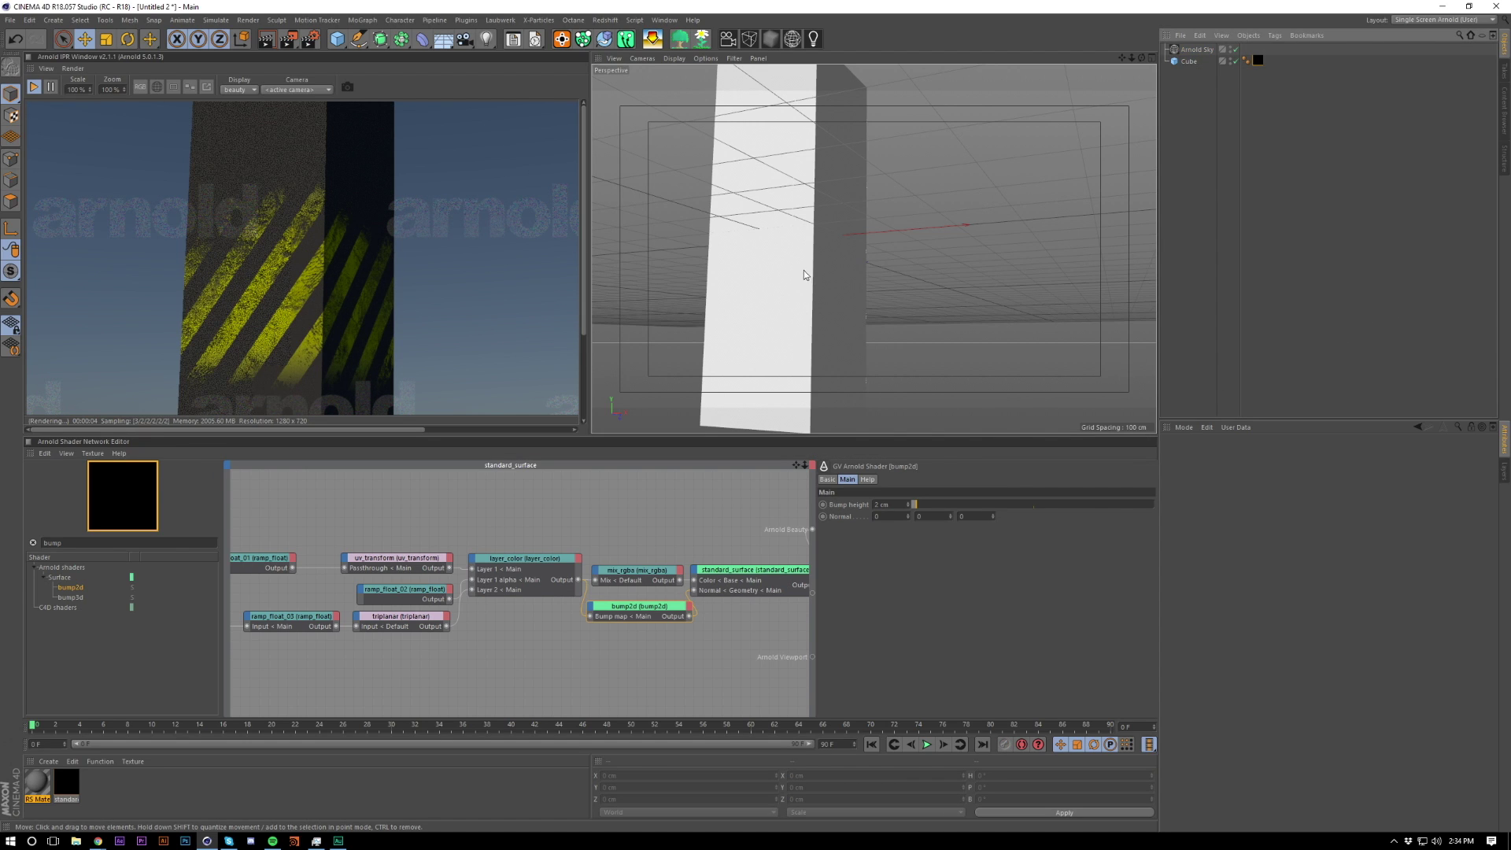
{"action": "right_click_drag", "start_coordinate": [805, 271], "coordinate": [755, 275], "text": "alt"}
{"action": "left_click_drag", "start_coordinate": [804, 276], "coordinate": [864, 274], "text": "alt"}
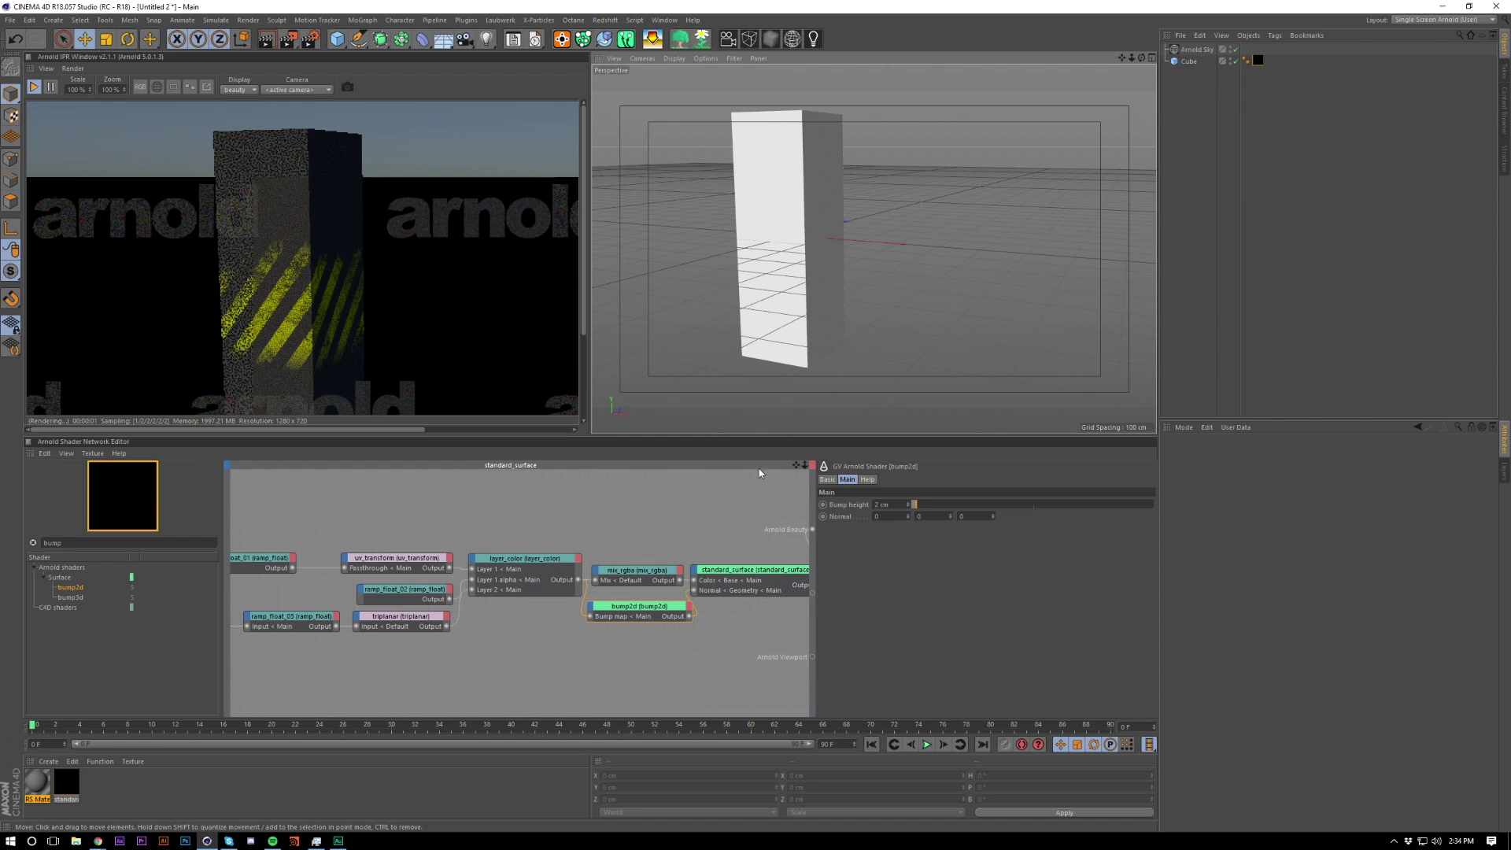
Step: Reorder the input ports of the layer_color node so that Layer 1 alpha sits below Layer 2
{"action": "left_click", "coordinate": [496, 558]}
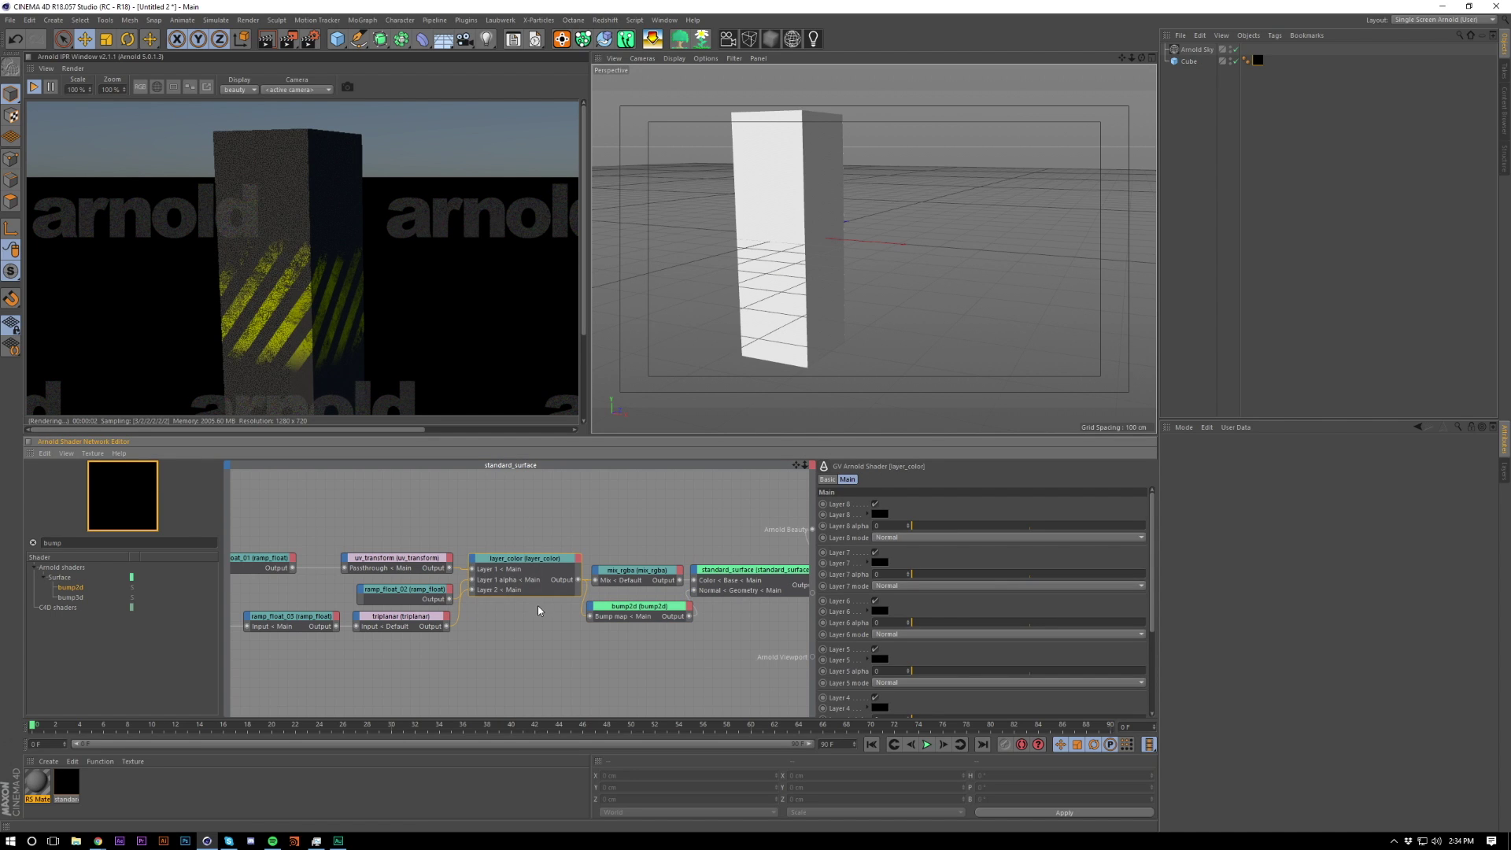
{"action": "left_click", "coordinate": [496, 616]}
{"action": "left_click_drag", "start_coordinate": [488, 583], "coordinate": [492, 598]}
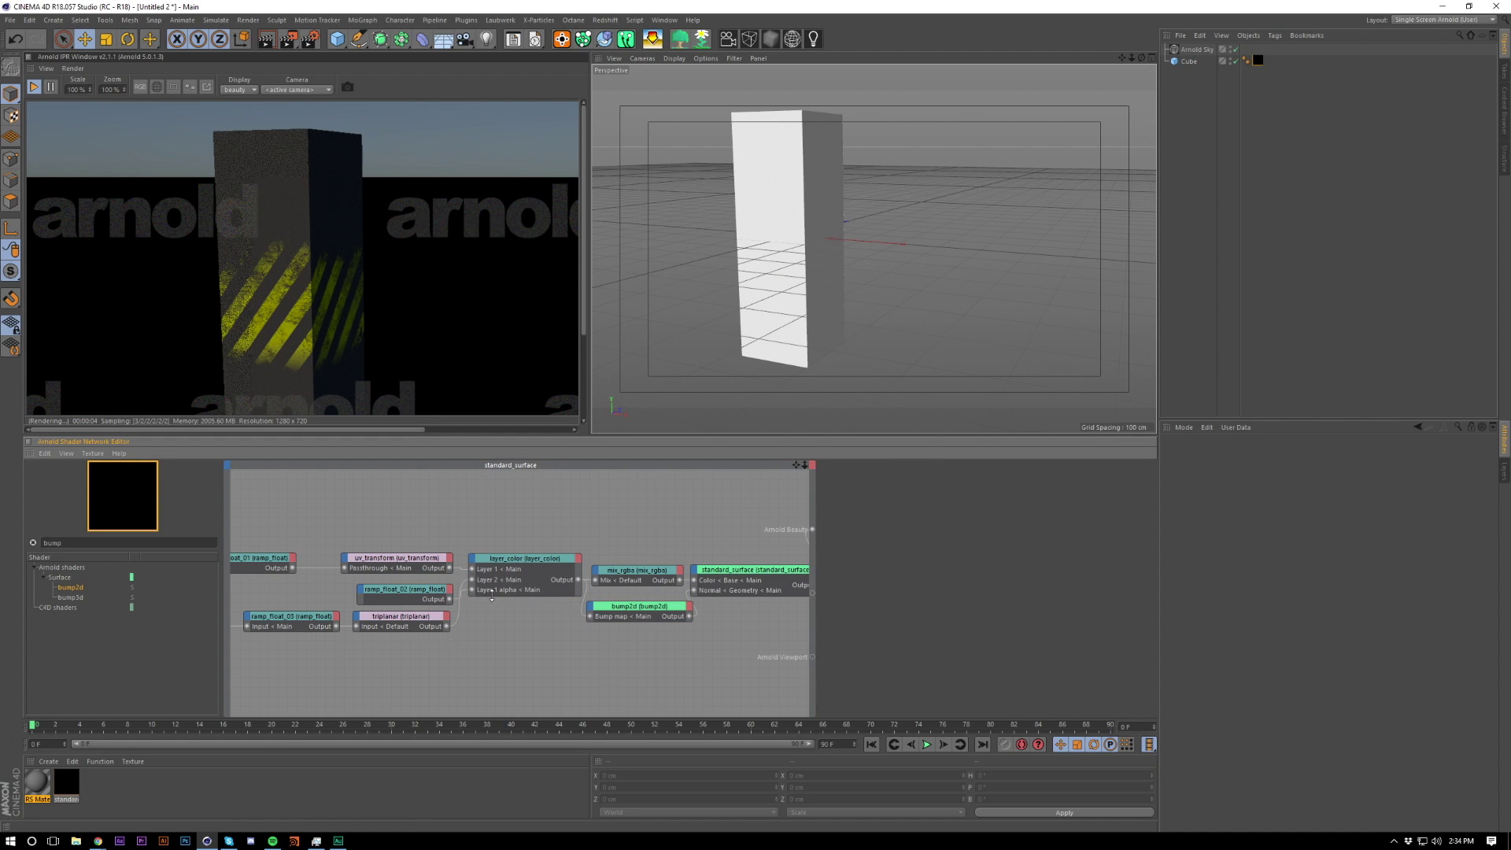